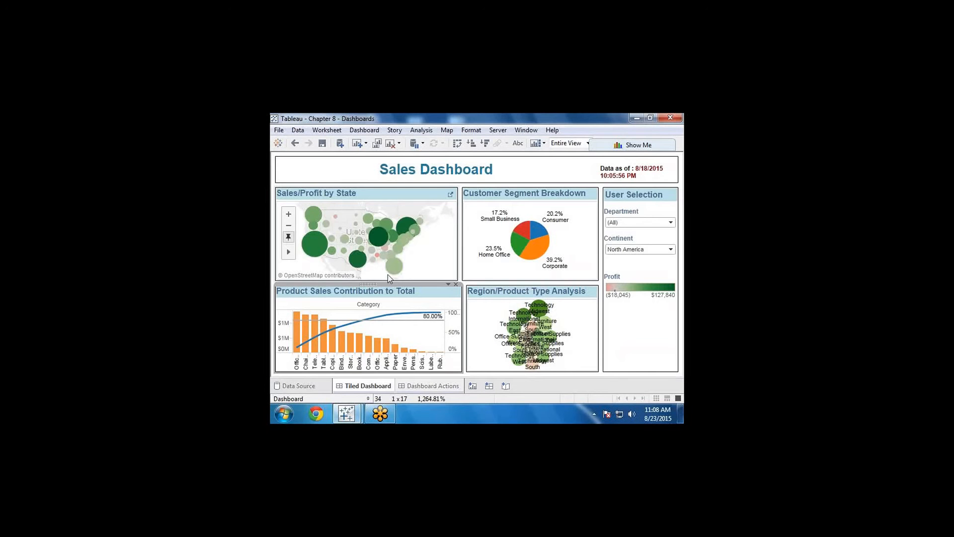
Adjust the width of the Product Sales Contribution to Total pane and enlarge its category label area in the dashboard
mouse_move(462, 314)
left_mouse_down()
mouse_move(449, 314)
mouse_move(455, 322)
left_mouse_up()
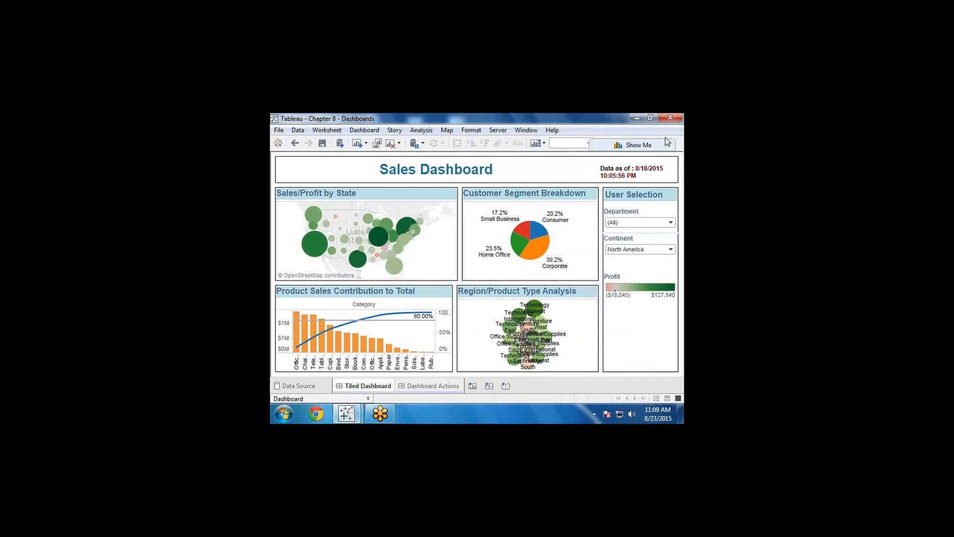
mouse_move(339, 354)
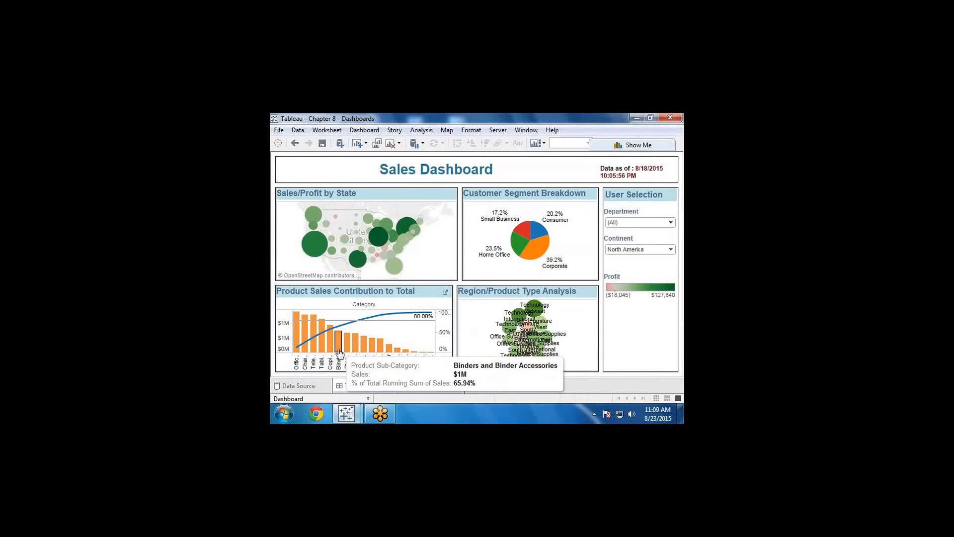
left_click(339, 350)
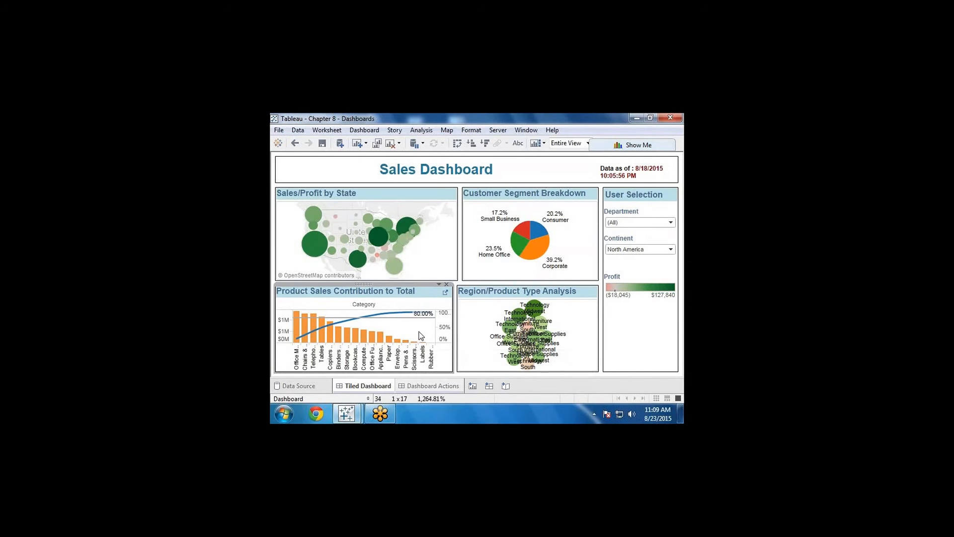
left_click_drag(456, 318, 457, 317)
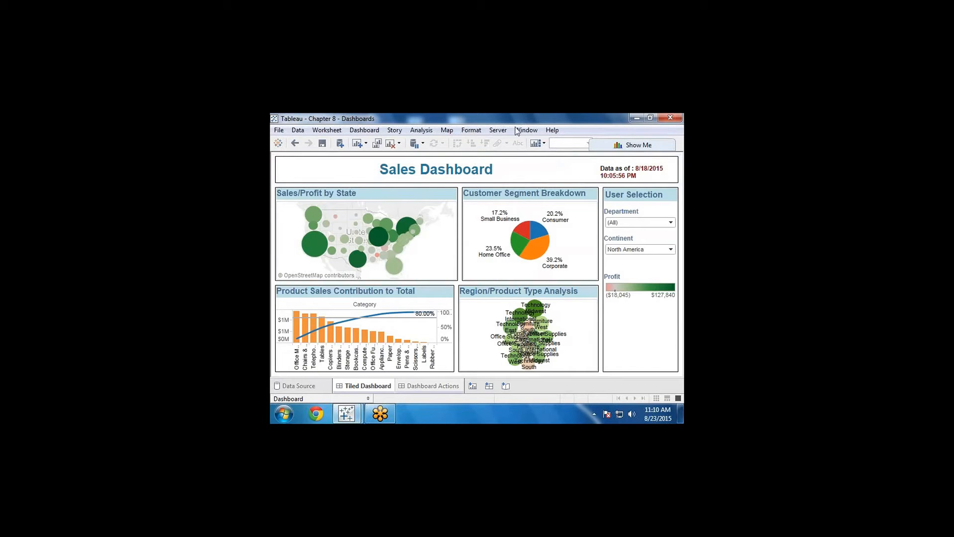
left_click(293, 415)
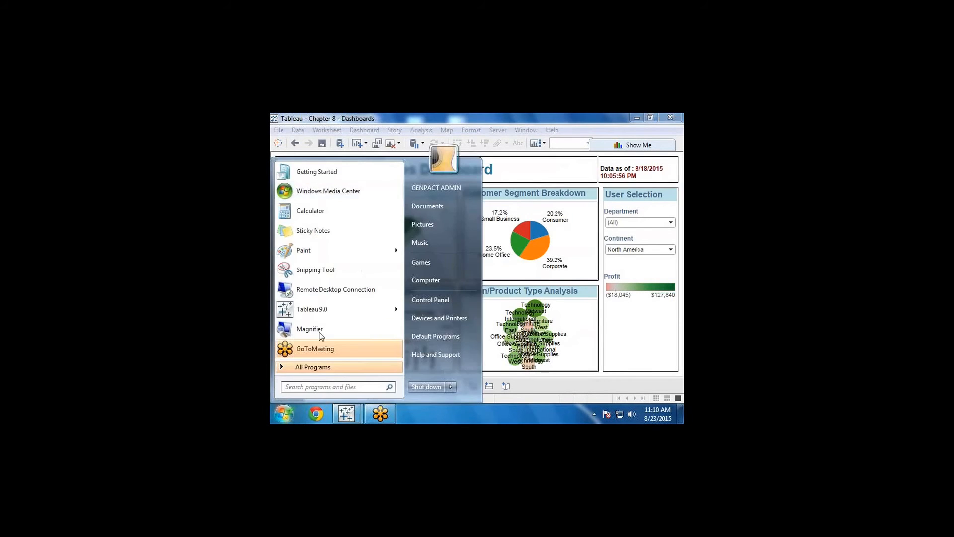
left_click(328, 389)
type("exce")
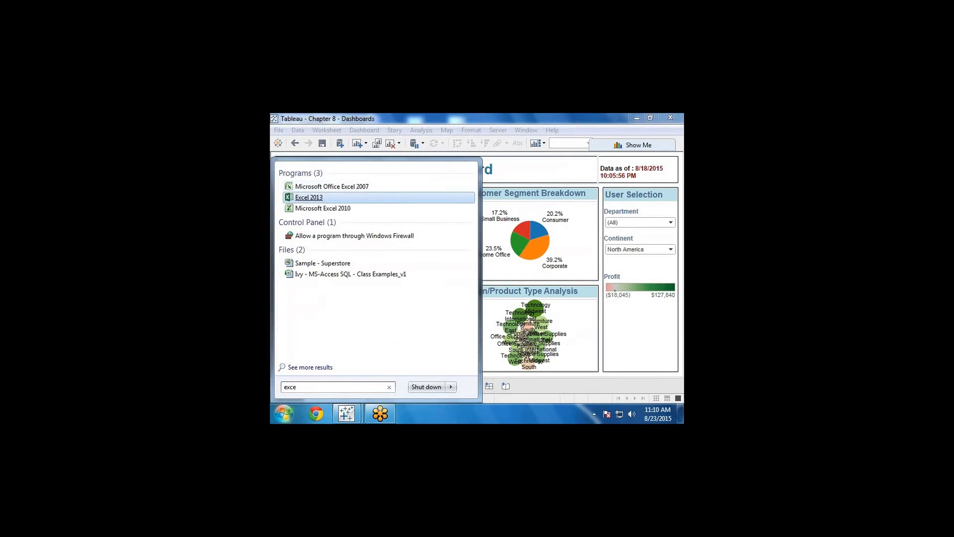
left_click(306, 198)
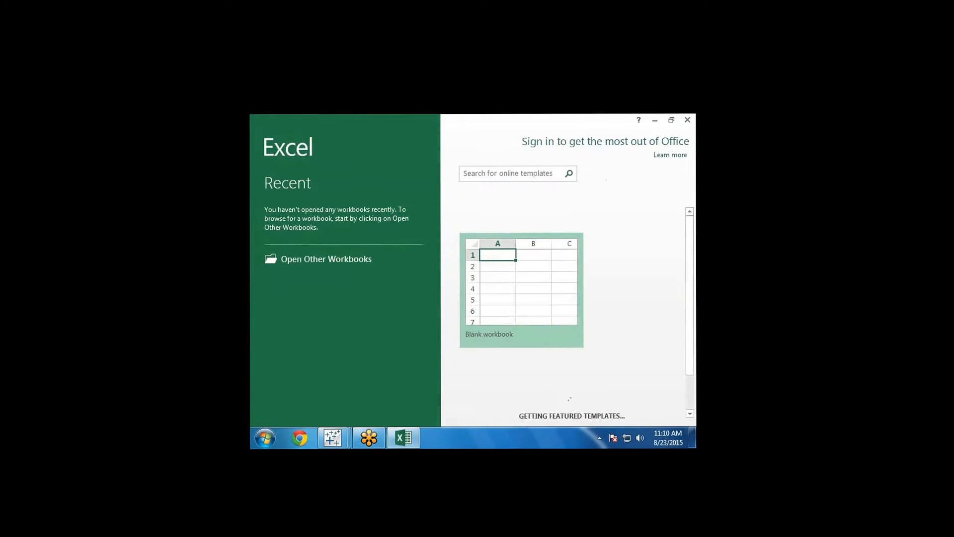
left_click(477, 301)
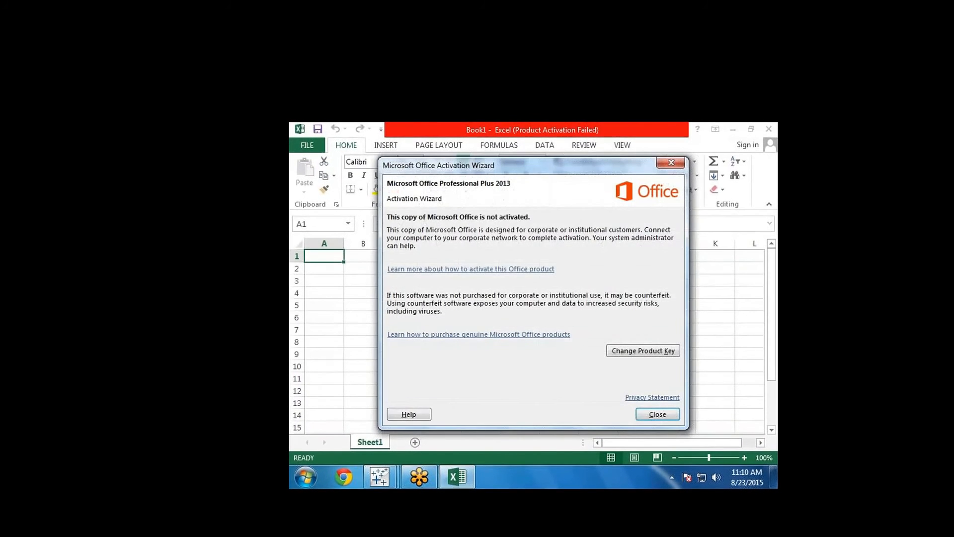
left_click(672, 162)
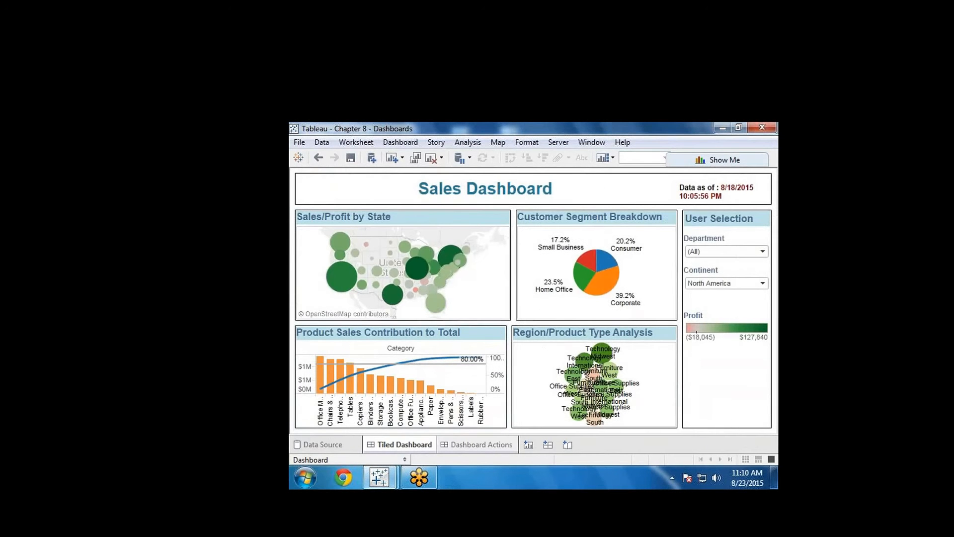
Open Microsoft Office Excel 2007 to check the last available row in column A, and close it
left_click(305, 477)
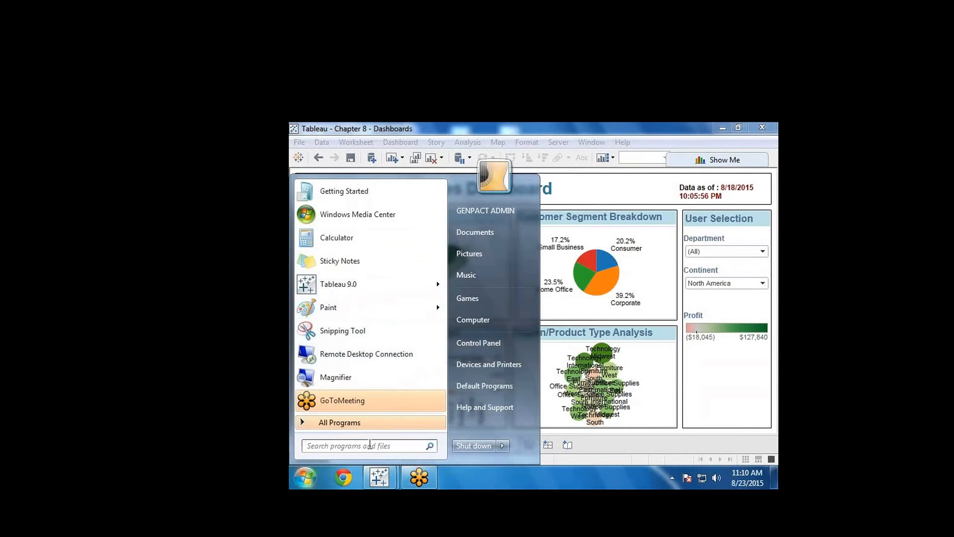
type("exce")
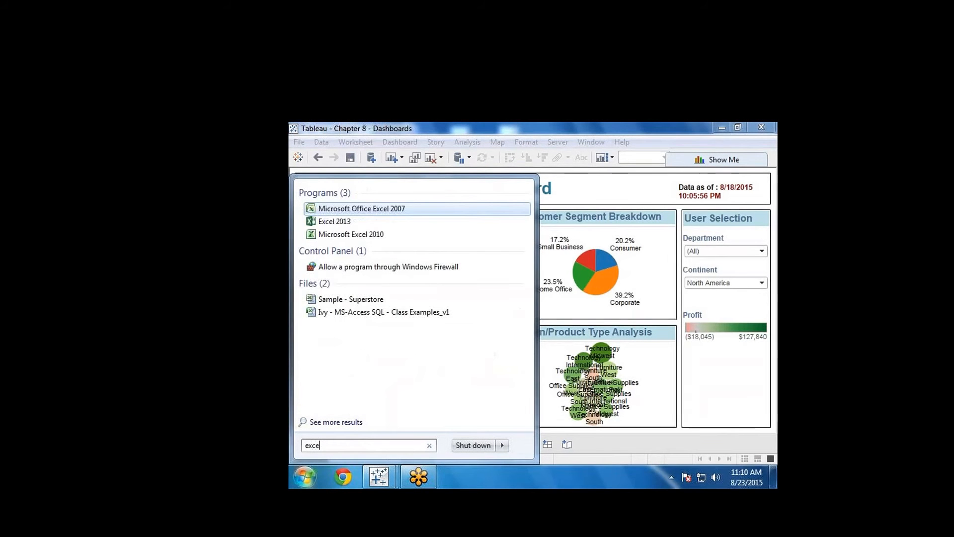
left_click(362, 208)
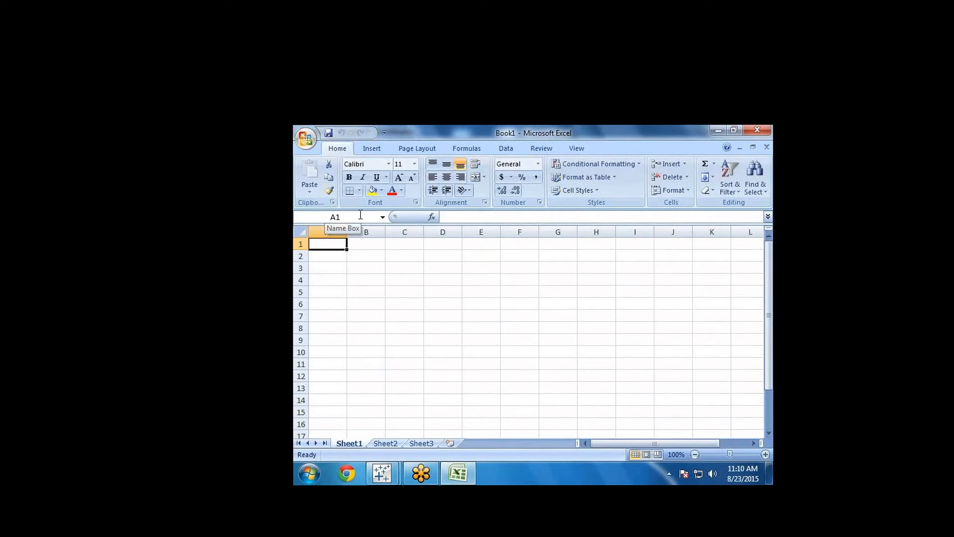
key("ctrl+Down")
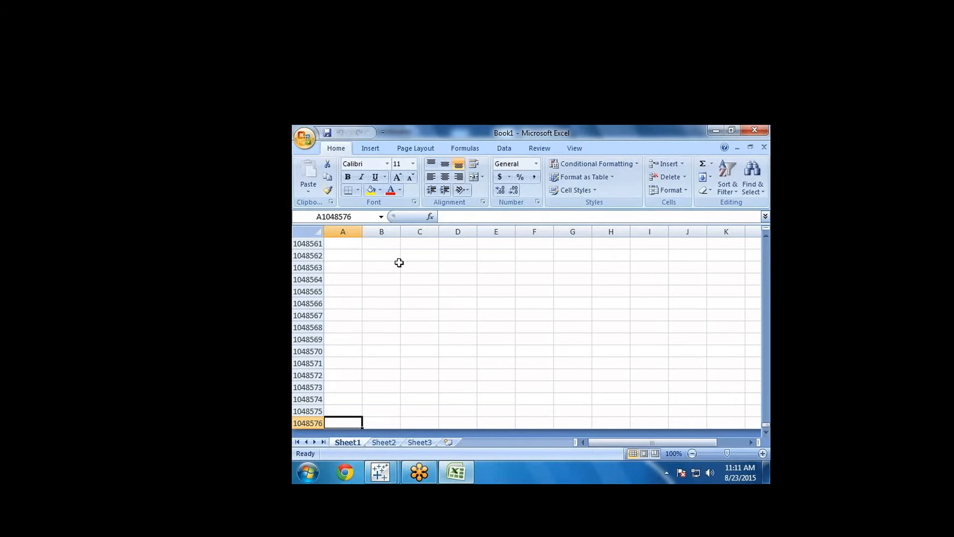
left_click(764, 130)
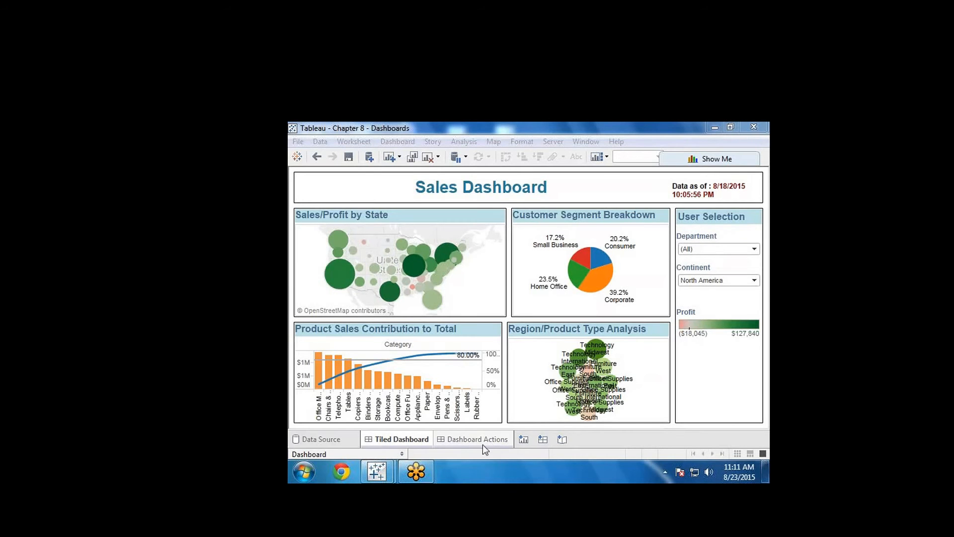
left_click(304, 471)
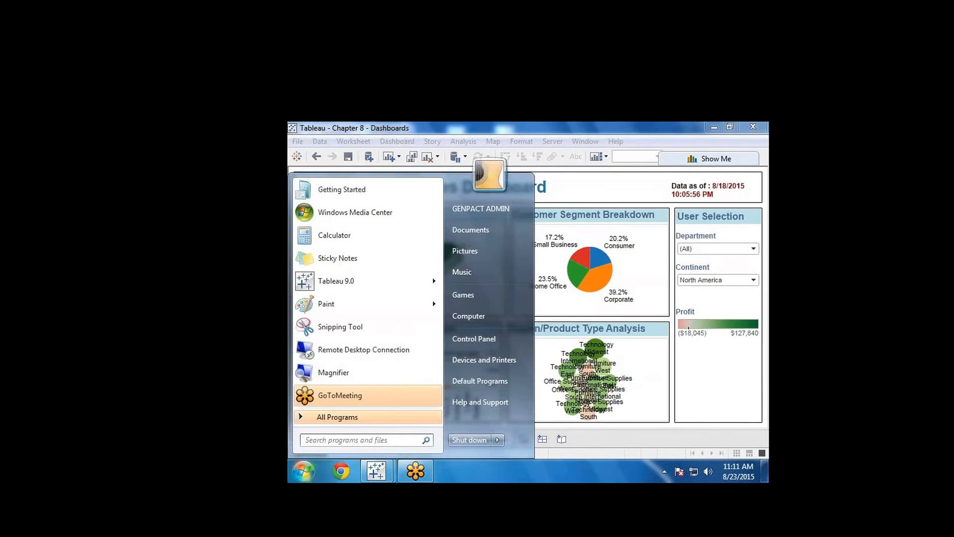
left_click(688, 123)
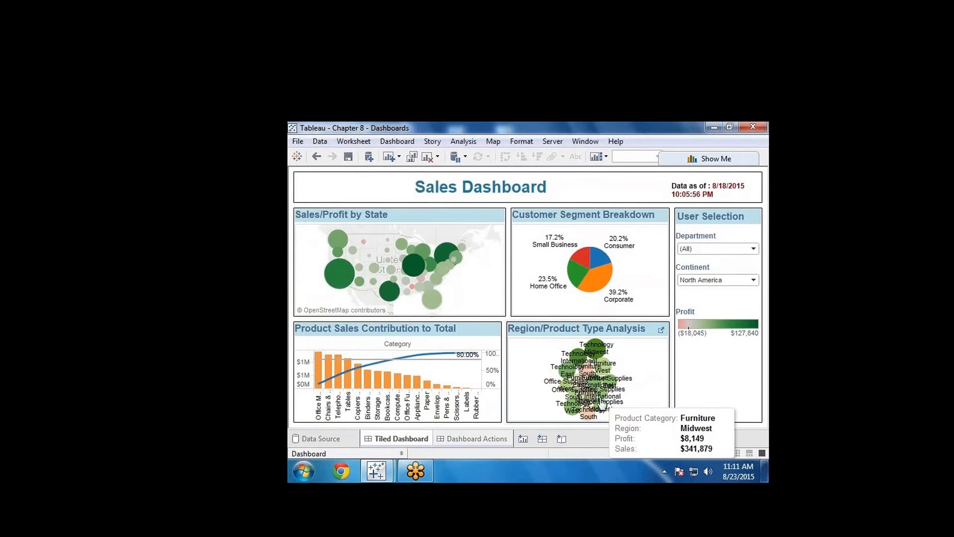
mouse_move(607, 394)
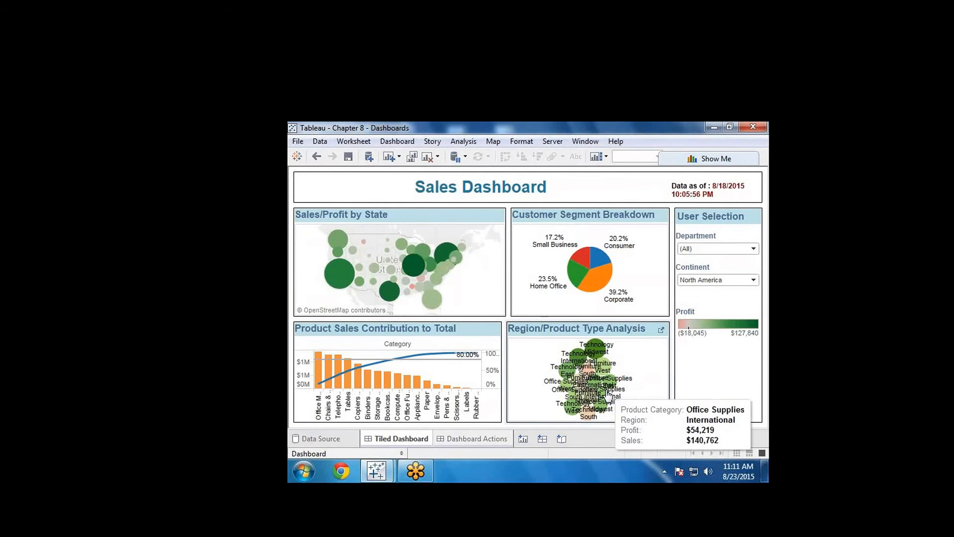
Switch to a new blank workbook in Microsoft Office Excel 2007
left_click(303, 471)
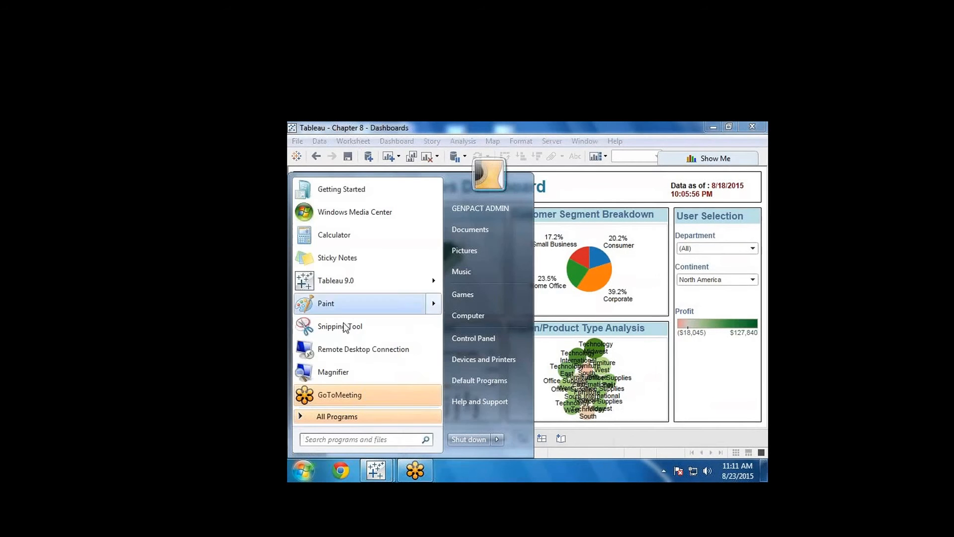
type("e")
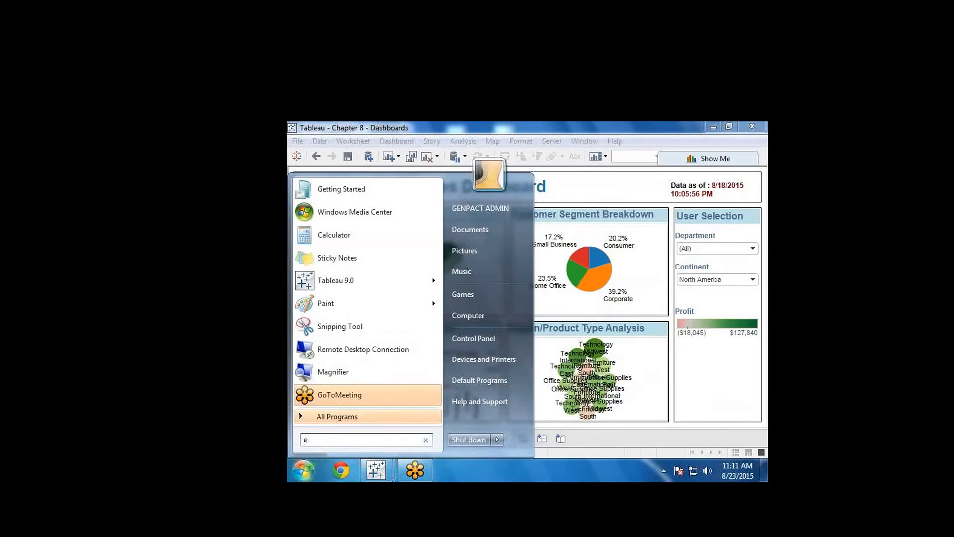
type("xce")
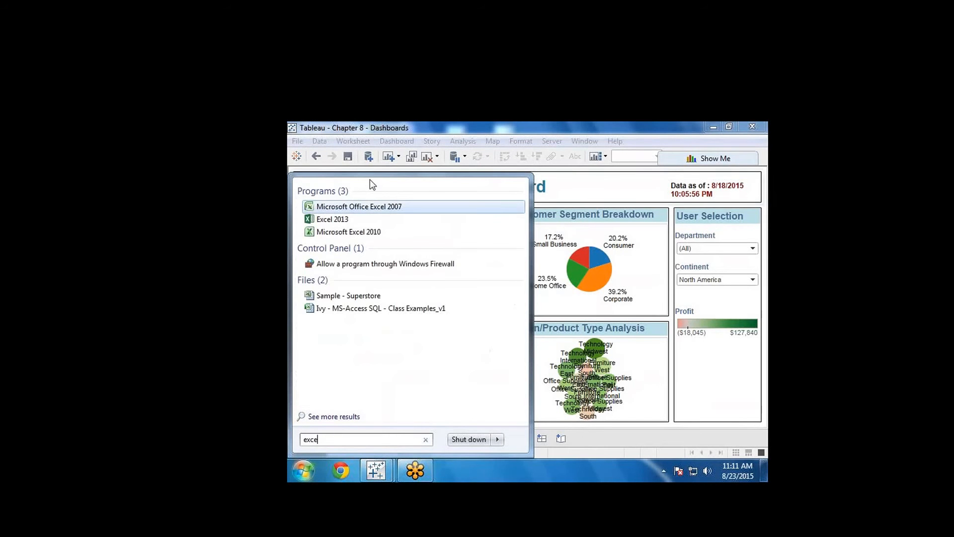
left_click(363, 208)
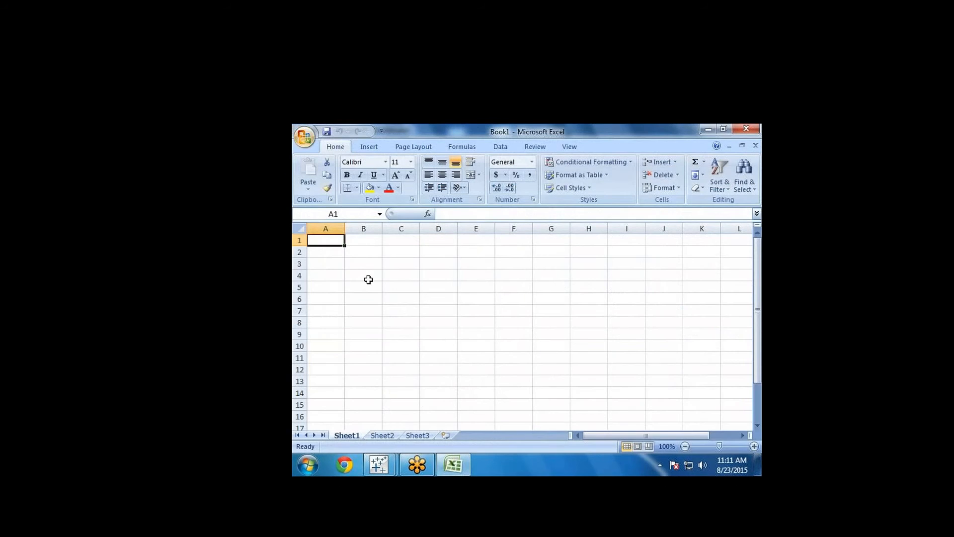
Enter the column headings "weight" in cell B4 and "Height" in cell C4
left_click(367, 279)
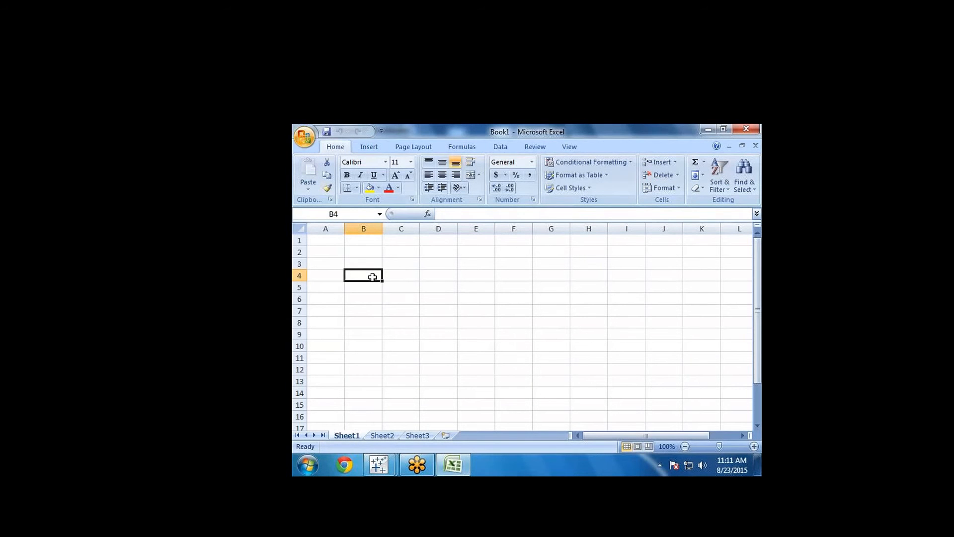
type("s")
key("BackSpace")
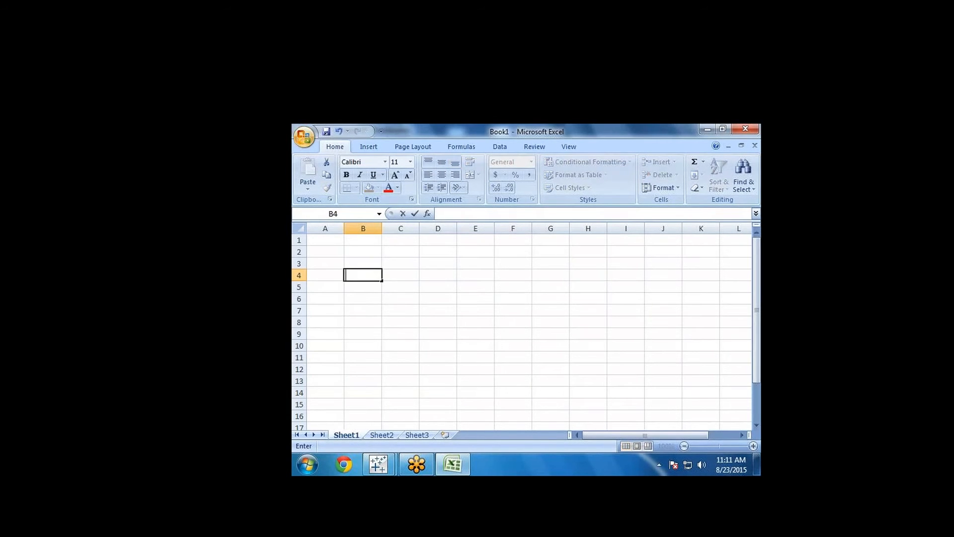
type("weight")
key("Return")
key("Up")
key("Right")
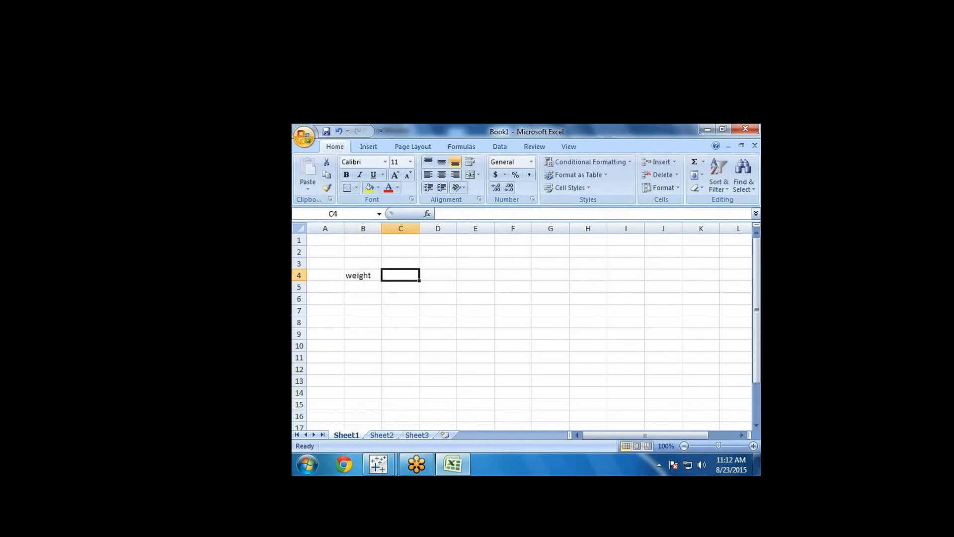
type("H")
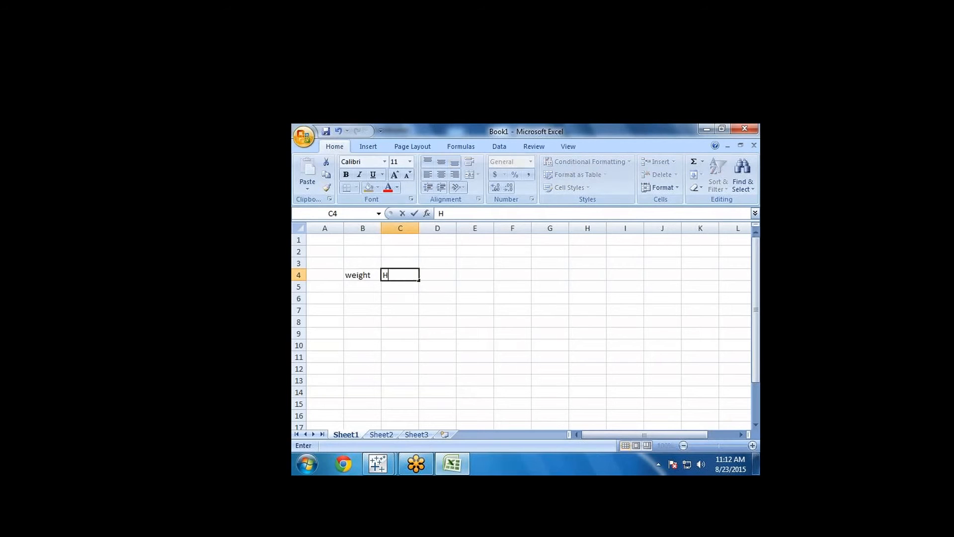
type("eight")
key("Return")
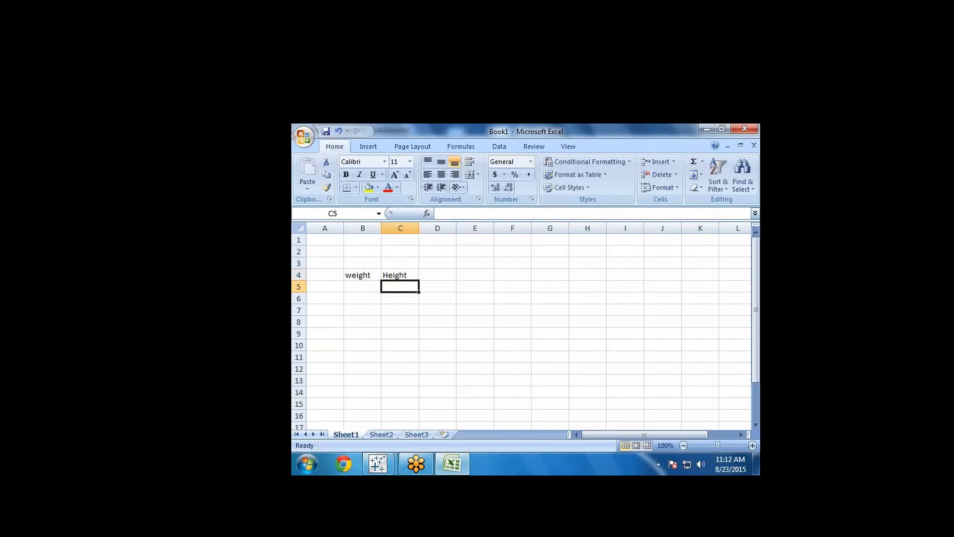
Enter the formula =RANDBETWEEN(10,90) in cell B5 under the weight heading
key("Left")
type("=")
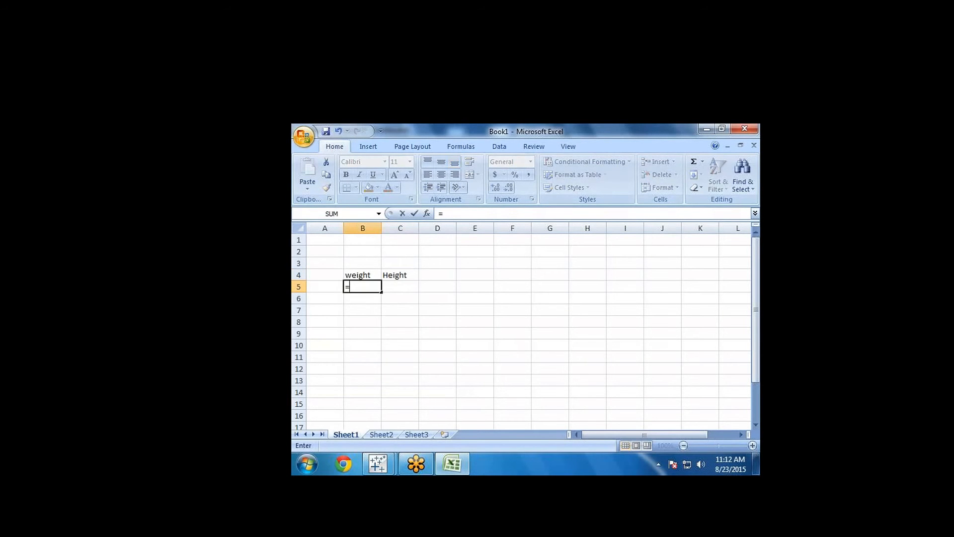
type("rand")
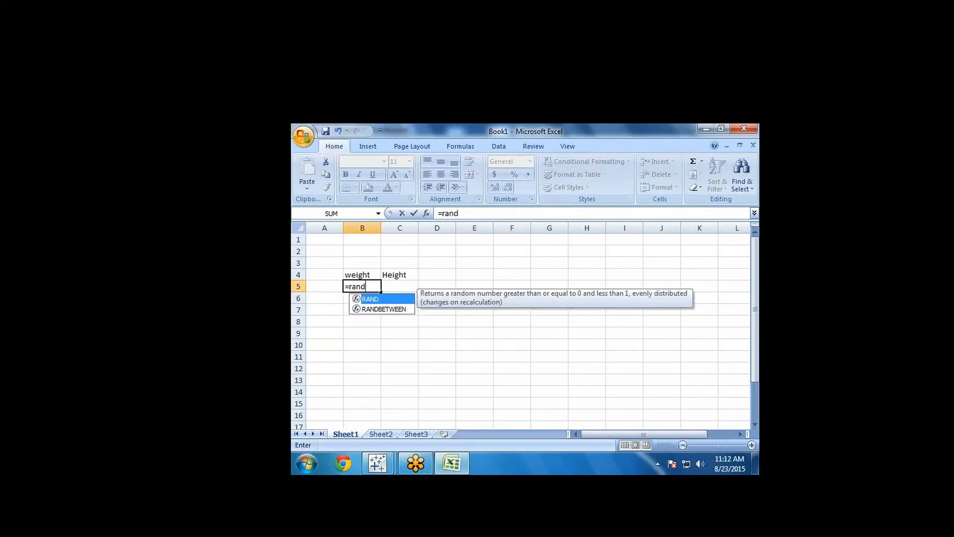
key("Down")
key("Tab")
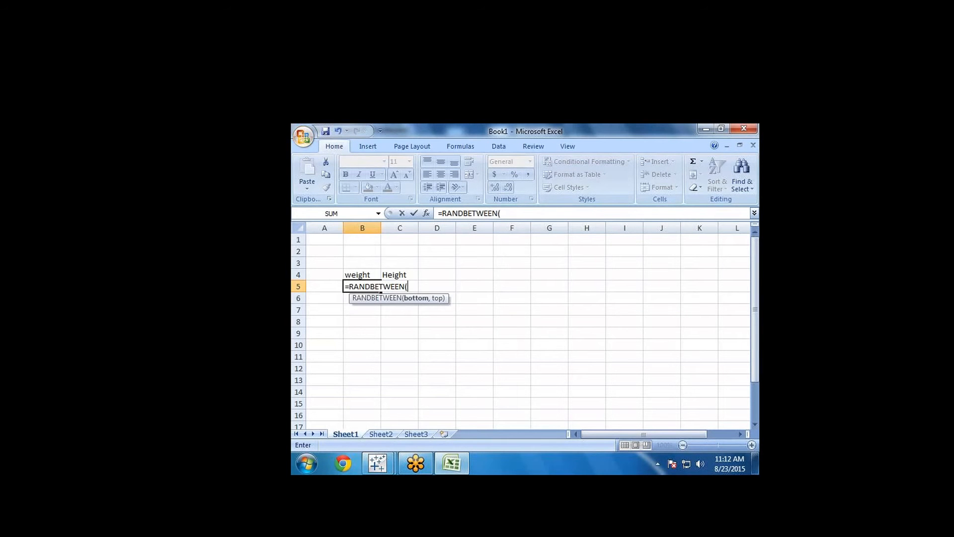
type("10,")
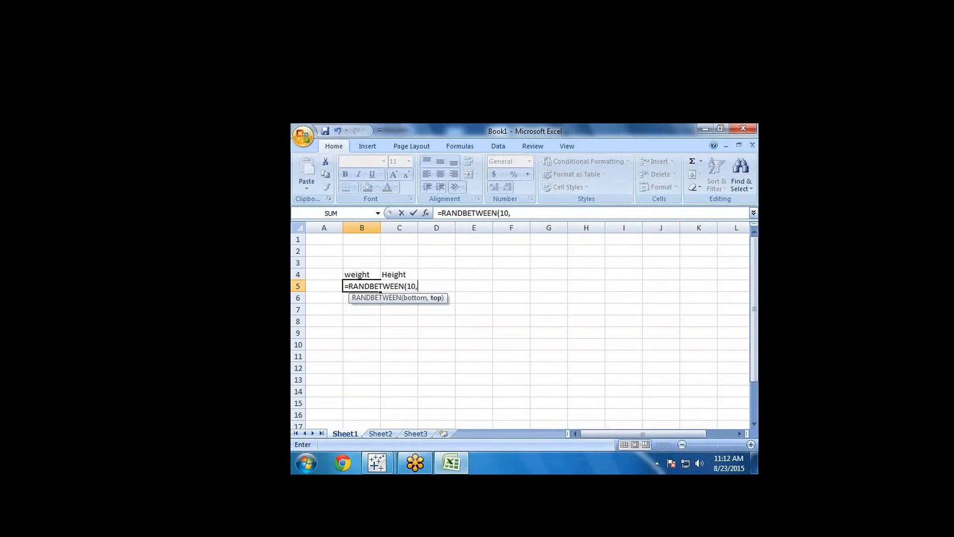
type("90)")
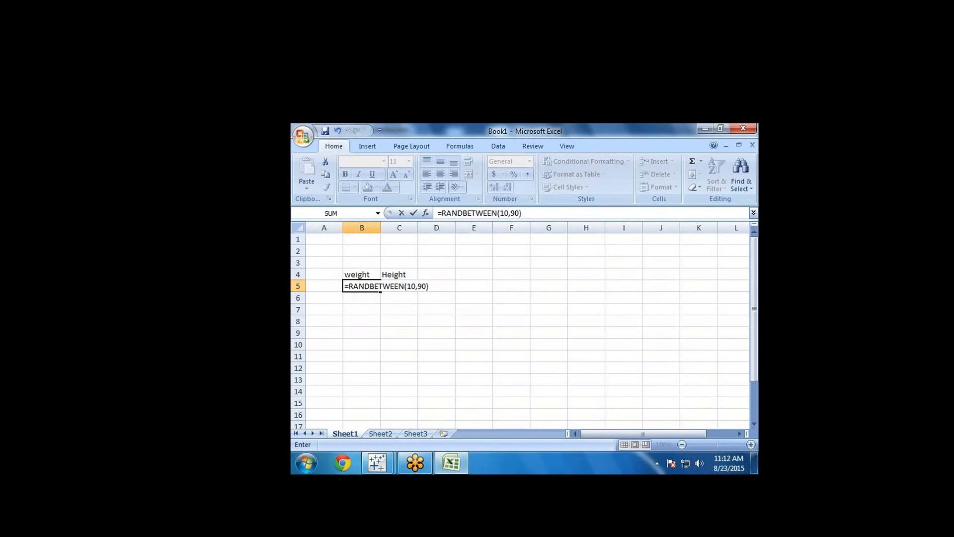
key("Return")
key("Up")
key("shift+Down")
key("shift+Down")
key("shift+Down")
key("shift+Down")
key("shift+Down")
key("shift+Down")
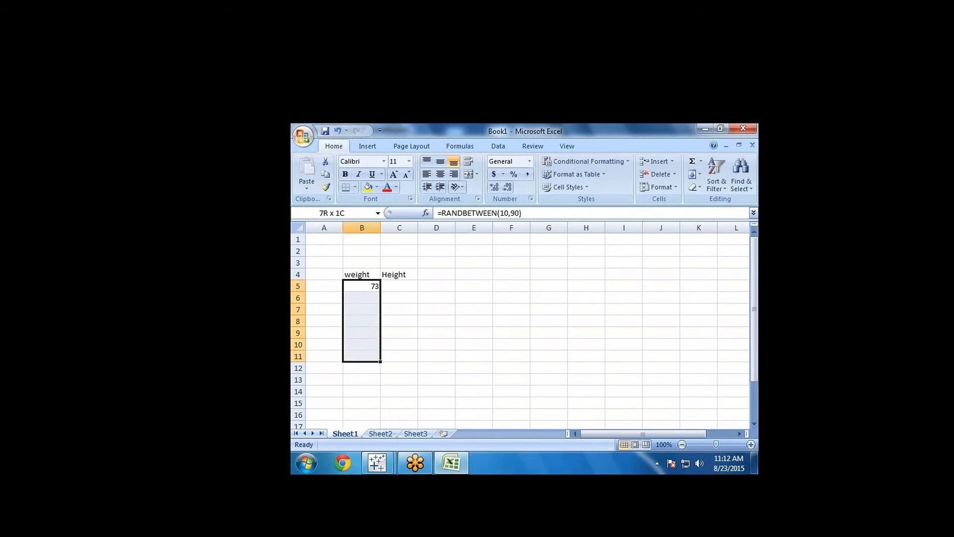
key("shift+Down")
key("shift+Down")
key("shift+Down")
key("shift+Down")
key("Return")
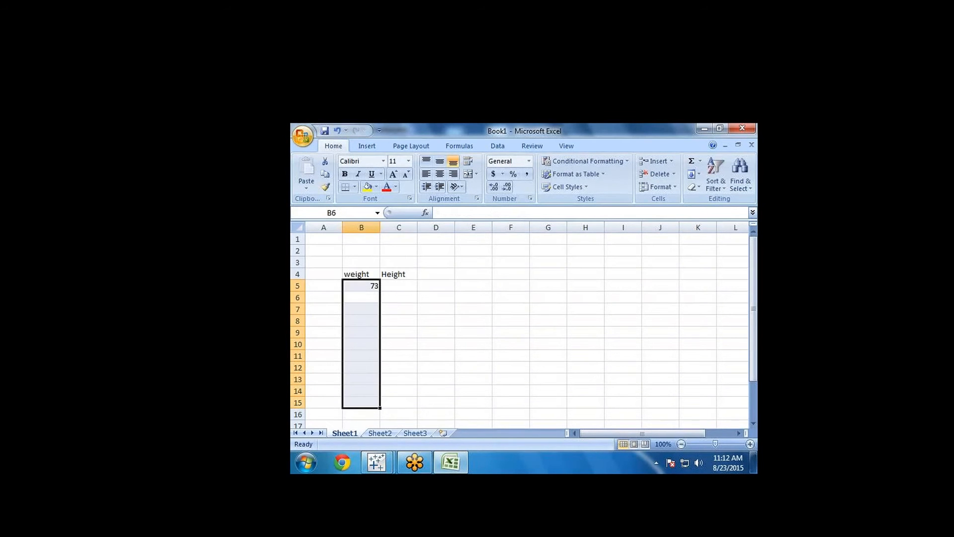
Copy the random-number formula in B5 and paste it over the range B5:C16 to fill the weight and Height columns
key("Up")
key("ctrl+c")
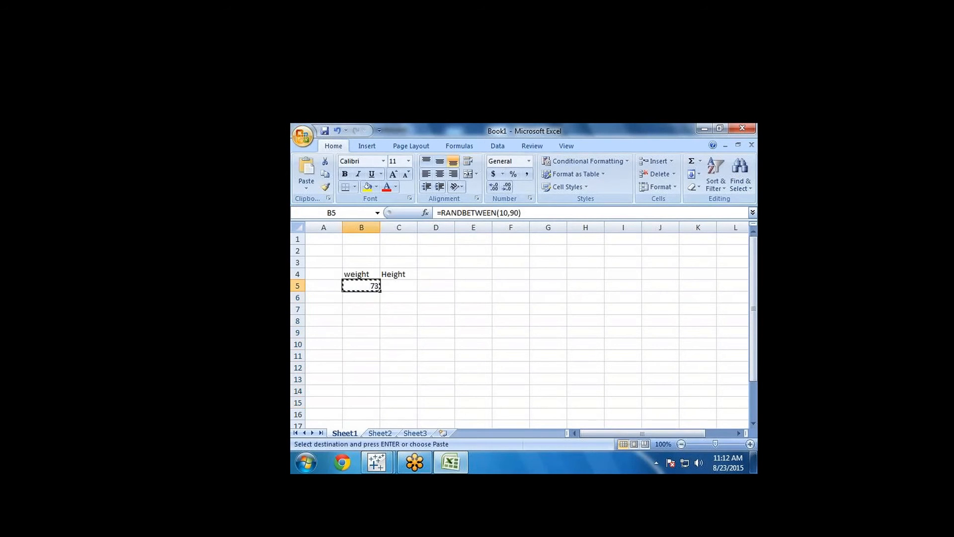
key("shift+Down")
key("shift+Down")
key("shift+Down")
key("shift+Down")
key("shift+Down")
key("shift+Down")
key("shift+Down")
key("shift+Down")
key("shift+Down")
key("shift+Down")
key("shift+Down")
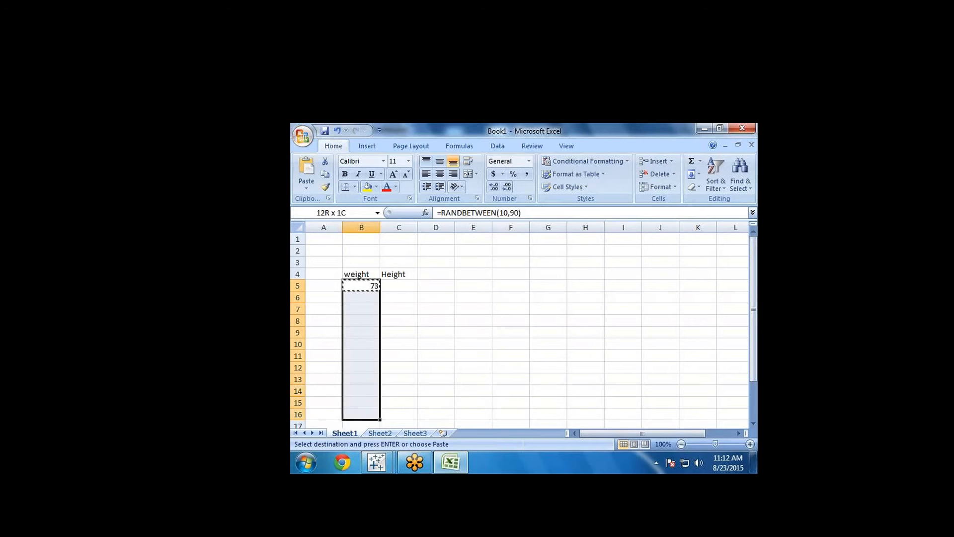
key("shift+Right")
key("ctrl+v")
key("Return")
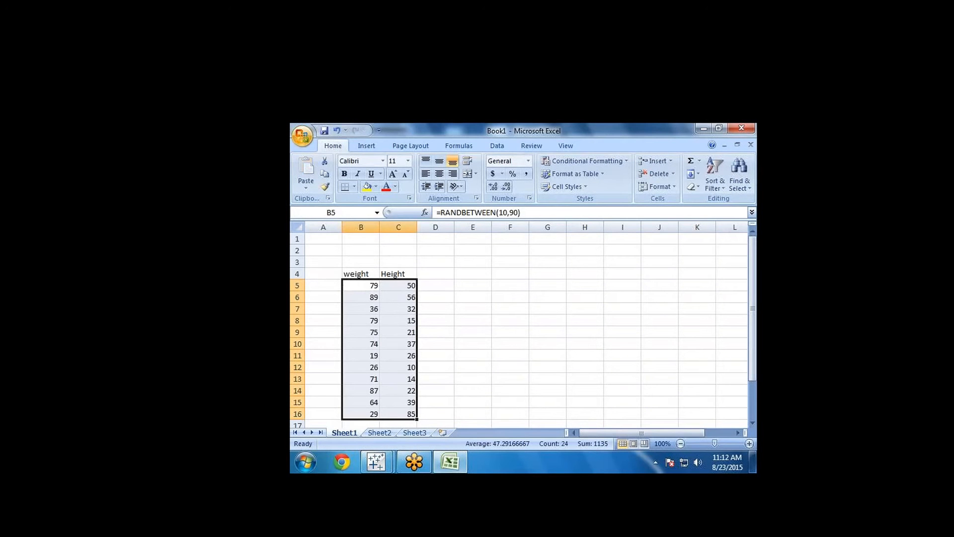
Insert a basic 2-D line chart of the B5:C16 data and move it clear of the table
left_click(368, 146)
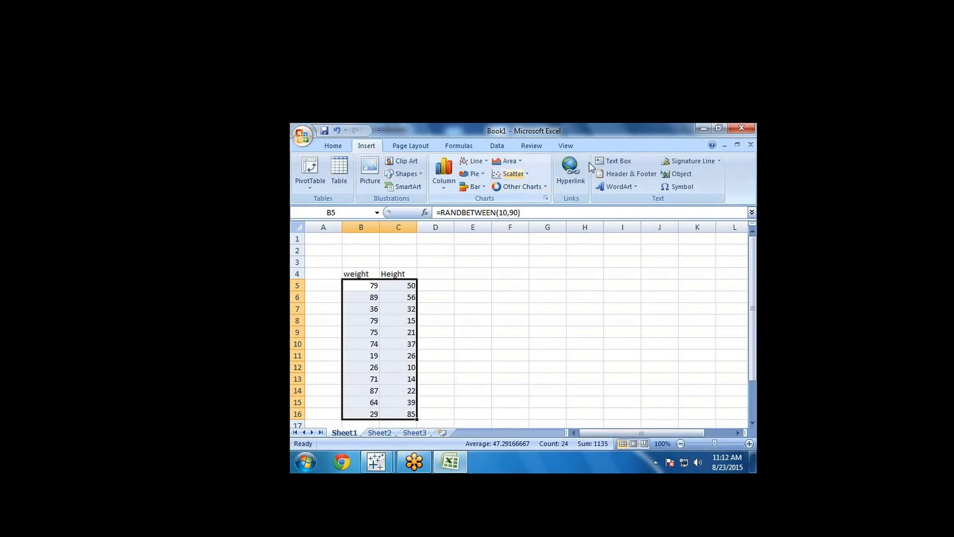
double_click(666, 133)
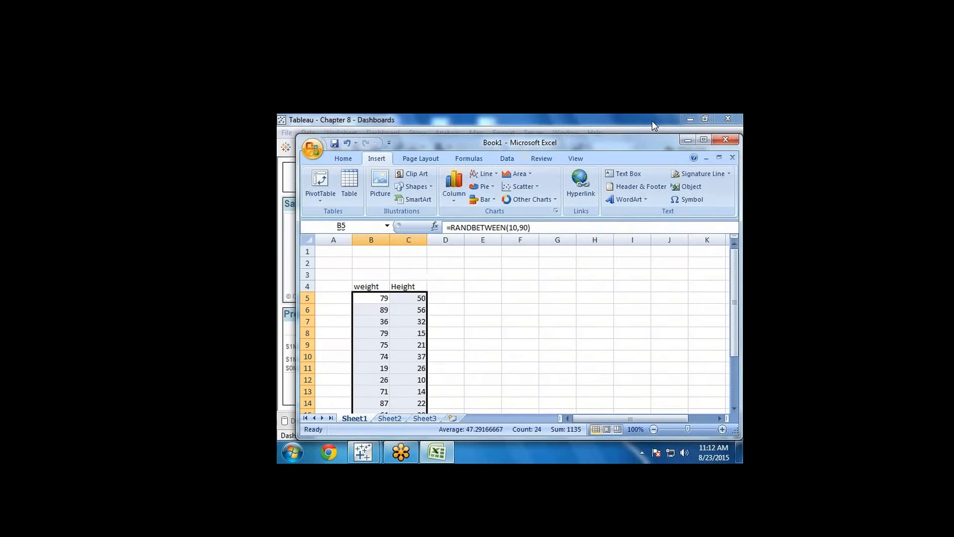
left_click(496, 182)
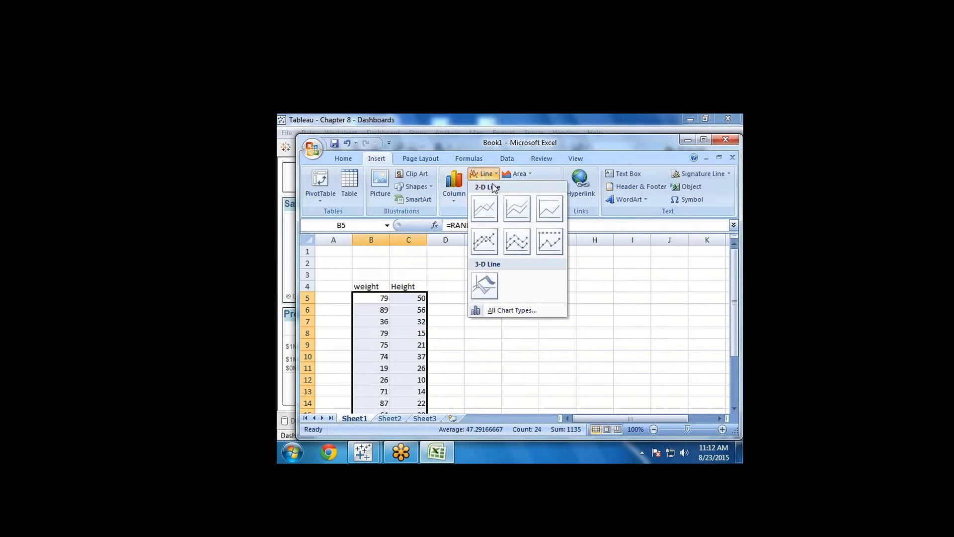
left_click(485, 207)
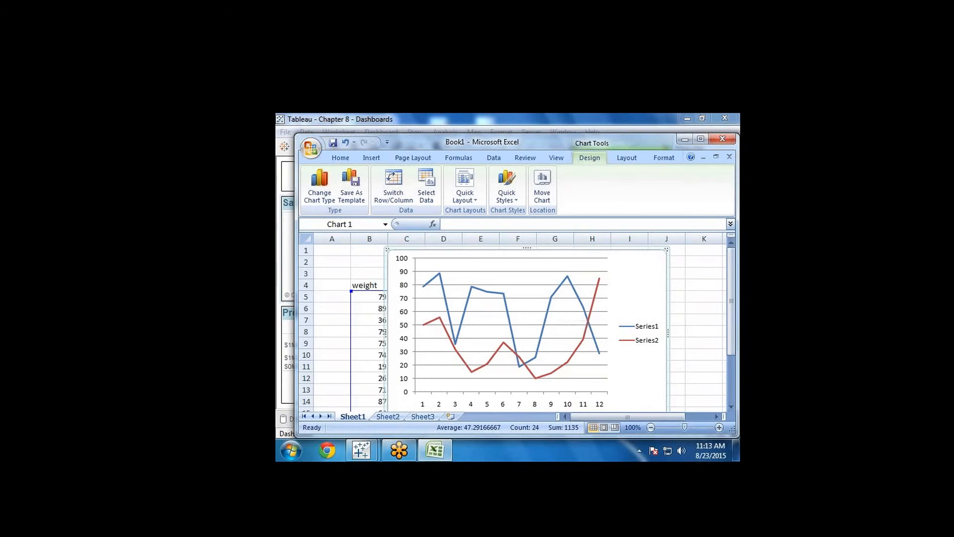
left_click_drag(480, 248, 550, 247)
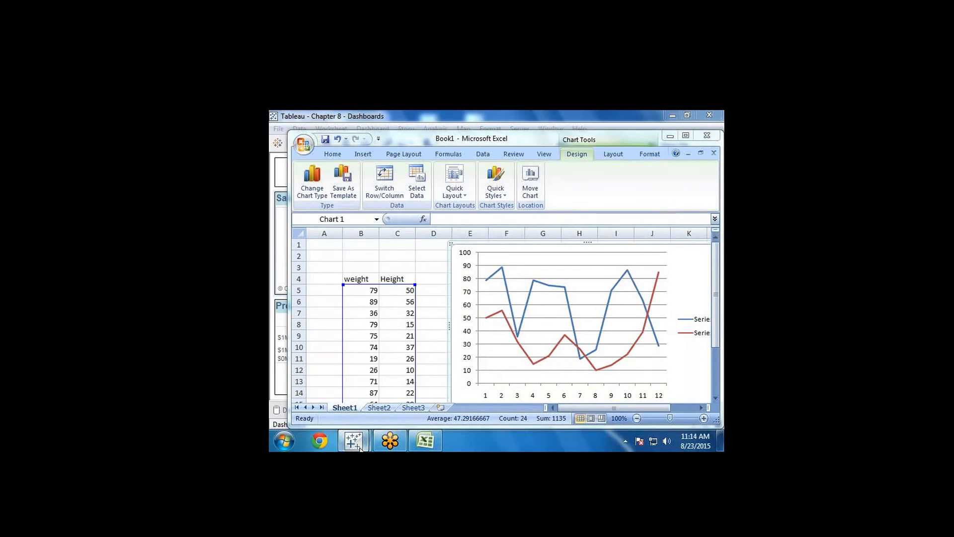
Switch to the Sales Dashboard in Tableau and narrow the Product Sales Contribution to Total view, widening Region/Product Type Analysis
mouse_move(360, 447)
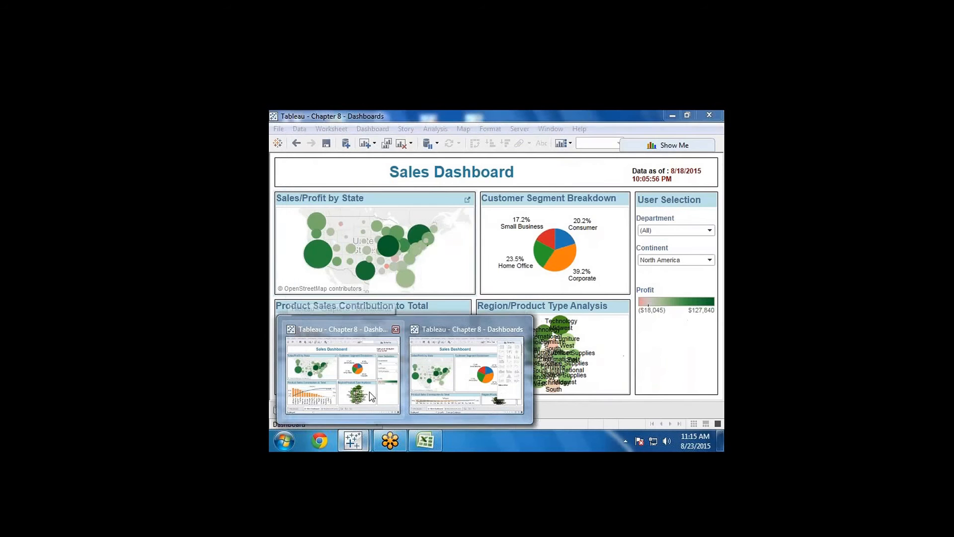
left_click(368, 392)
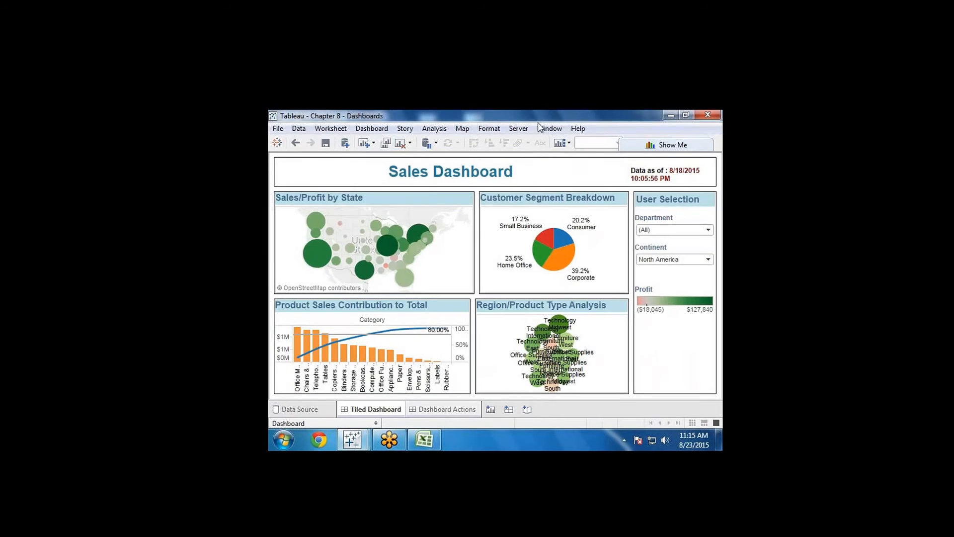
mouse_move(392, 441)
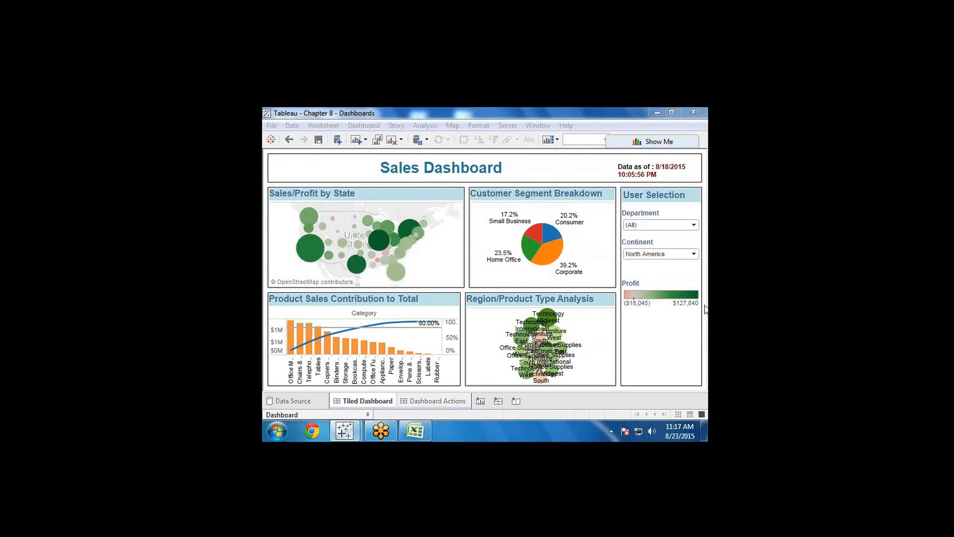
left_click_drag(462, 334, 426, 334)
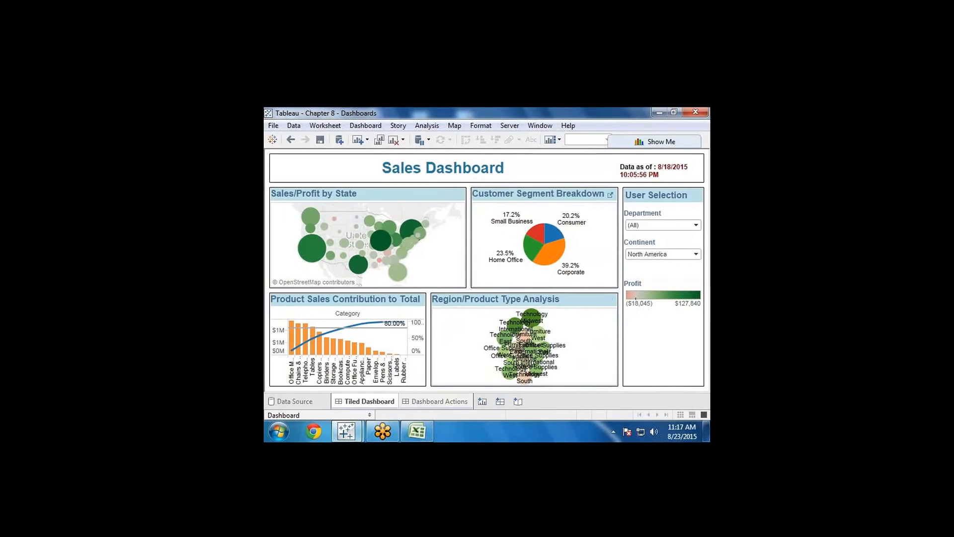
View the worksheet behind Region/Product Type Analysis and return to the Tiled Dashboard
left_click(612, 298)
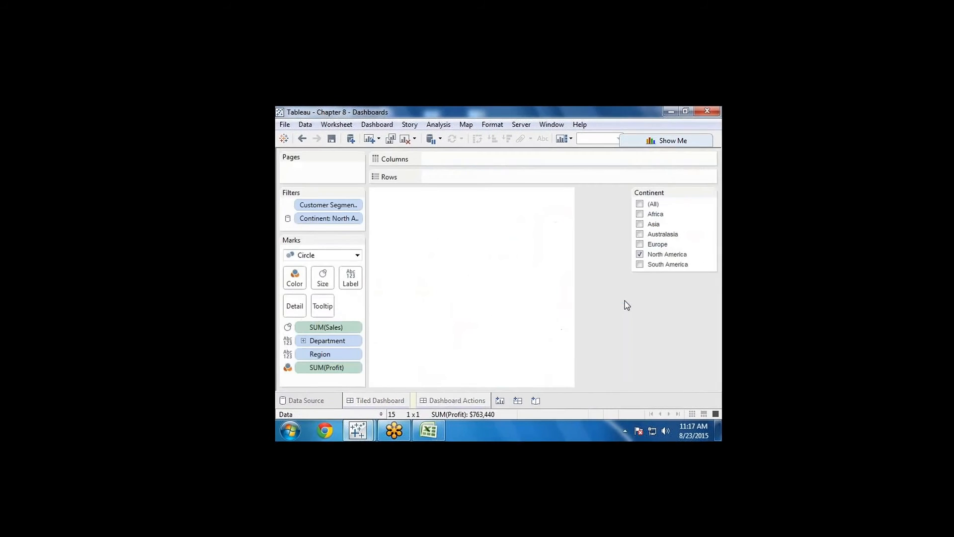
left_click(363, 401)
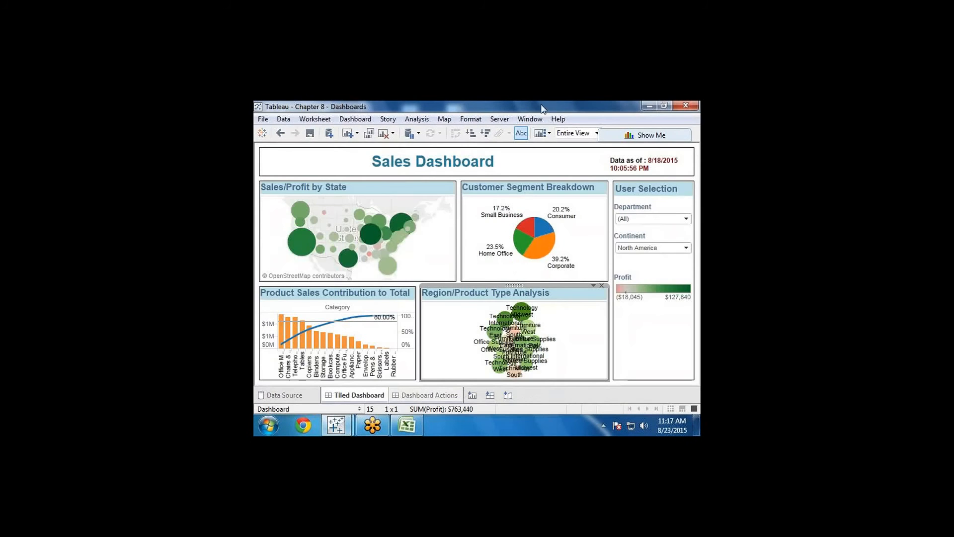
View the Sales Dashboard in a smaller window with reduced height, and maximize the window again
double_click(353, 104)
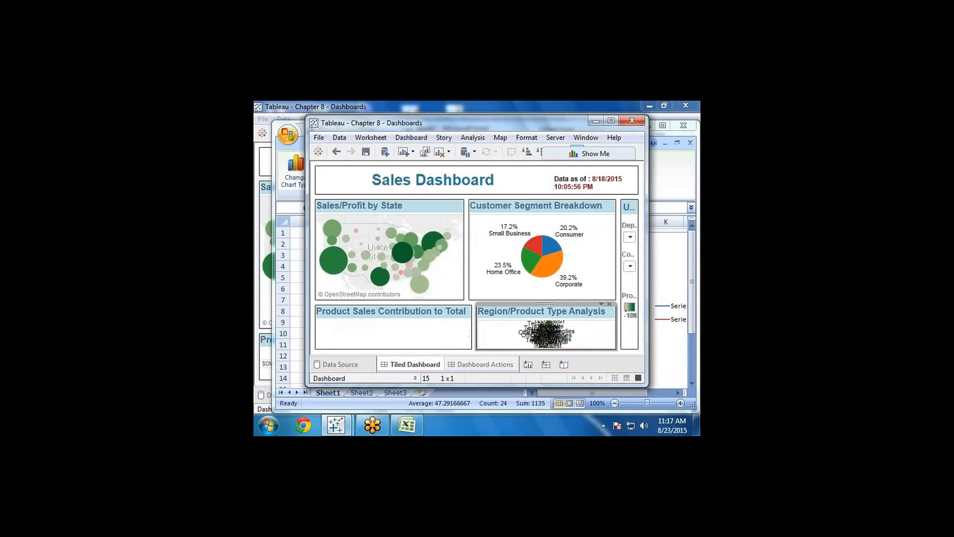
left_click_drag(366, 120, 367, 149)
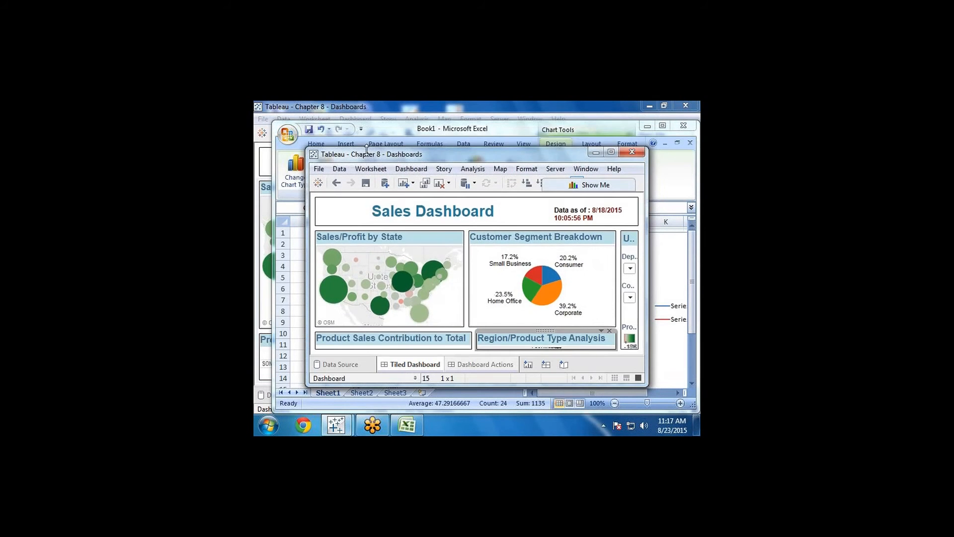
left_click(609, 151)
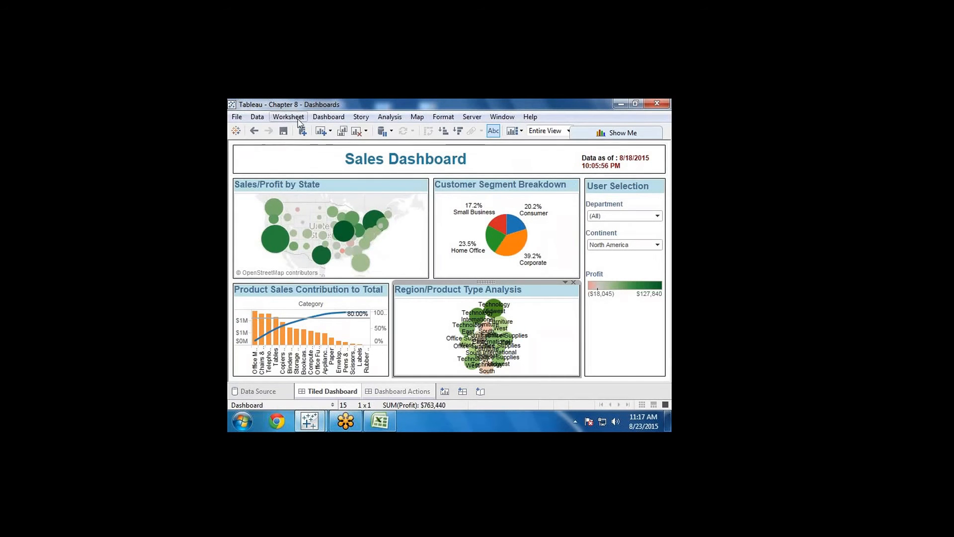
Create a new worksheet from the Sample - Superstore data with Container and Discount on Rows
mouse_move(472, 319)
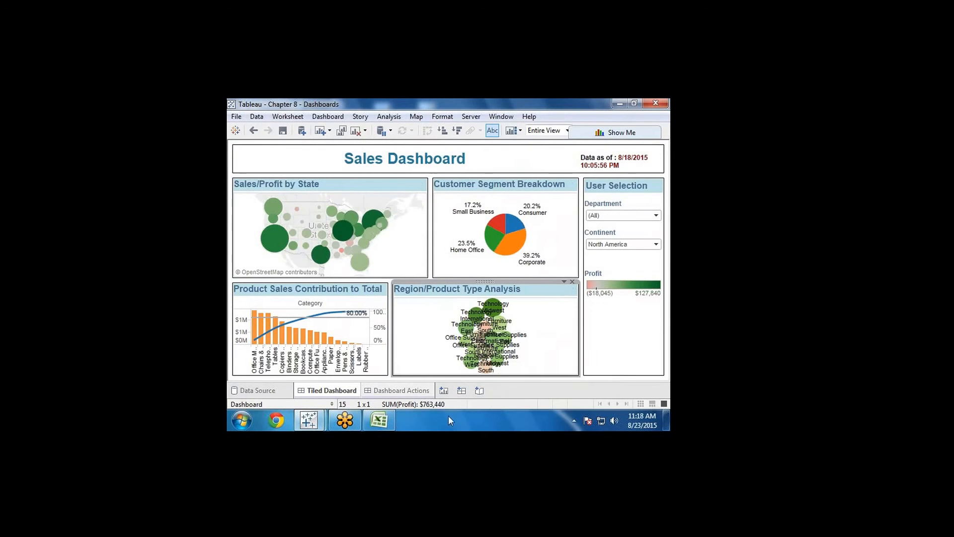
left_click(444, 390)
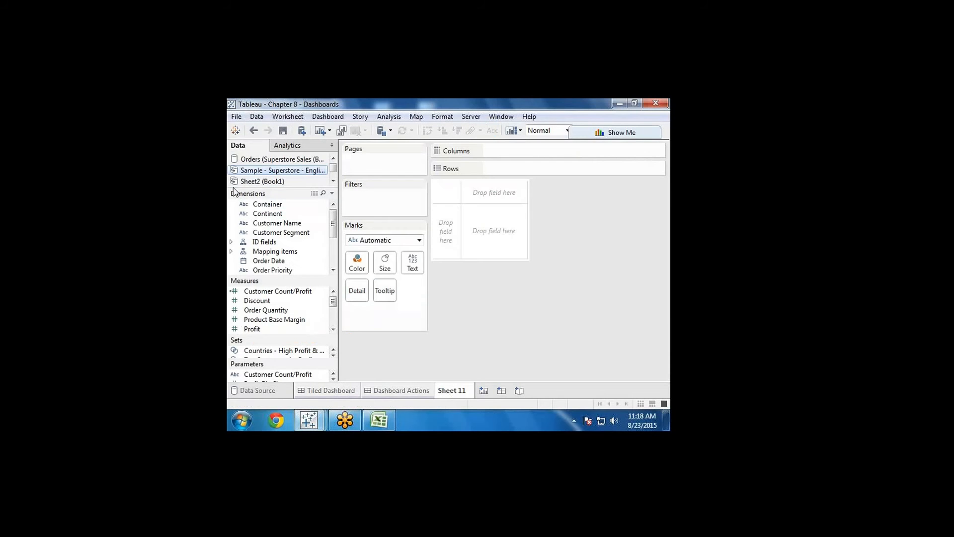
left_click_drag(267, 203, 514, 170)
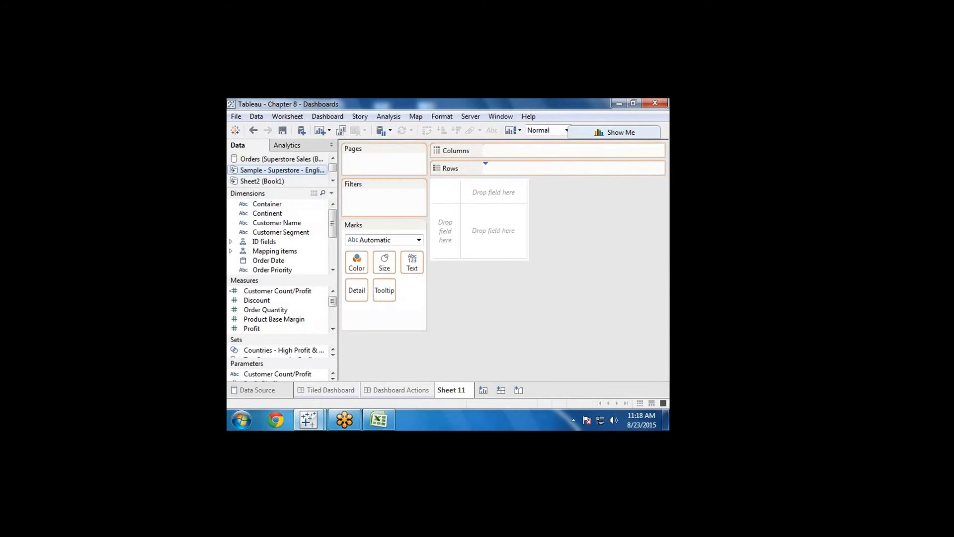
left_click_drag(258, 303, 582, 169)
Try the stacked bars and heat map chart types for Container by Discount, and finish with a treemap
left_click(602, 132)
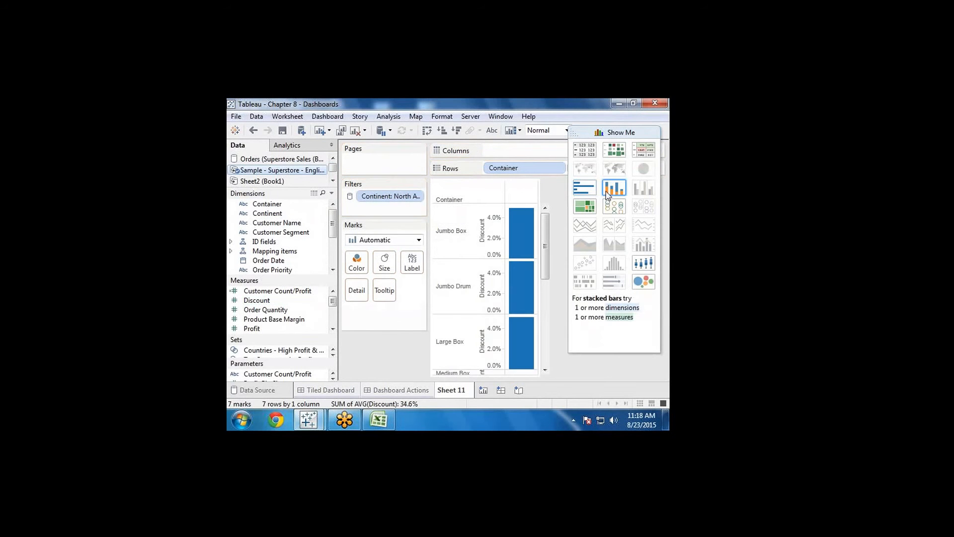
left_click(613, 188)
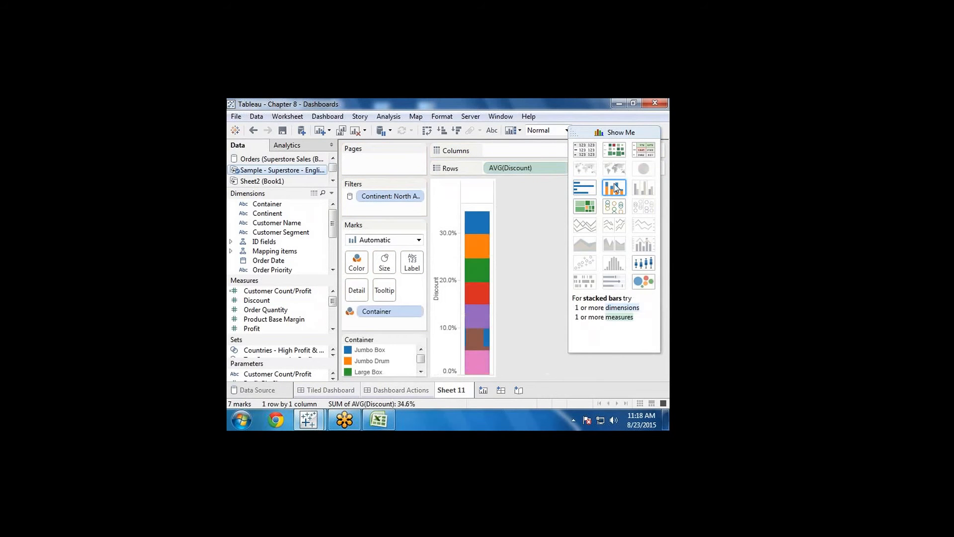
left_click(616, 152)
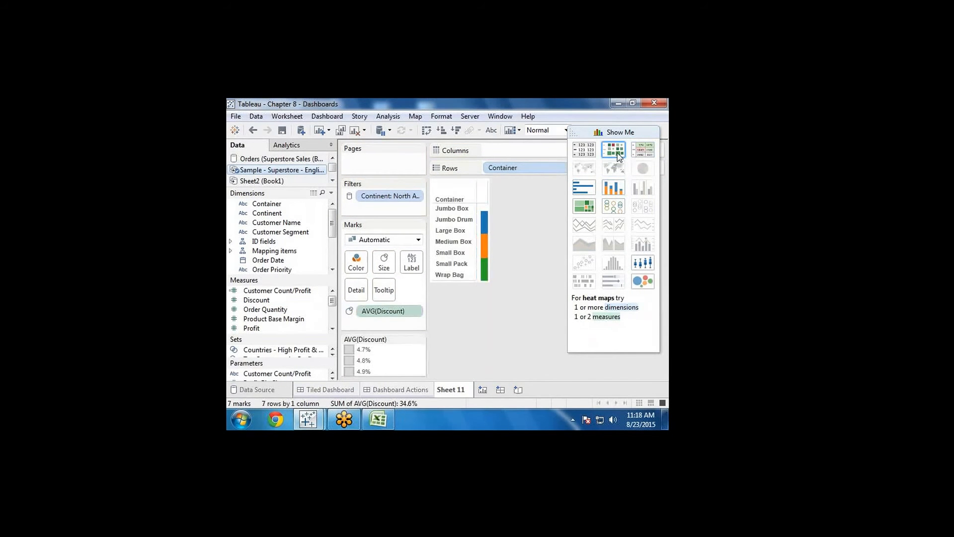
left_click(584, 206)
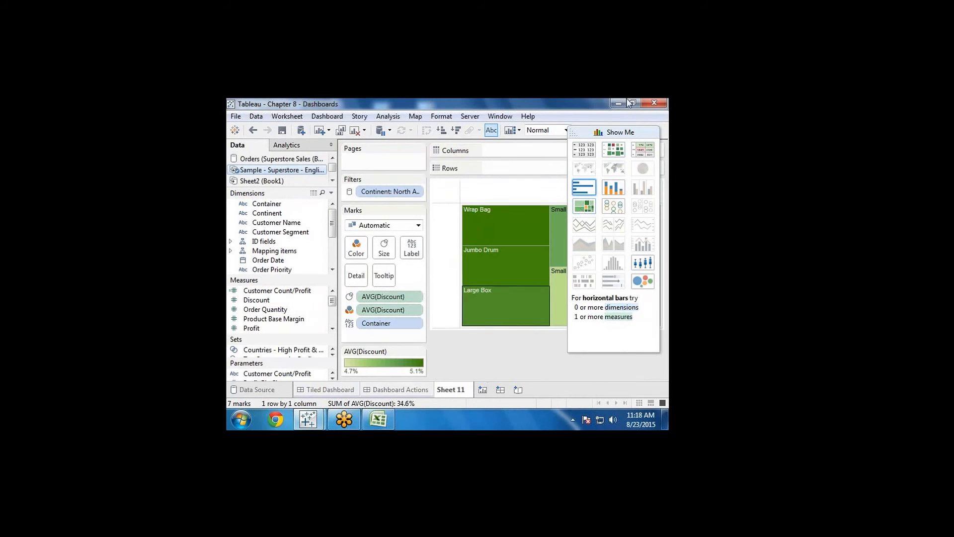
left_click(616, 132)
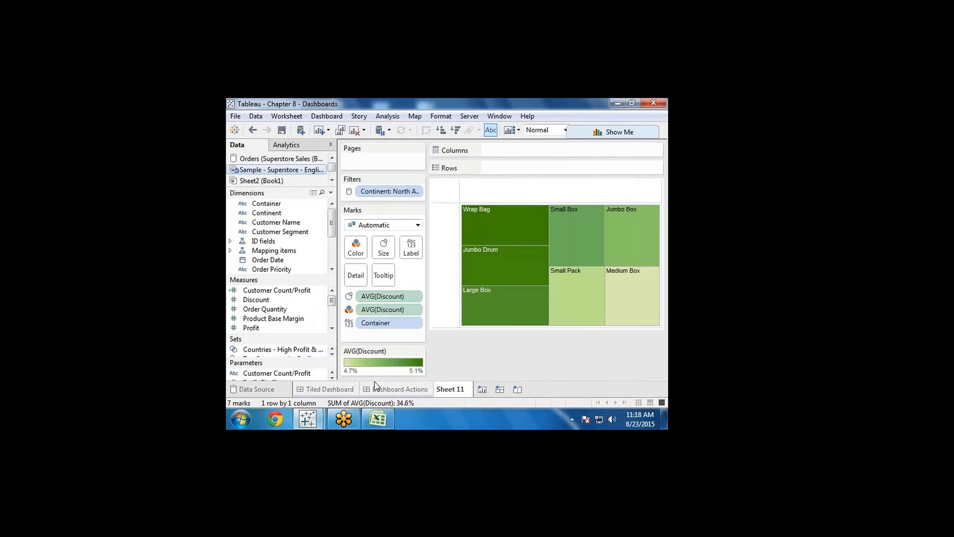
View the Dashboard Actions dashboard with its side pane hidden, and return to the Tiled Dashboard
mouse_move(378, 394)
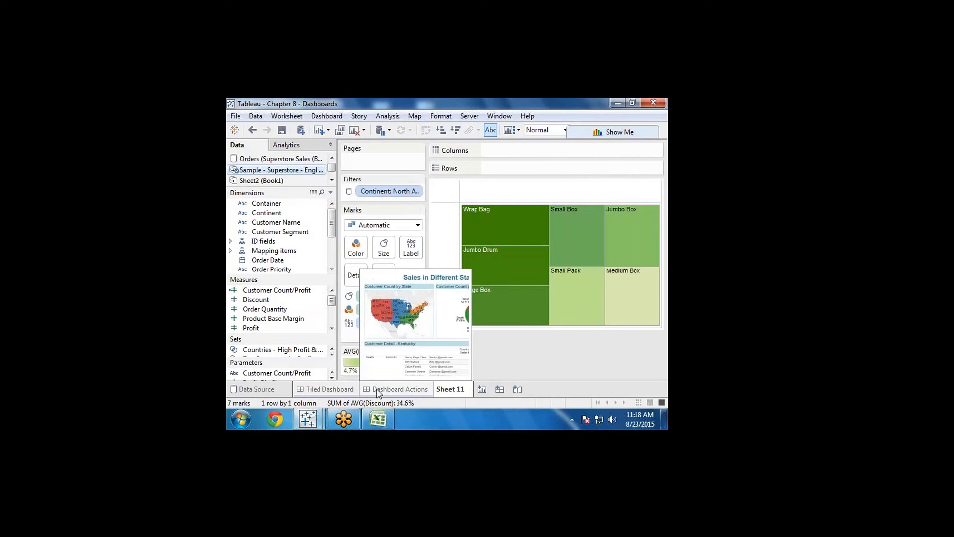
left_click(378, 390)
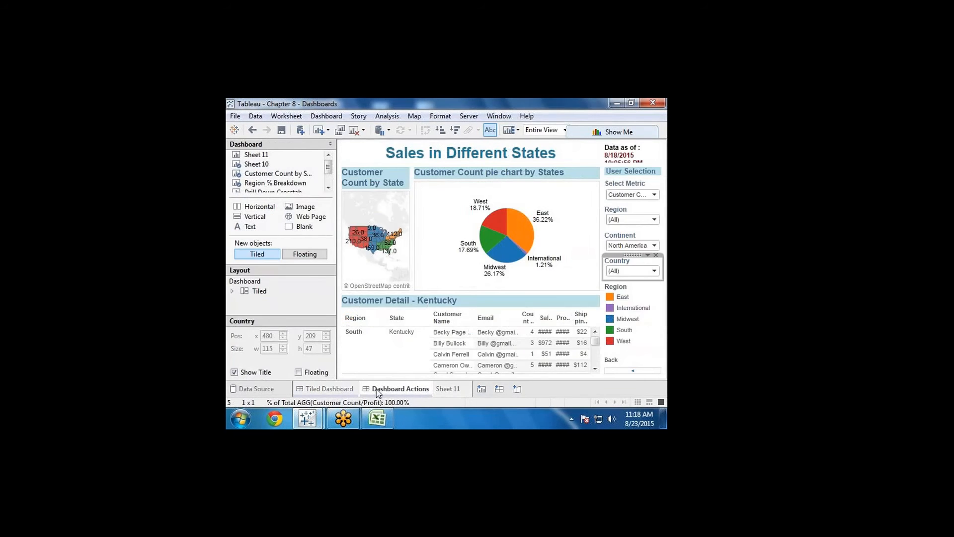
left_click(330, 144)
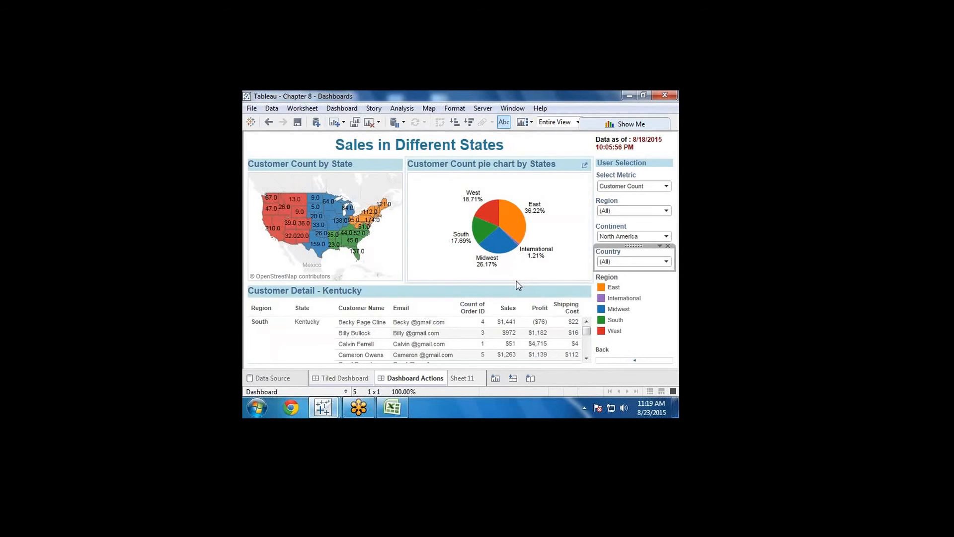
left_click(331, 378)
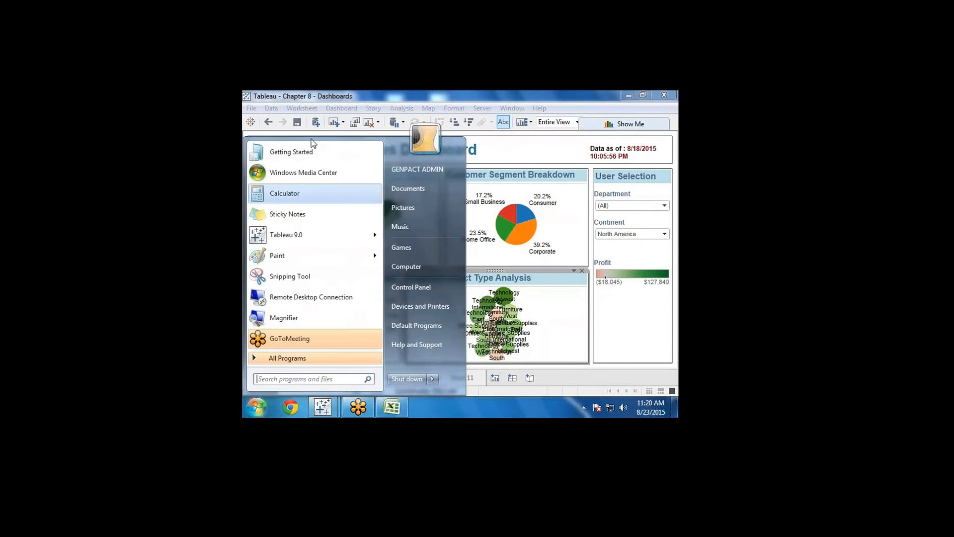
Search the installed programs for "excel" and launch Microsoft Office Excel 2007 with a new blank workbook
left_click(256, 408)
mouse_move(312, 233)
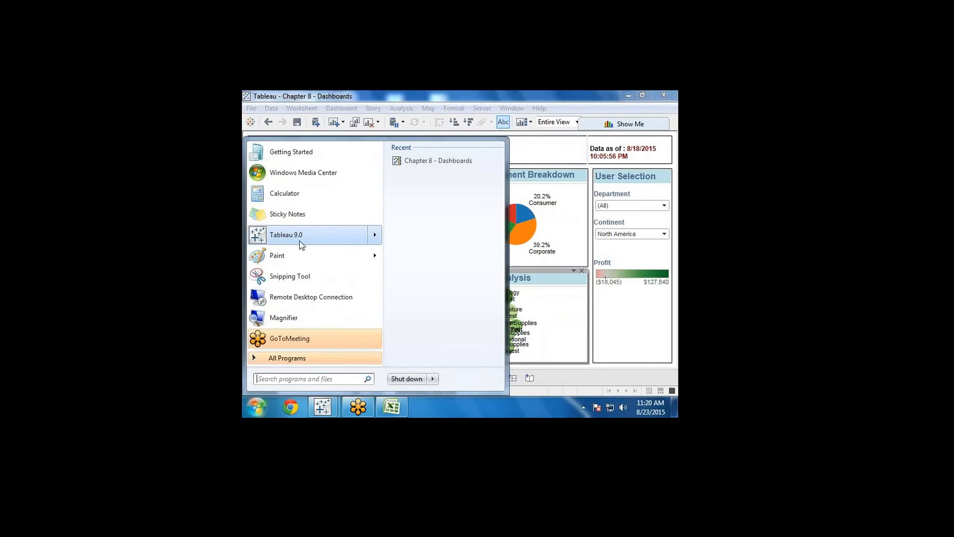
left_click(301, 378)
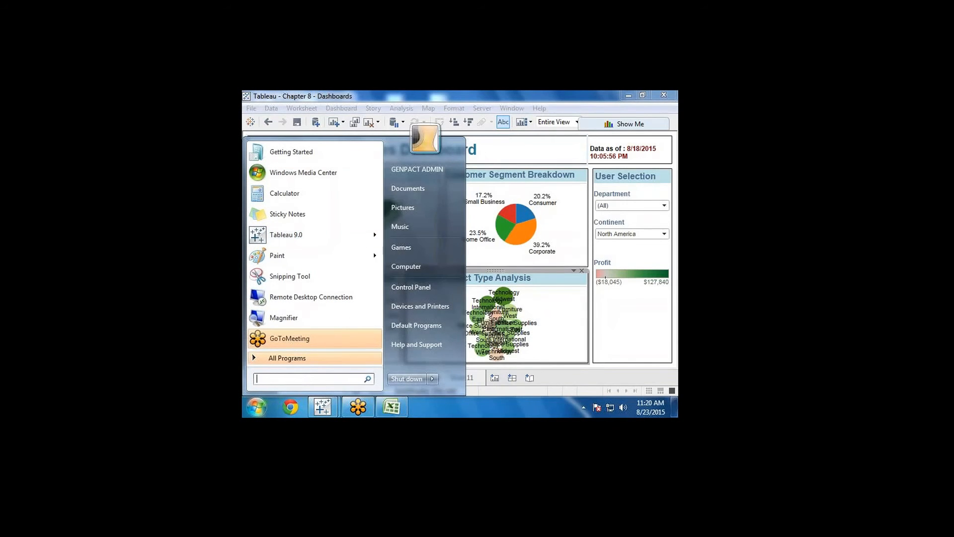
type("excel")
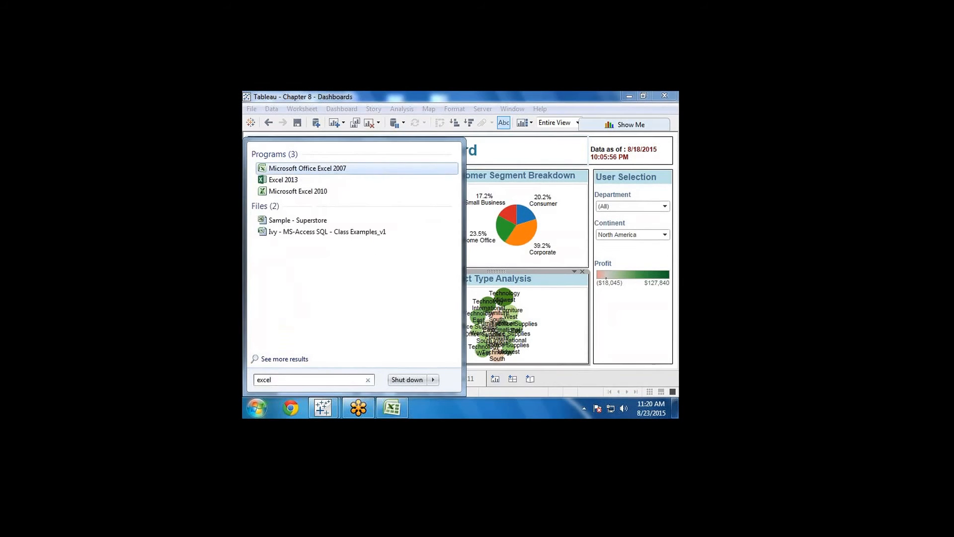
left_click(298, 169)
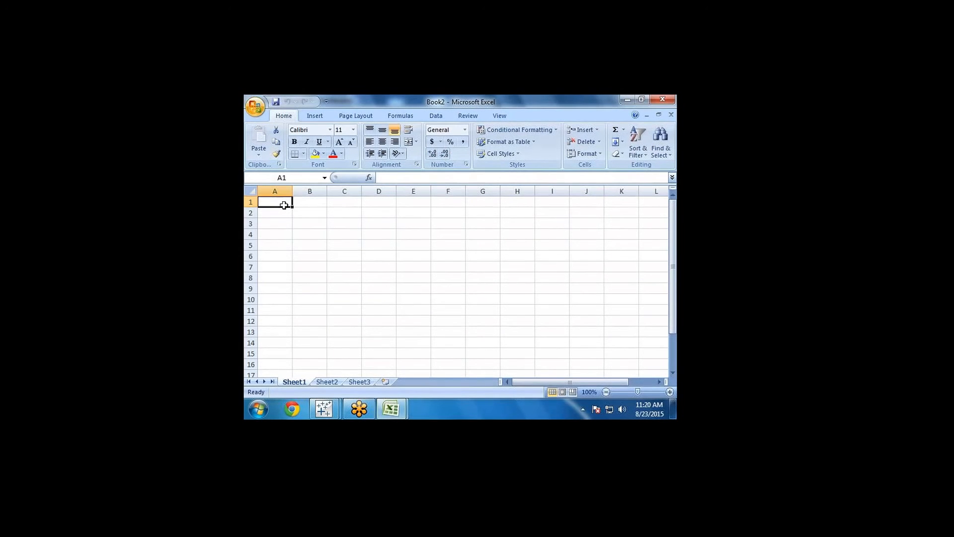
Enter the heading "Age" in cell A1 of the new workbook, keeping that workbook in front
type("Age")
key("Return")
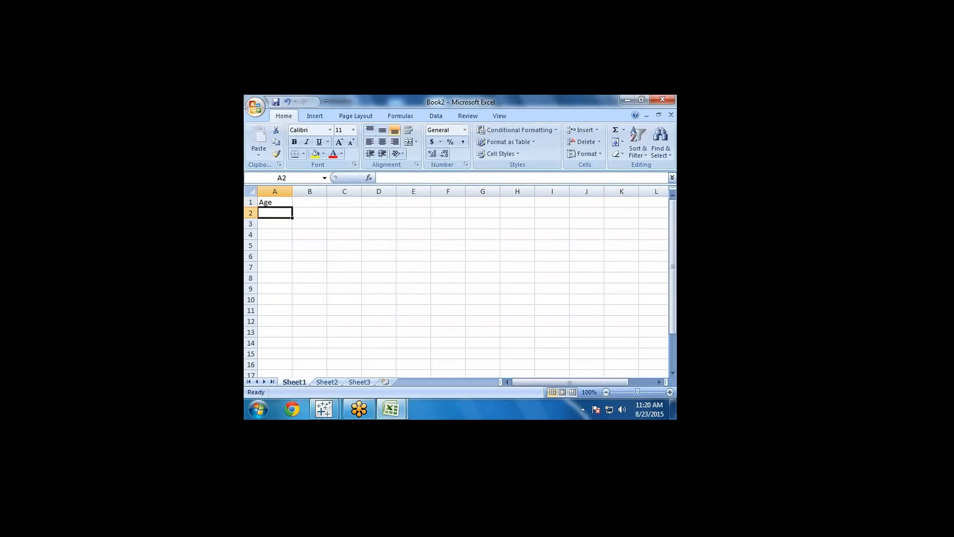
left_click(391, 408)
left_click(464, 318)
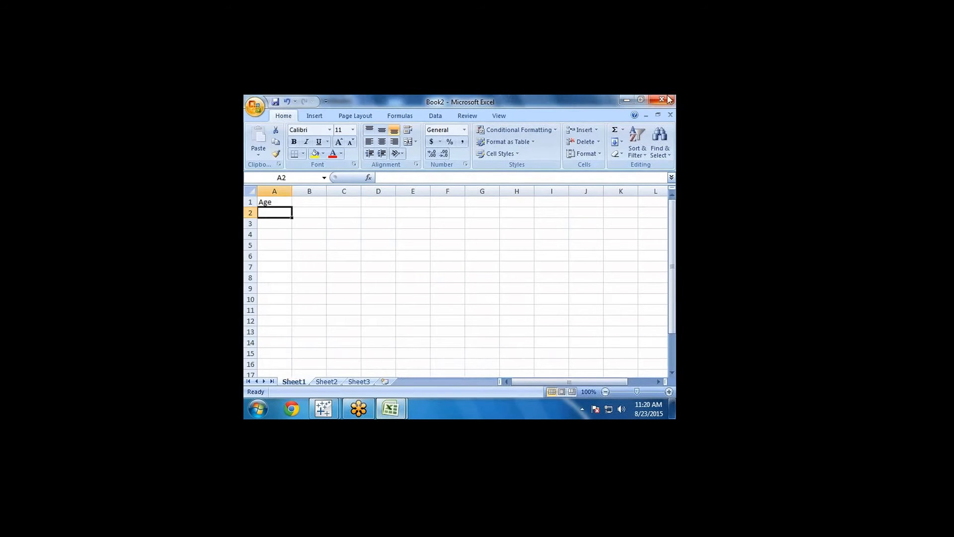
Close the new Book2 workbook without saving, and delete the line chart from Book1
left_click(662, 99)
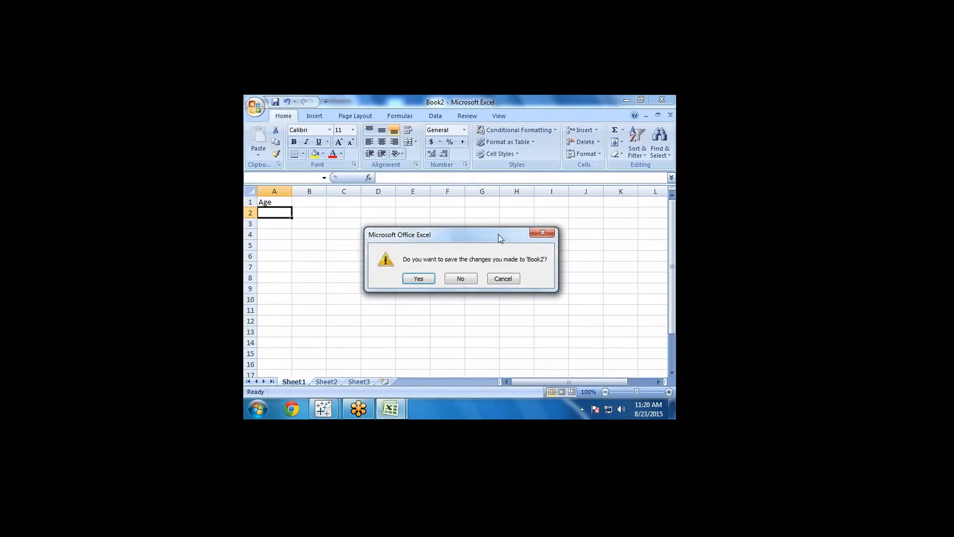
left_click(461, 279)
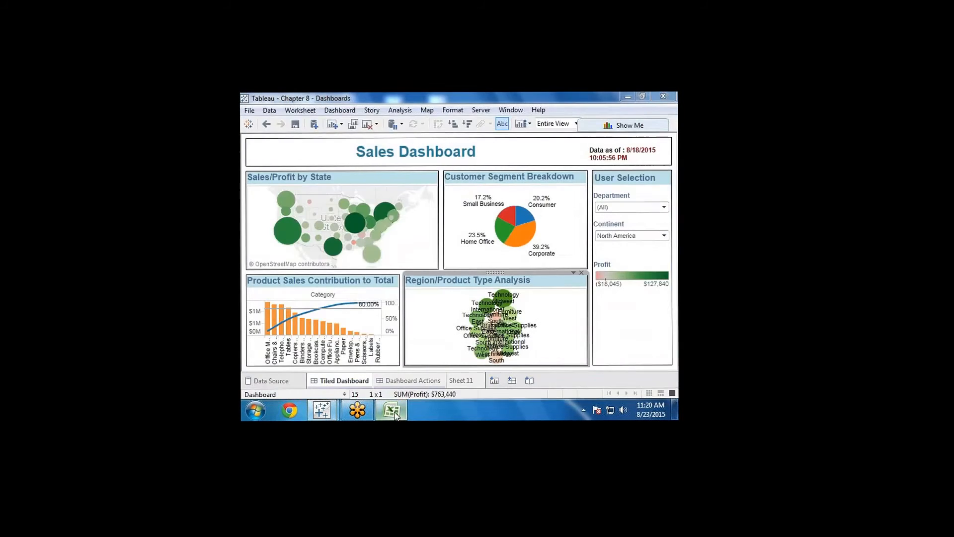
left_click(393, 412)
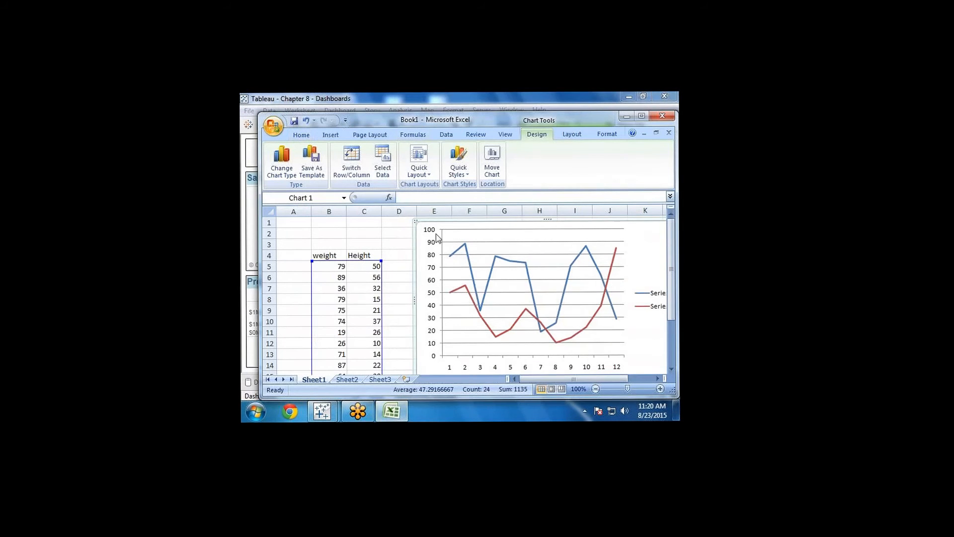
key("Delete")
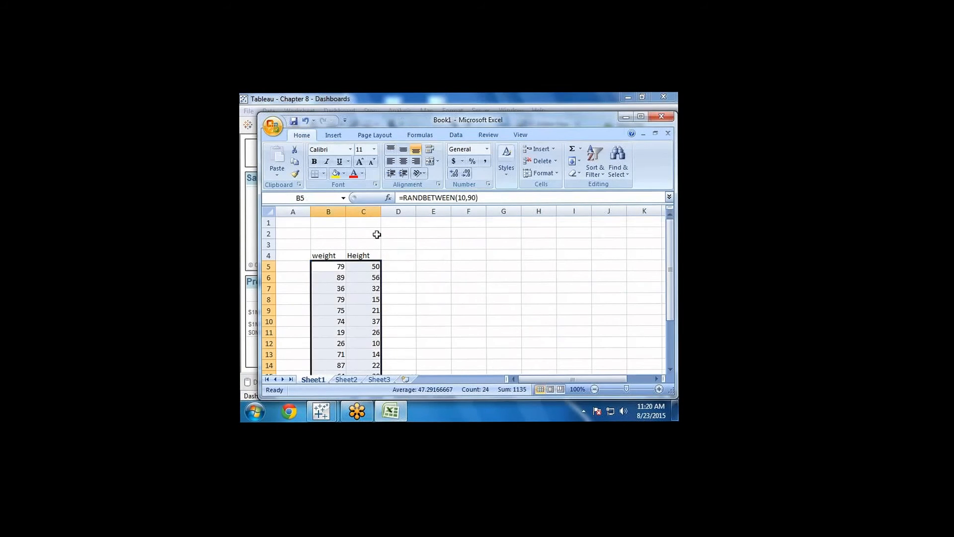
Delete the three empty rows above the weight and Height headings in Book1
left_click(298, 263)
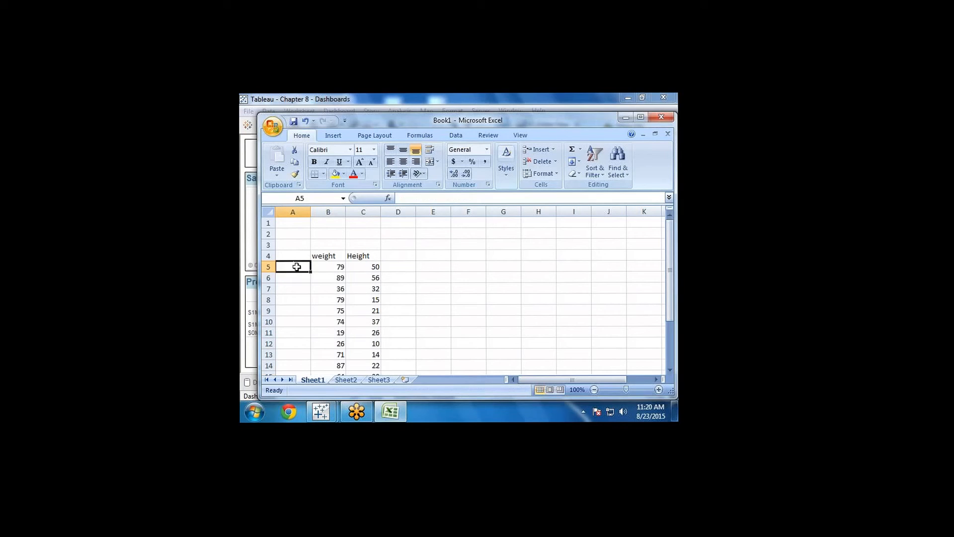
left_click(286, 223)
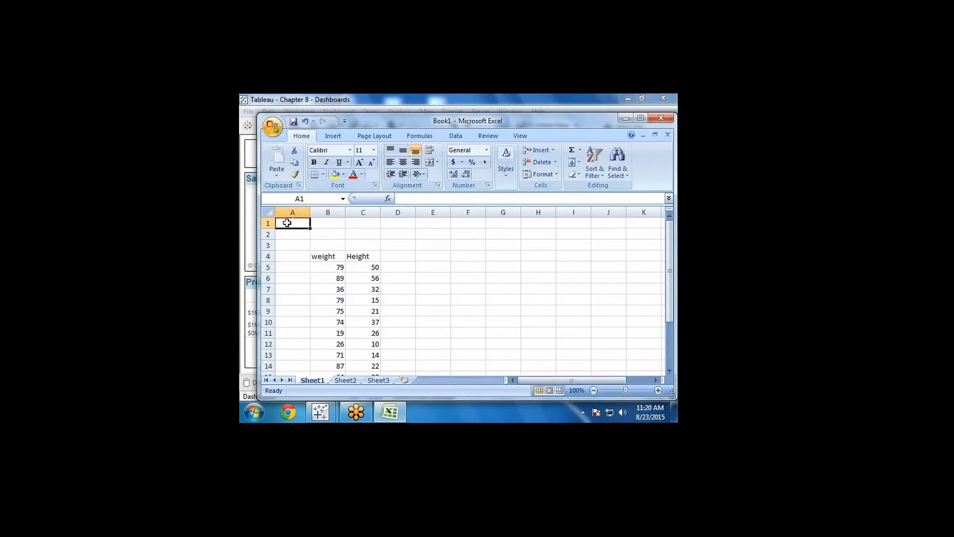
key("alt")
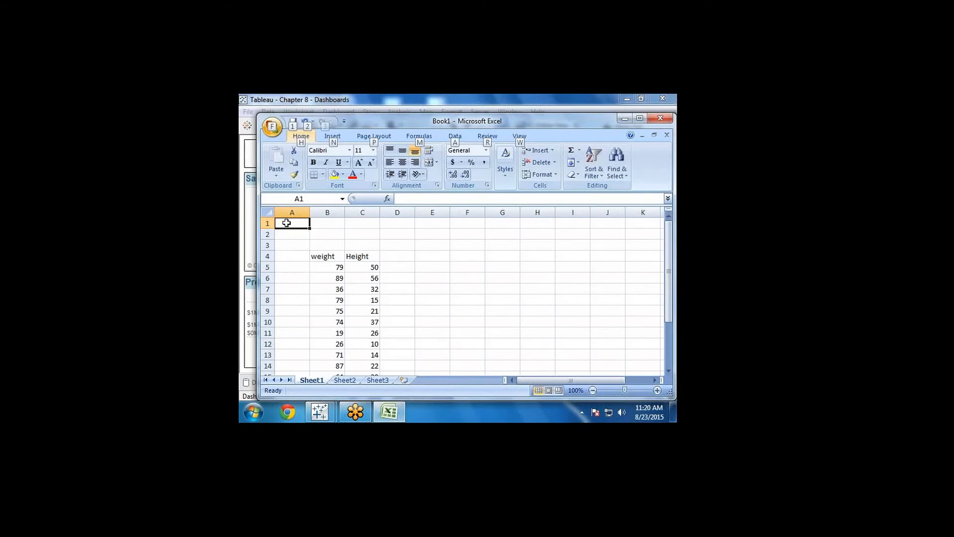
key("h")
key("d")
key("r")
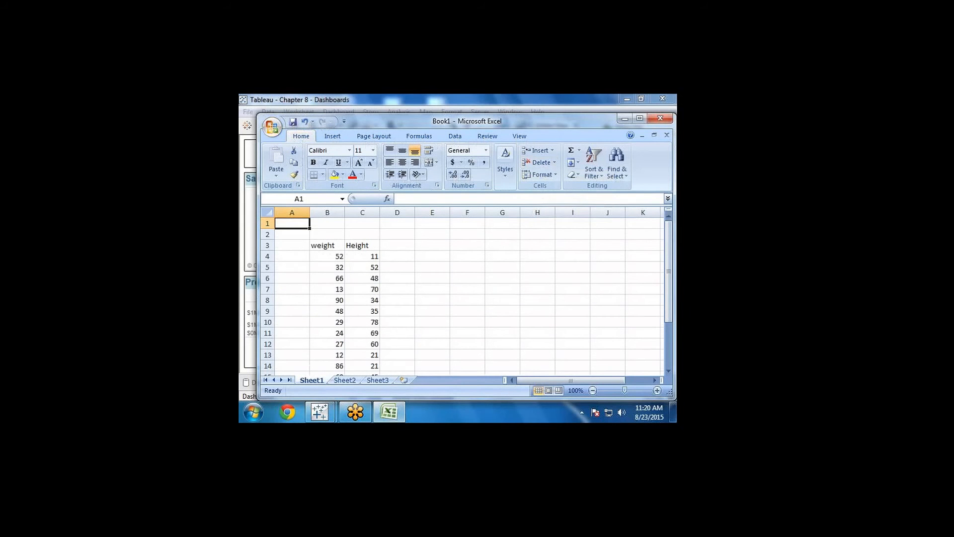
key("shift+Down")
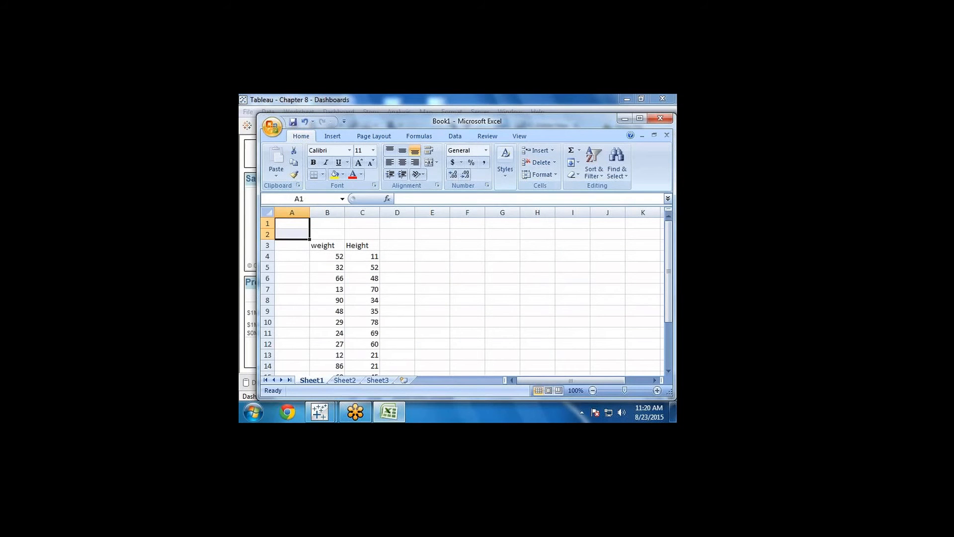
key("alt")
key("h")
key("d")
key("r")
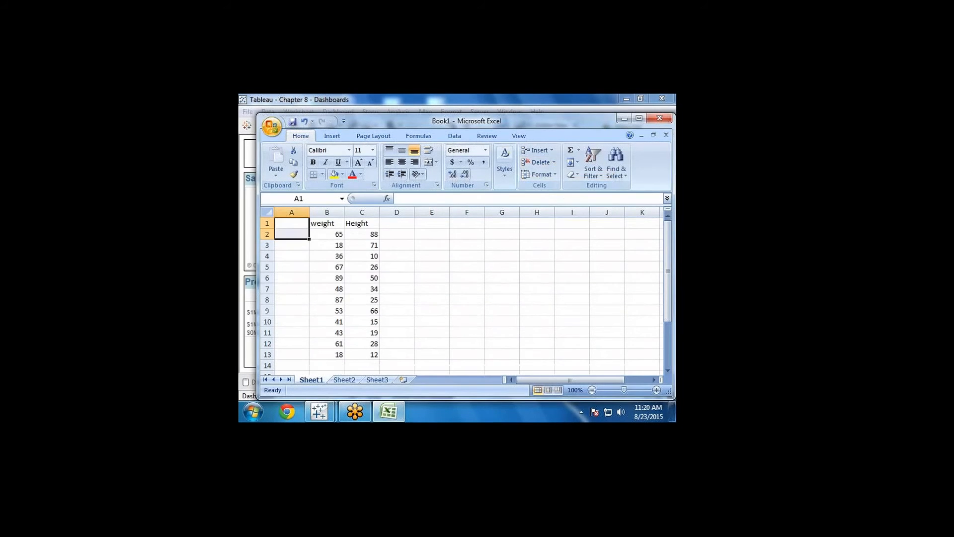
Delete the empty column A so the weight and Height table starts in cell A1
key("alt")
key("h")
key("d")
key("c")
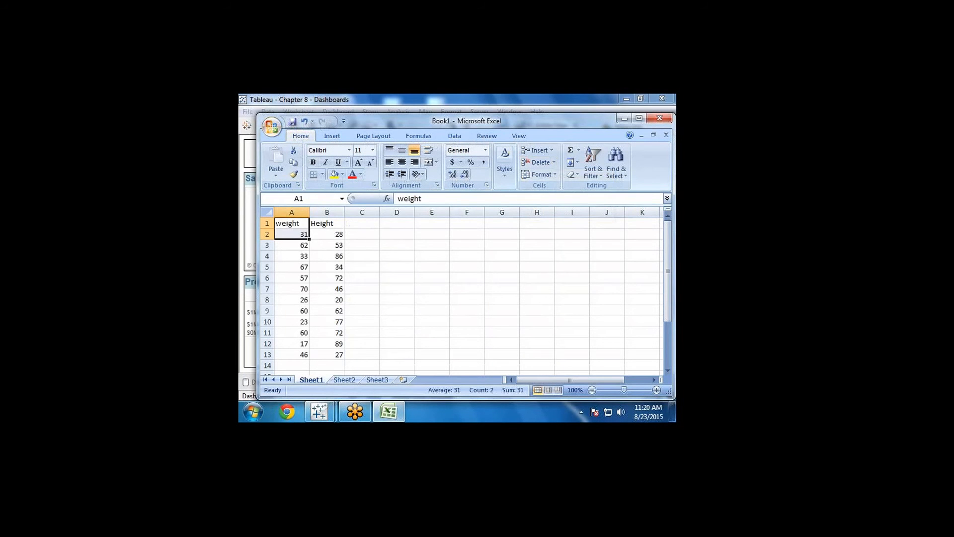
Save the workbook to the Desktop as an Excel Workbook named "tableau", dismissing the library errors
left_click(499, 108)
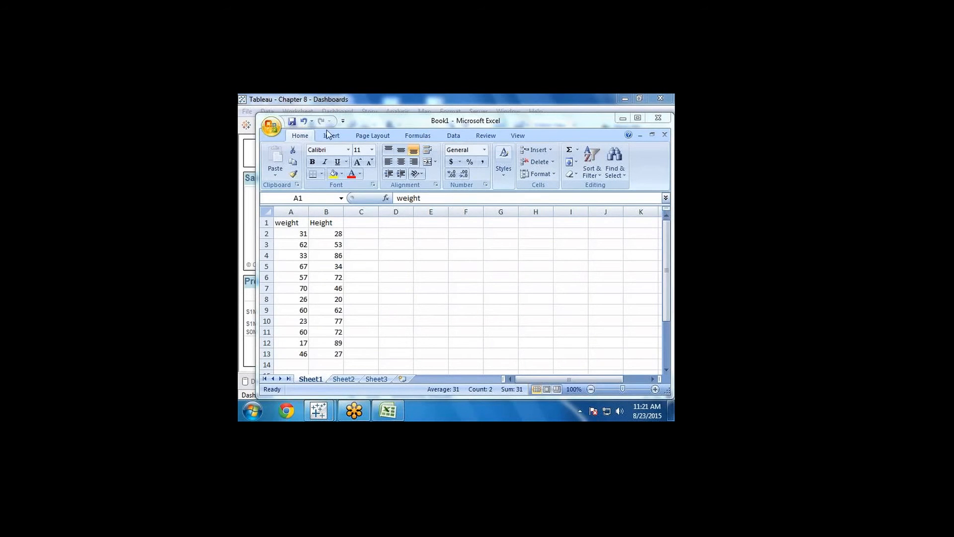
left_click(271, 126)
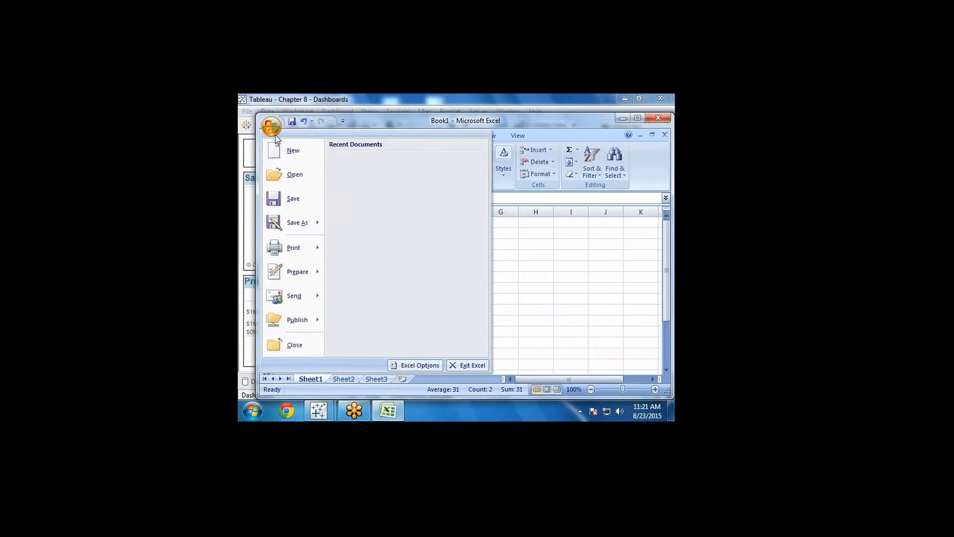
left_click(276, 223)
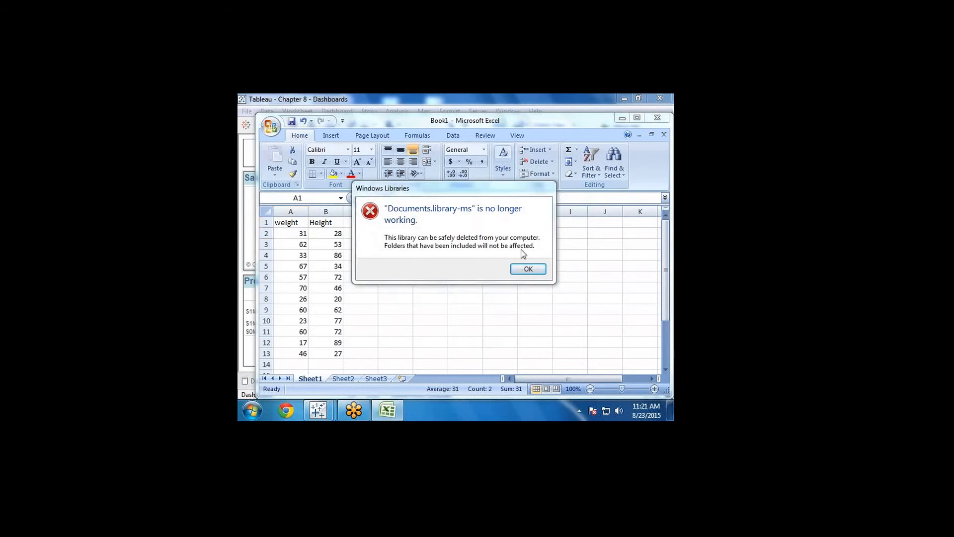
left_click(525, 269)
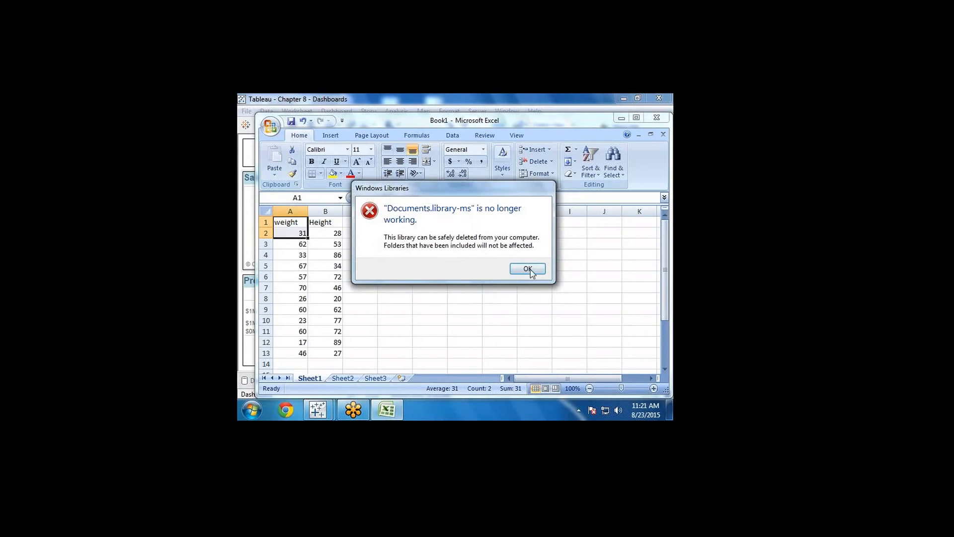
left_click(528, 271)
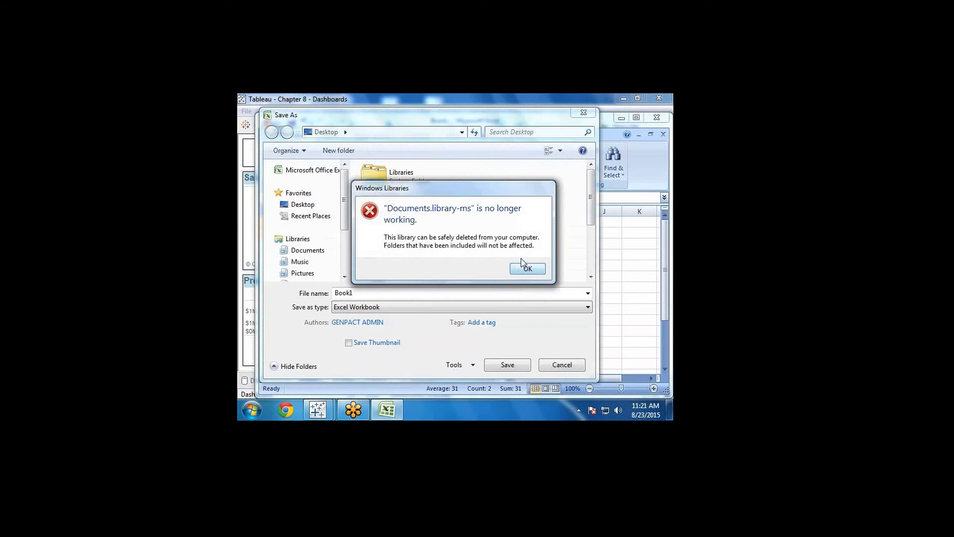
left_click(526, 268)
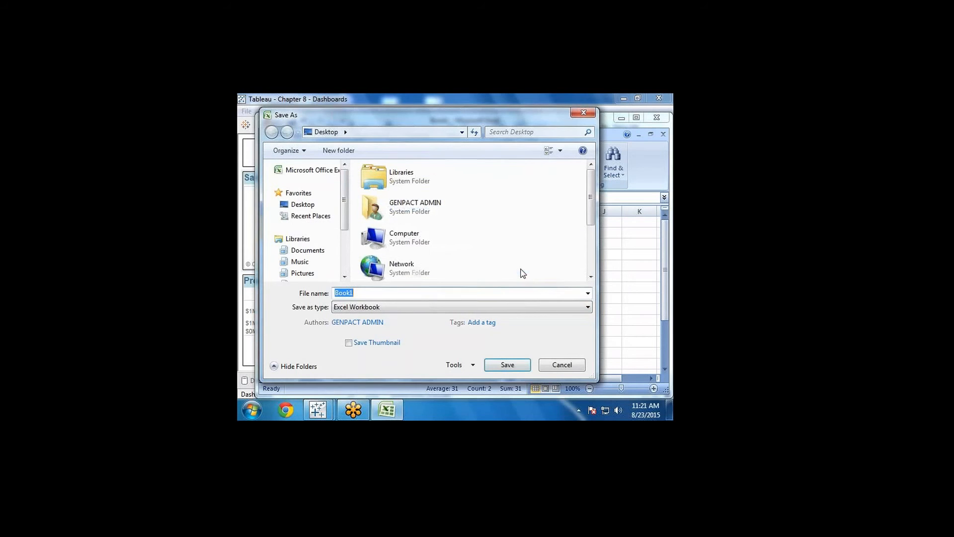
left_click(297, 204)
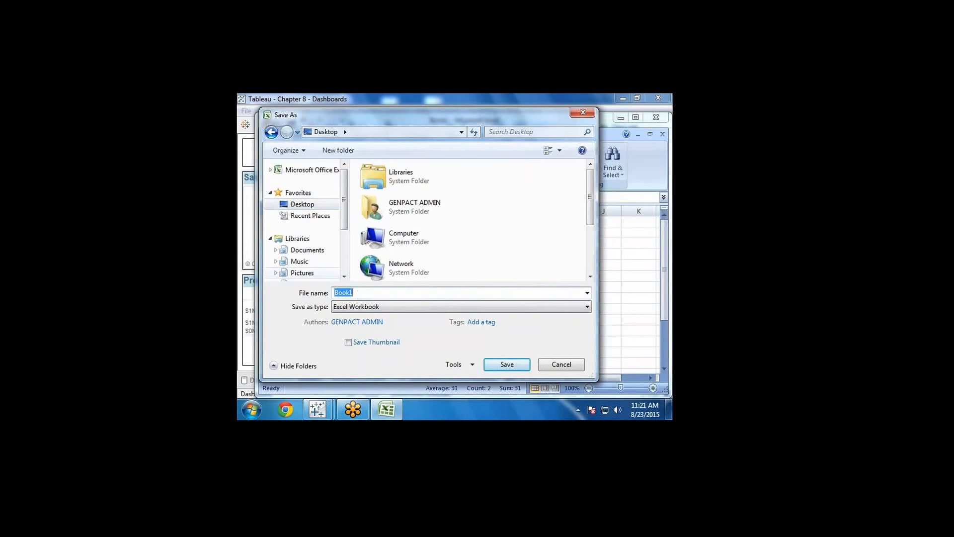
type("tableau")
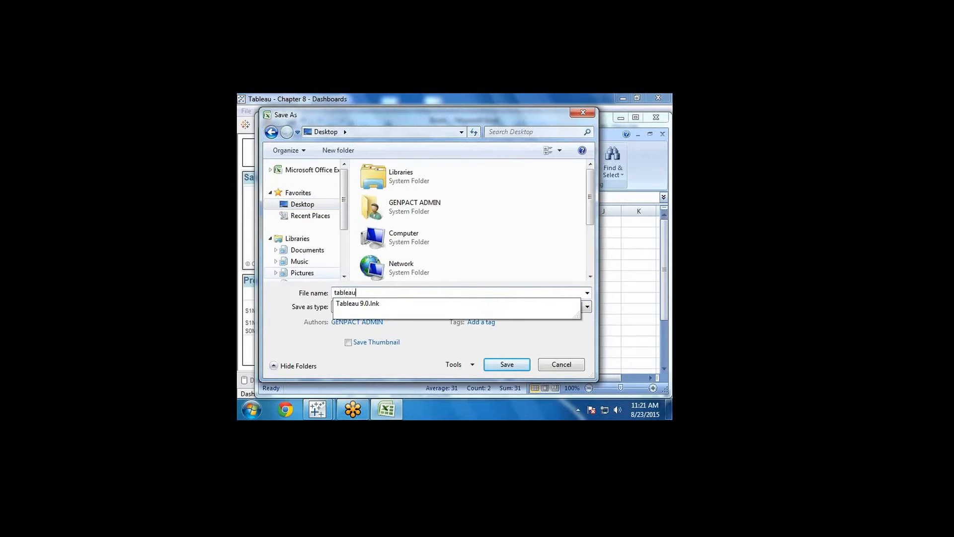
left_click(535, 212)
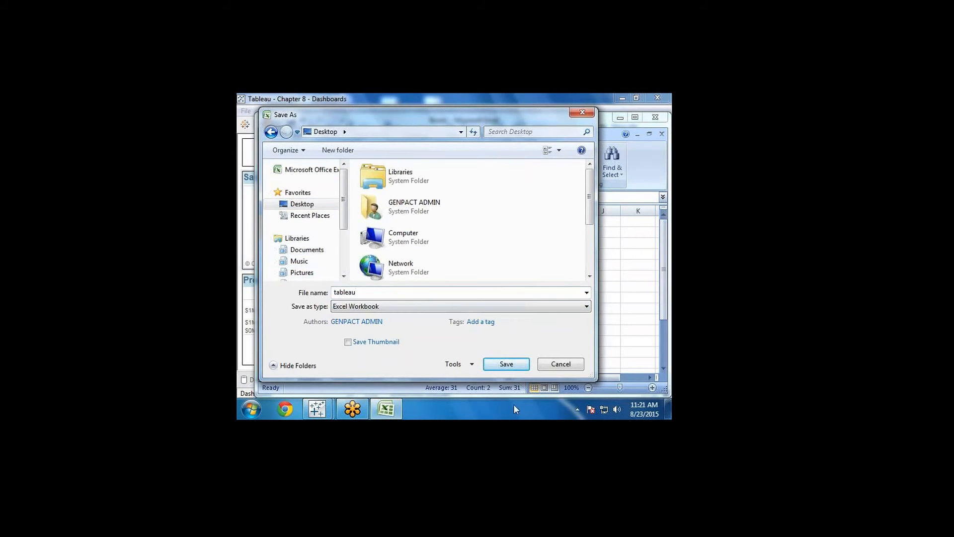
left_click(519, 368)
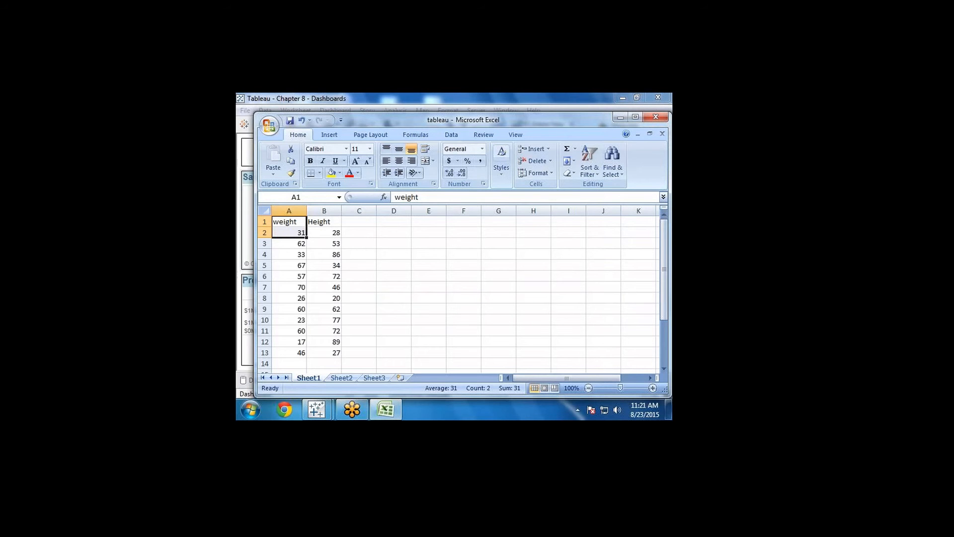
Switch to Tableau, close the second Chapter 8 - Dashboards window with the open Show Me list, and minimize the remaining one
mouse_move(324, 413)
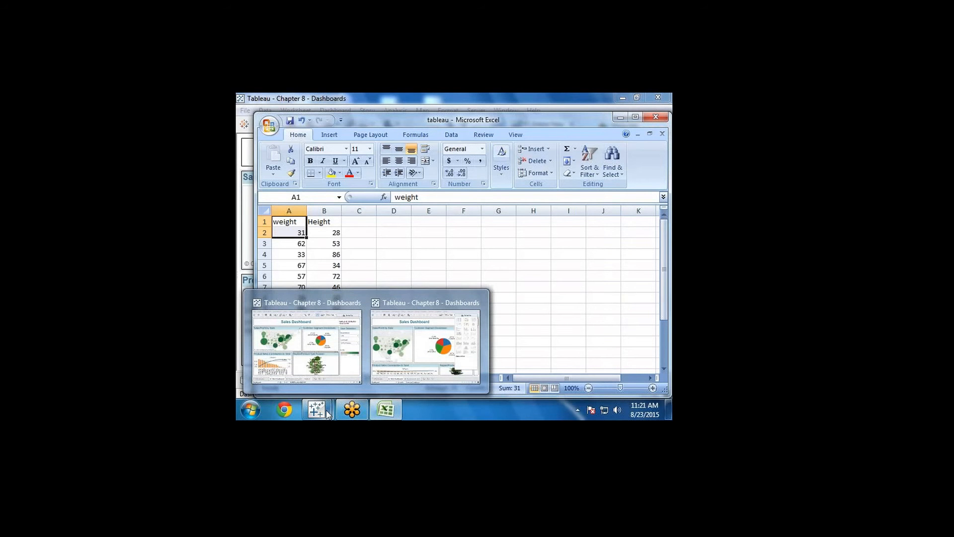
left_click(425, 343)
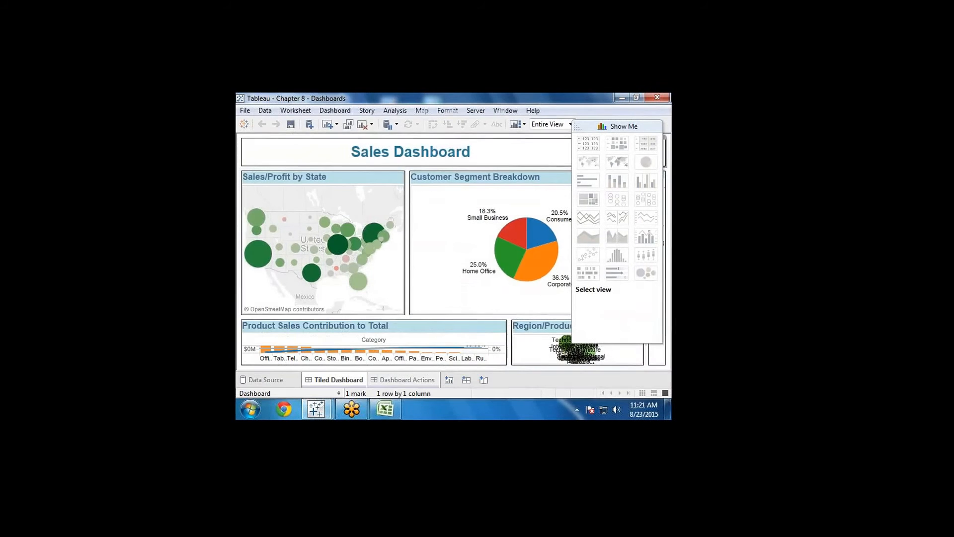
left_click(657, 98)
left_click(316, 416)
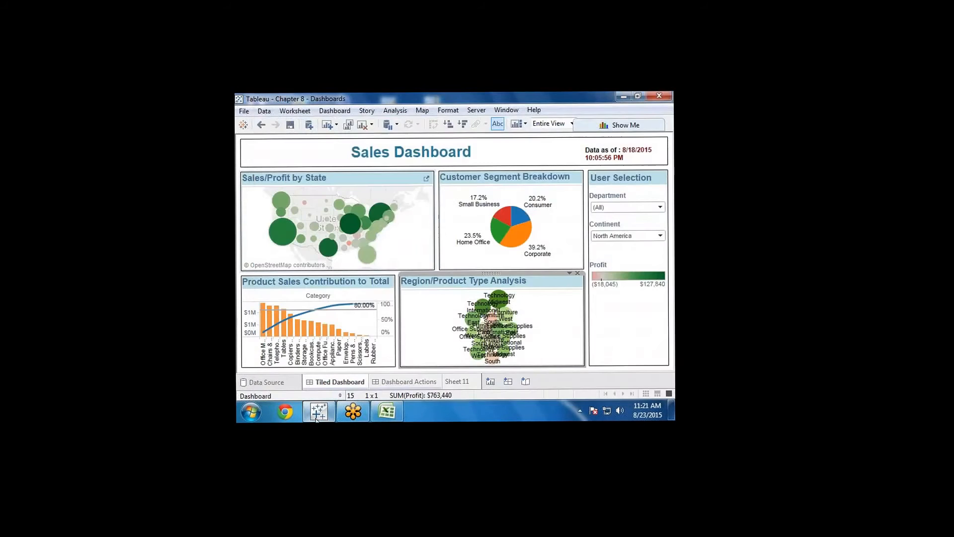
left_click(316, 416)
Launch a new Tableau 9.0 session, continue the trial and maximize its window
left_click(249, 411)
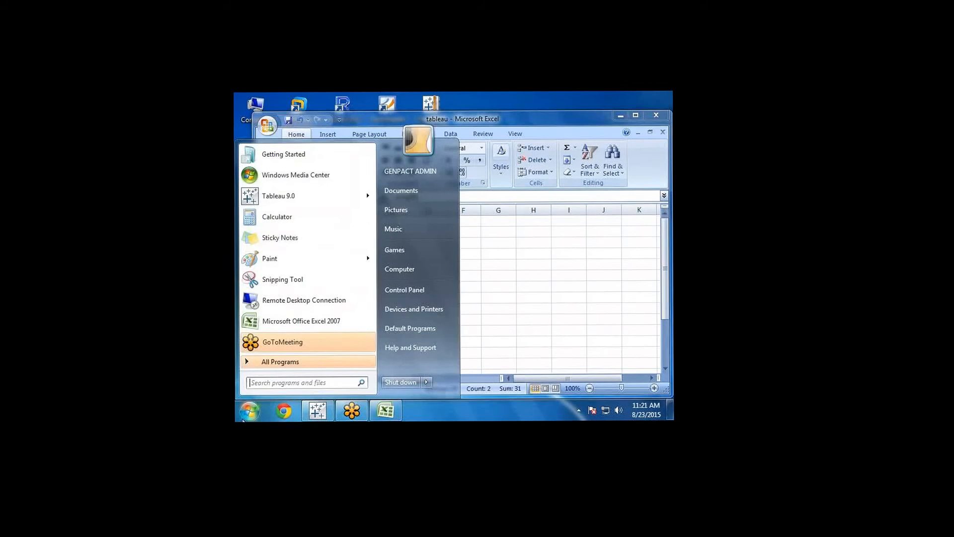
left_click(292, 193)
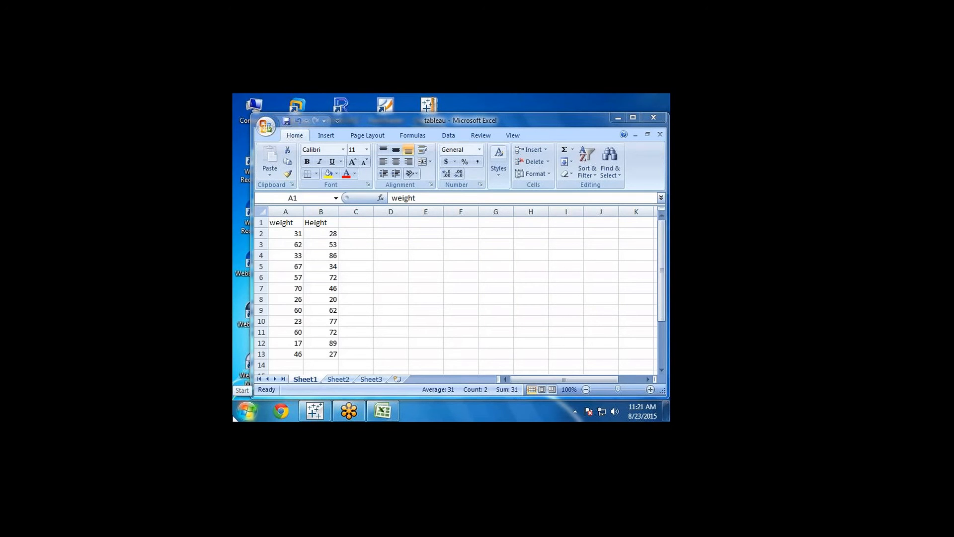
left_click(315, 410)
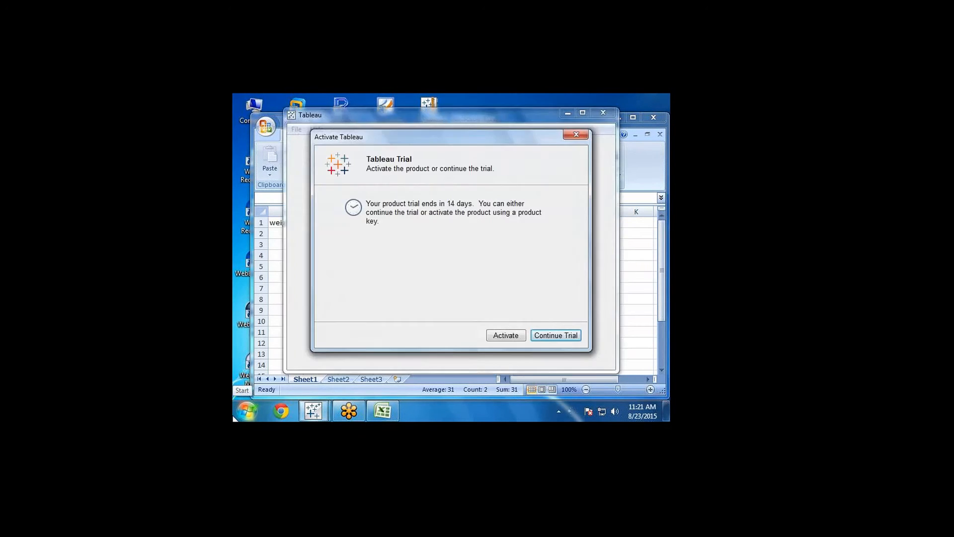
left_click(559, 333)
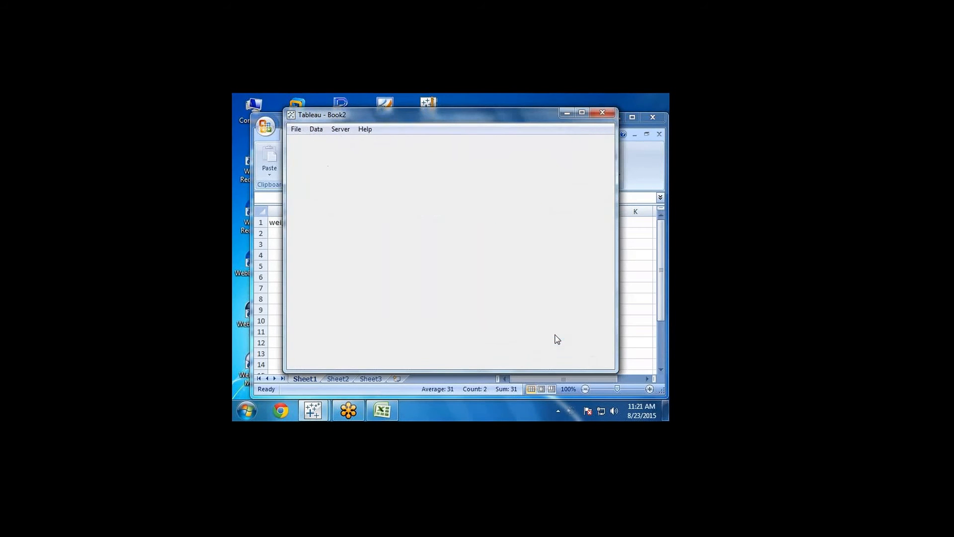
left_click(582, 112)
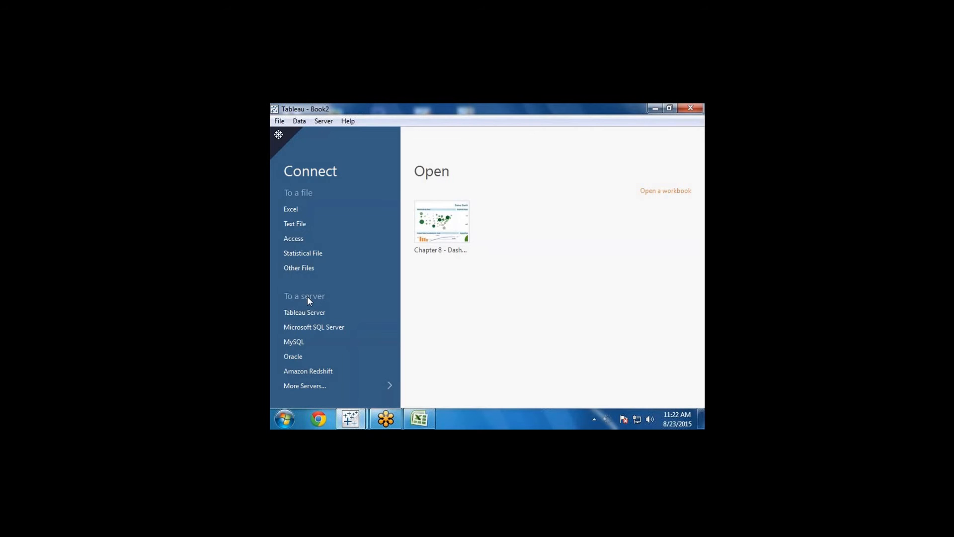
Examine the full list of server connections and the Microsoft SQL Server connection settings, without connecting
left_click(388, 386)
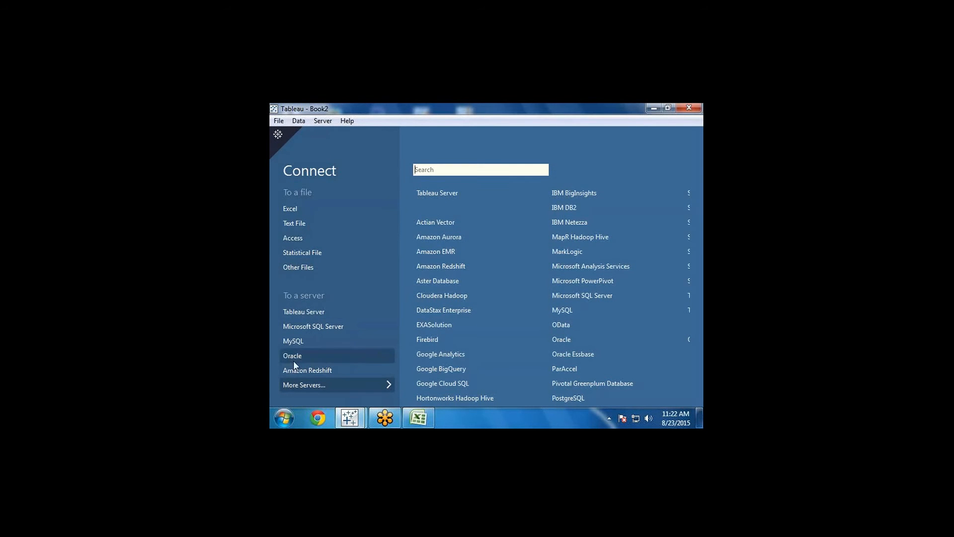
left_click(309, 327)
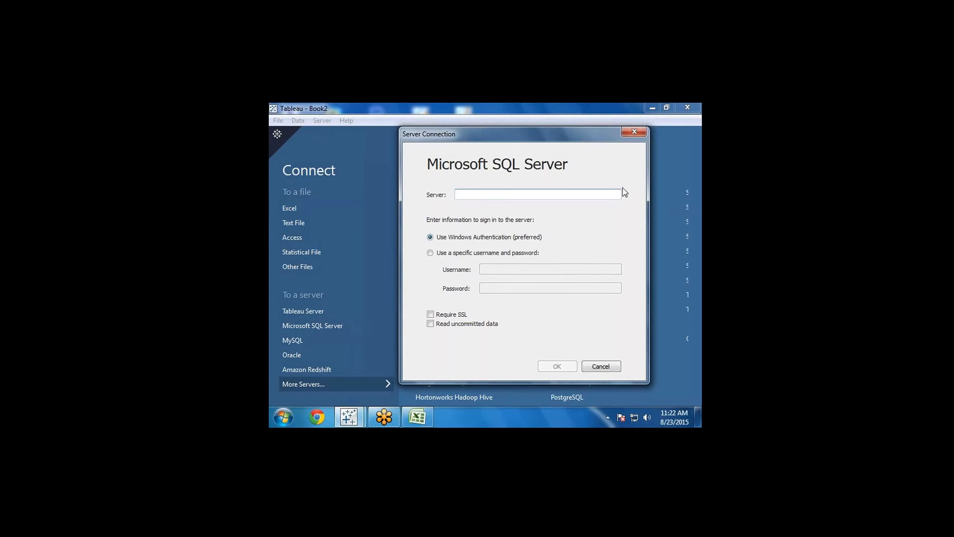
left_click(633, 132)
Connect Tableau to the Excel workbook "tableau" on the Desktop and look through the data preview of Sheet1
left_click(295, 208)
left_click(305, 190)
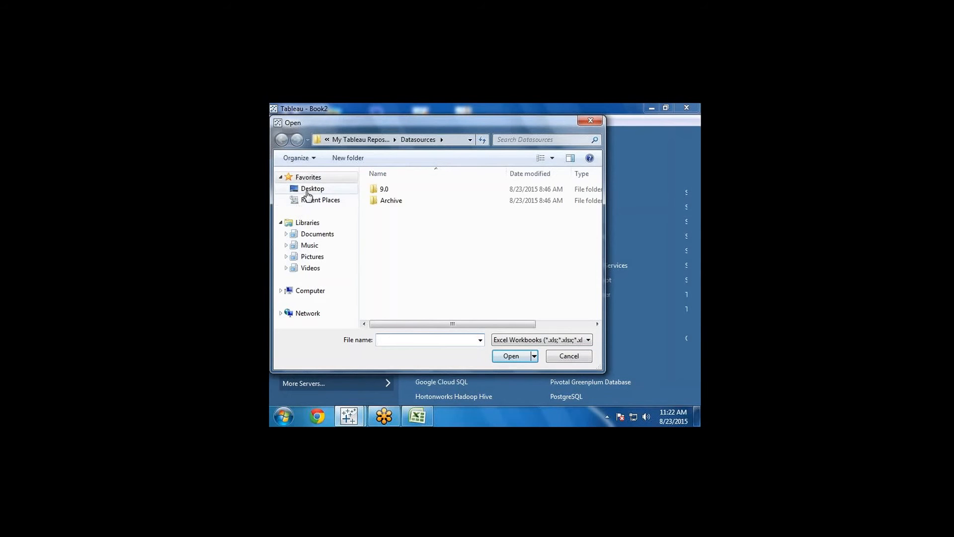
left_click_drag(598, 249, 598, 318)
left_click(402, 314)
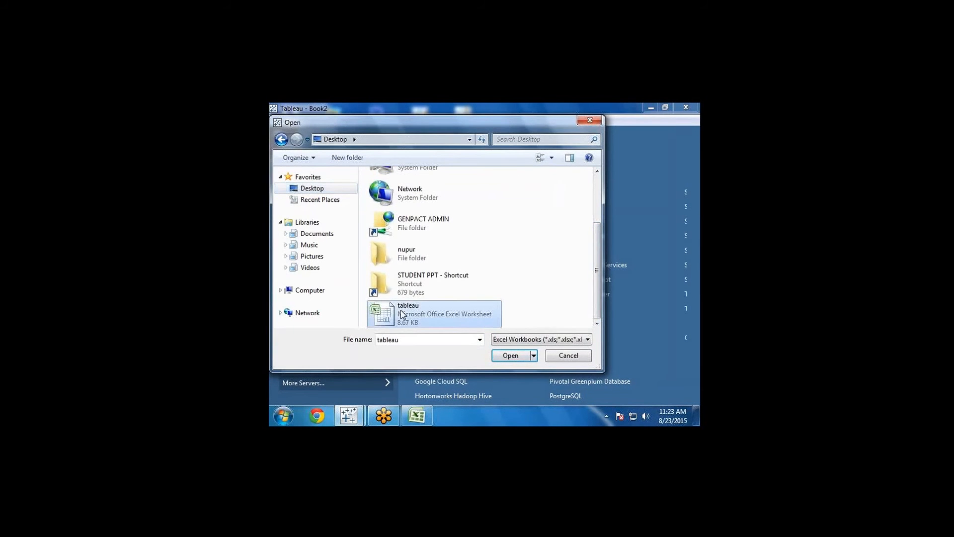
left_click(511, 354)
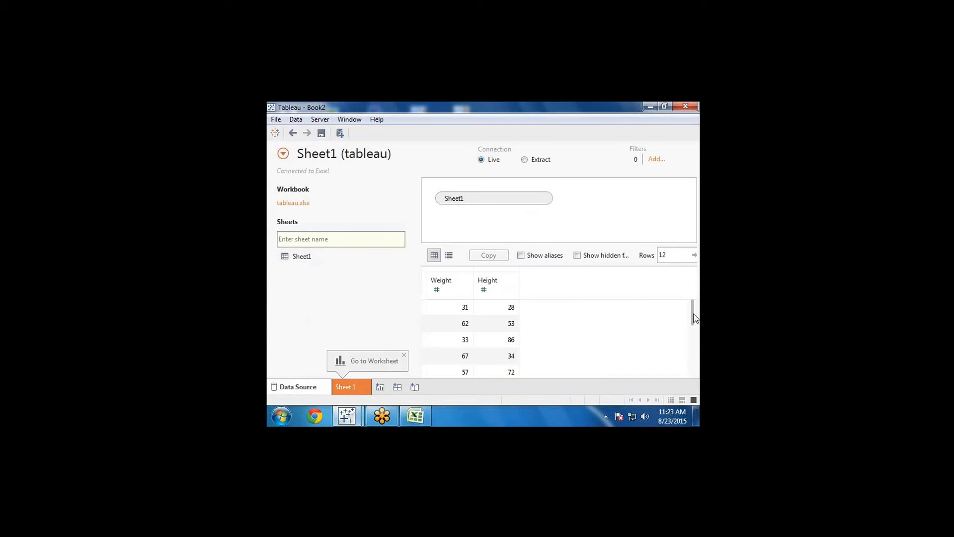
mouse_move(692, 313)
left_mouse_down()
mouse_move(693, 375)
mouse_move(697, 322)
left_mouse_up()
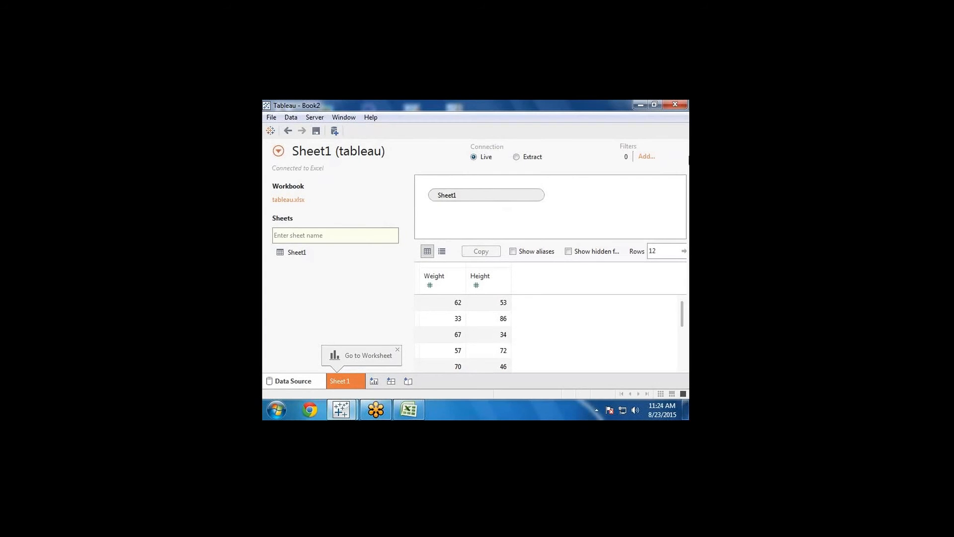
Open the data source filters and look at the range options for the Height field, without adding a filter
left_click(647, 157)
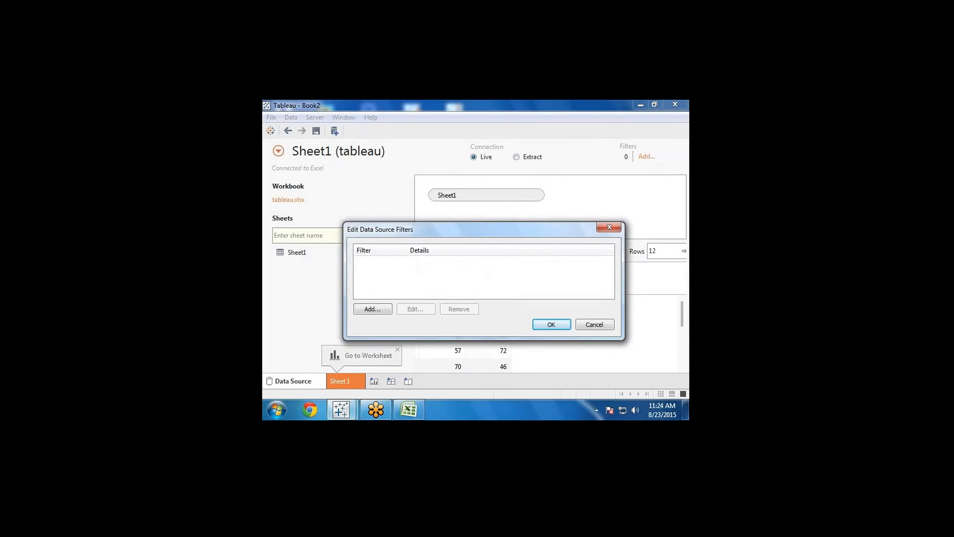
left_click(367, 308)
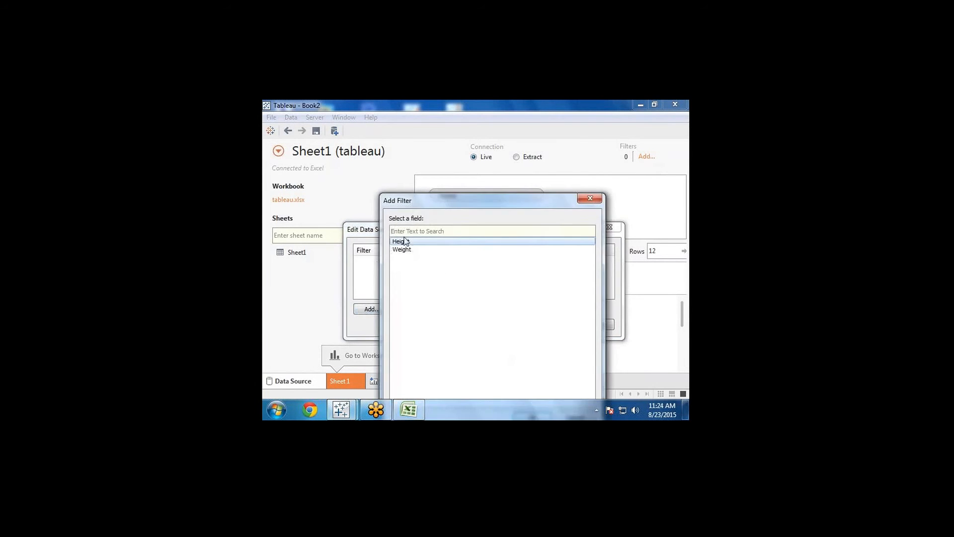
double_click(401, 241)
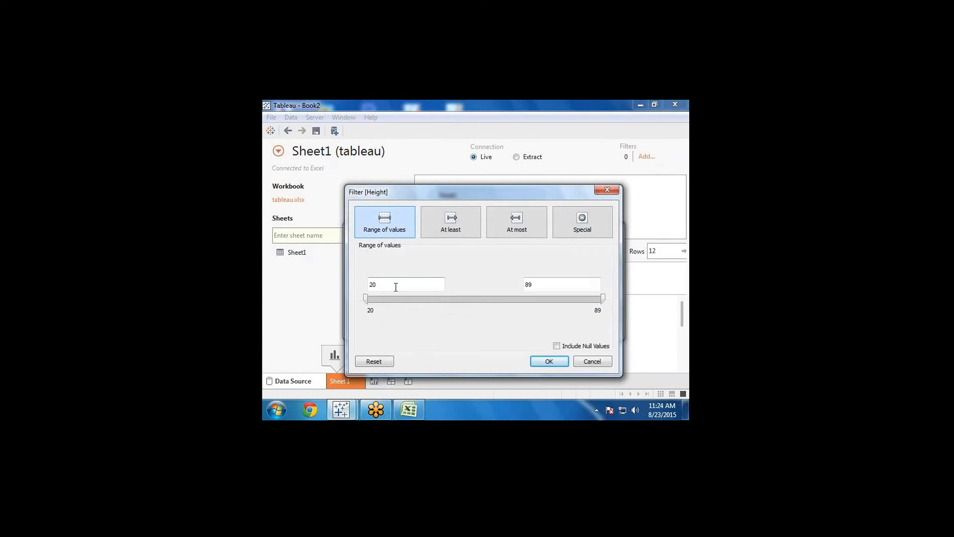
left_click(607, 189)
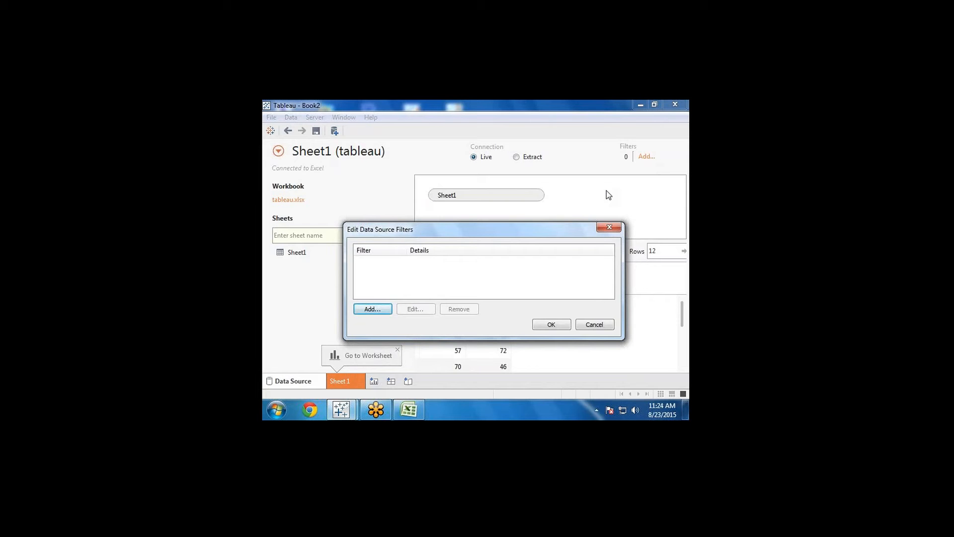
Add a data source filter limiting Weight to values from 17 to 69 and look through the filtered rows
left_click(372, 310)
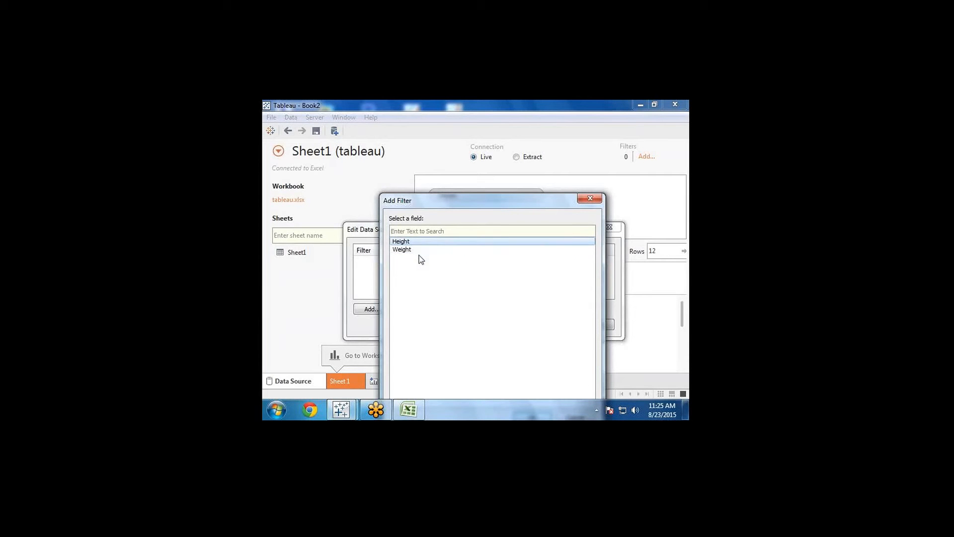
double_click(420, 249)
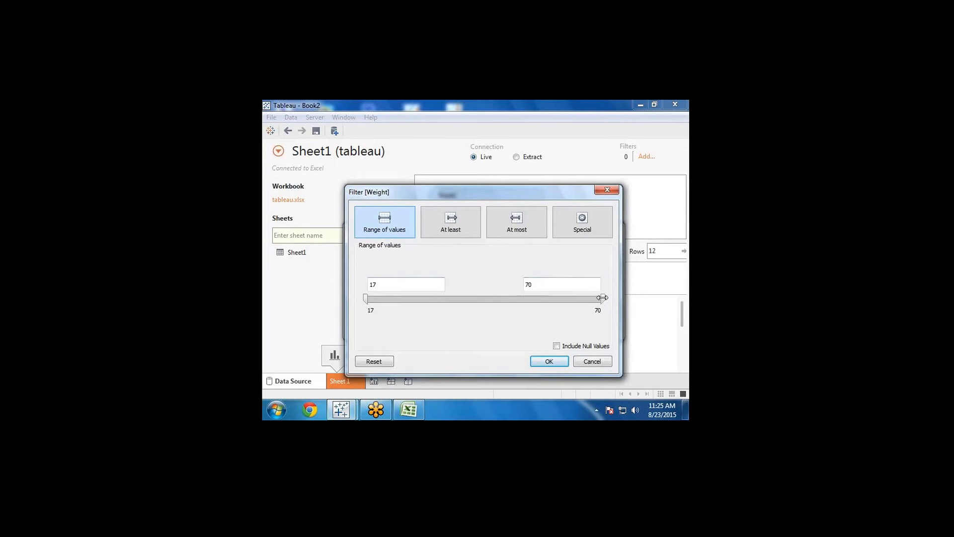
left_click_drag(602, 298, 565, 301)
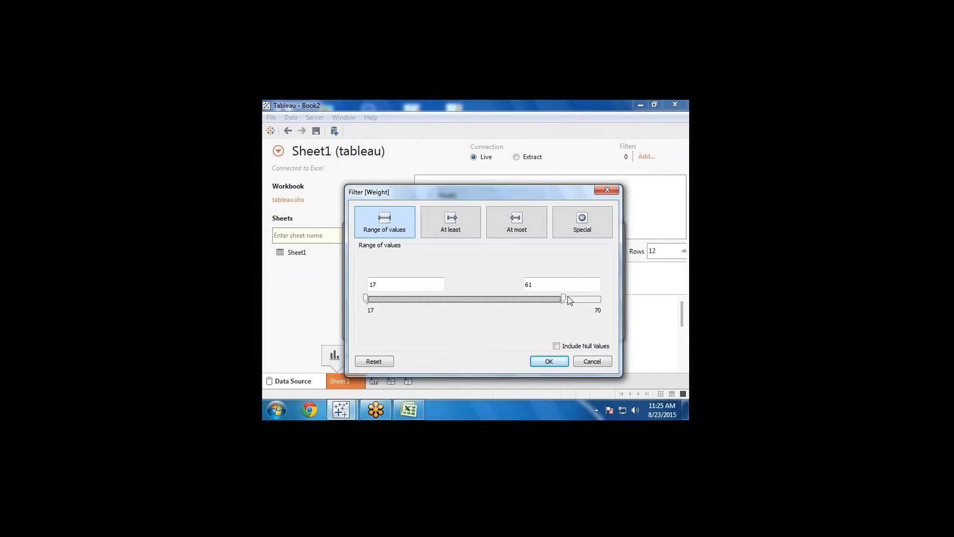
left_click_drag(562, 301, 600, 299)
left_click(549, 362)
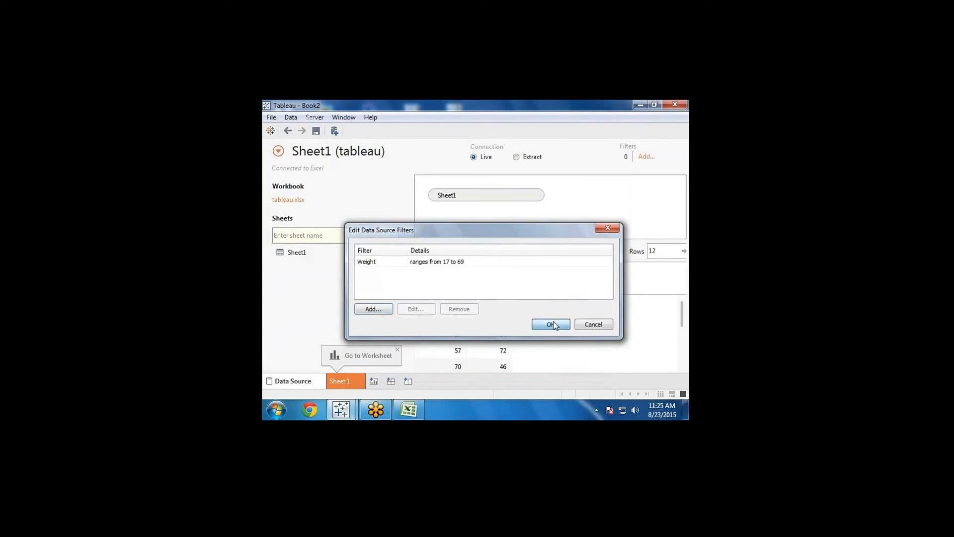
left_click(551, 324)
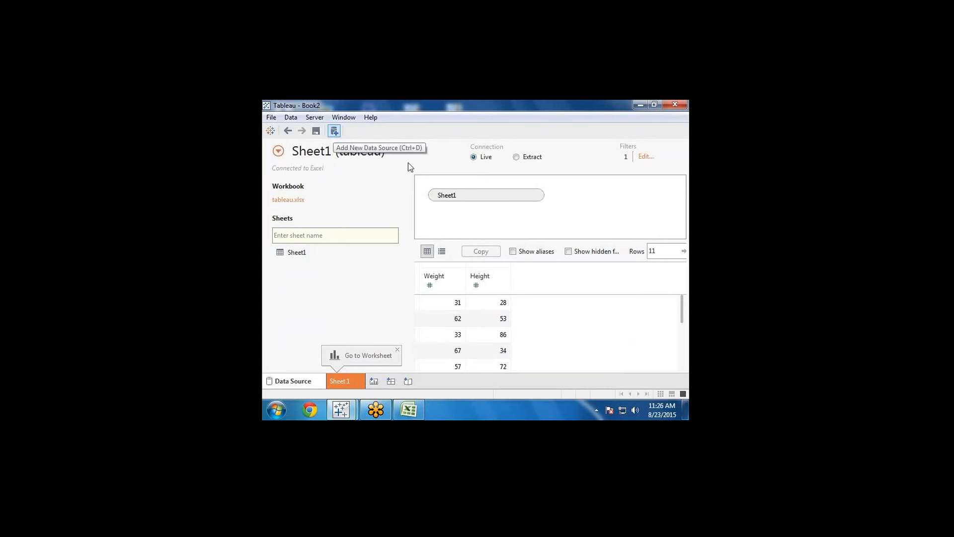
left_click_drag(685, 316, 688, 363)
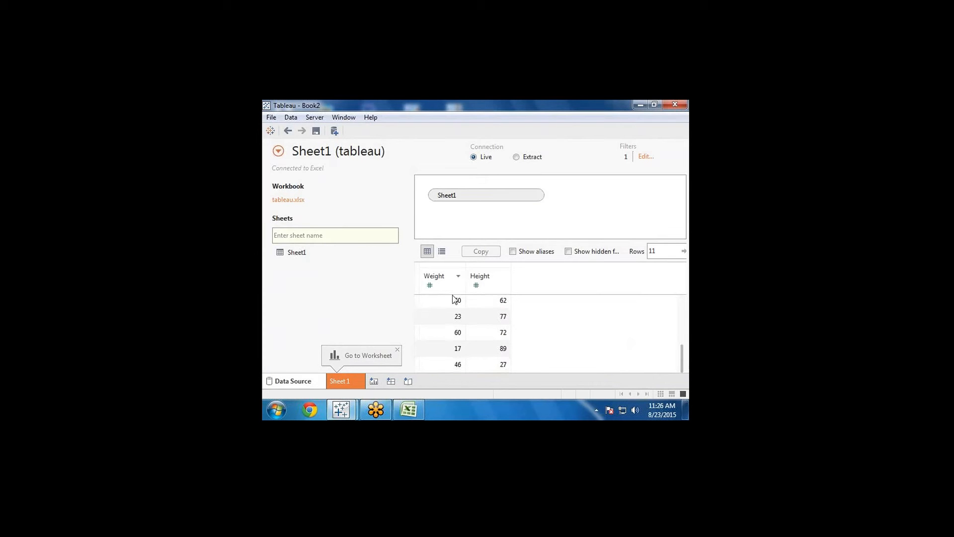
Create a second worksheet and plot Height on the rows against Weight on the columns
left_click(378, 382)
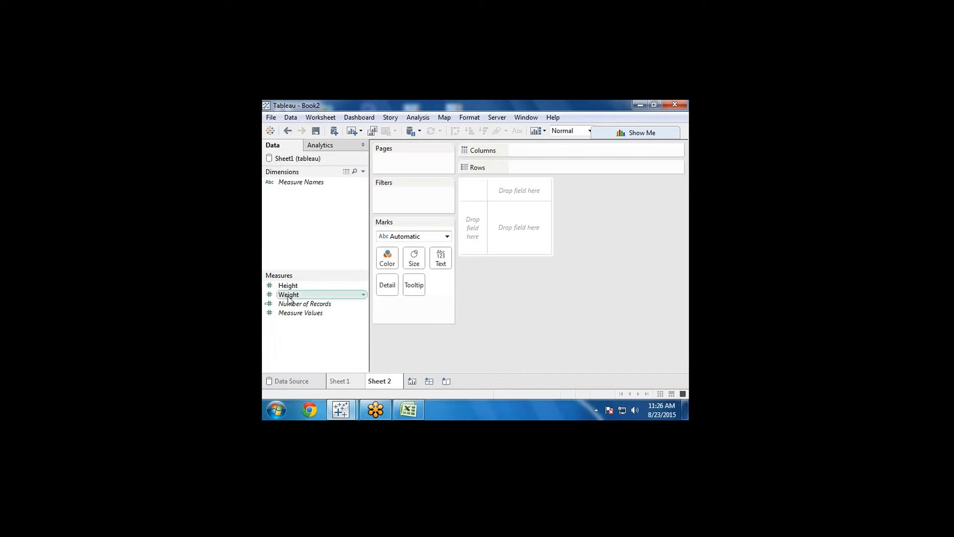
mouse_move(295, 287)
left_mouse_down()
mouse_move(568, 132)
mouse_move(527, 169)
left_mouse_up()
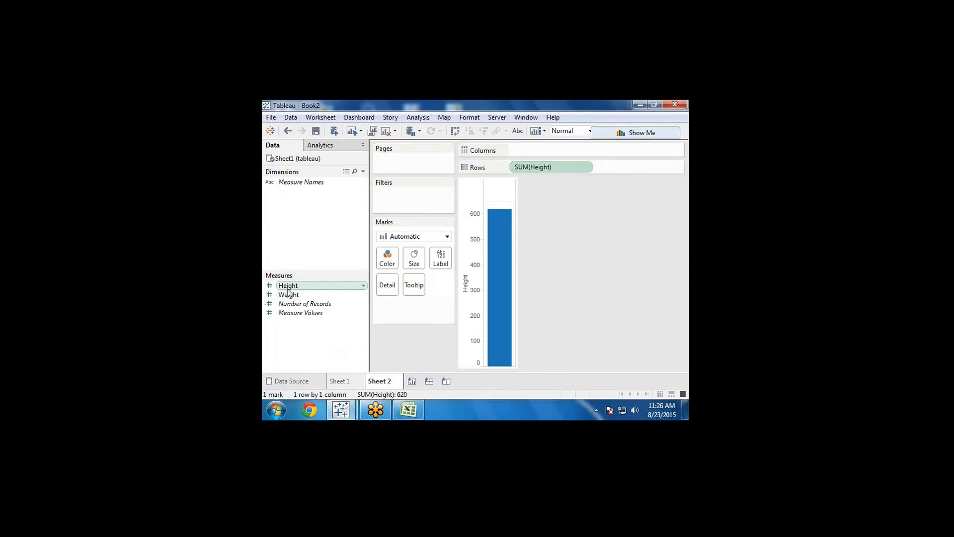
left_click_drag(288, 295, 546, 150)
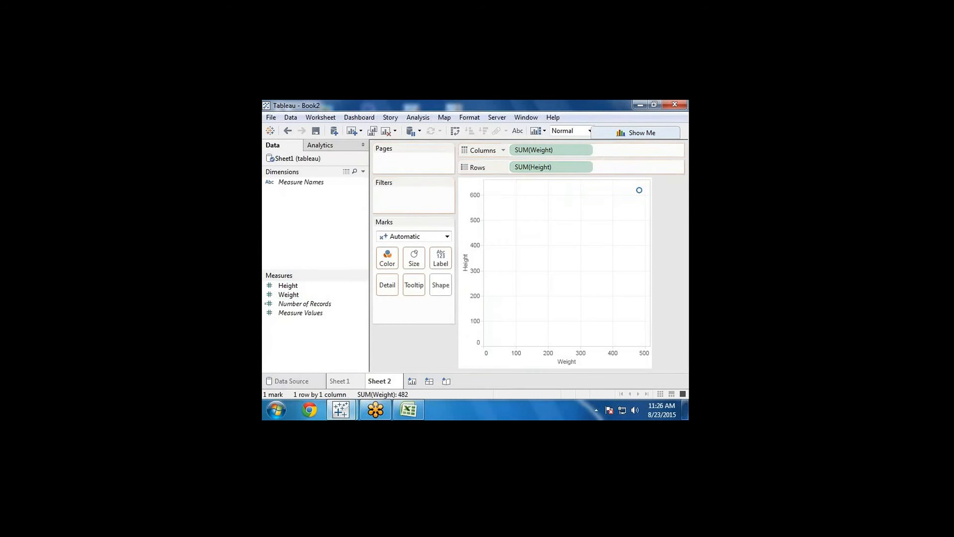
Convert the Height and Weight scatter plot to a horizontal bar chart using Show Me
left_click(631, 134)
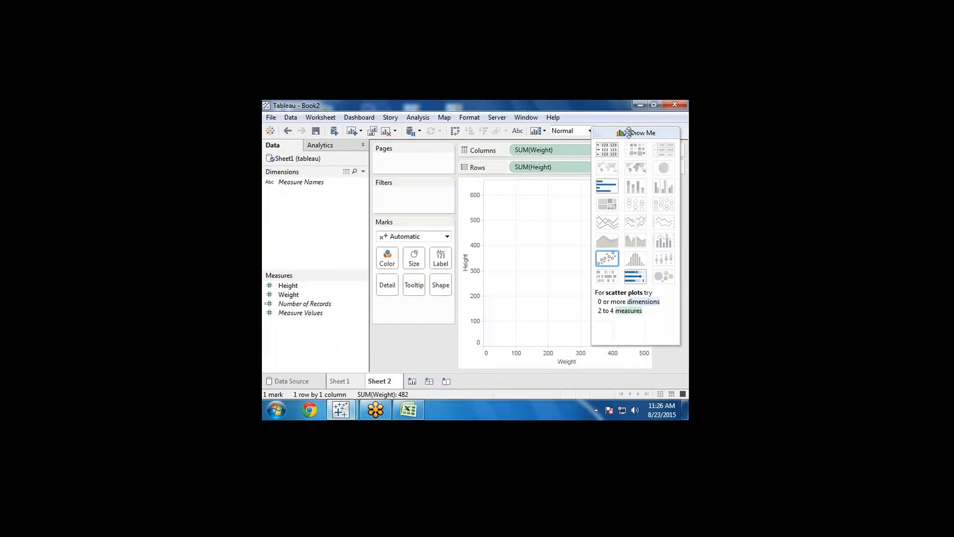
left_click(607, 186)
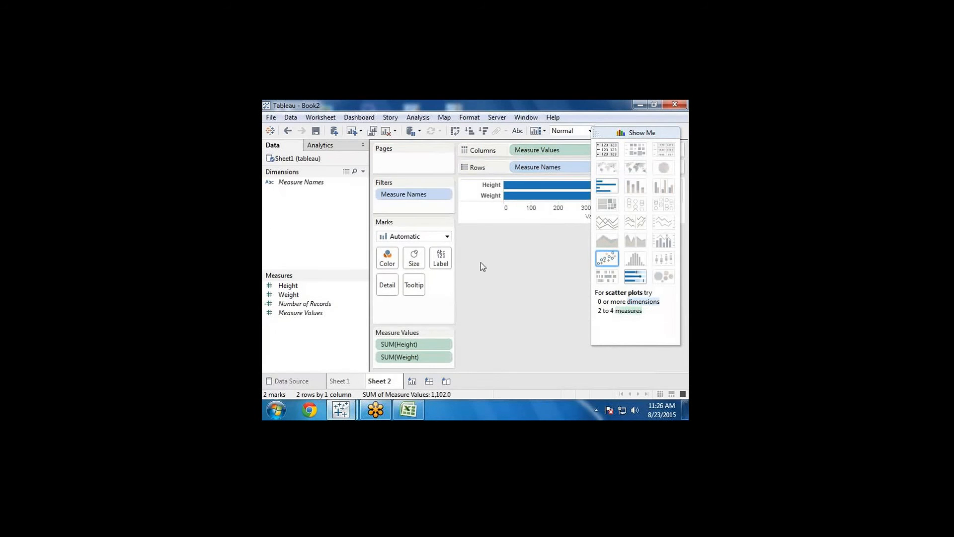
left_click(642, 133)
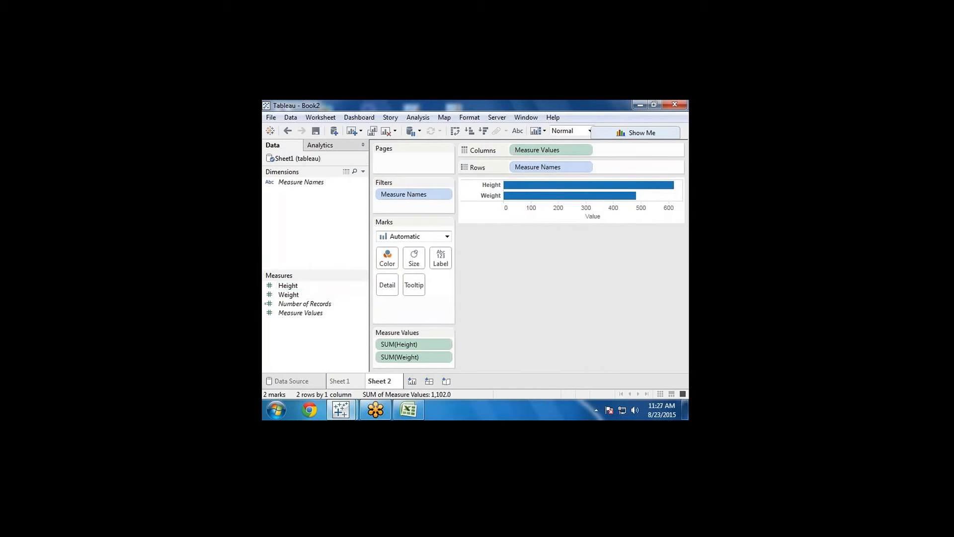
Create a new dashboard and place a tiled Horizontal layout container on it, briefly collapsing and restoring the side pane
left_click(426, 383)
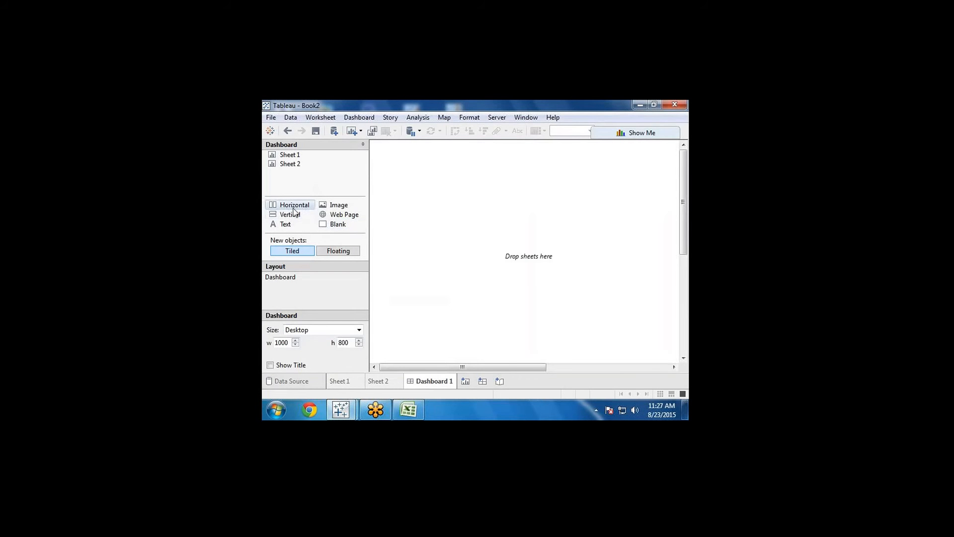
left_click_drag(294, 211, 486, 213)
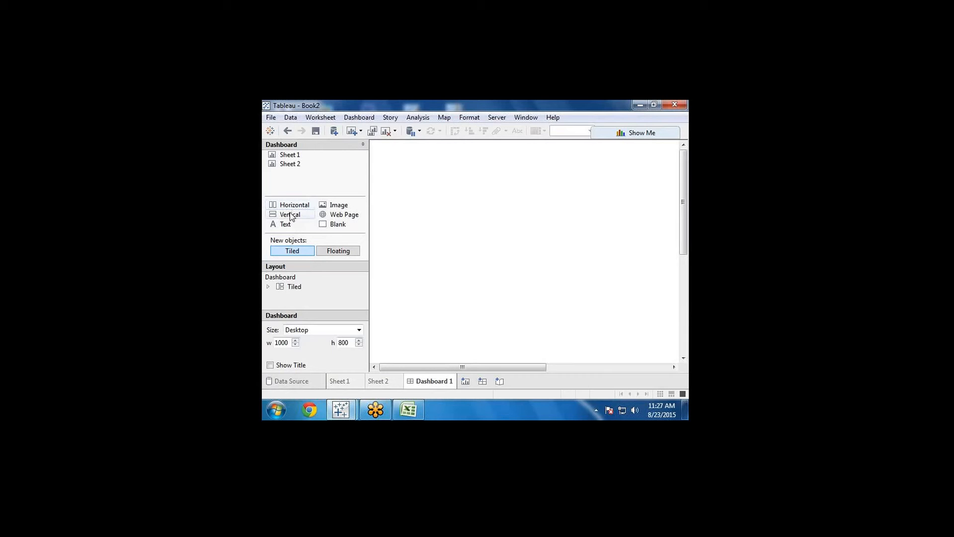
left_click(431, 193)
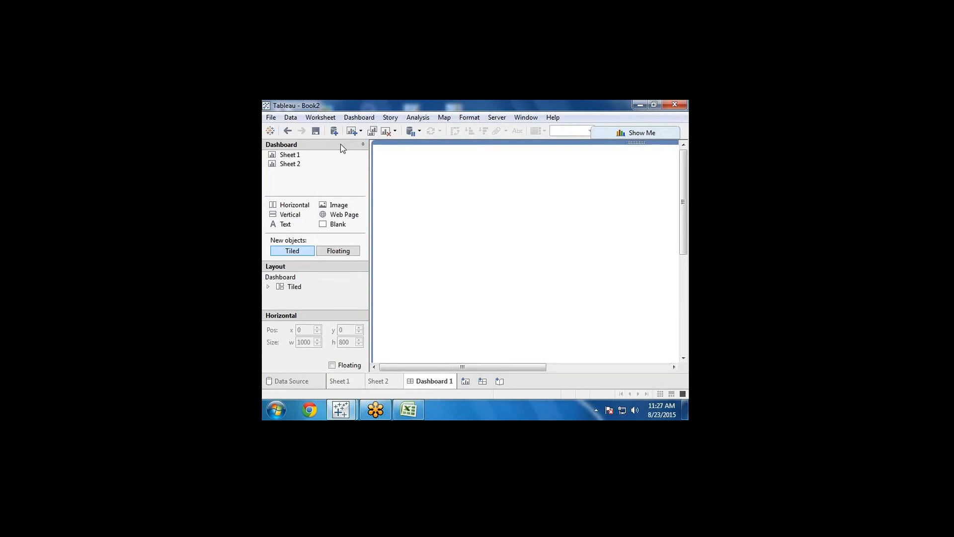
left_click(362, 145)
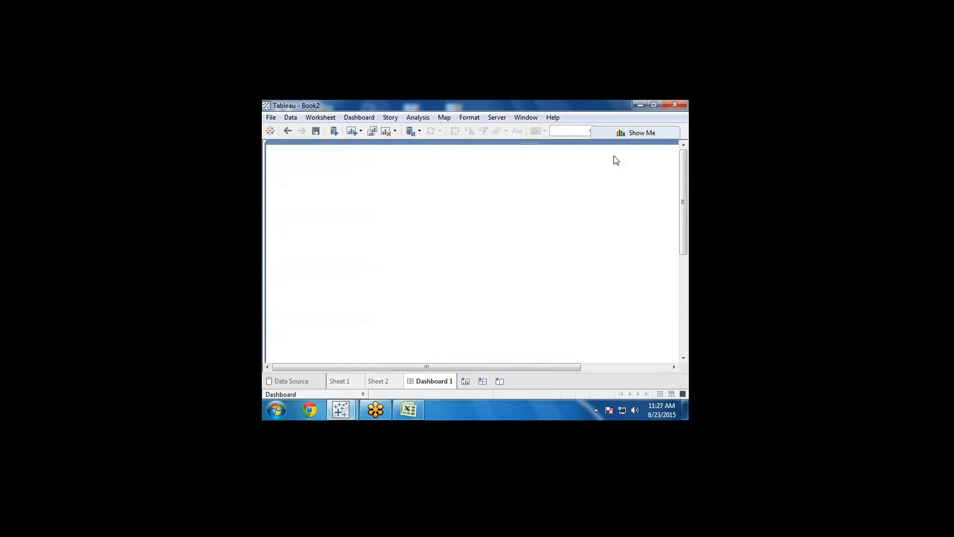
left_click(363, 394)
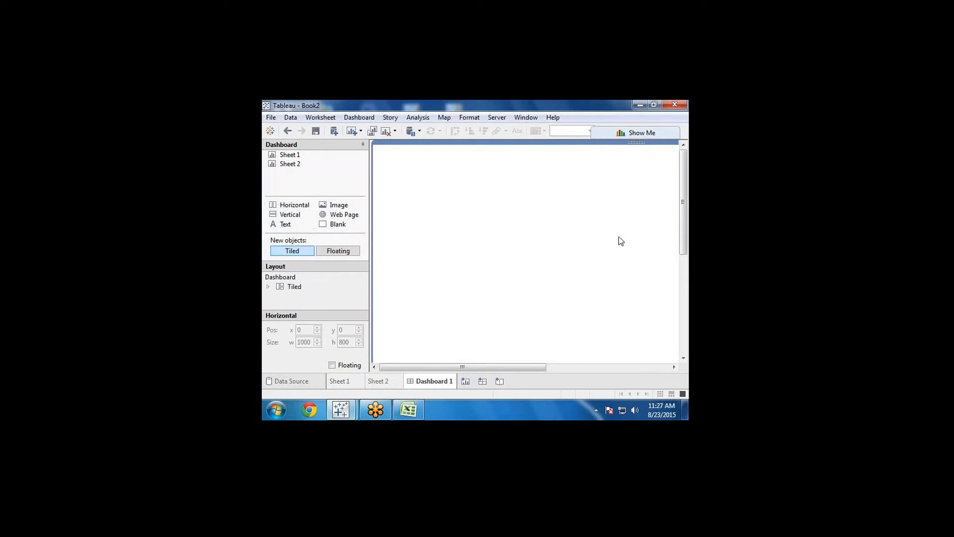
Format the horizontal container with a thin solid black border
left_click(648, 368)
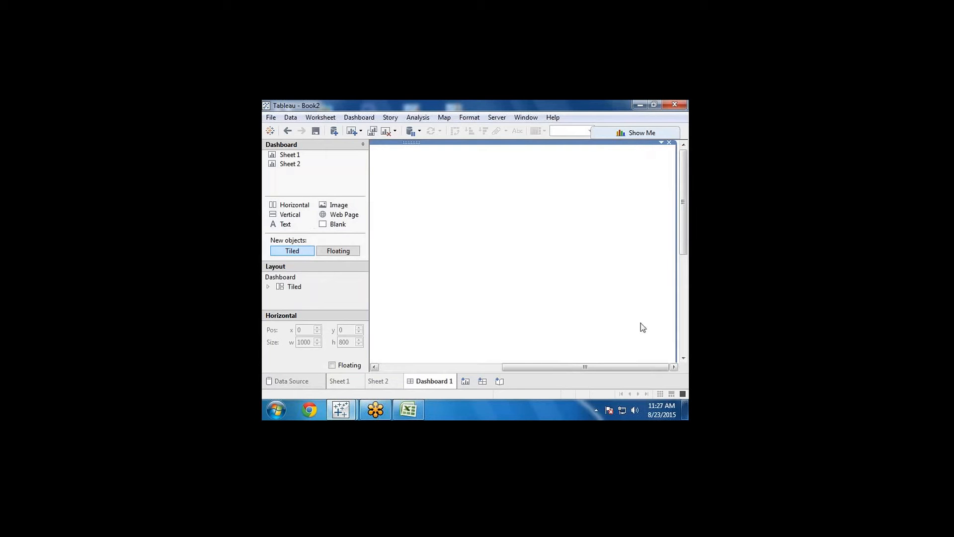
left_click(662, 143)
left_click(619, 152)
left_click(328, 191)
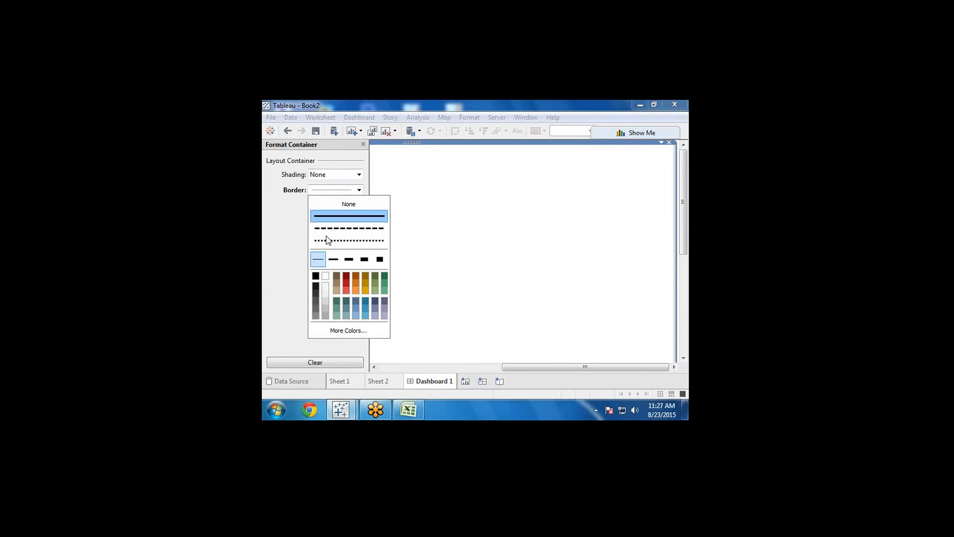
left_click(315, 276)
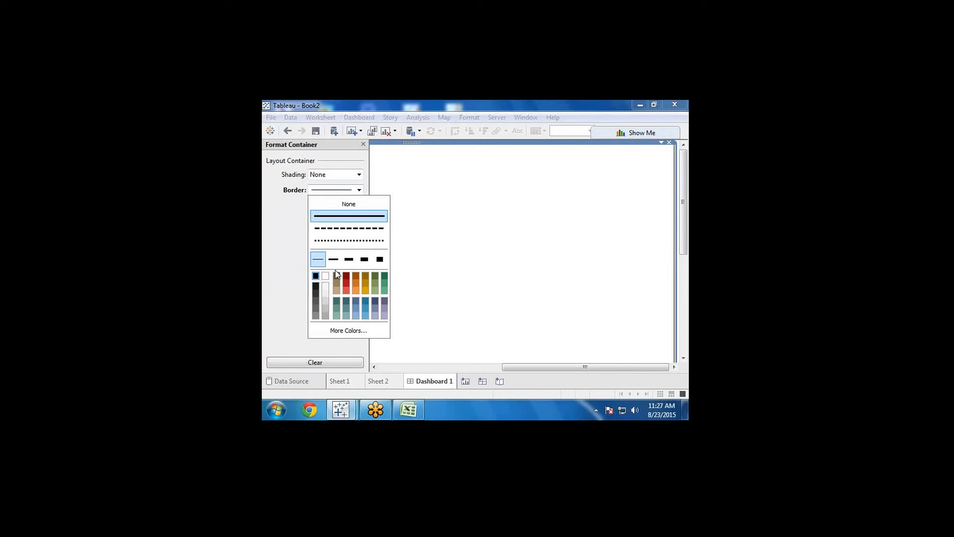
left_click(439, 367)
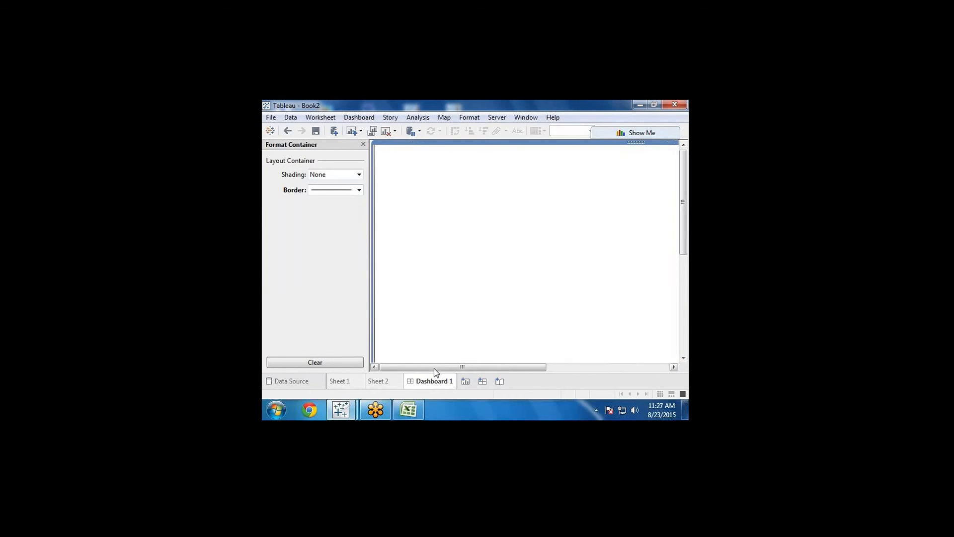
left_click(362, 144)
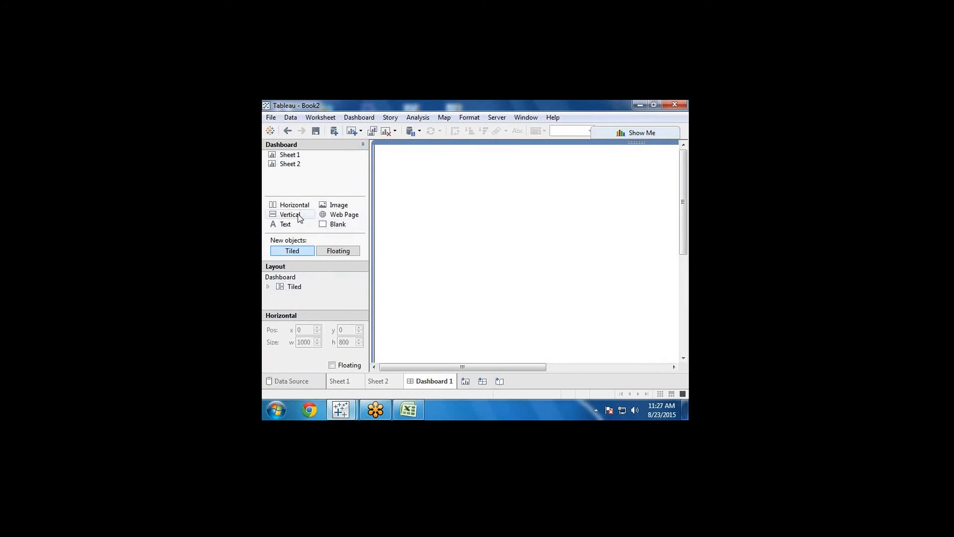
Add a Blank object to the bordered container and place a Vertical container above it
left_click_drag(337, 226, 525, 234)
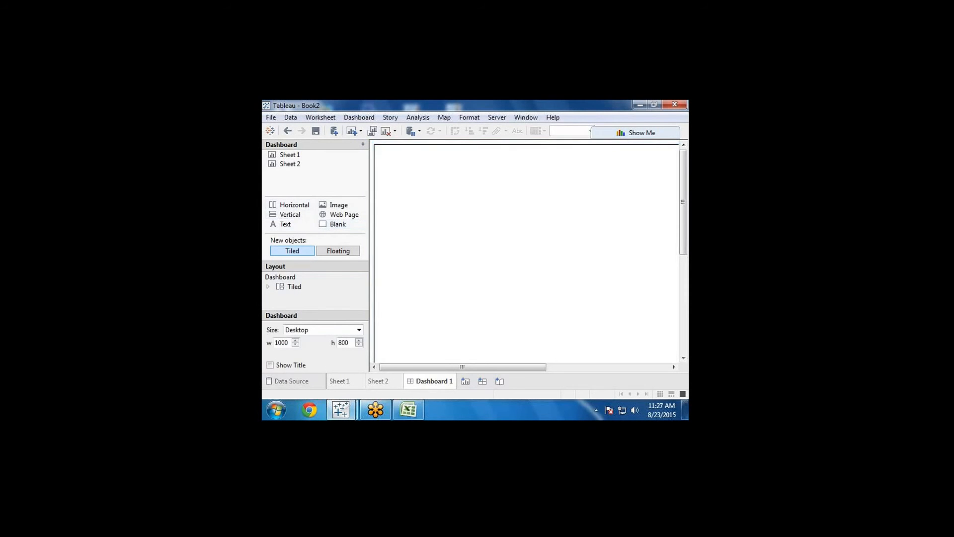
left_click_drag(289, 214, 443, 149)
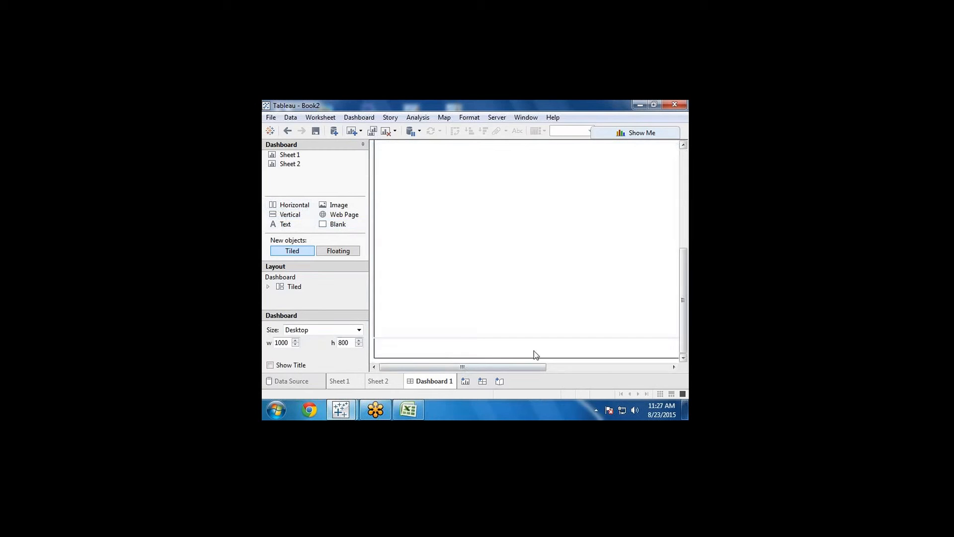
Format the vertical container with a solid border and view its lower edge
left_click(505, 312)
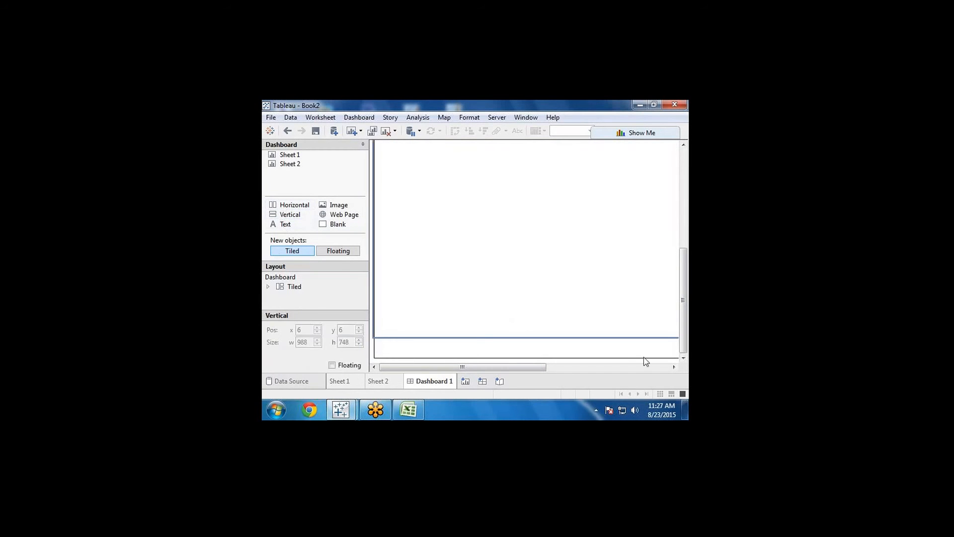
left_click(643, 366)
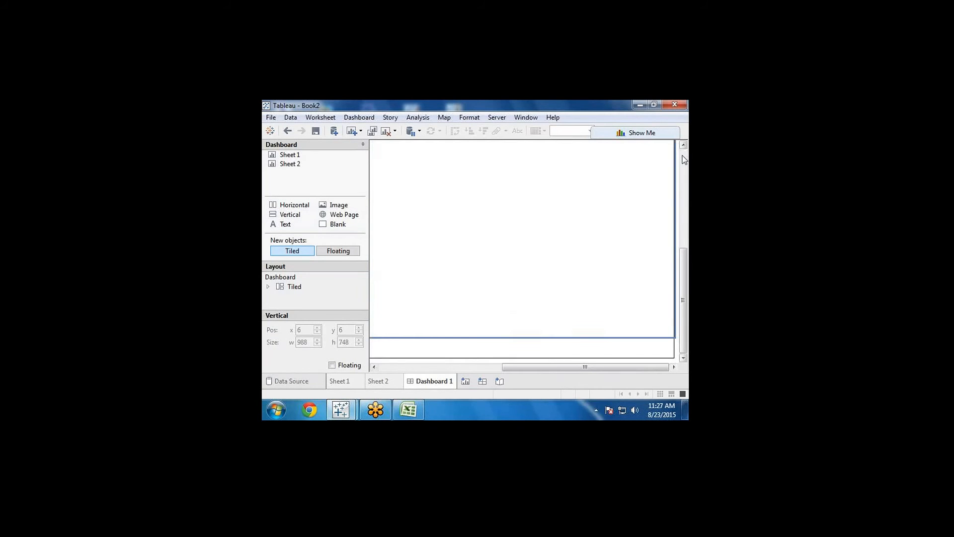
left_click(660, 144)
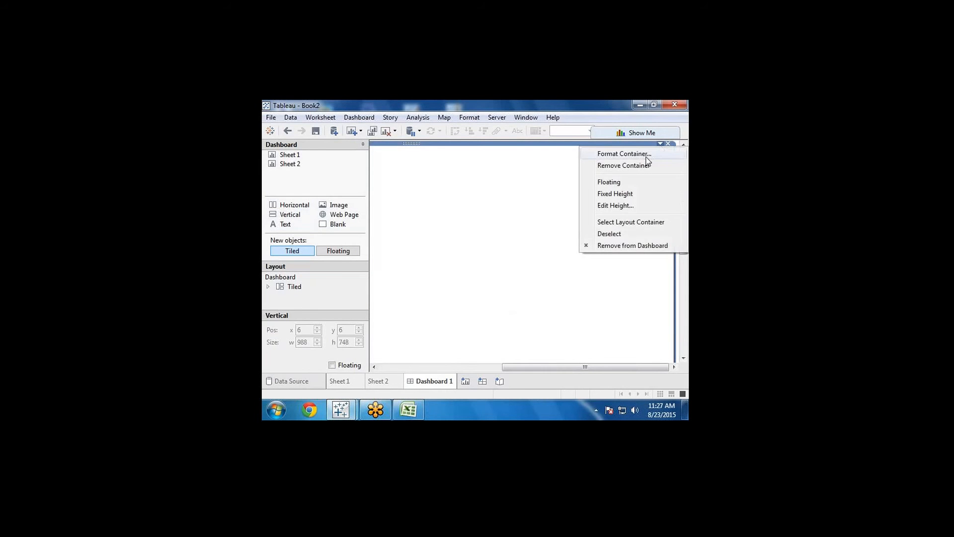
left_click(646, 156)
left_click(339, 190)
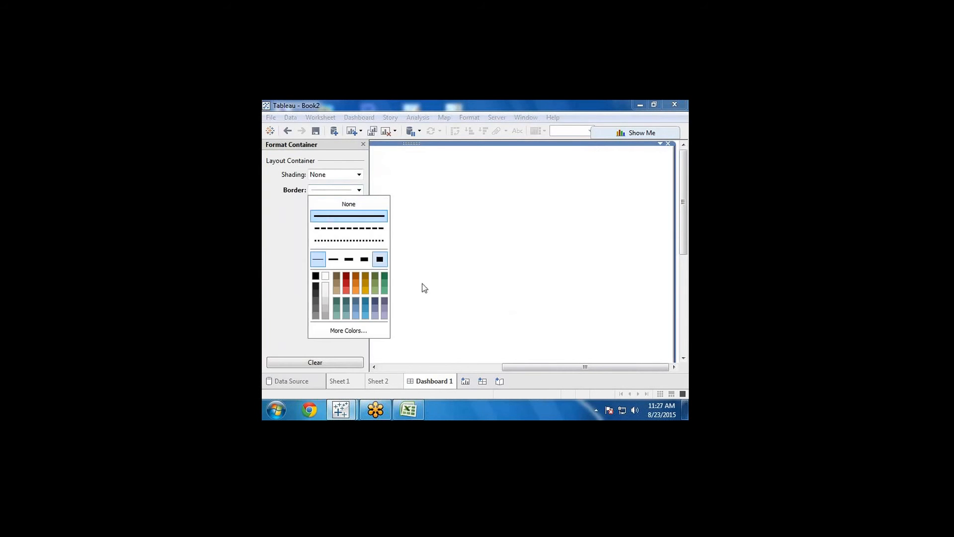
left_click(685, 338)
left_click(684, 338)
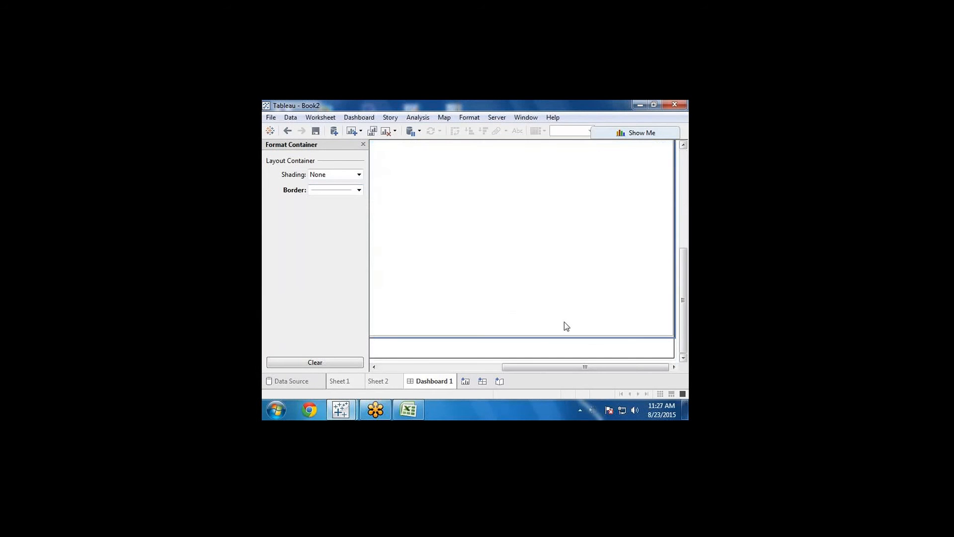
left_click(363, 145)
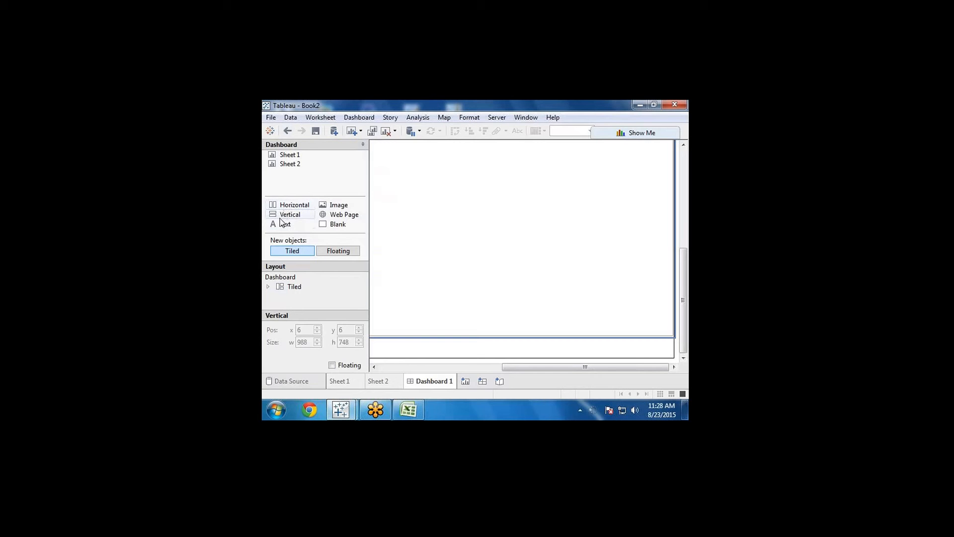
Add a second tiled Vertical container below the first and remove the Blank object at the dashboard's lower edge
left_click_drag(287, 217, 468, 343)
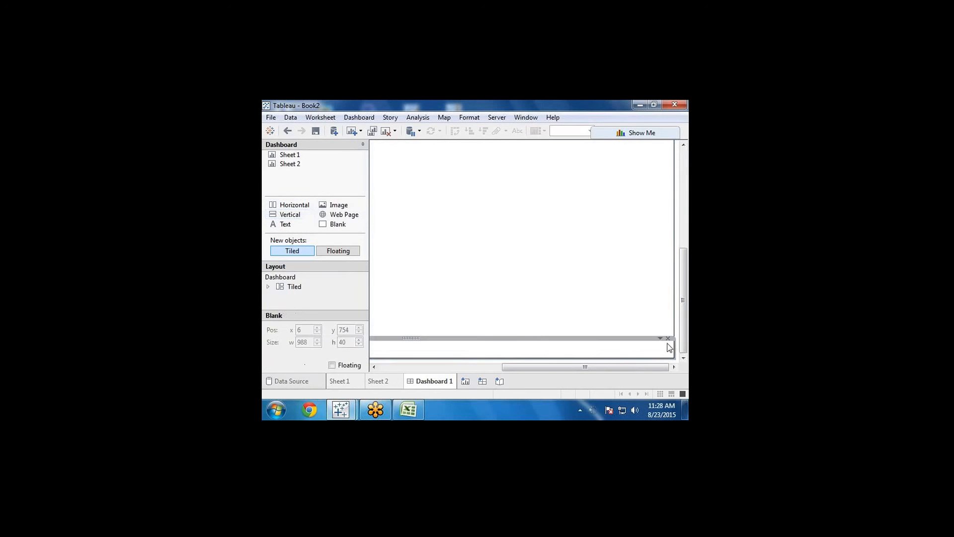
left_click(668, 338)
left_click(619, 326)
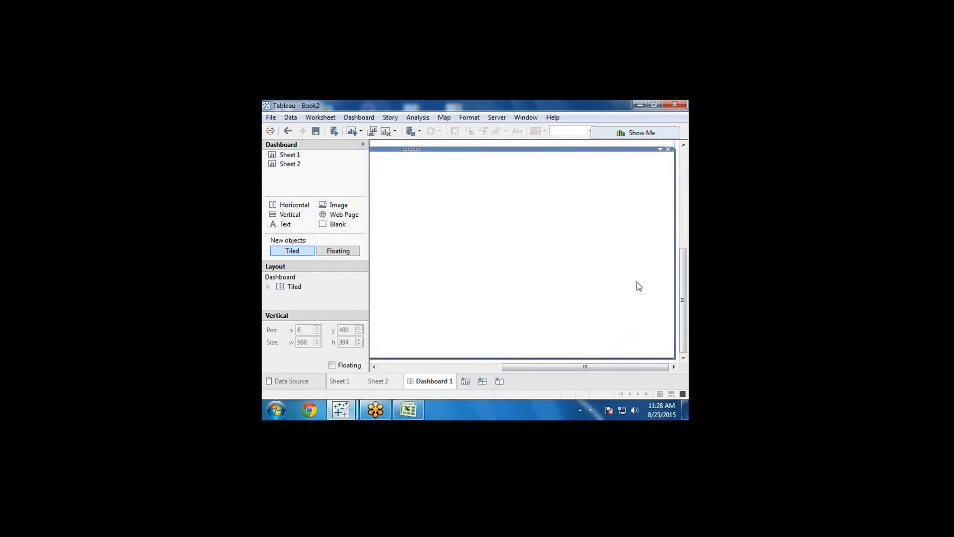
Format the lower vertical container with a solid border and check its edges
left_click(683, 163)
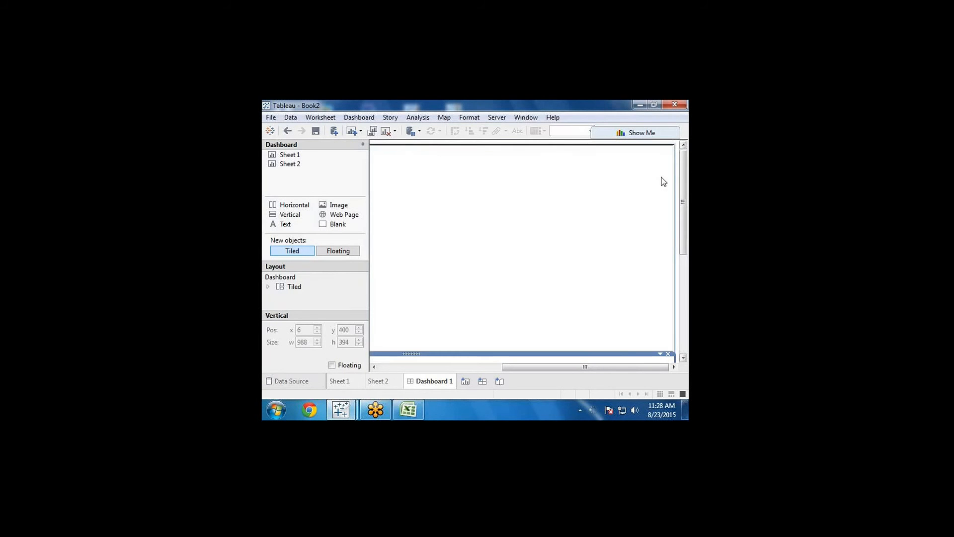
left_click(659, 353)
left_click(624, 322)
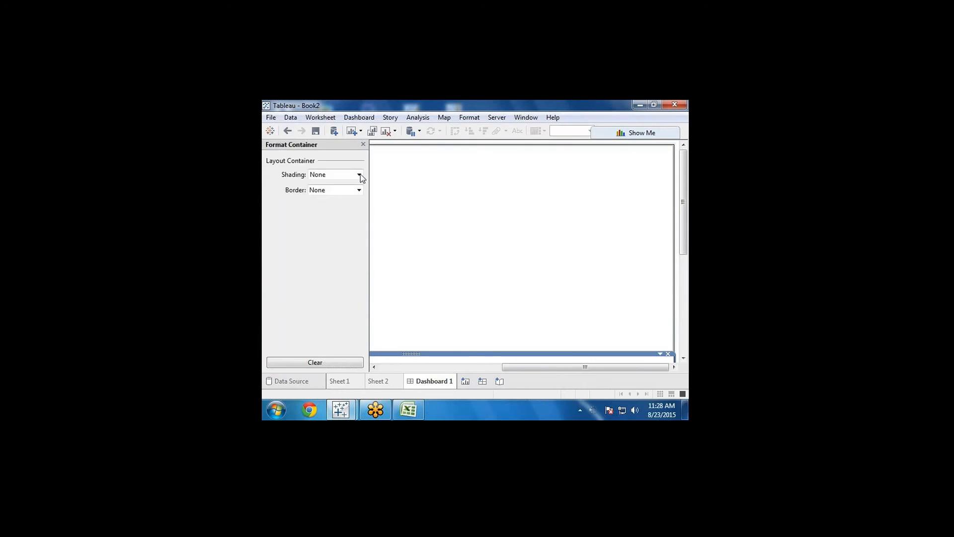
left_click(335, 191)
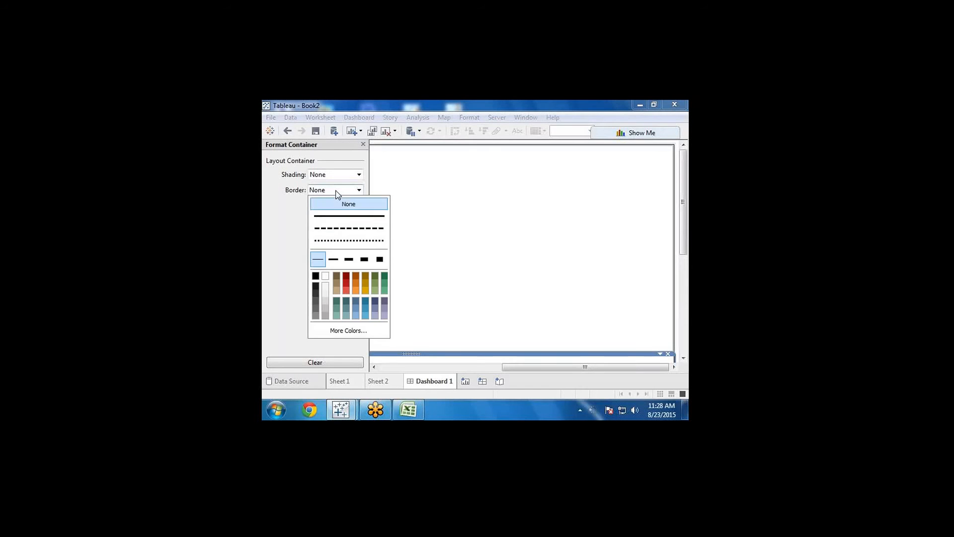
left_click(333, 216)
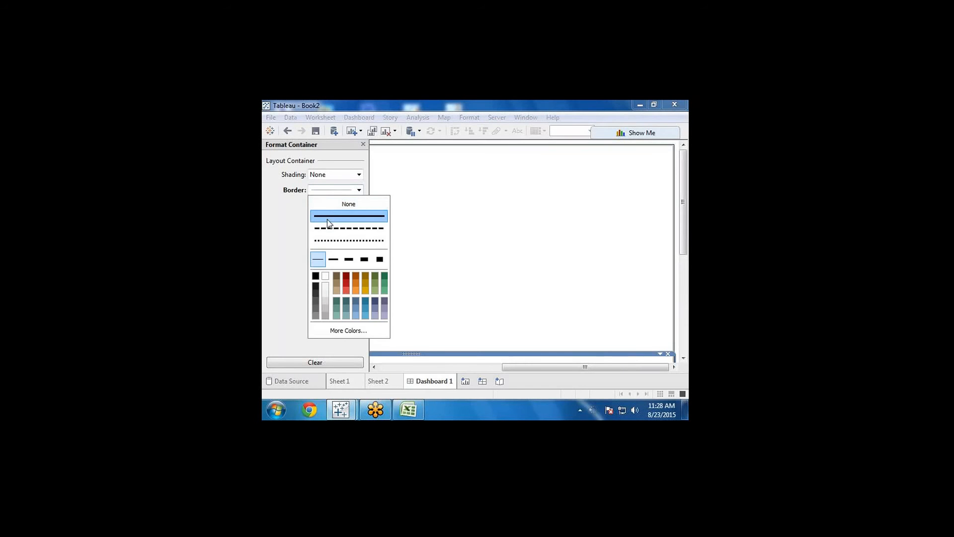
left_click(366, 151)
left_click(362, 144)
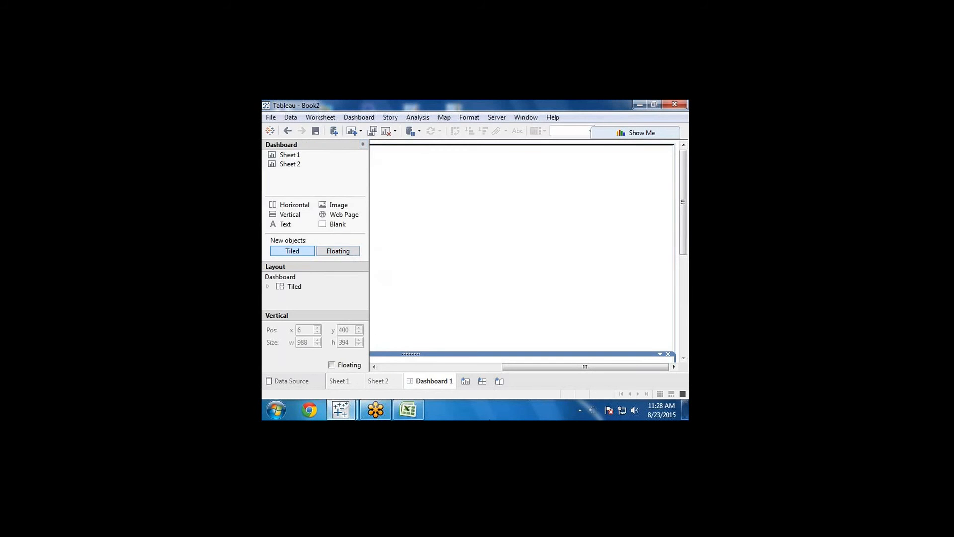
left_click(685, 342)
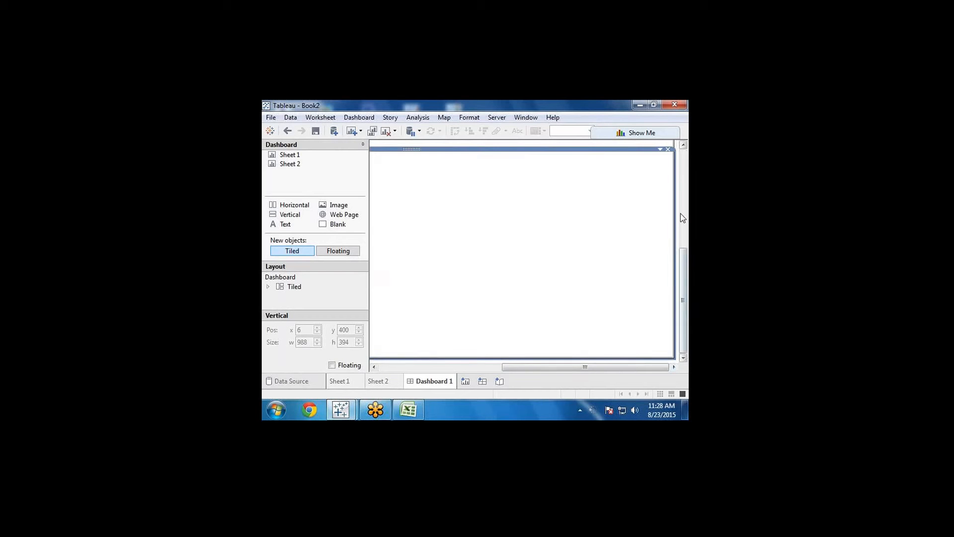
left_click(685, 184)
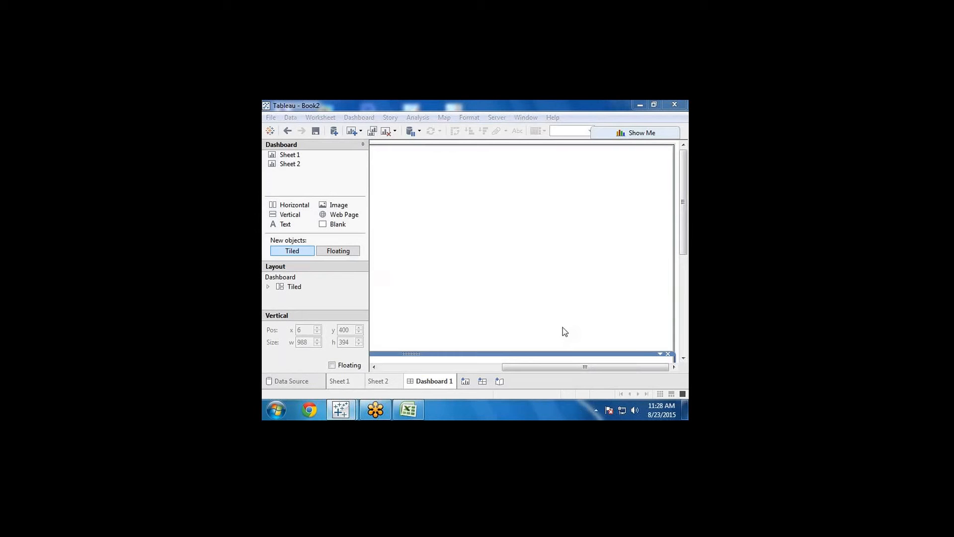
left_click(635, 410)
right_click(634, 409)
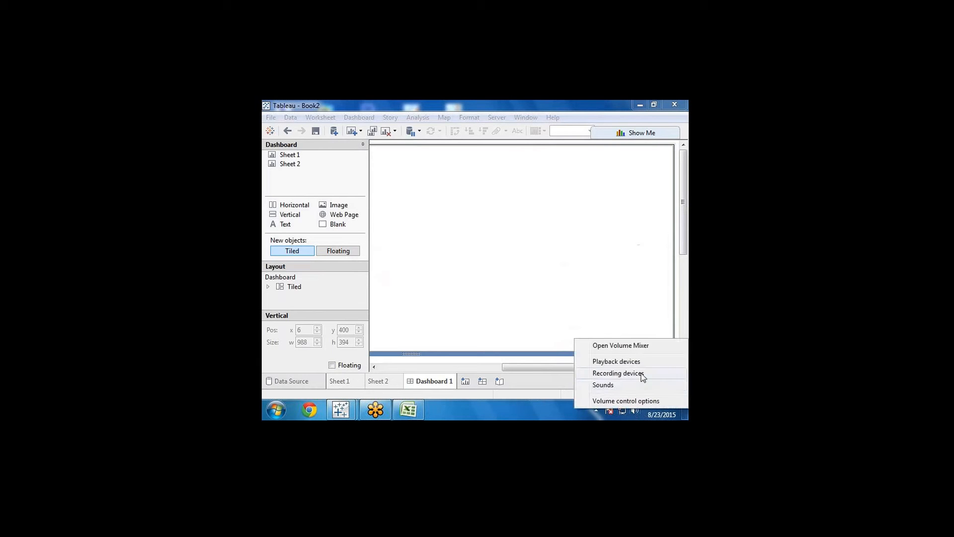
left_click(601, 410)
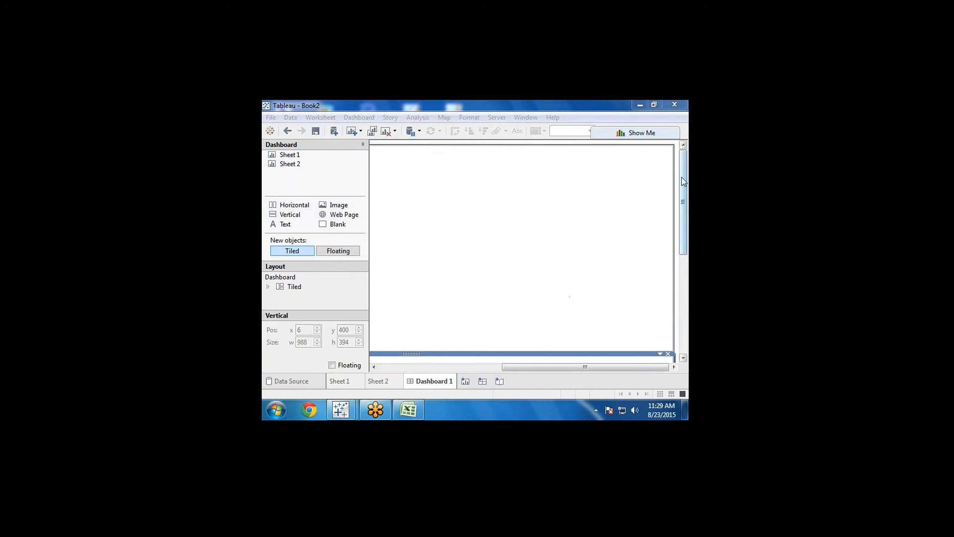
Review the lower vertical container's options, including Select Layout Container, and select the upper vertical container
left_click_drag(685, 180, 649, 246)
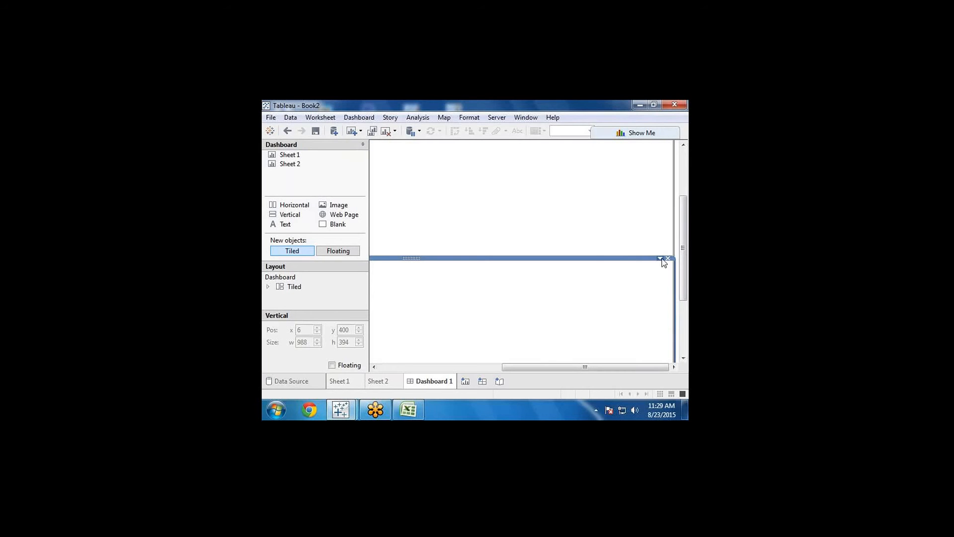
left_click(660, 258)
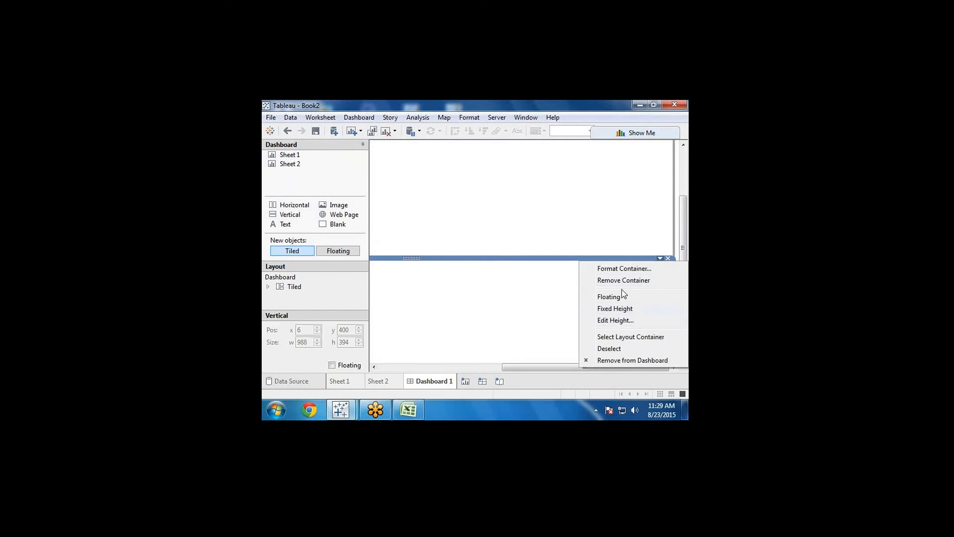
left_click(617, 337)
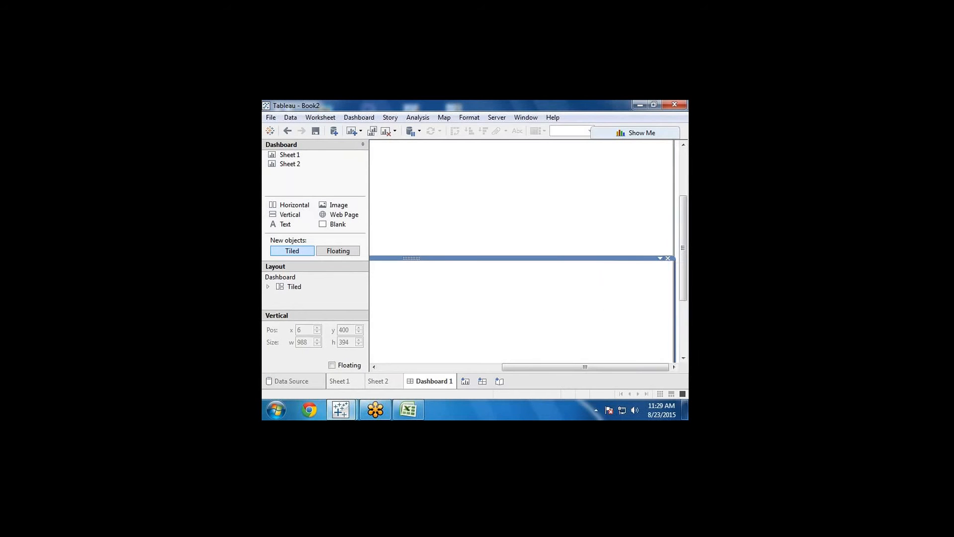
left_click(514, 295)
left_click(659, 258)
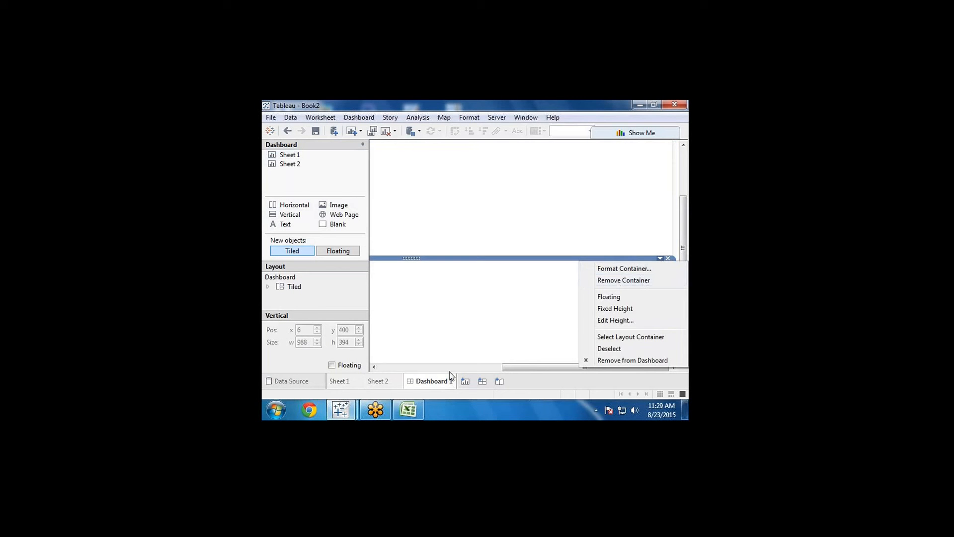
left_click(543, 249)
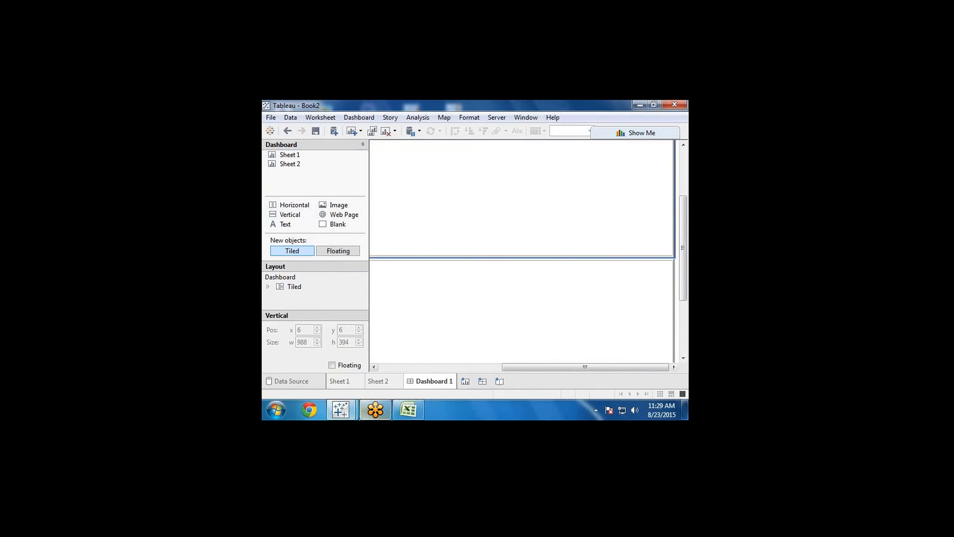
Switch to the Chapter 8 - Dashboards workbook and duplicate the Product Sales Contribution to Total sheet from the dashboard
left_click(341, 409)
left_click(348, 337)
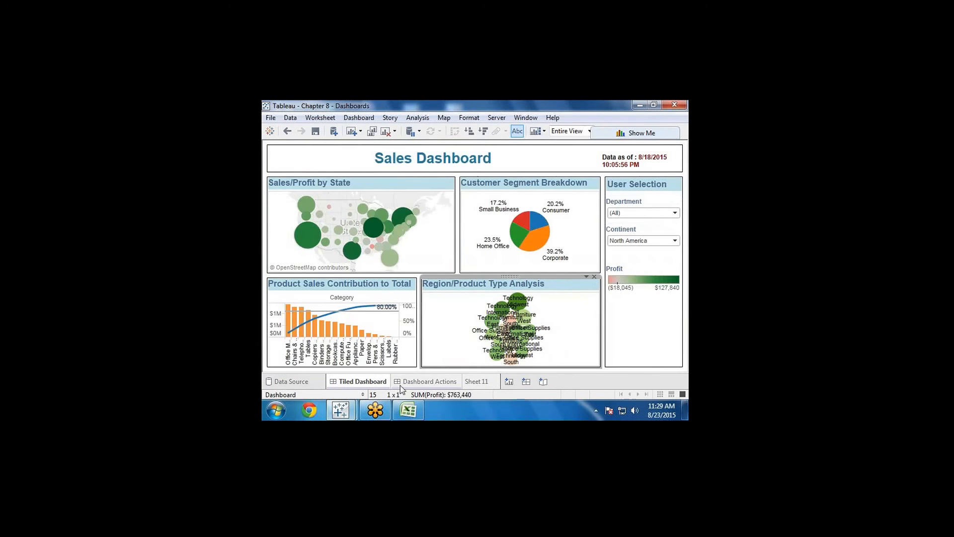
left_click(390, 286)
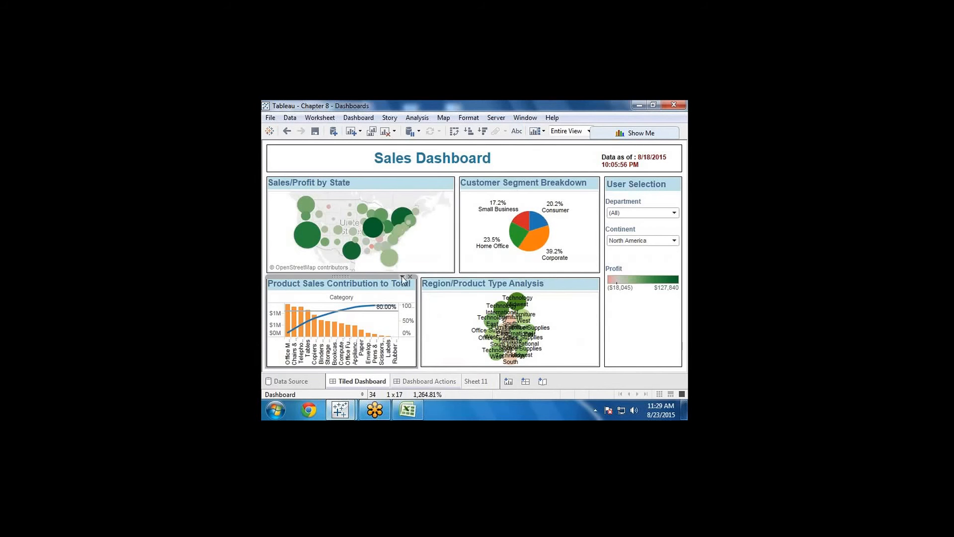
left_click(403, 277)
left_click(376, 285)
left_click(402, 276)
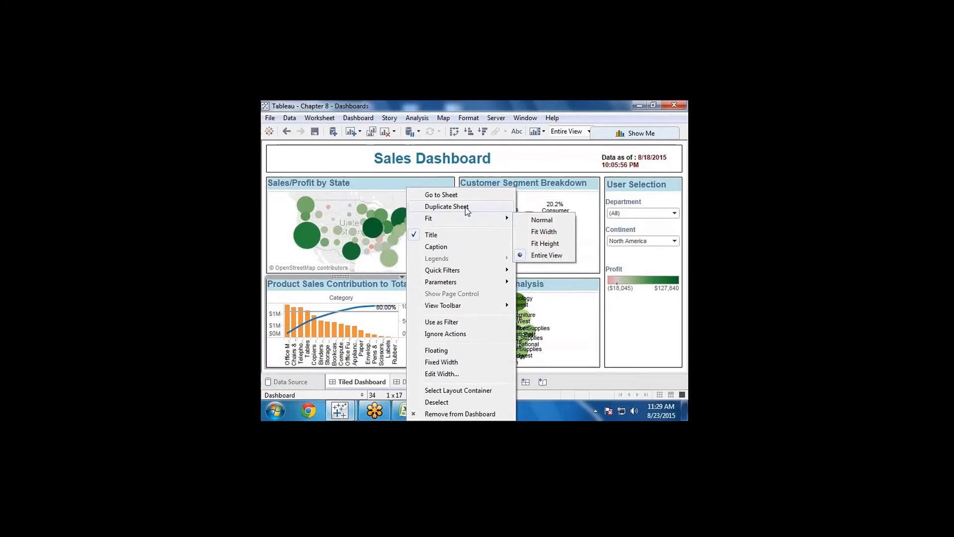
left_click(459, 195)
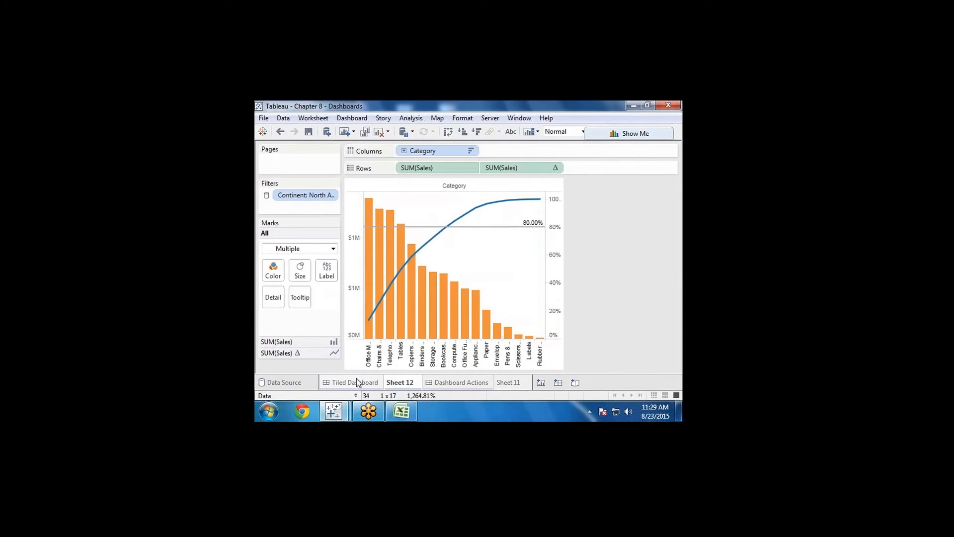
Return to the Tiled Dashboard and place Sheet 12 on it as a floating object over the lower charts
left_click(354, 382)
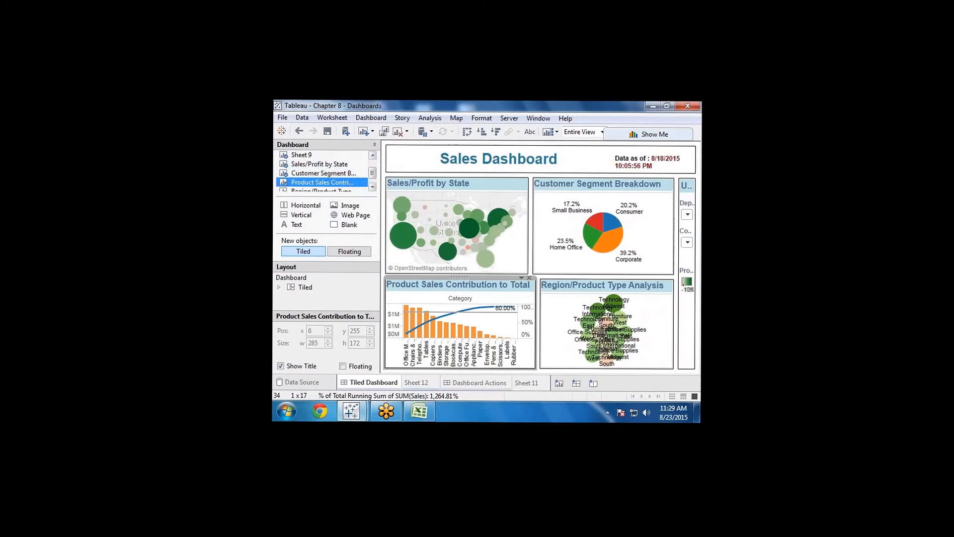
left_click_drag(378, 170, 377, 163)
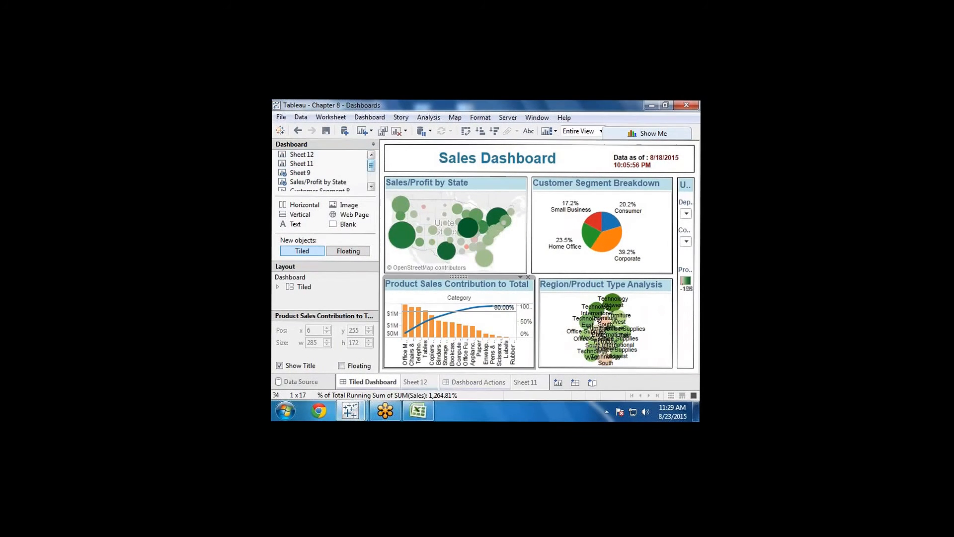
left_click(335, 156)
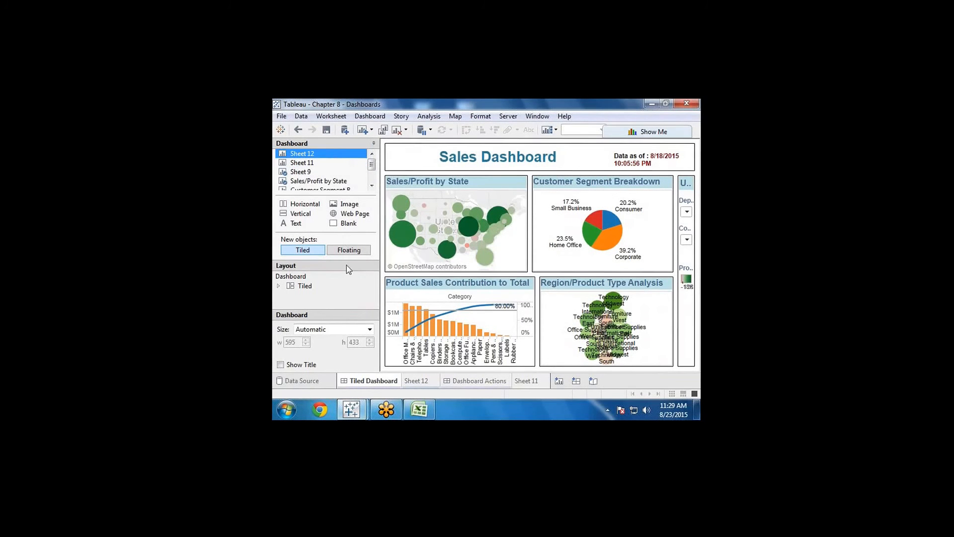
left_click(346, 250)
left_click_drag(295, 155, 496, 274)
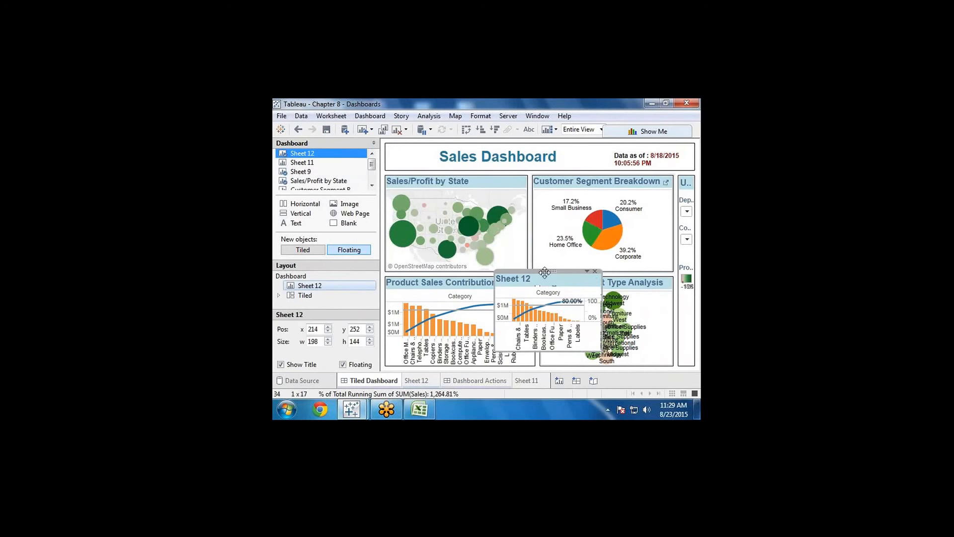
Move the floating Sheet 12 up between the map and pie chart and enlarge it to about 370 wide by 226 high
left_click_drag(547, 271, 559, 198)
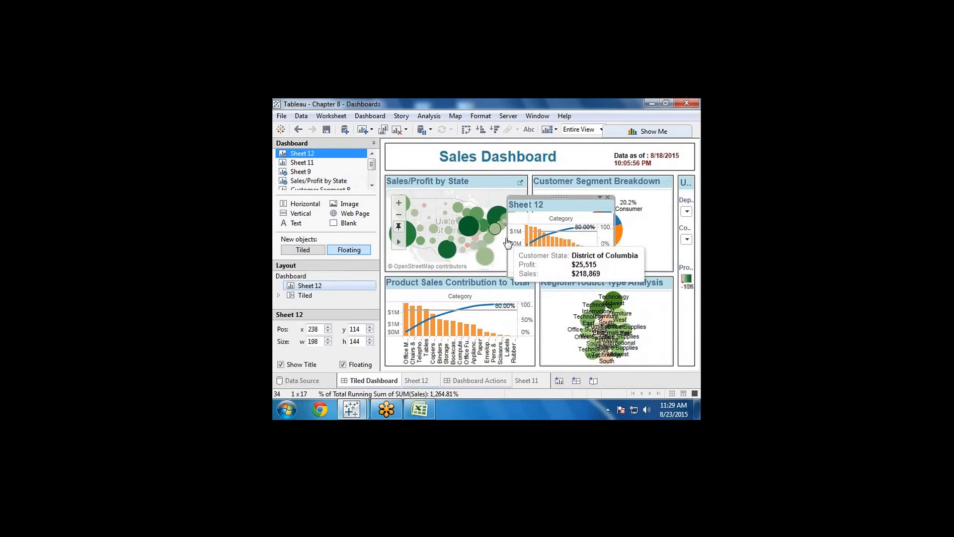
left_click_drag(506, 249, 454, 241)
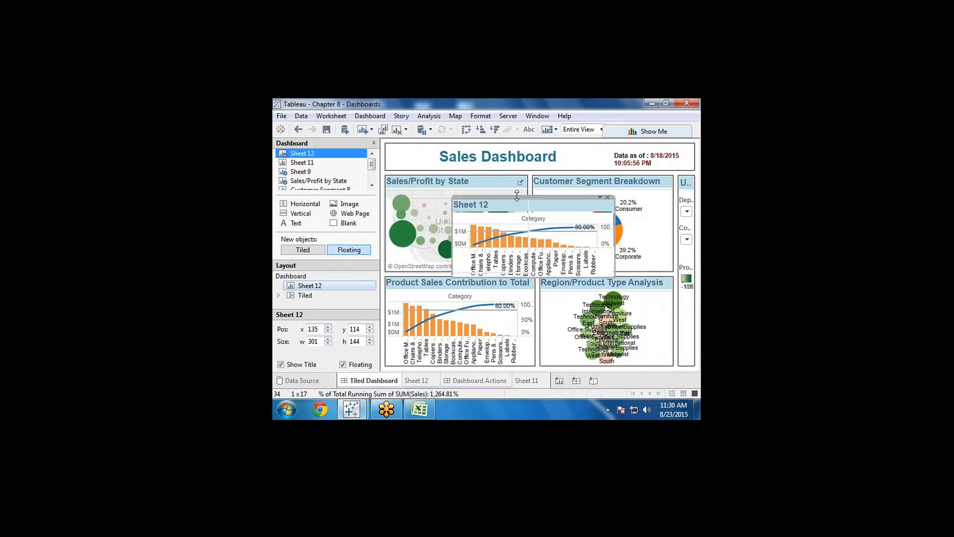
left_click_drag(517, 194, 518, 152)
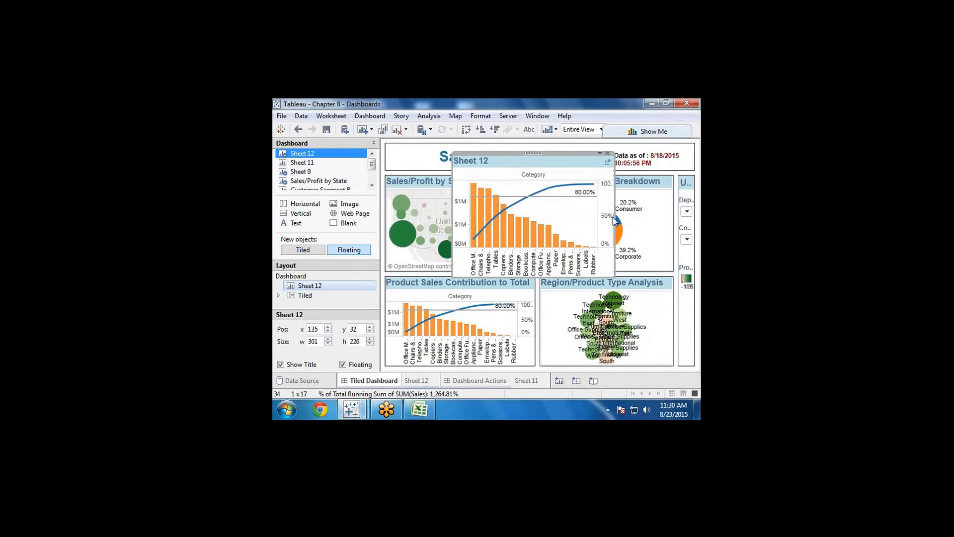
left_click_drag(614, 218, 652, 218)
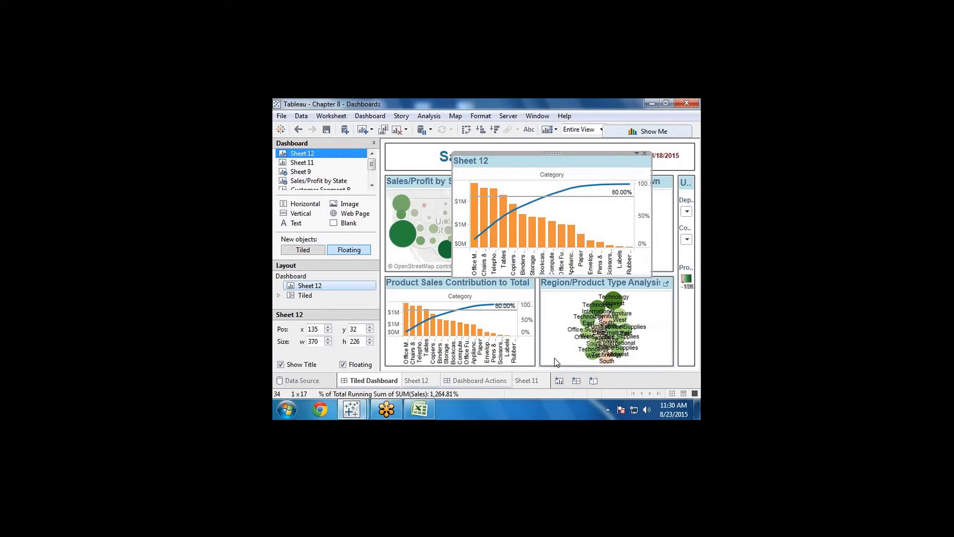
Change Sheet 12 from floating to tiled in the dashboard layout
left_click(637, 154)
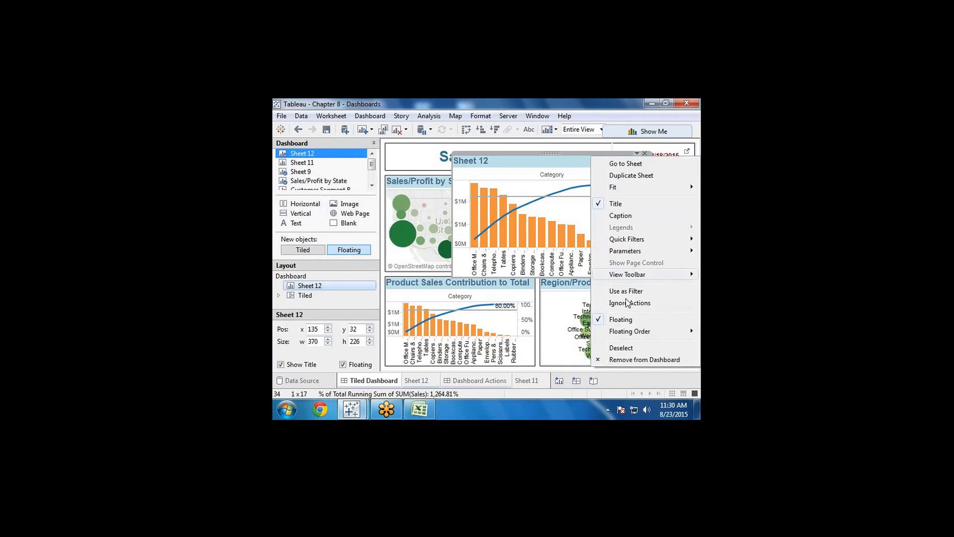
mouse_move(626, 335)
left_click(639, 320)
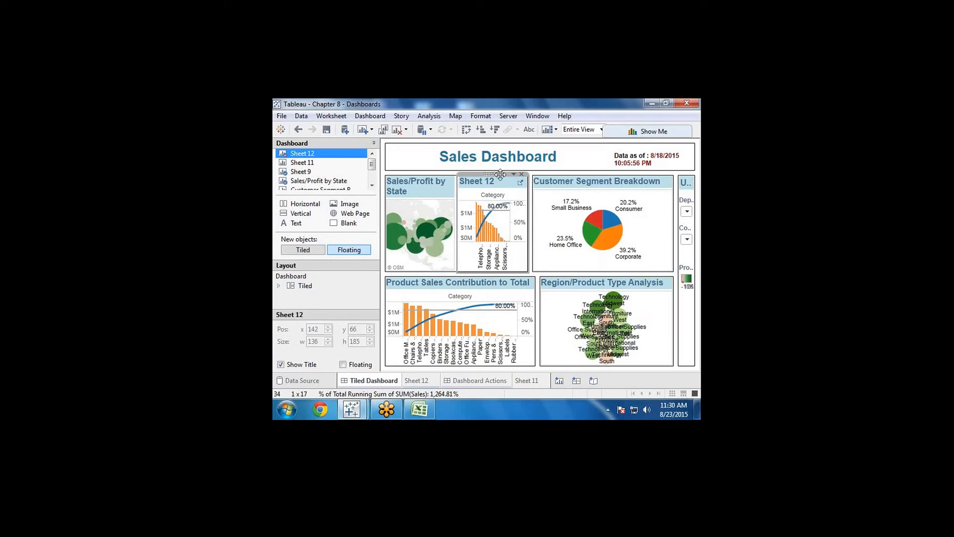
left_click(513, 174)
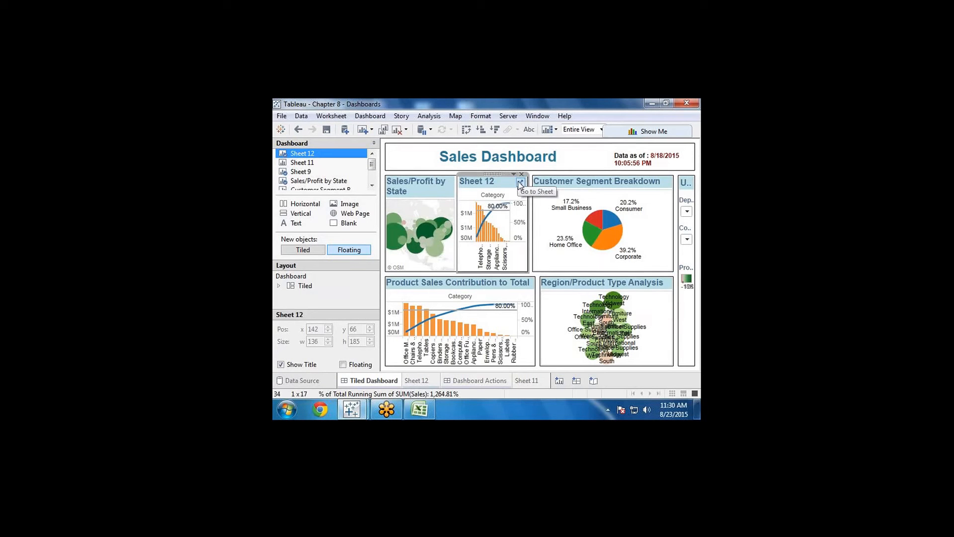
Undo Sheet 12's tiled layout, resizing, moves and placement on the dashboard
left_click(543, 195)
left_click_drag(652, 214, 614, 214)
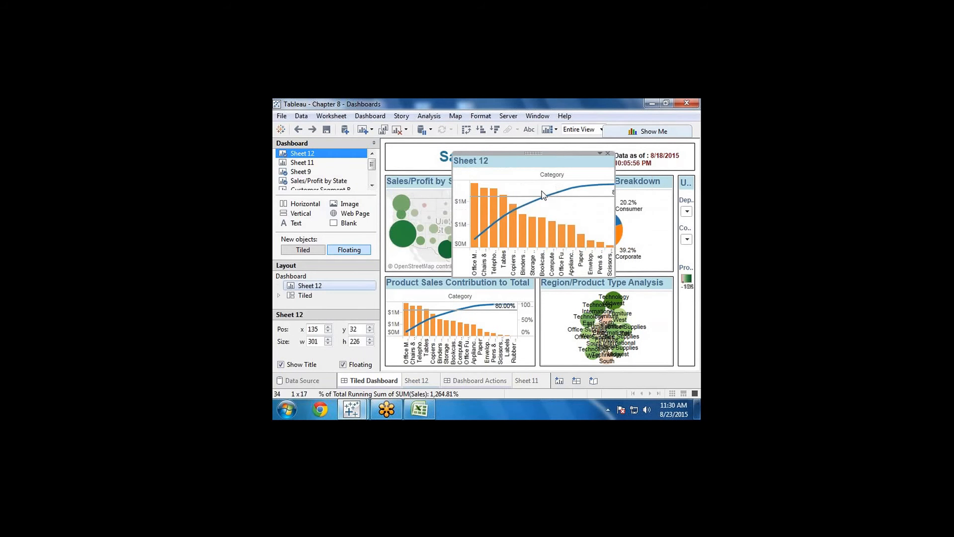
left_click_drag(579, 152, 579, 197)
left_click_drag(452, 234, 507, 234)
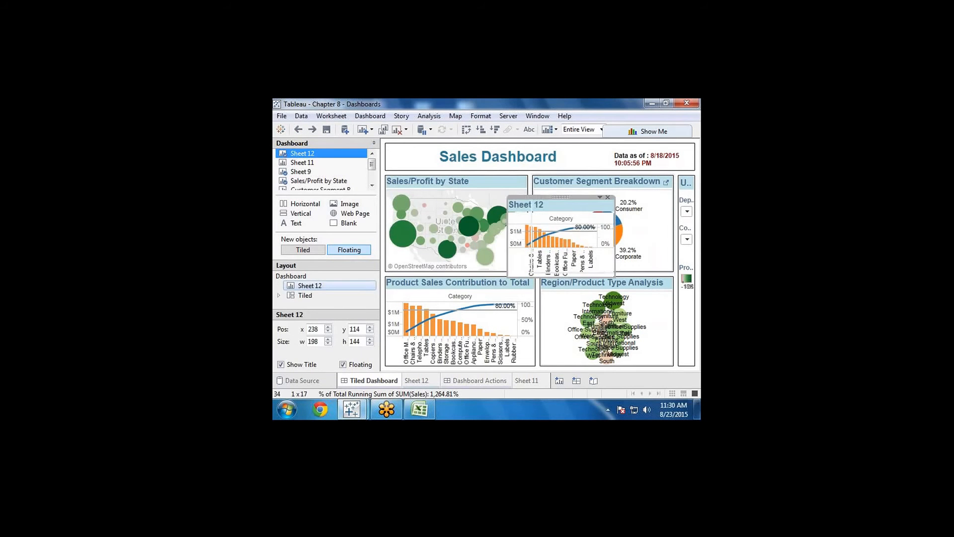
left_click_drag(560, 197, 548, 273)
left_click(595, 273)
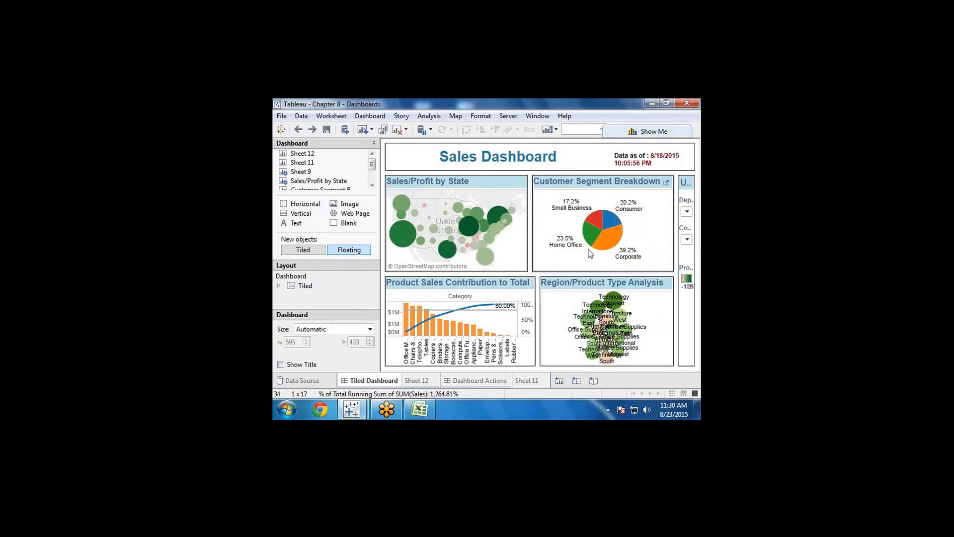
Shift the boundaries between the tiled charts, shortening the upper row and slightly narrowing Product Sales Contribution to Total
left_click(646, 183)
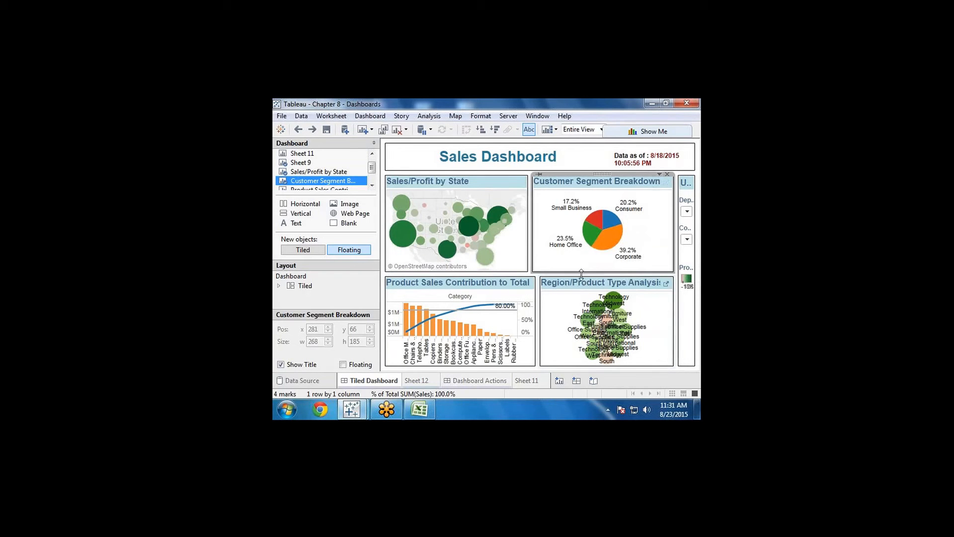
left_click_drag(582, 272, 582, 211)
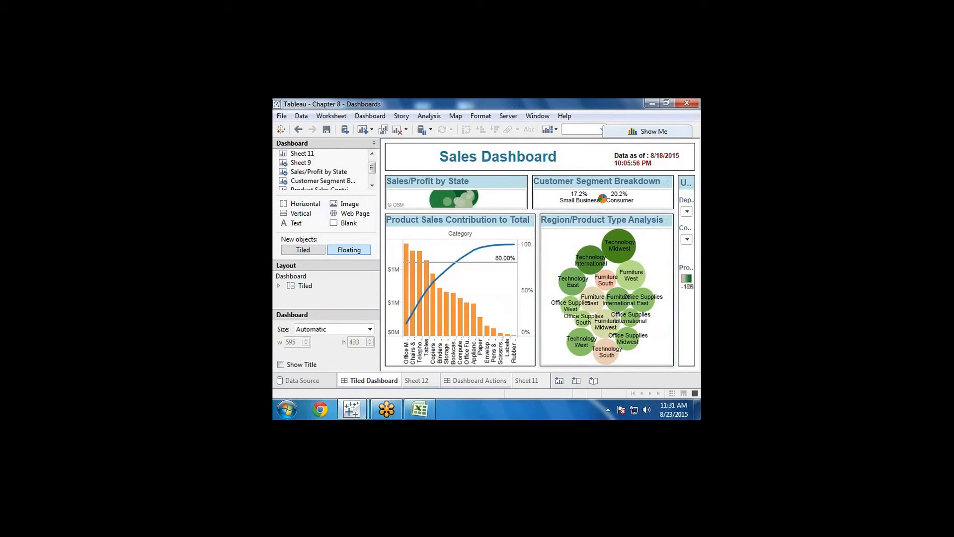
left_click_drag(565, 211, 564, 288)
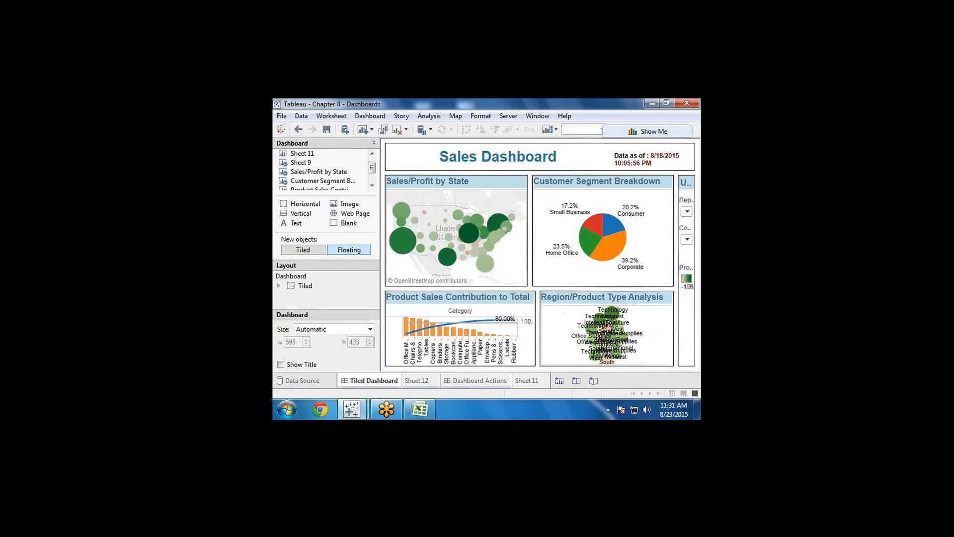
mouse_move(530, 238)
left_mouse_down()
mouse_move(624, 240)
mouse_move(528, 243)
left_mouse_up()
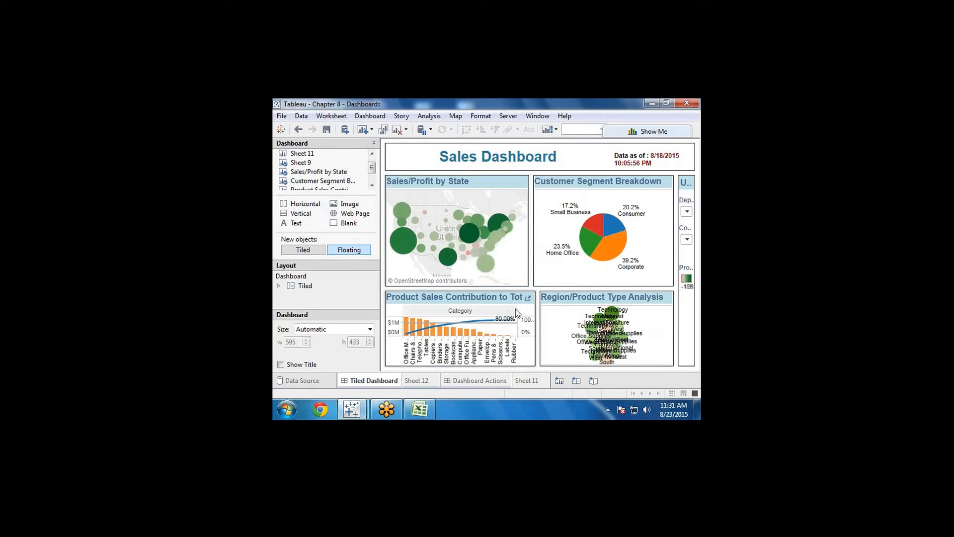
left_click_drag(514, 288, 515, 250)
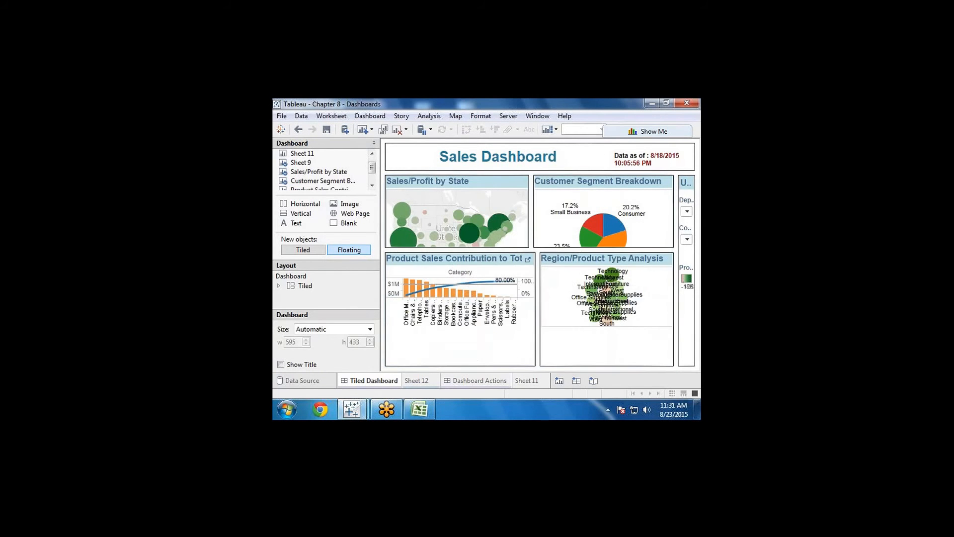
left_click_drag(537, 328, 523, 331)
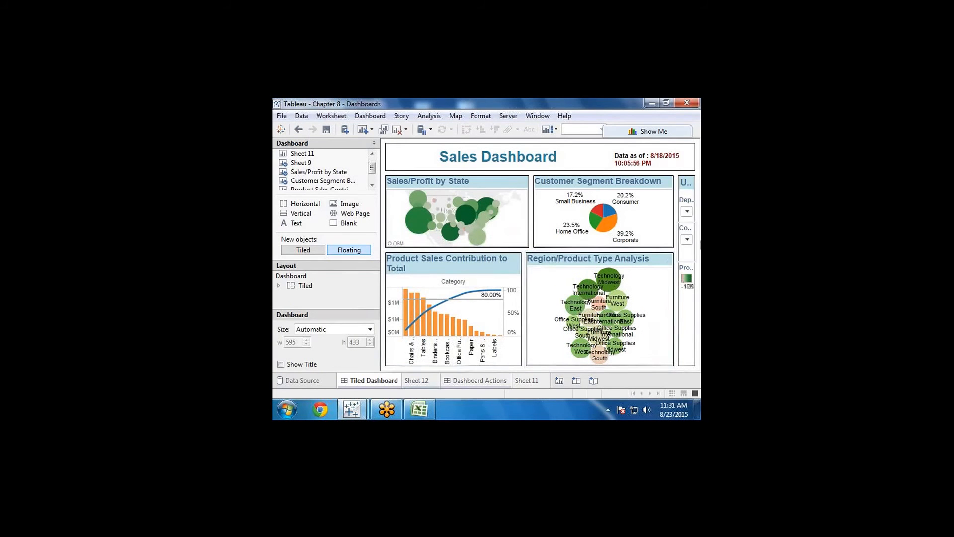
Widen the User Selection container until its title and the Department and Continent filters fit in full
left_click_drag(676, 218, 644, 214)
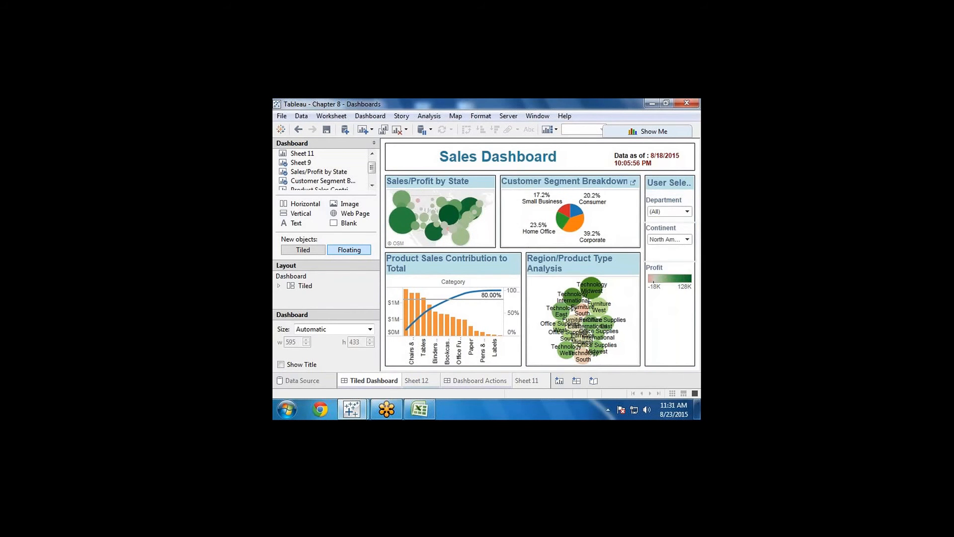
mouse_move(642, 225)
left_mouse_down()
mouse_move(626, 225)
mouse_move(642, 227)
left_mouse_up()
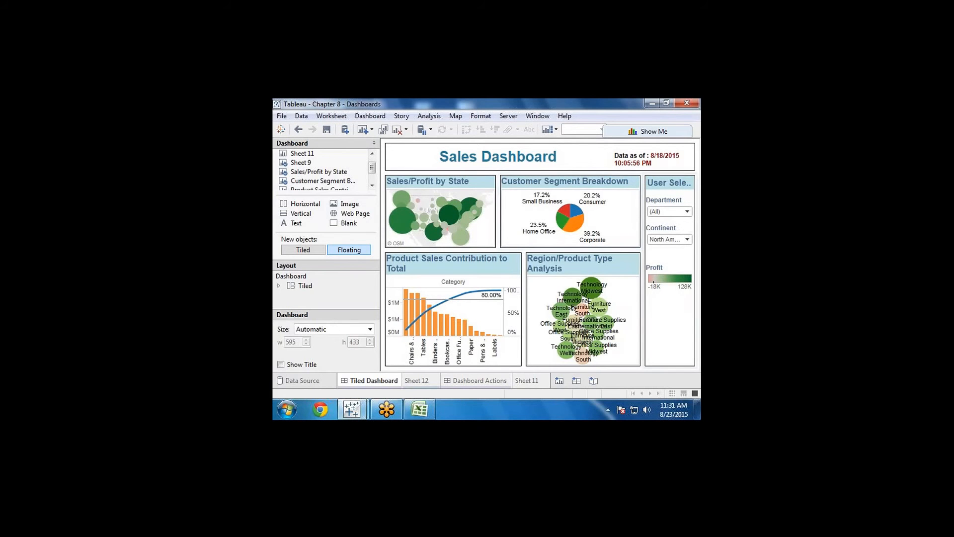
left_click_drag(642, 229, 614, 229)
View the underlying data of Sample - Superstore - English (Extract) enlarged and examine its columns through to Unit Price
left_click(588, 181)
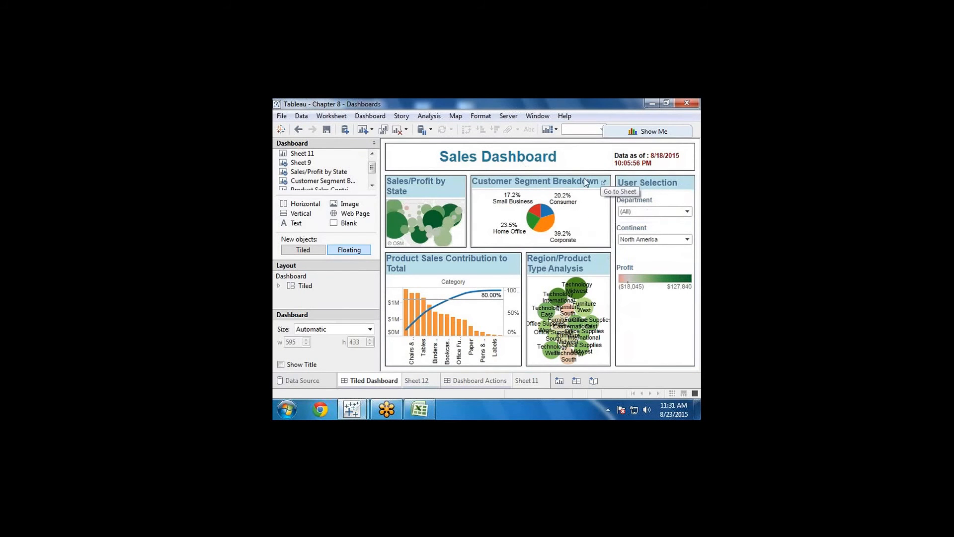
left_click(301, 116)
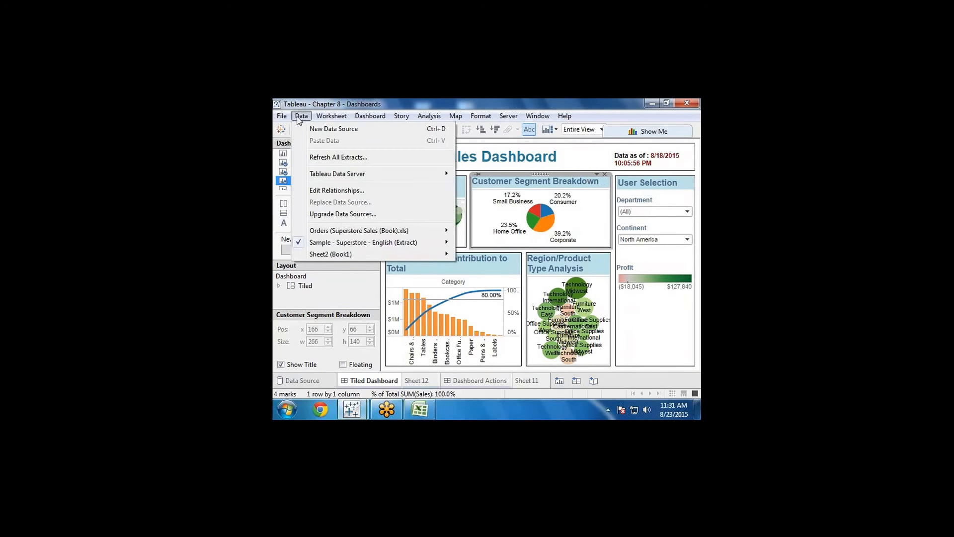
mouse_move(368, 248)
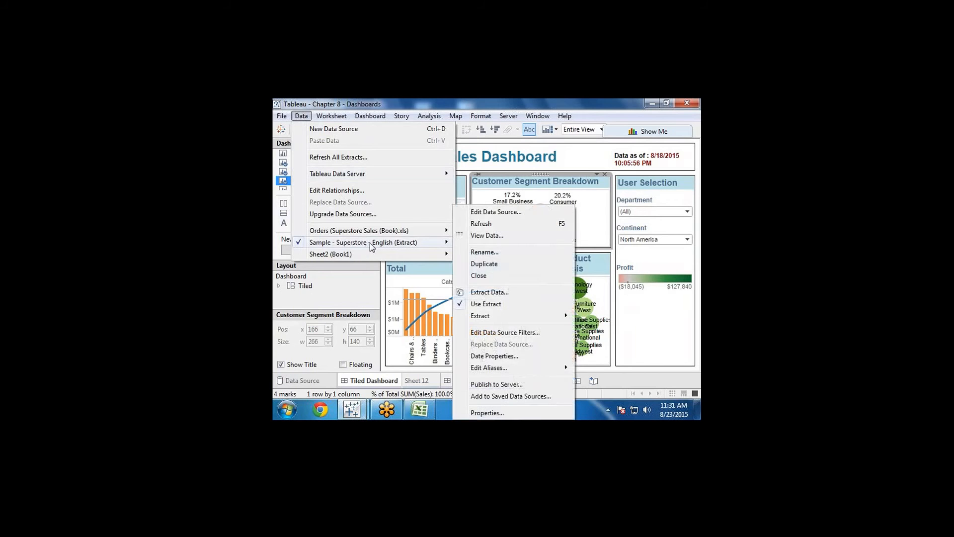
left_click(472, 237)
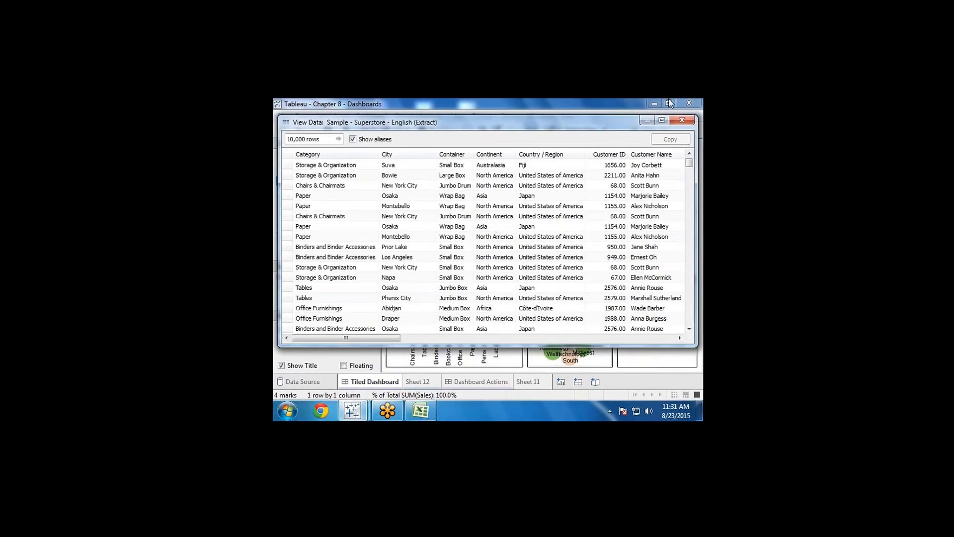
left_click(662, 119)
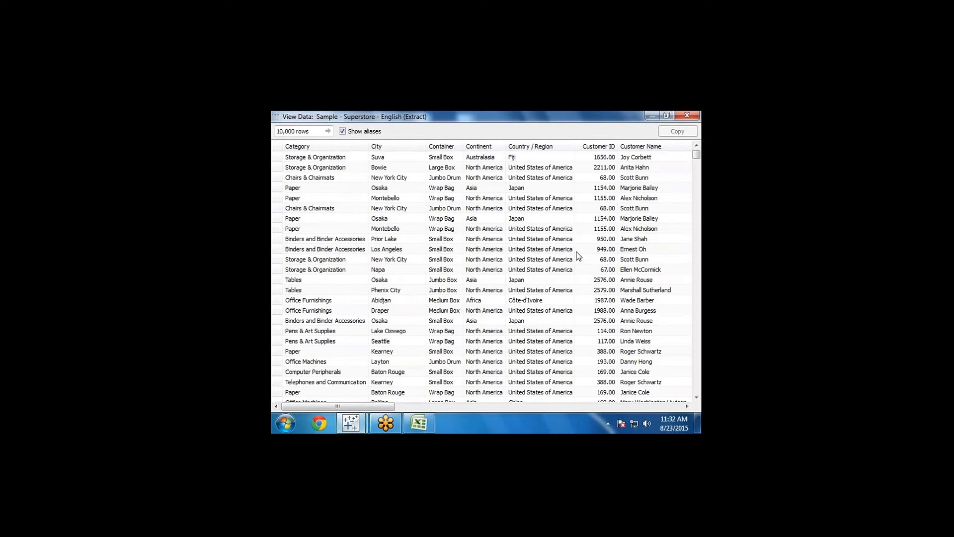
left_click_drag(385, 408, 519, 410)
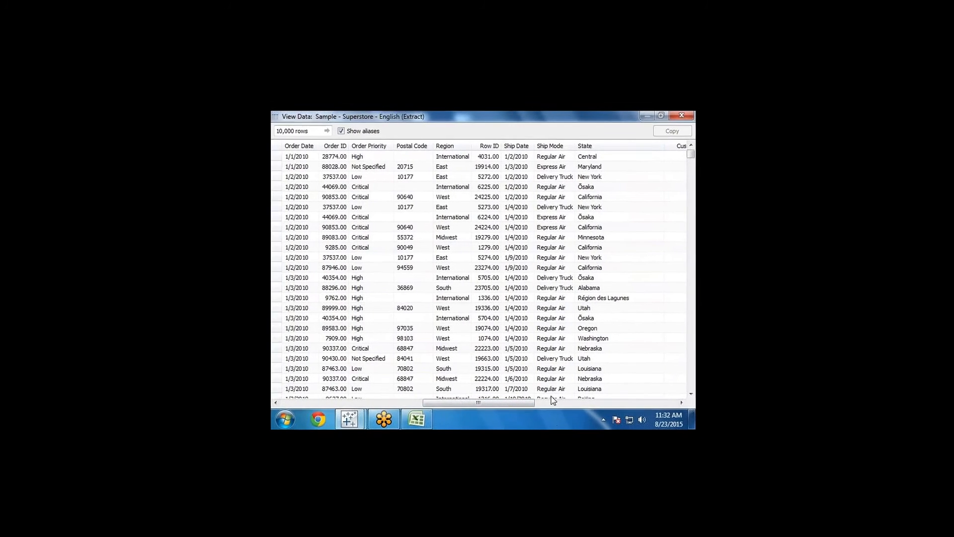
left_click_drag(519, 404, 637, 415)
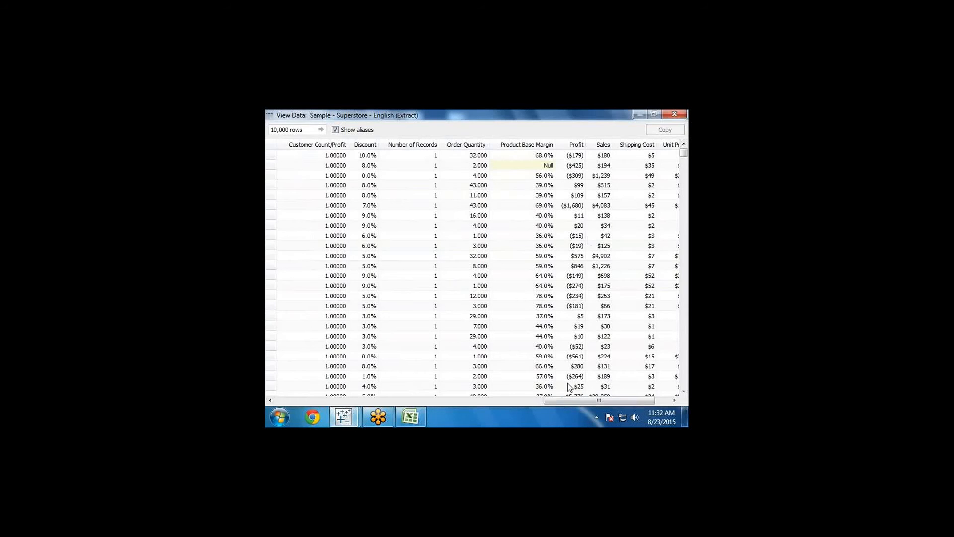
left_click_drag(566, 404, 585, 405)
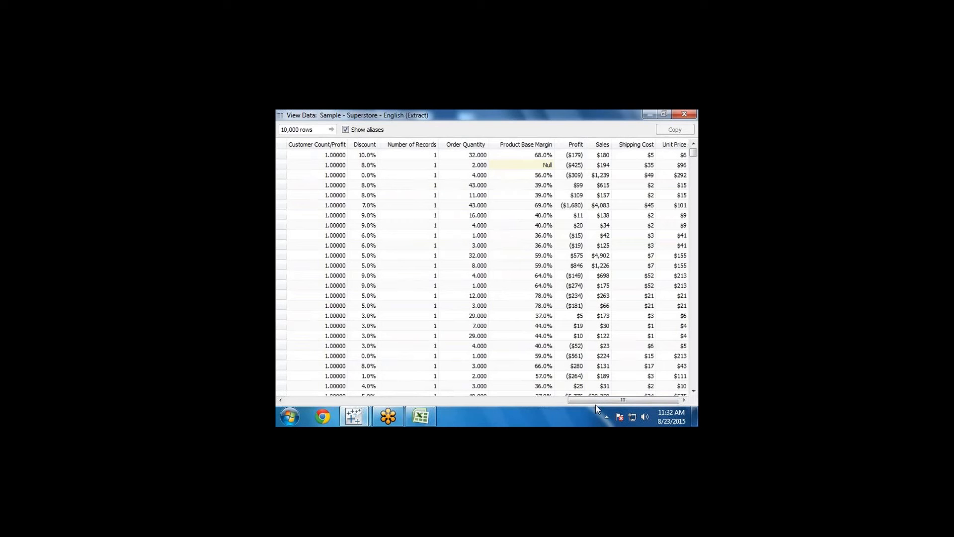
left_click(684, 113)
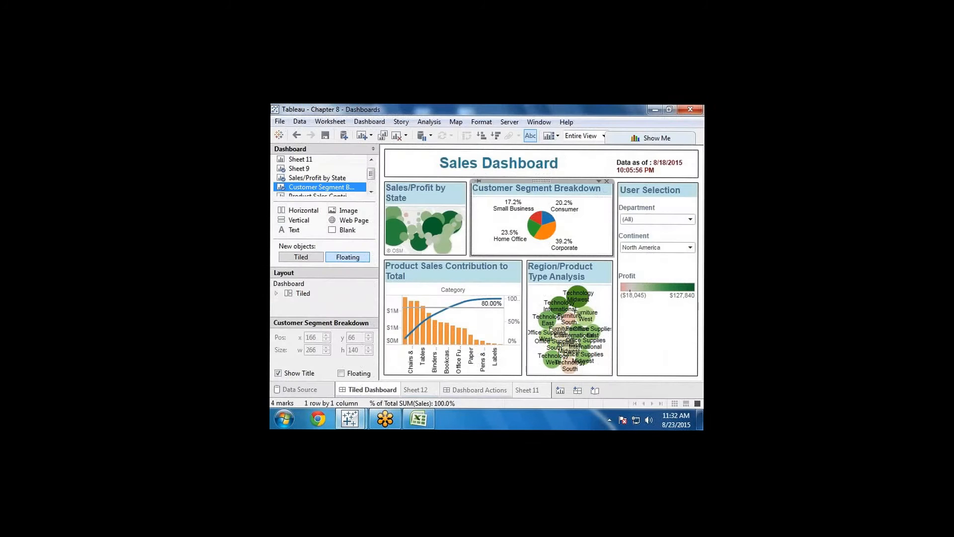
Collapse the Dashboard side pane, widen the Sales/Profit by State map and make the upper row of charts taller
left_click(373, 149)
left_click_drag(361, 220, 399, 221)
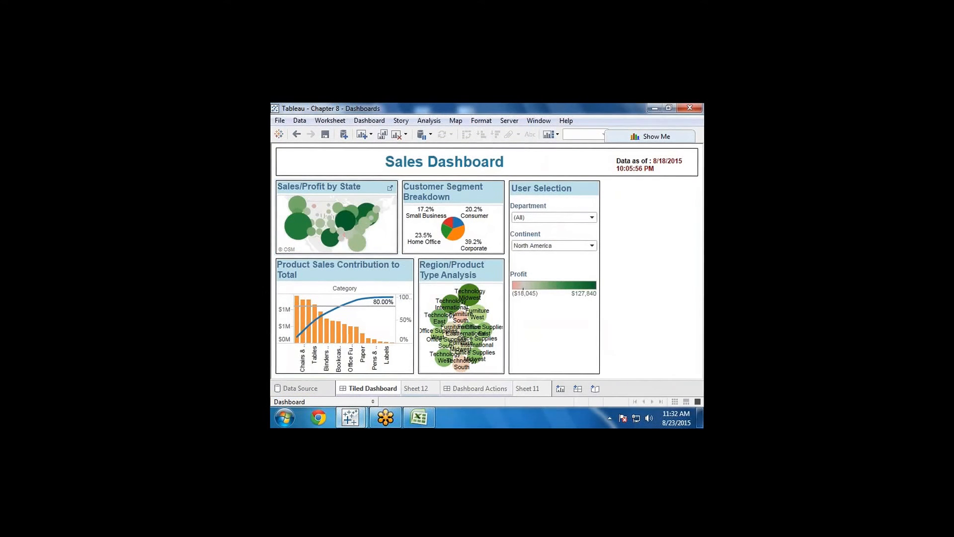
left_click_drag(388, 257, 381, 298)
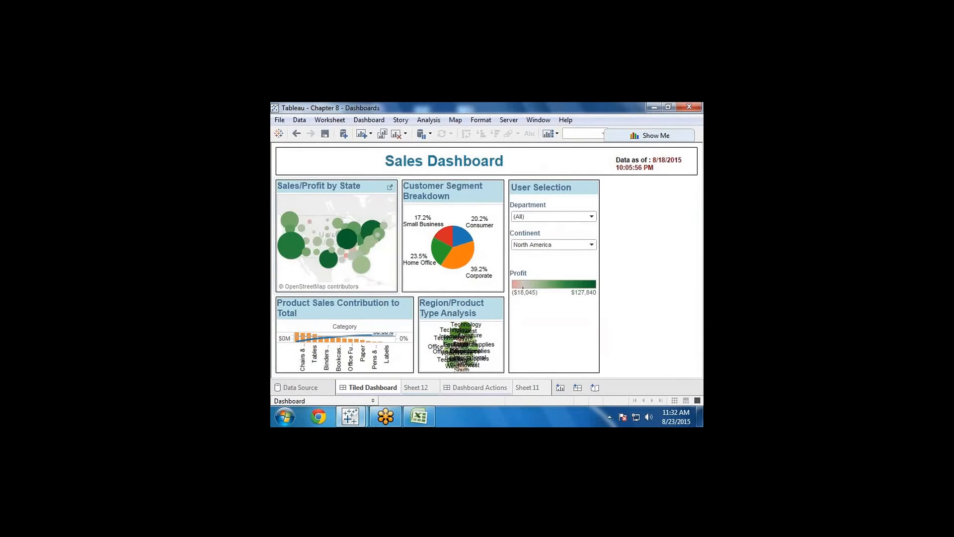
left_click(625, 213)
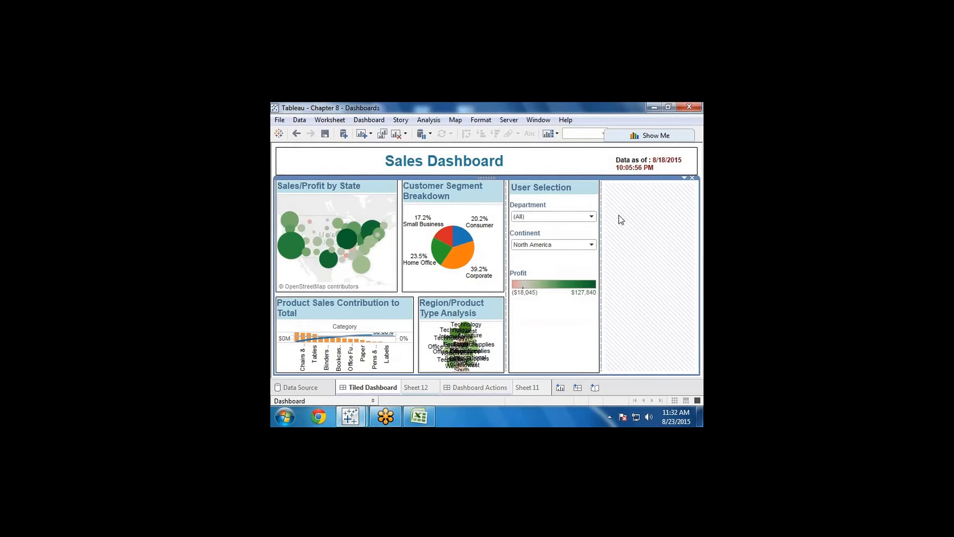
Undo the recent container resizing and make the upper row of charts moderately taller than the lower row
key("ctrl+z")
key("ctrl+z")
key("ctrl+z")
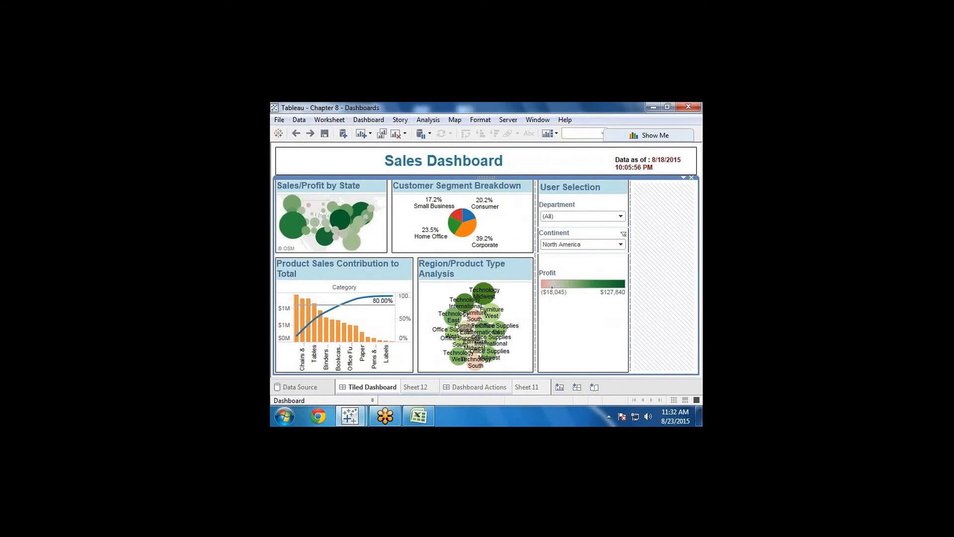
key("ctrl+z")
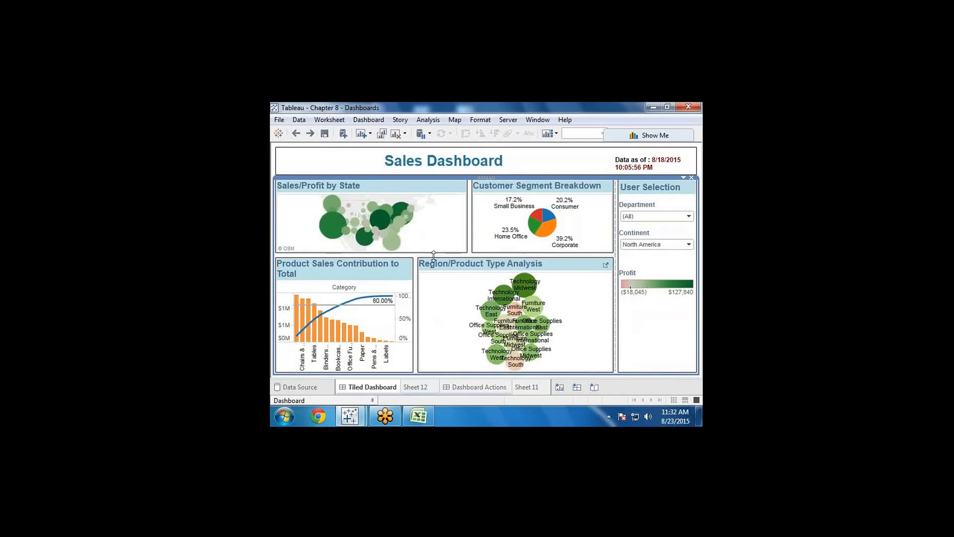
left_click_drag(434, 256, 428, 283)
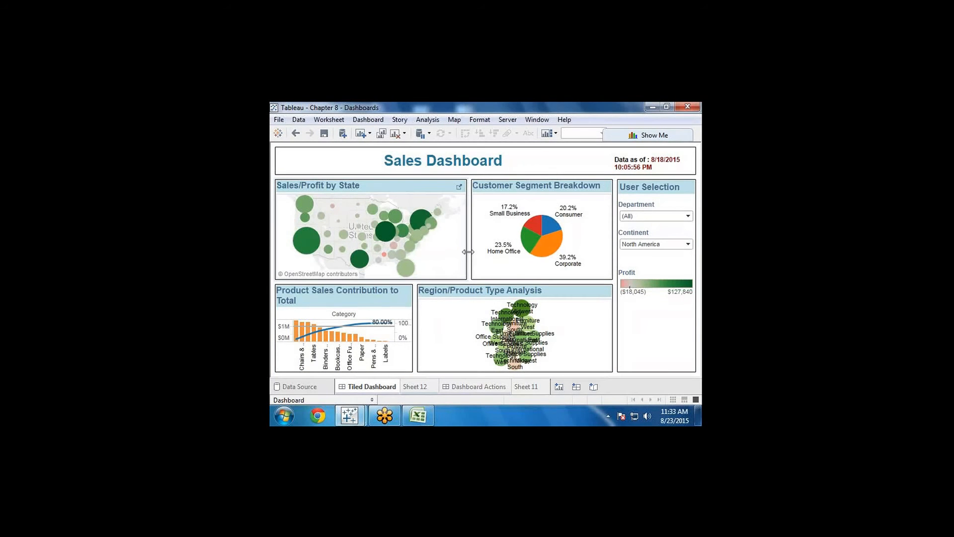
Inspect the profit and sales tooltips of California, Illinois, Georgia and Montana on the Sales/Profit by State map
mouse_move(311, 245)
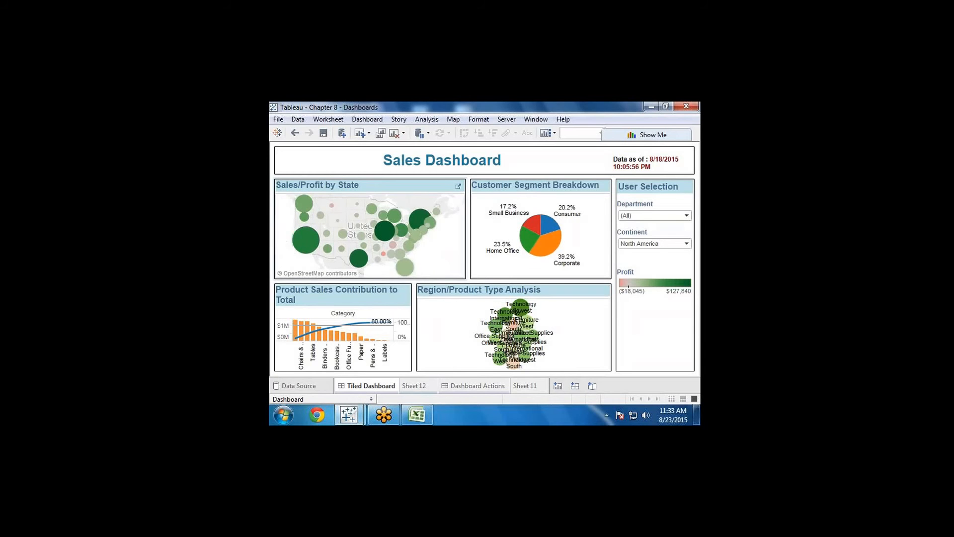
mouse_move(365, 268)
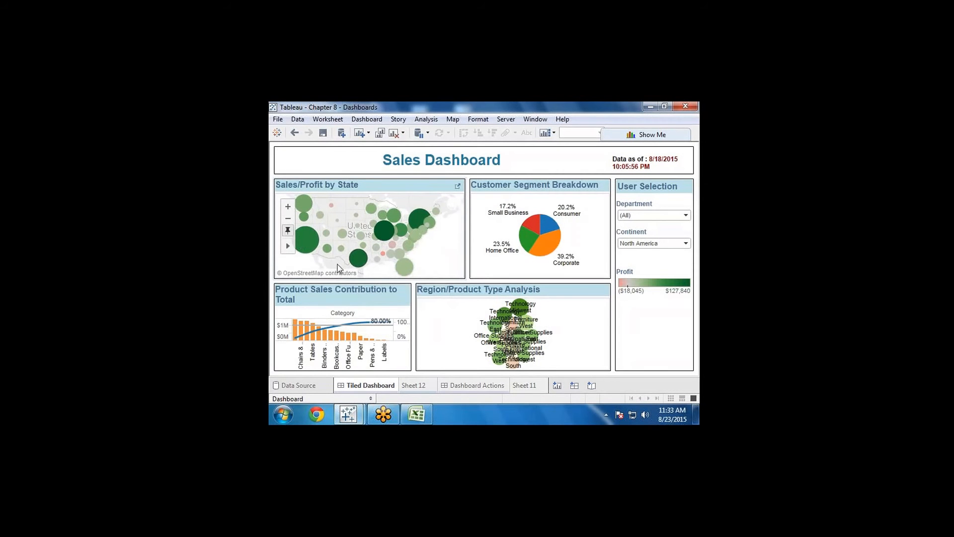
mouse_move(310, 245)
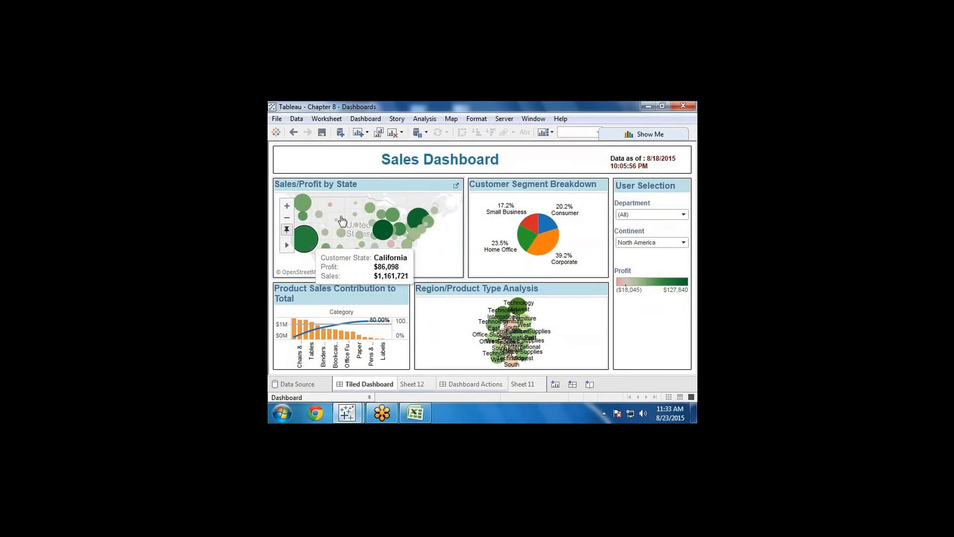
mouse_move(378, 245)
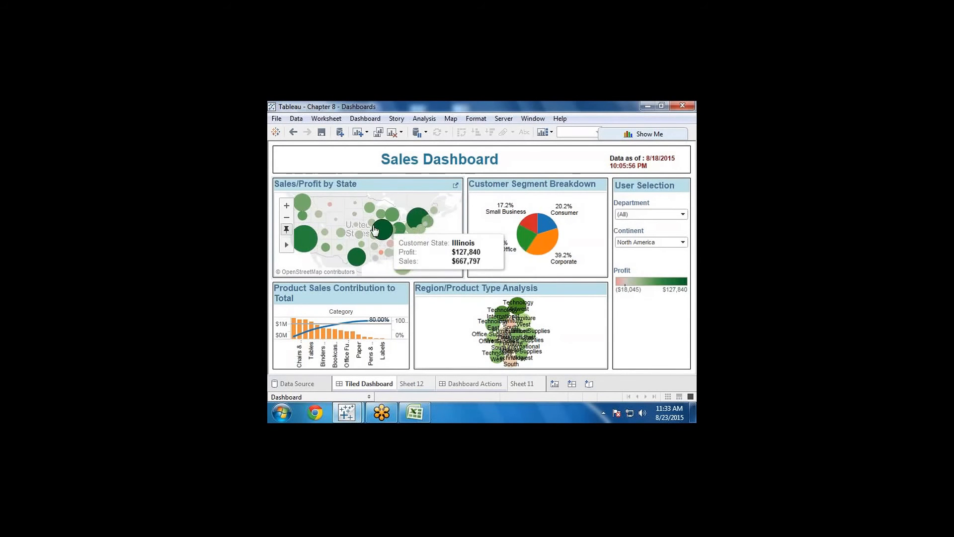
mouse_move(383, 231)
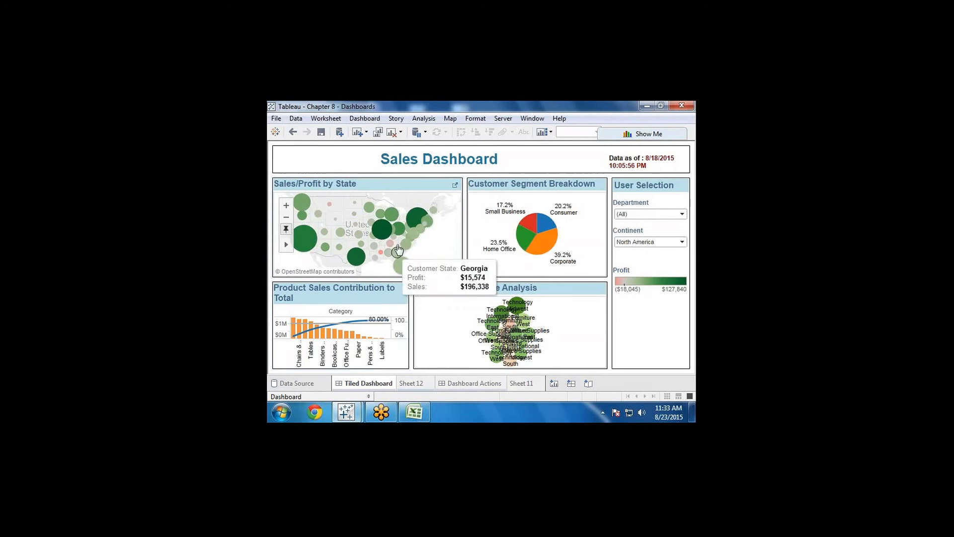
mouse_move(330, 203)
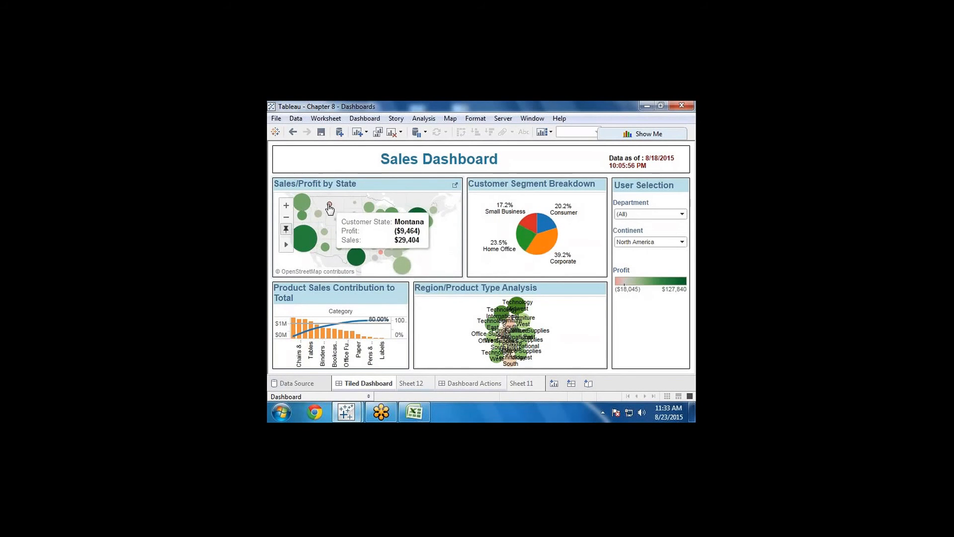
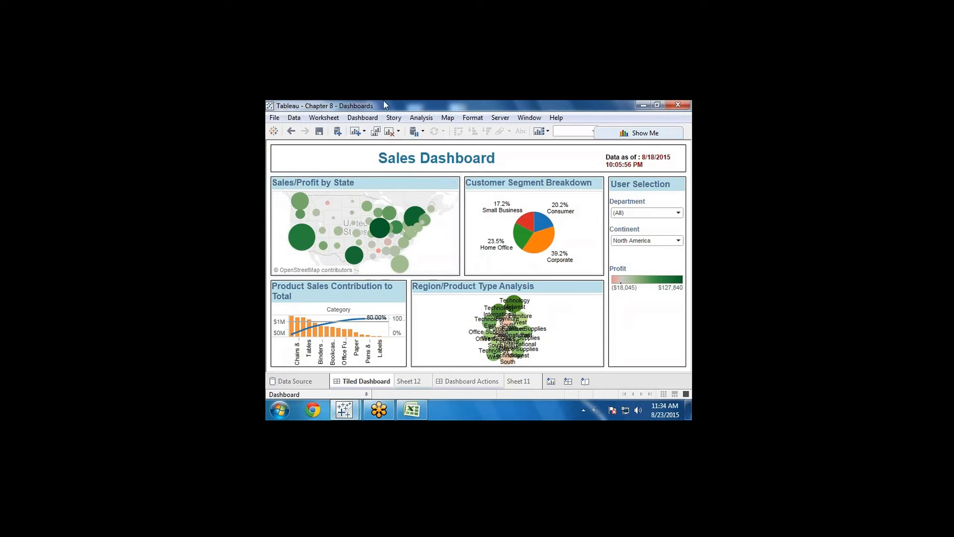
Compare the Show Me chart types offered for Customer Segment Breakdown, Region/Product Type Analysis and Sales/Profit by State
left_click(638, 132)
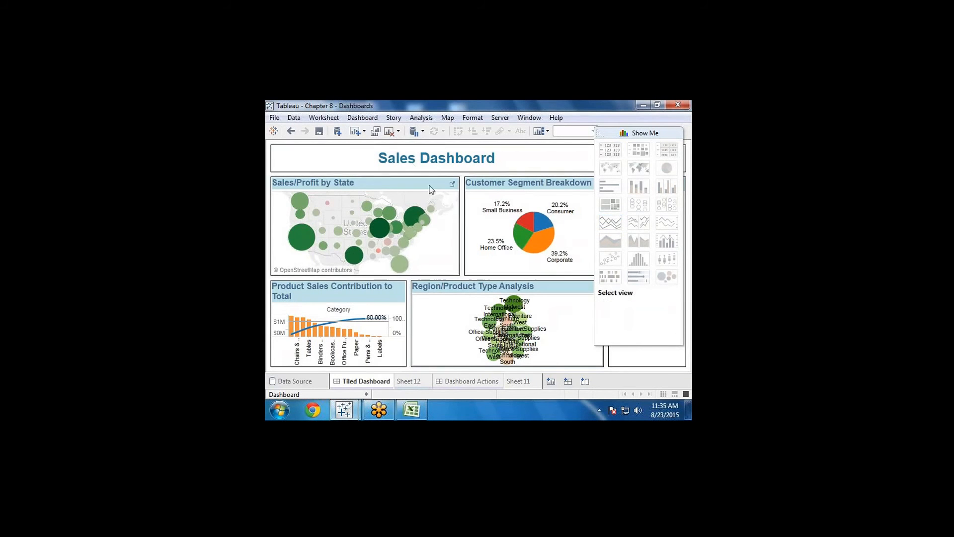
left_click(549, 180)
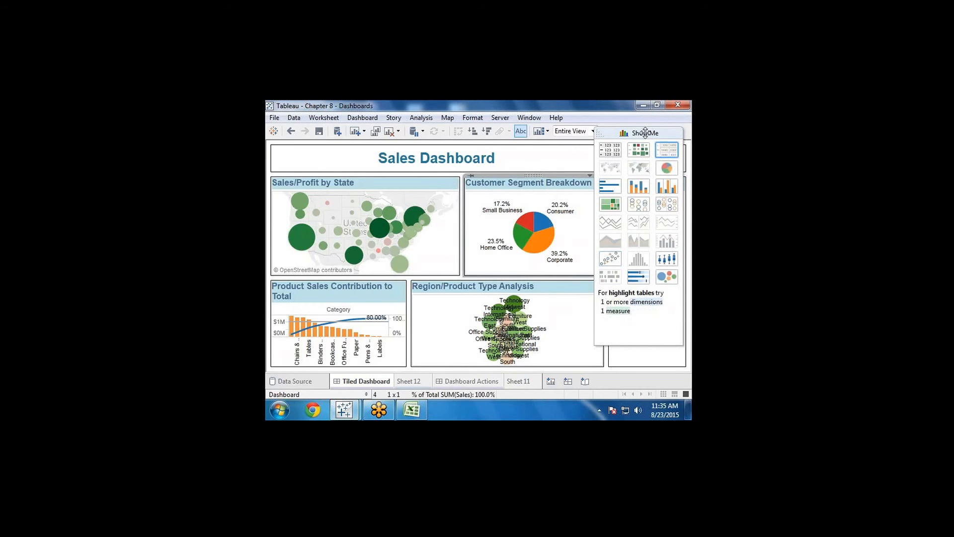
mouse_move(523, 219)
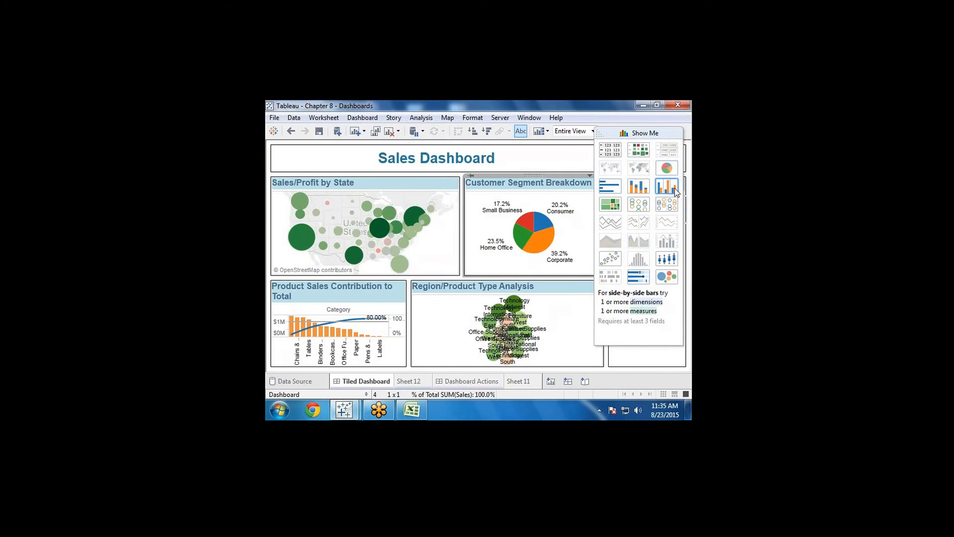
left_click(545, 291)
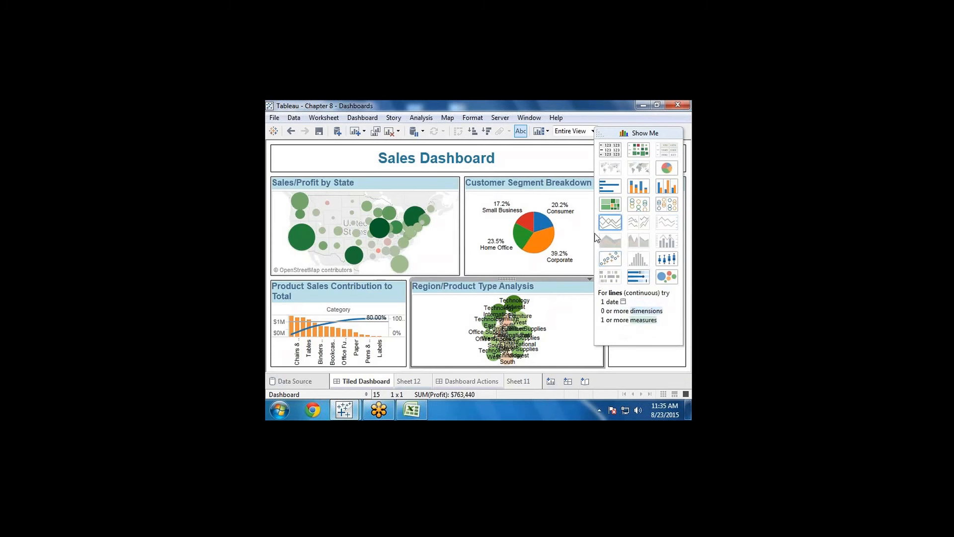
left_click(424, 178)
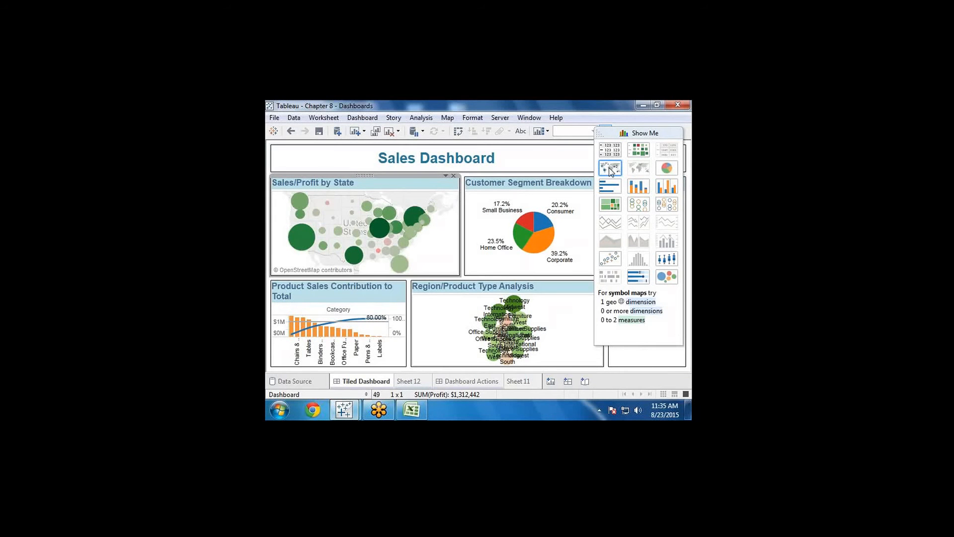
Open the source worksheet of Customer Segment Breakdown, examine its Show Me chart types and return to the Tiled Dashboard
left_click(585, 183)
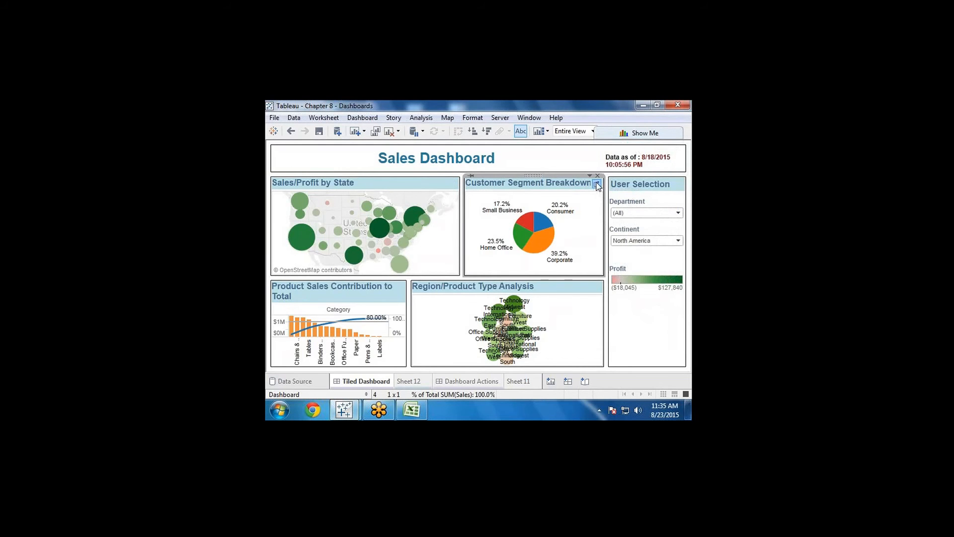
left_click(597, 184)
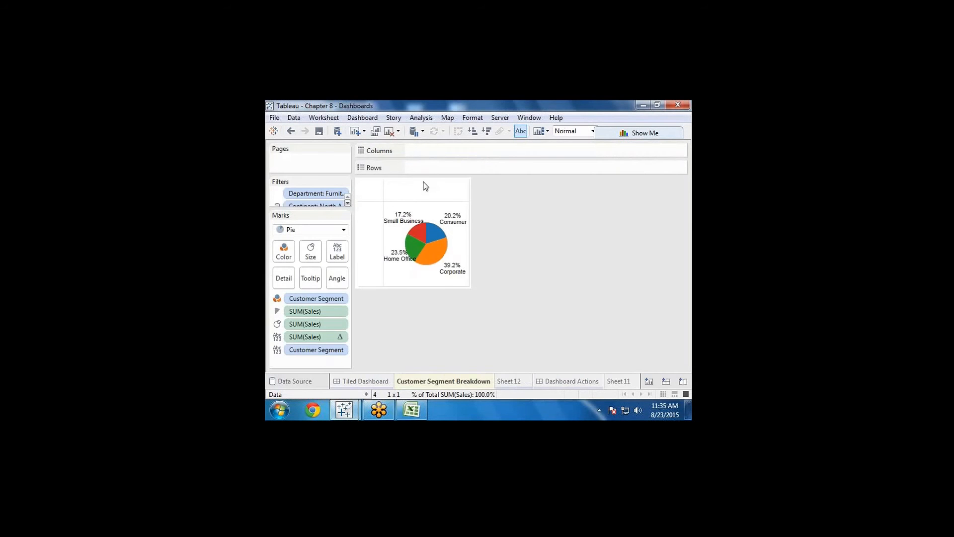
left_click(631, 133)
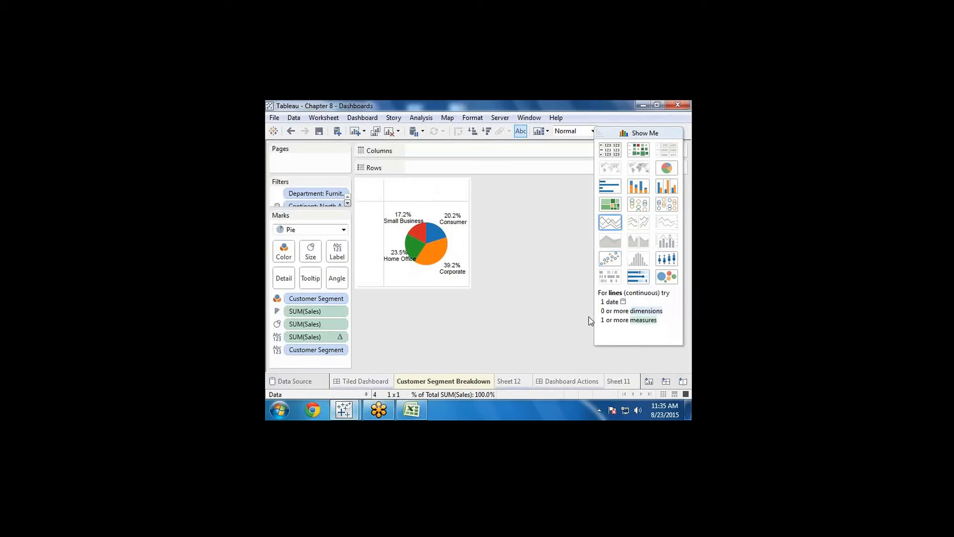
left_click(364, 381)
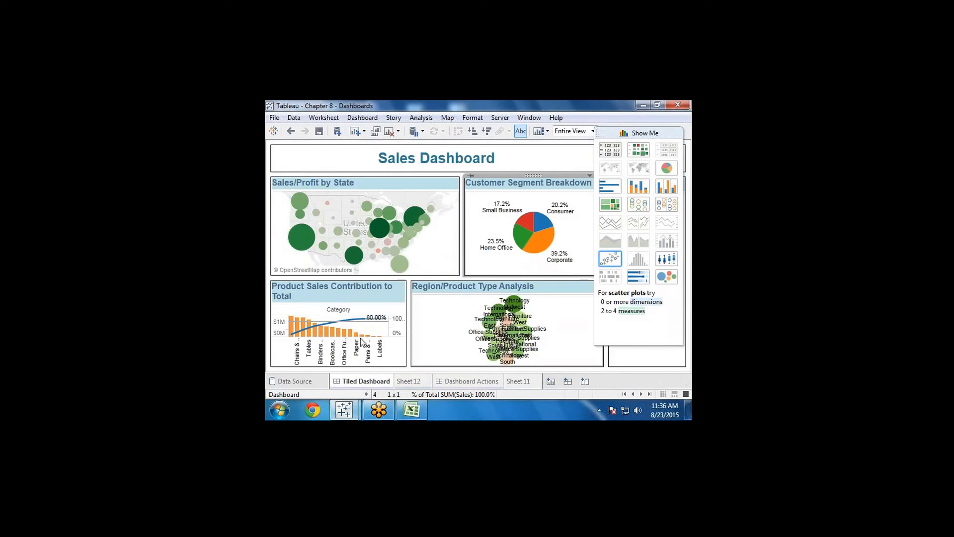
left_click(657, 133)
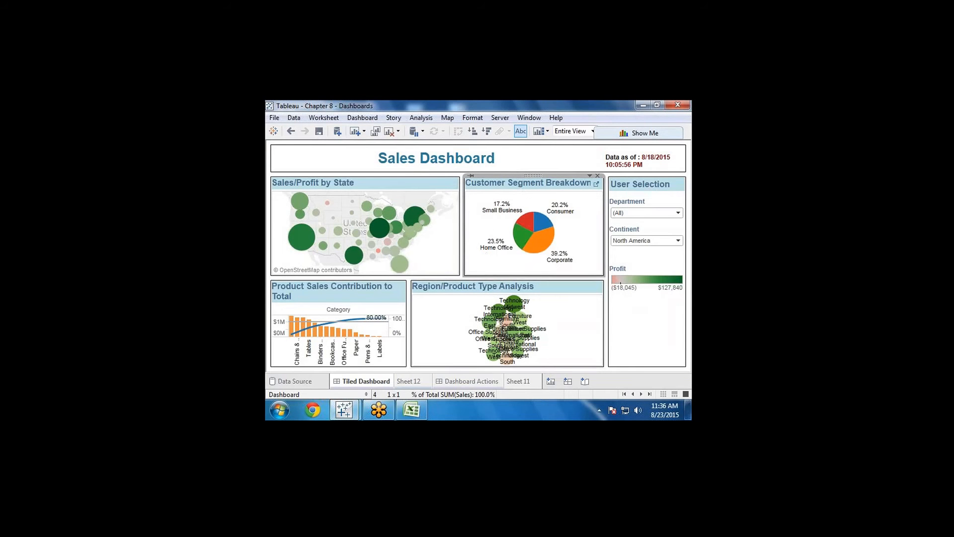
Reopen the Customer Segment Breakdown source worksheet, expand its Data pane and add a new blank worksheet to the workbook
left_click(596, 185)
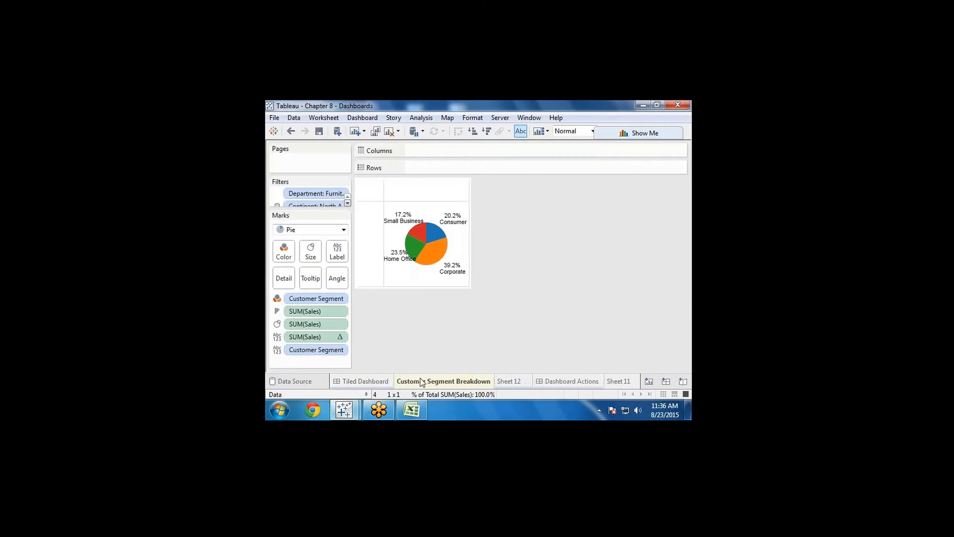
left_click(366, 394)
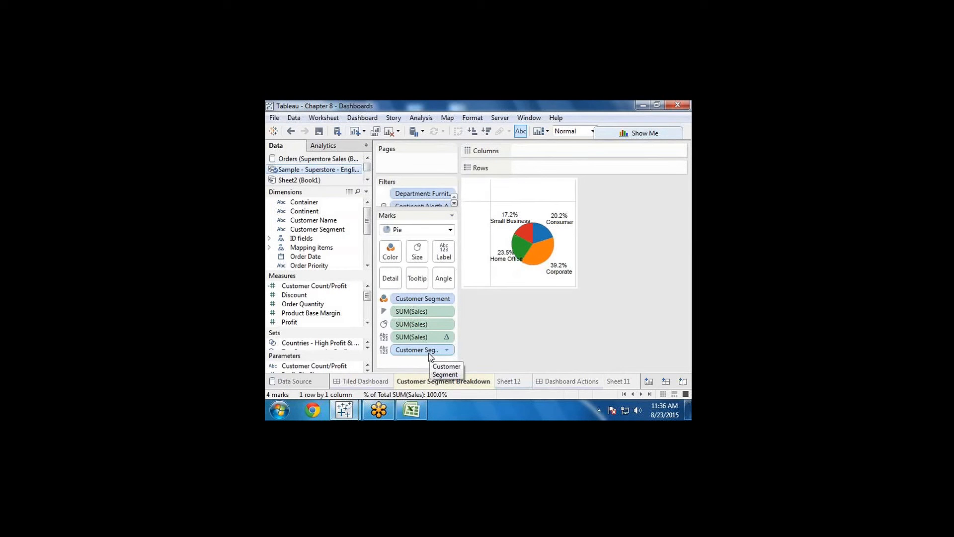
right_click(476, 382)
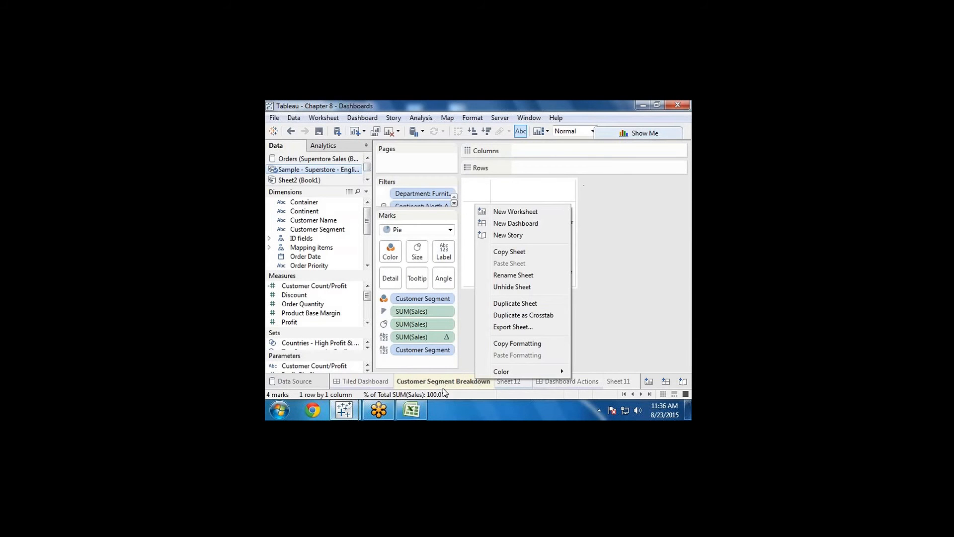
left_click(515, 212)
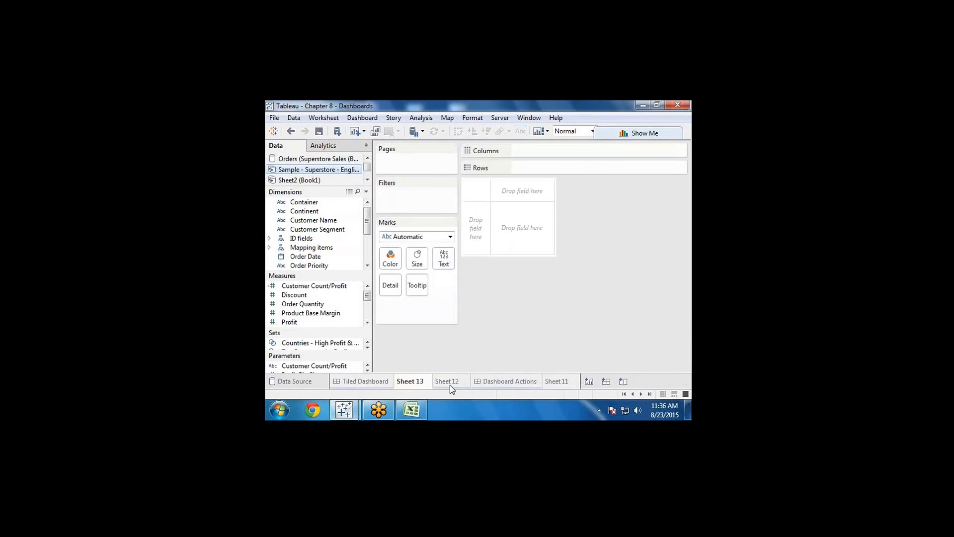
Go from the Tiled Dashboard to the Customer Segment Breakdown worksheet, unhide it and hide it again
left_click(368, 381)
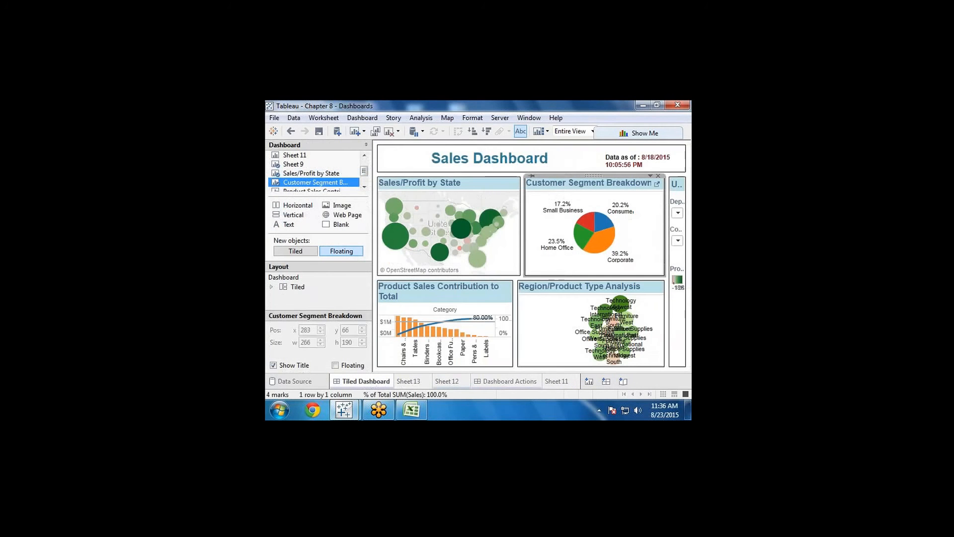
left_click(657, 184)
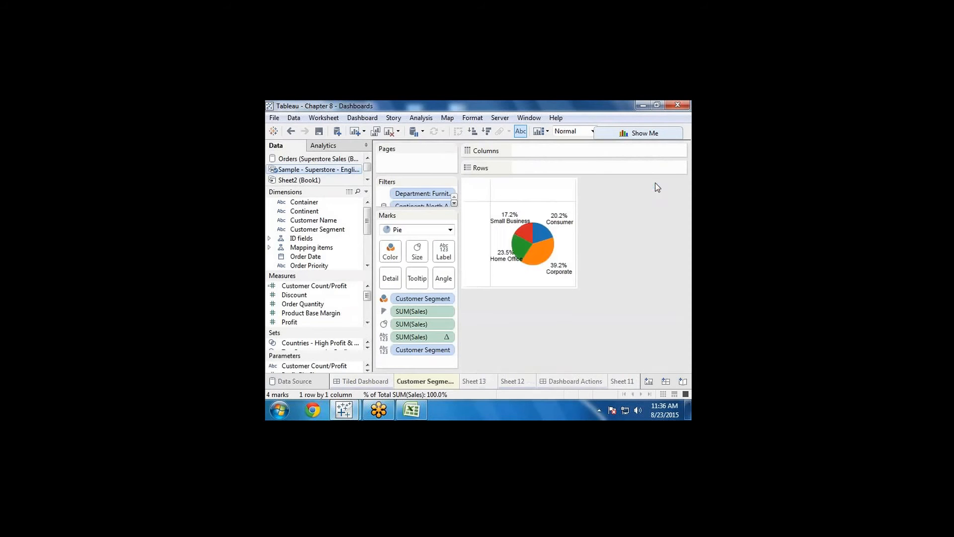
right_click(462, 382)
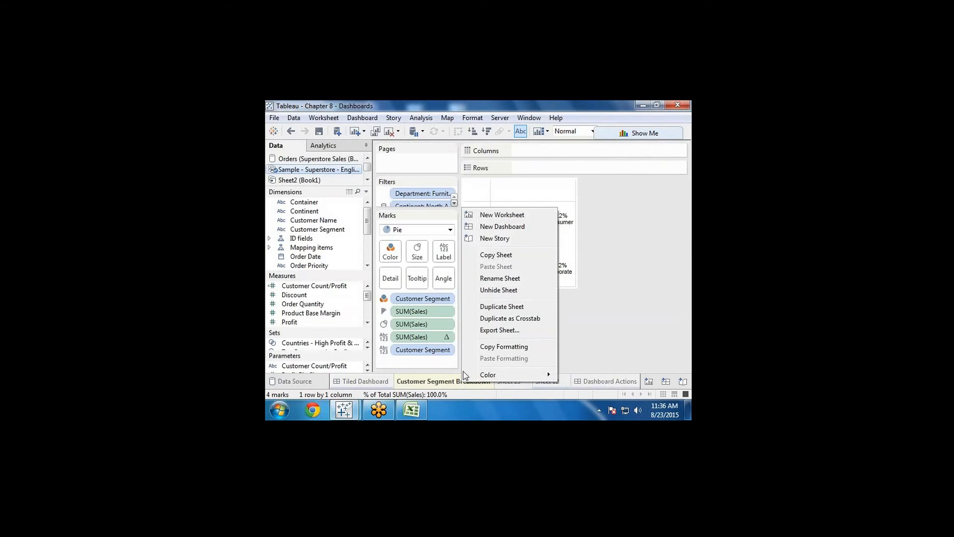
left_click(499, 291)
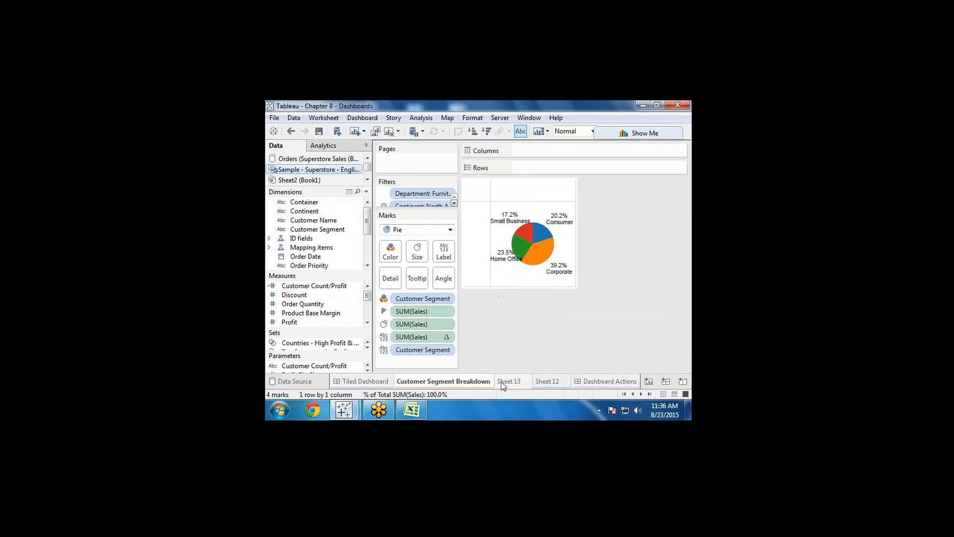
mouse_move(503, 386)
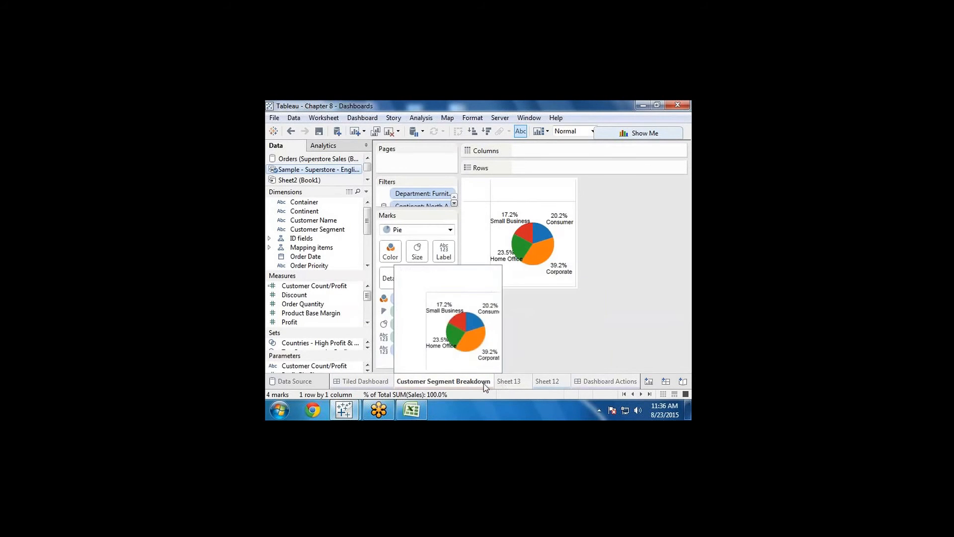
right_click(483, 384)
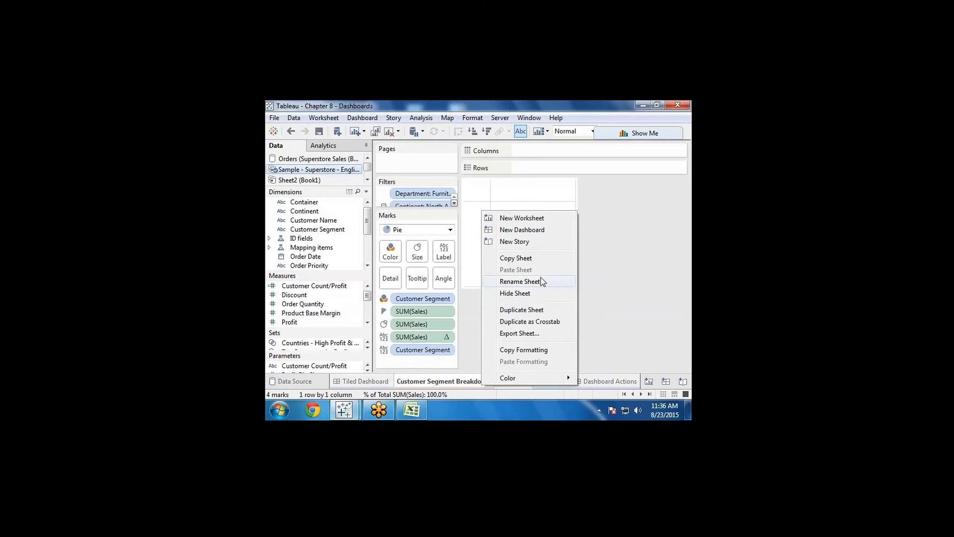
left_click(529, 294)
Reopen Customer Segment Breakdown from the Tiled Dashboard, unhide its worksheet and switch through Sheet 13 and Sheet 12 back to it
left_click(359, 382)
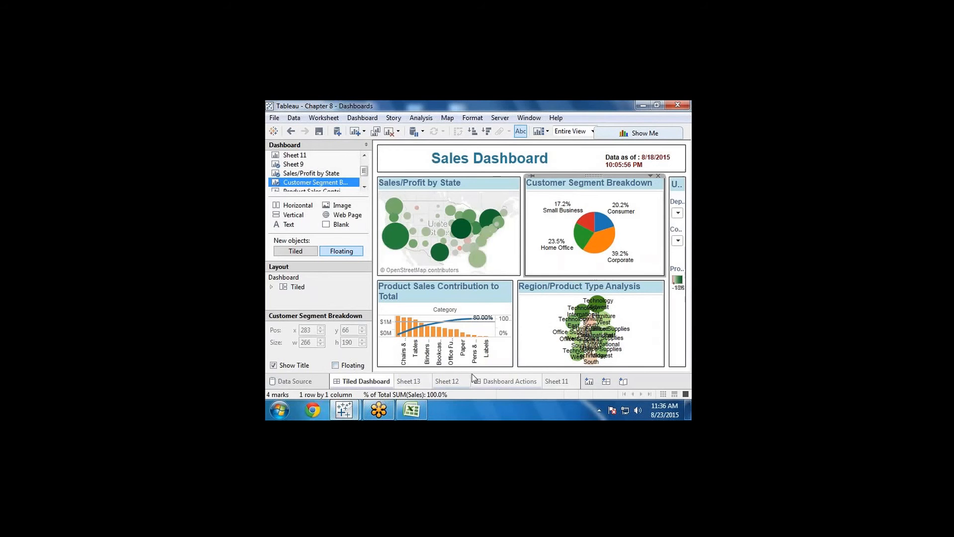
left_click(657, 184)
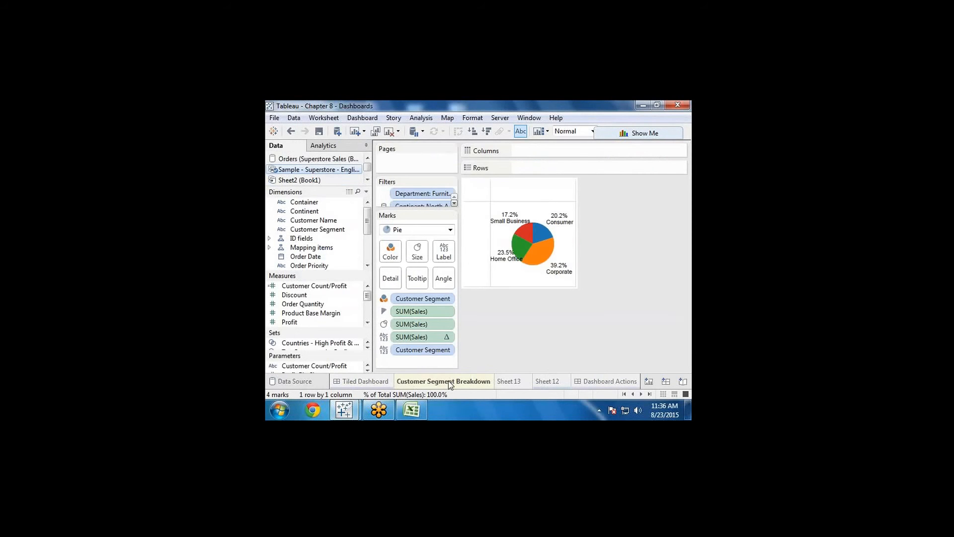
mouse_move(449, 385)
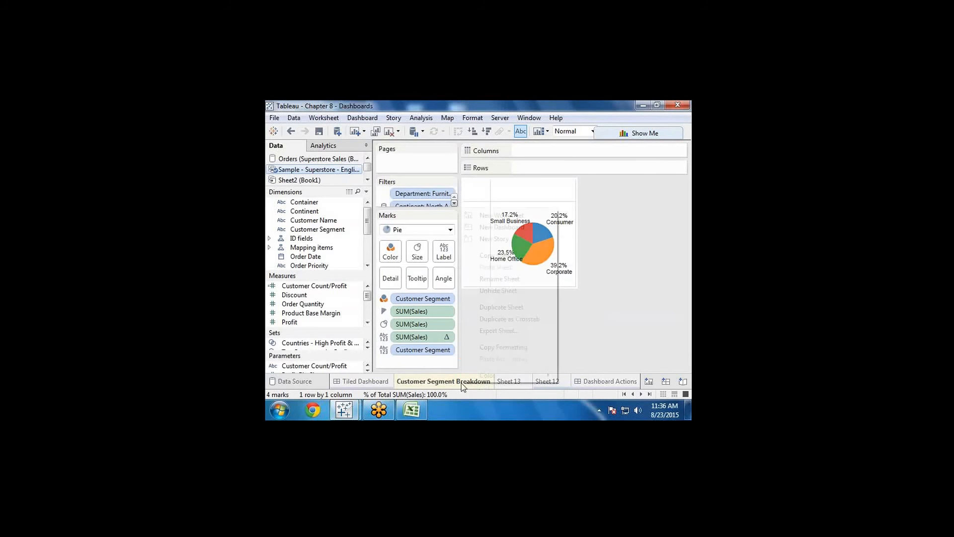
right_click(462, 382)
left_click(496, 291)
left_click(506, 383)
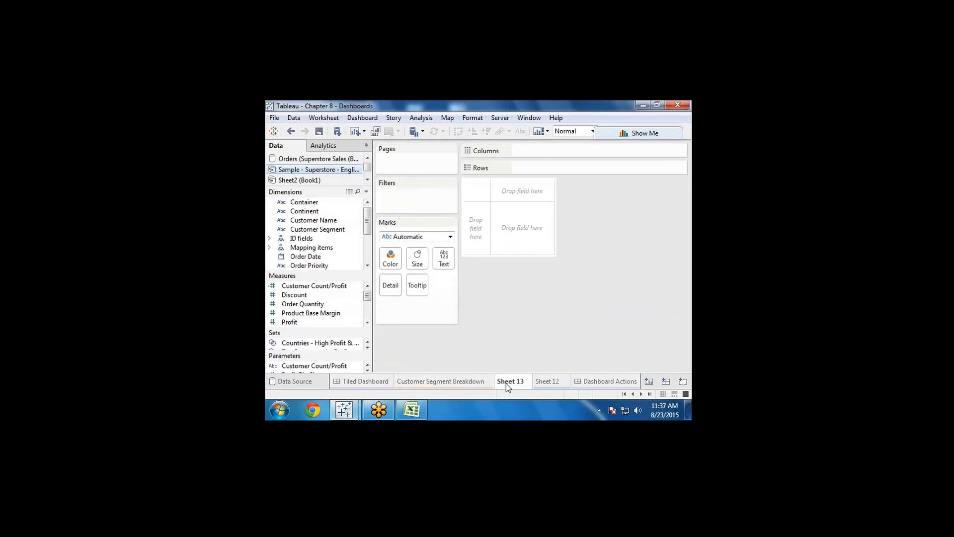
left_click(546, 381)
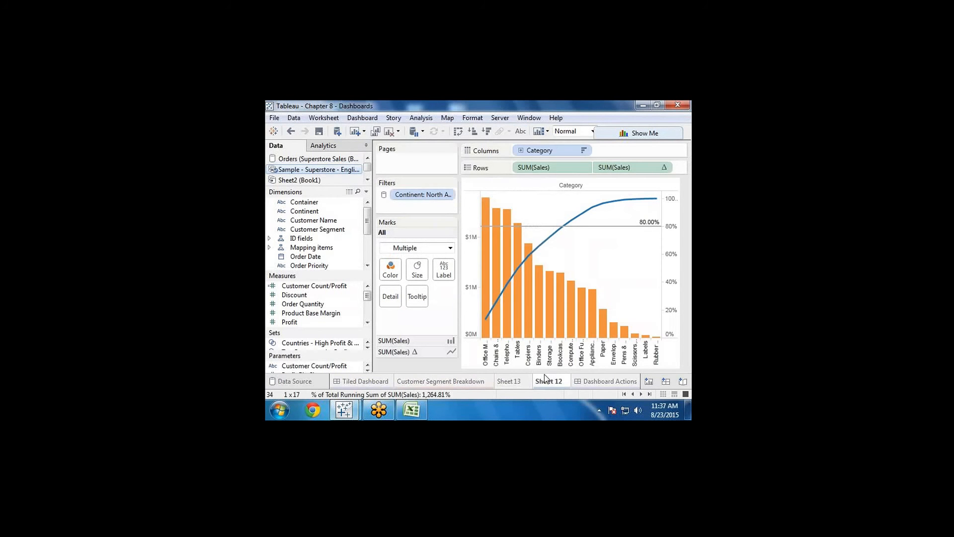
left_click(439, 382)
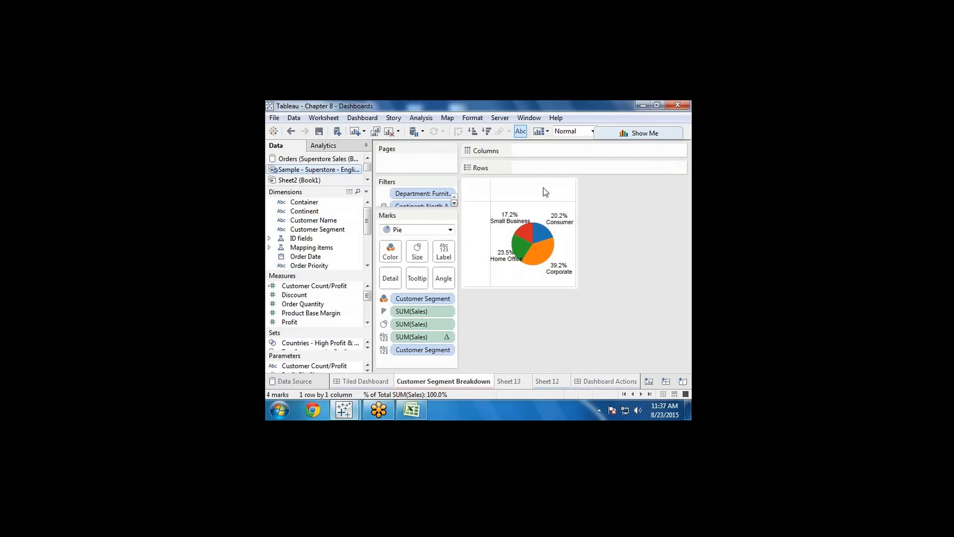
Duplicate the Customer Segment Breakdown worksheet and look over the copy's available data fields
right_click(452, 383)
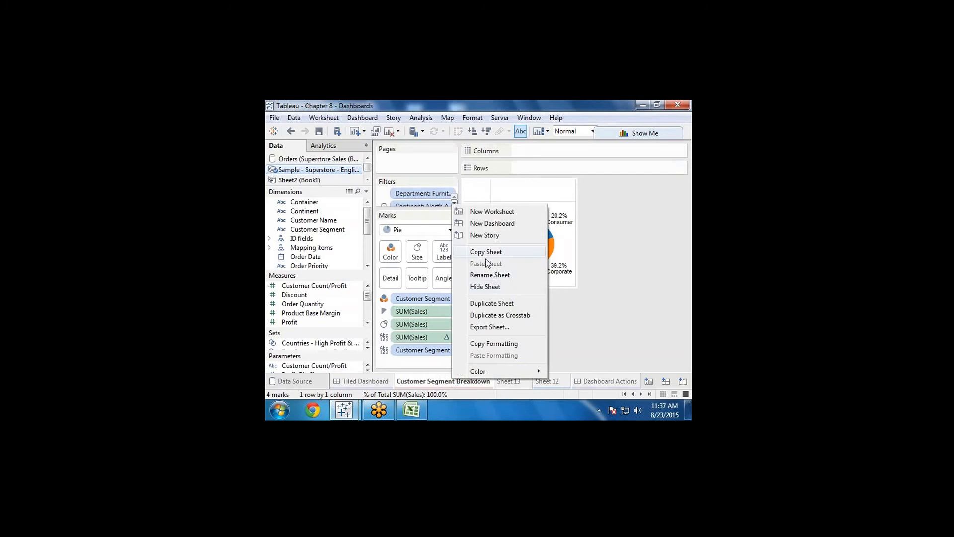
left_click(478, 304)
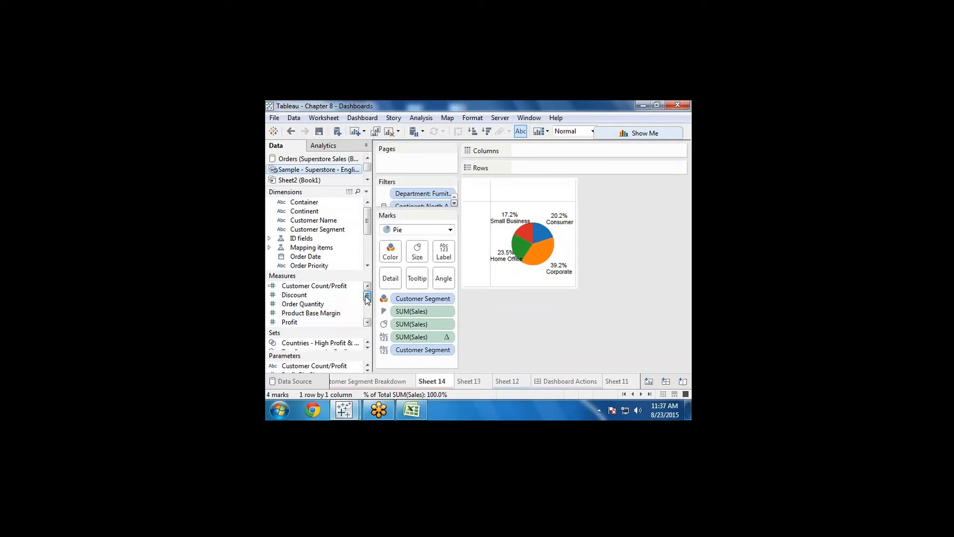
scroll(367, 297, "down", 2)
scroll(367, 300, "up", 2)
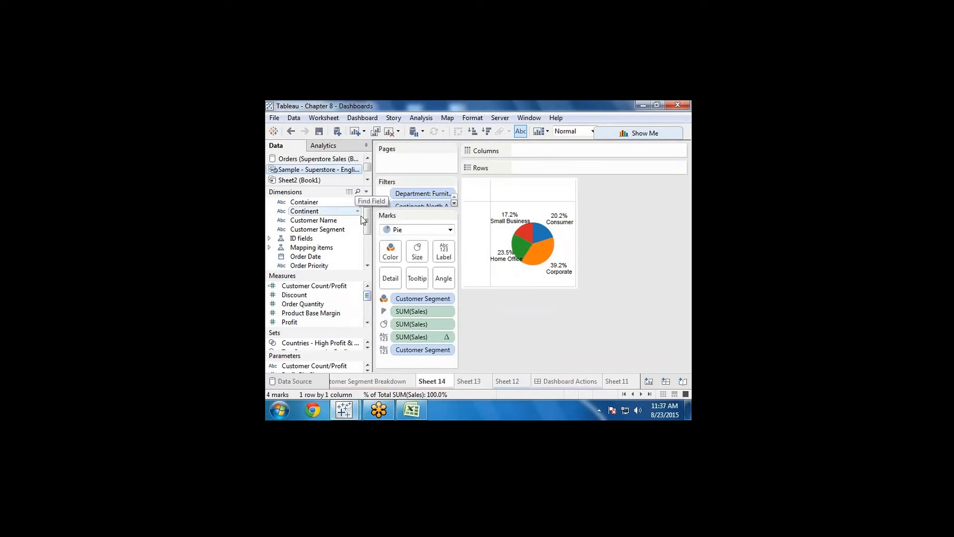
mouse_move(367, 223)
left_mouse_down()
mouse_move(368, 250)
mouse_move(368, 223)
left_mouse_up()
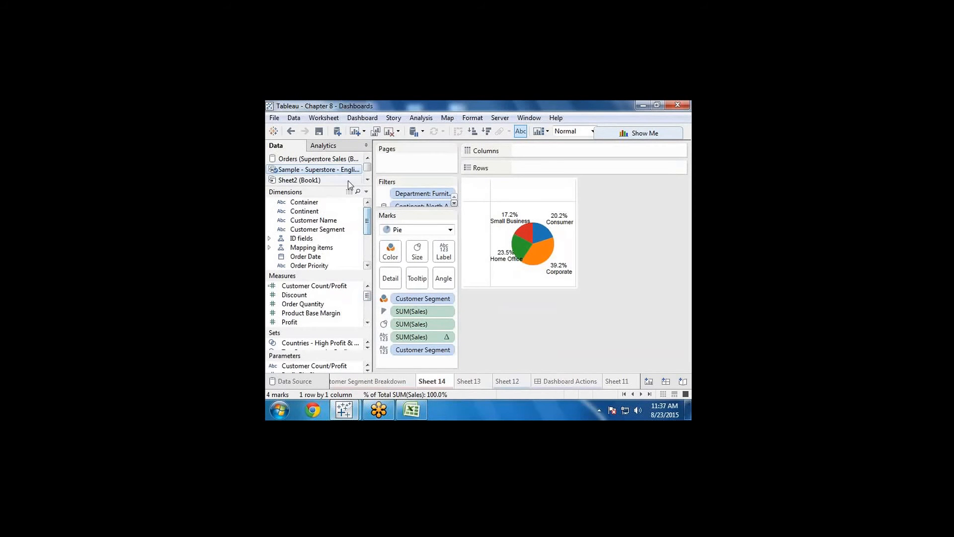
Find the Customer Segment dimension by searching the fields for "customer" and add it to Rows on the duplicated sheet
left_click(360, 195)
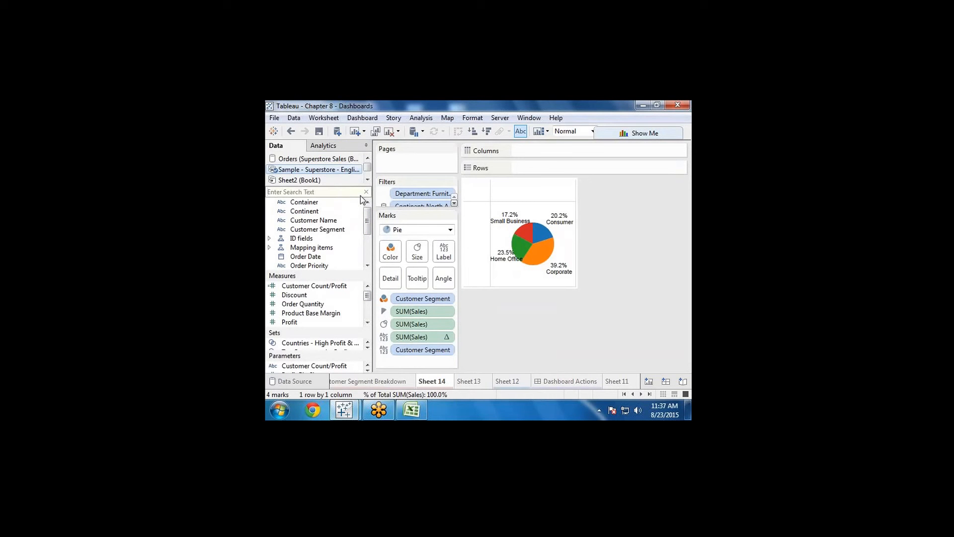
type("custom")
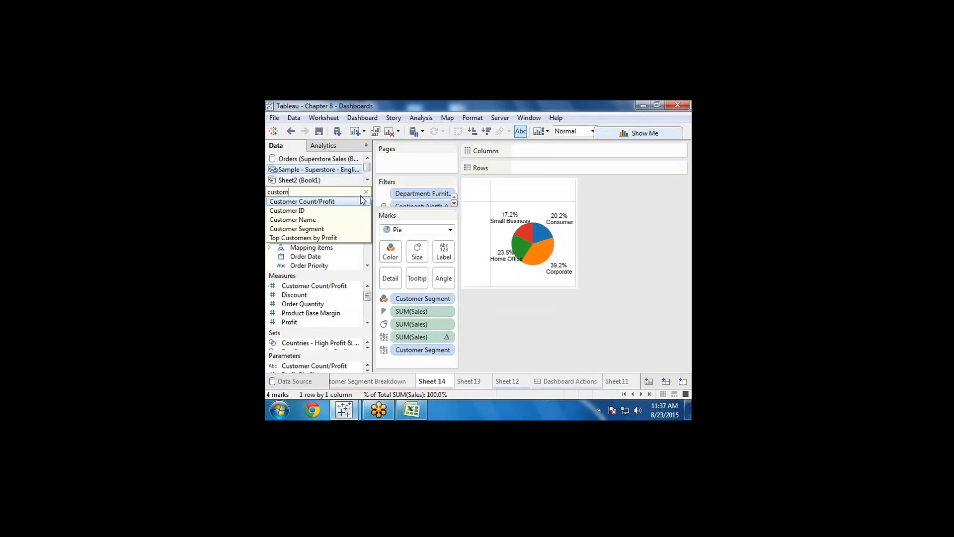
type("er")
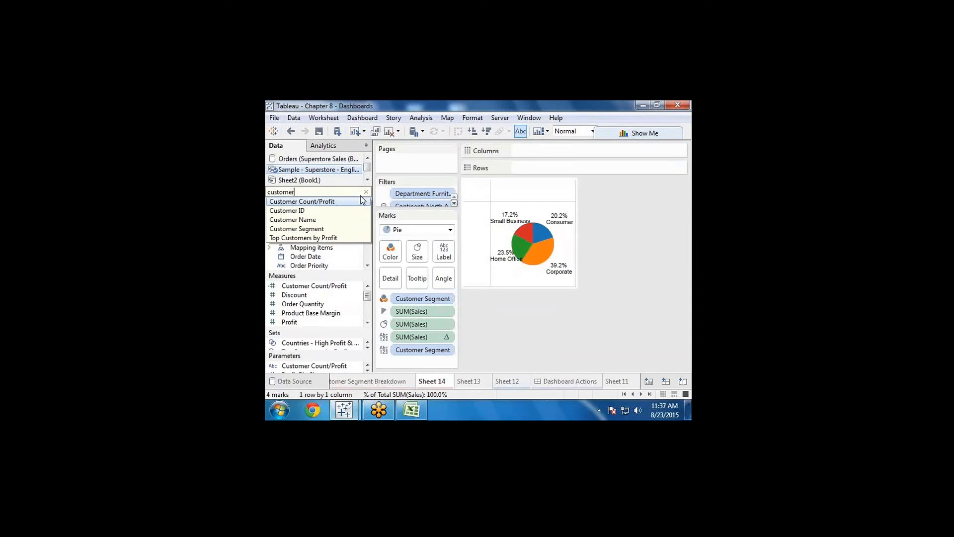
left_click(328, 229)
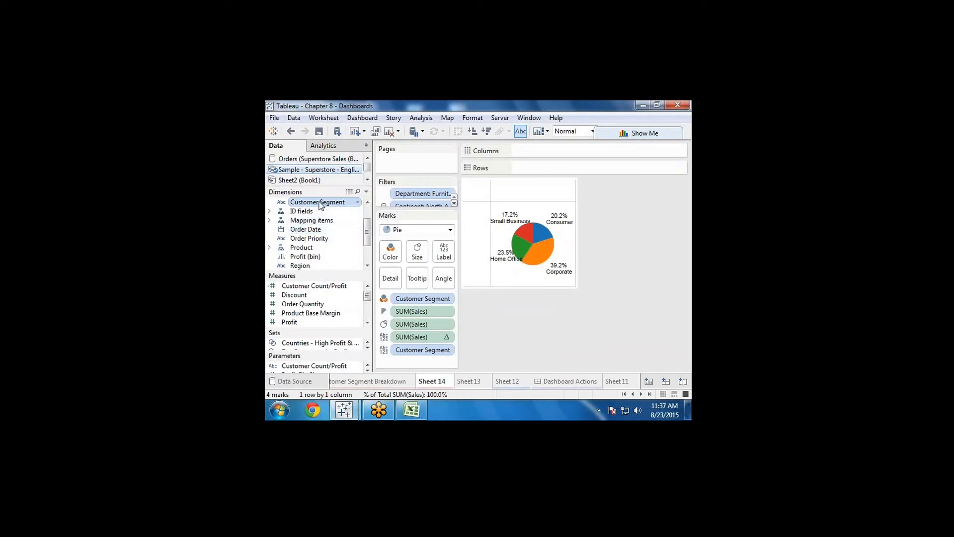
left_click_drag(319, 205, 546, 168)
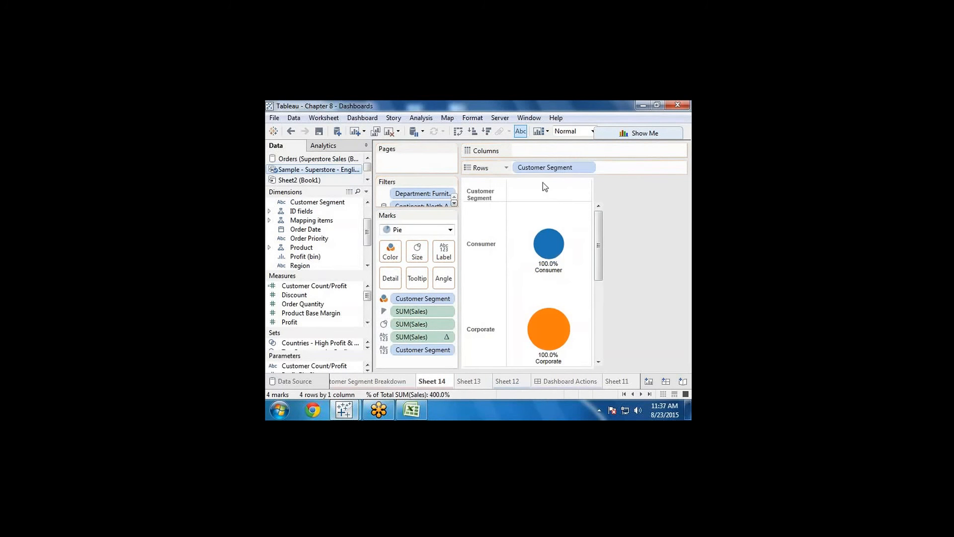
View the remaining segment pies on the duplicated sheet and delete that sheet
left_click_drag(600, 233, 597, 358)
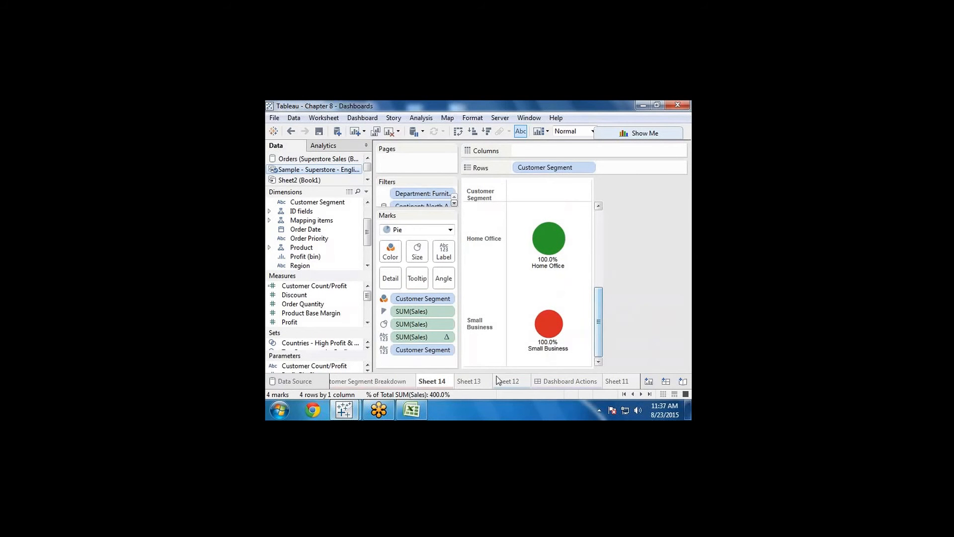
right_click(436, 382)
left_click(470, 287)
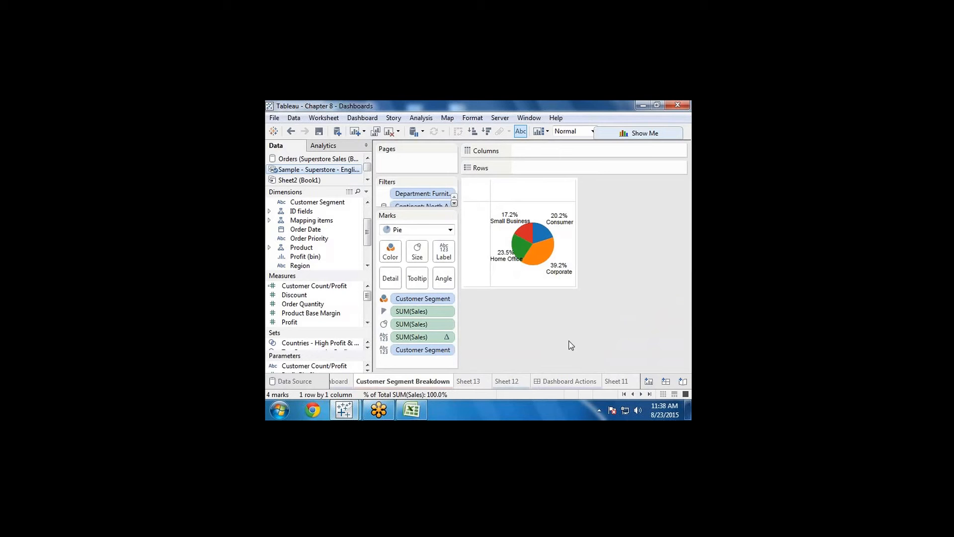
Examine the Percent of Total table calculation behind the pie's SUM(Sales) label and close its dialog
left_click(448, 338)
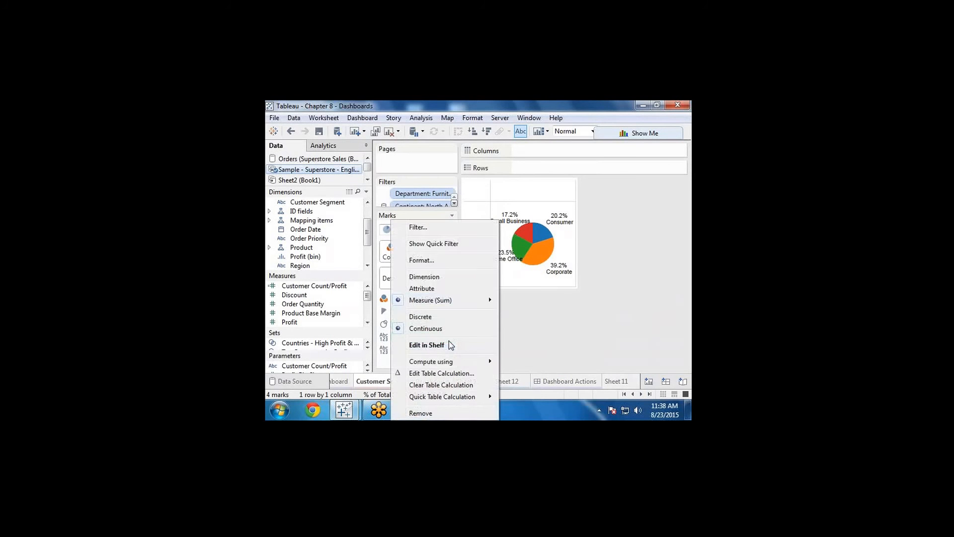
left_click(447, 372)
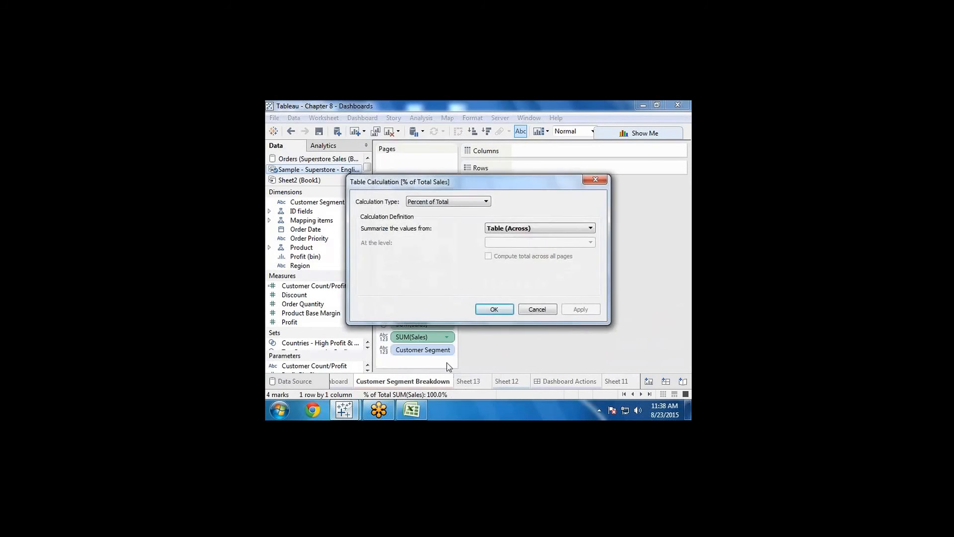
left_click_drag(465, 179, 543, 288)
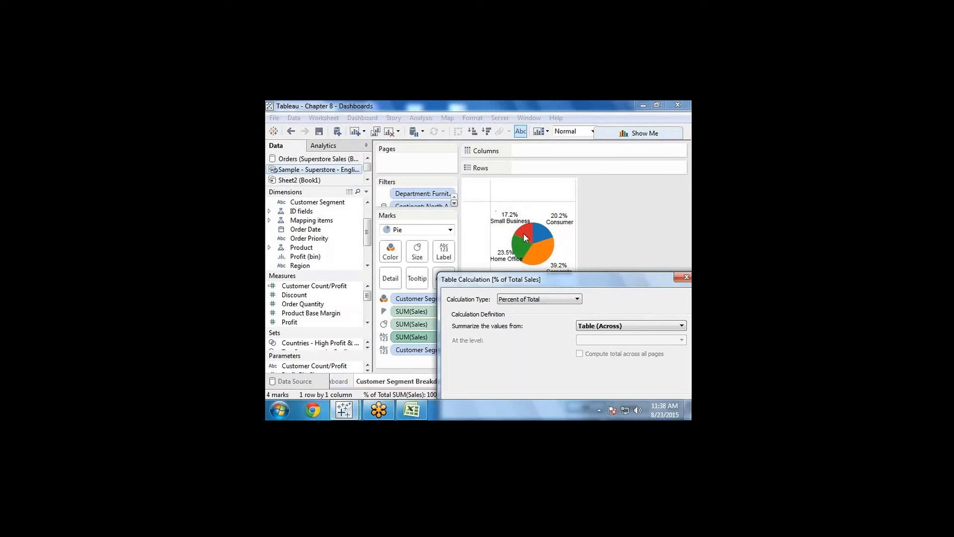
left_click_drag(559, 276, 413, 197)
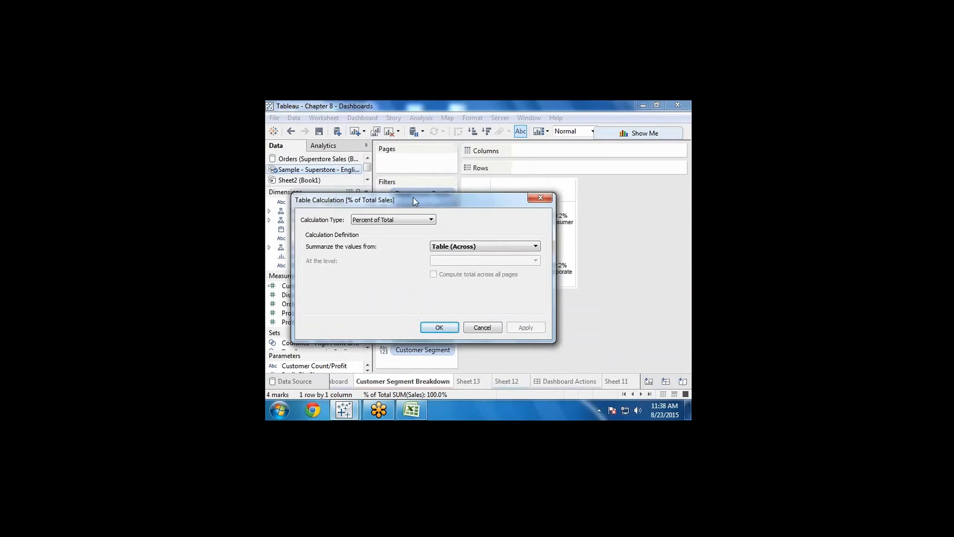
left_click(547, 198)
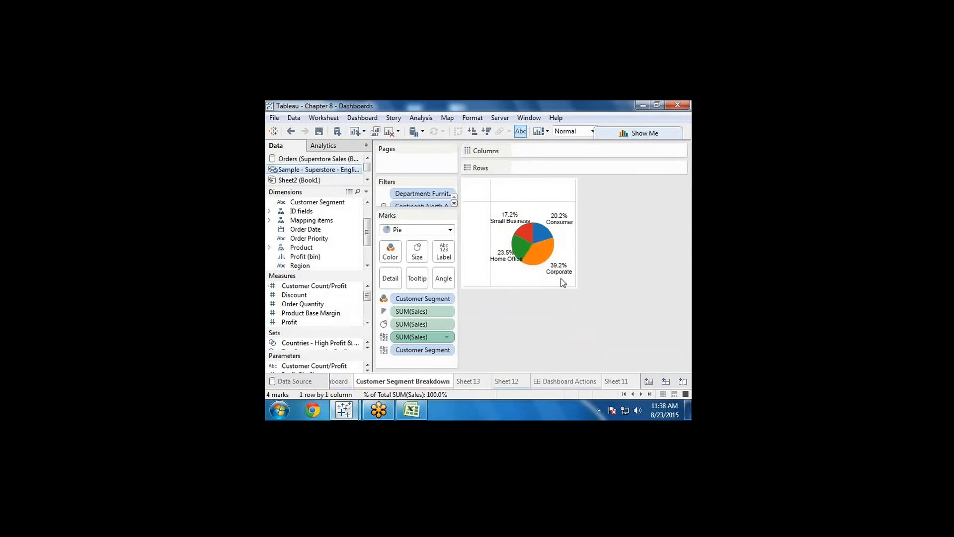
Take Customer Segment off the pie's Color and put it back after searching the fields for "custo"
mouse_move(564, 279)
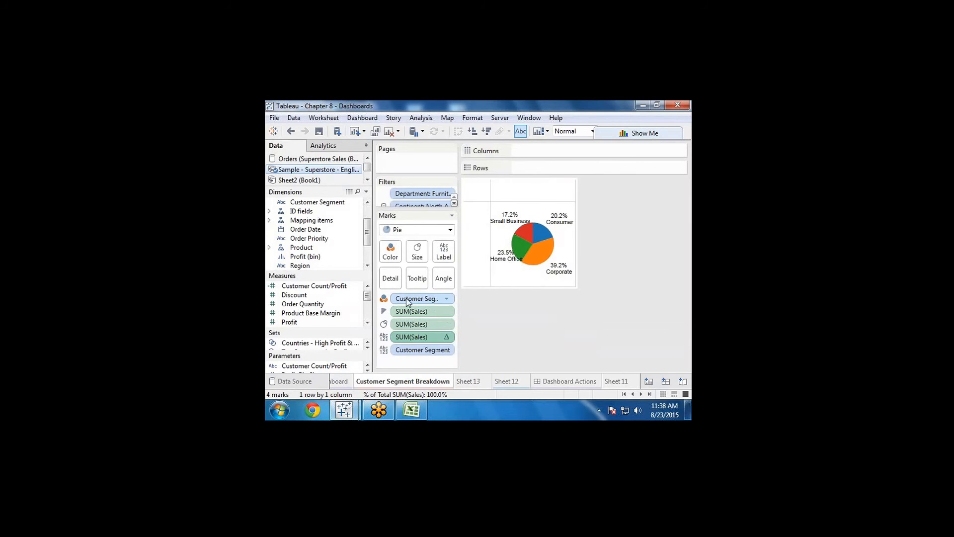
left_click_drag(409, 300, 308, 250)
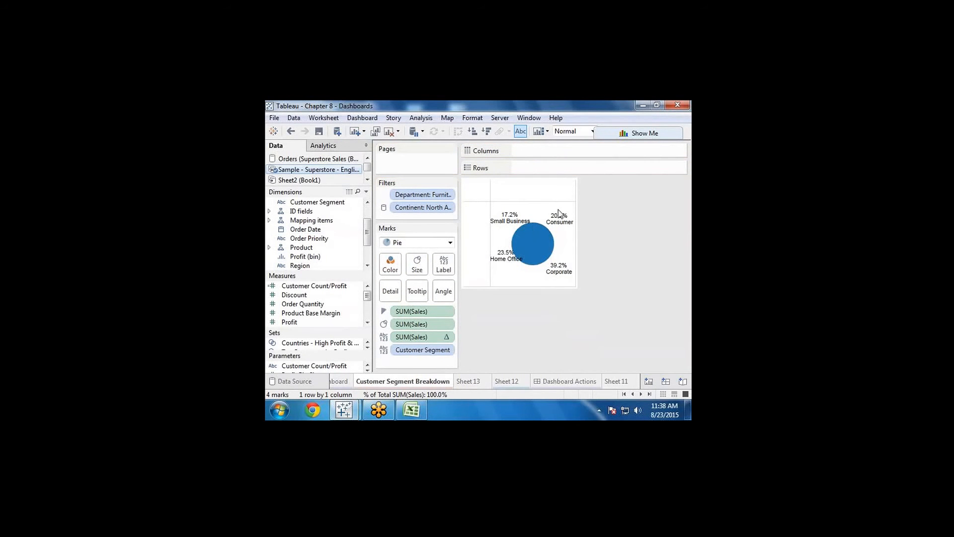
mouse_move(526, 253)
scroll(359, 265, "down", 2)
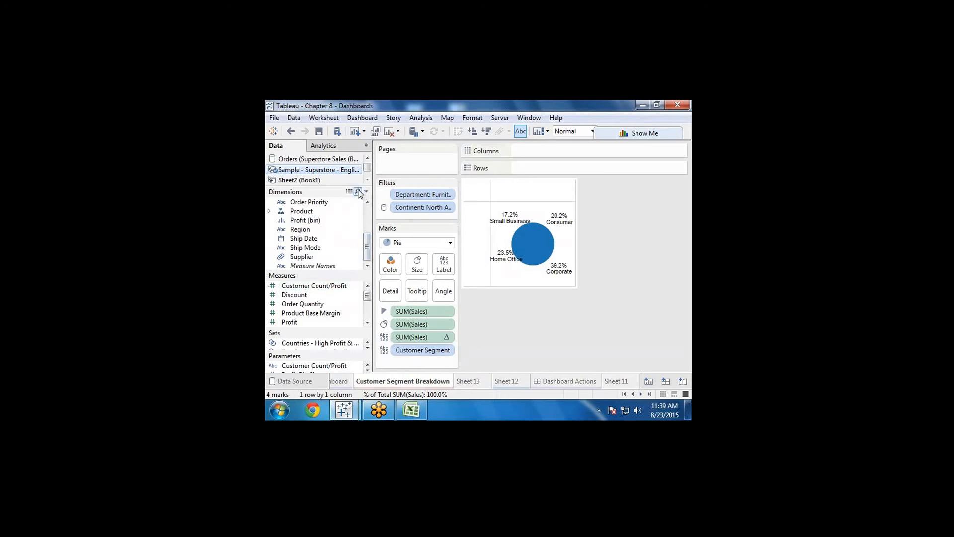
left_click(358, 191)
type("custo")
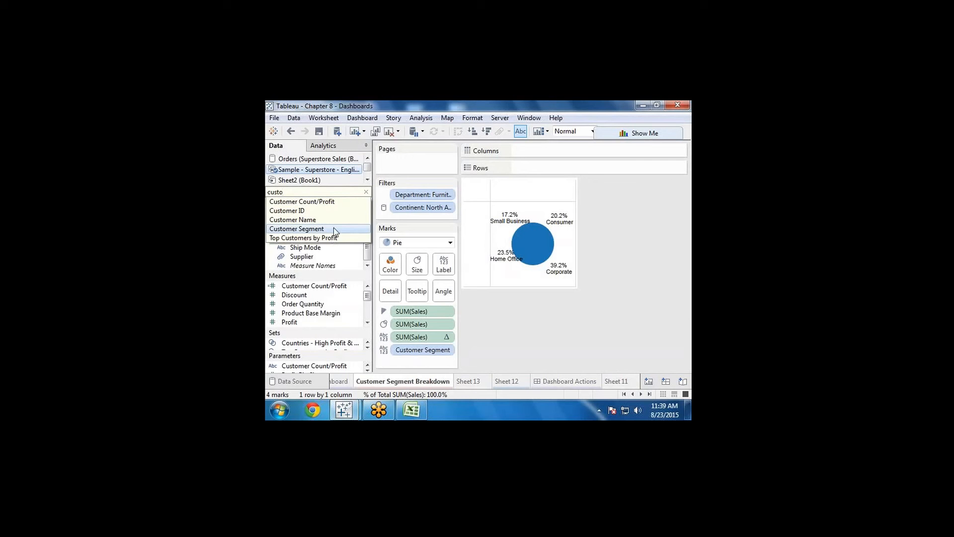
left_click(333, 228)
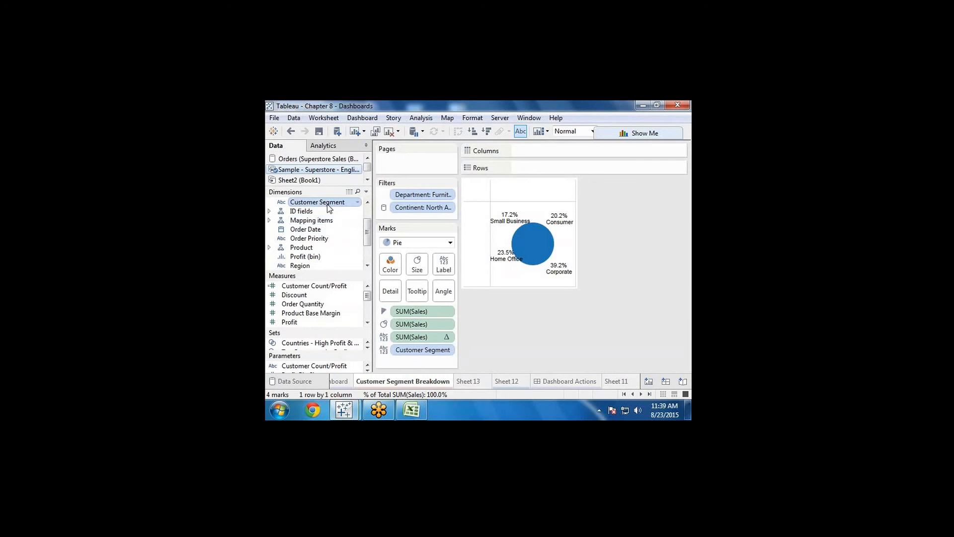
left_click_drag(327, 204, 390, 263)
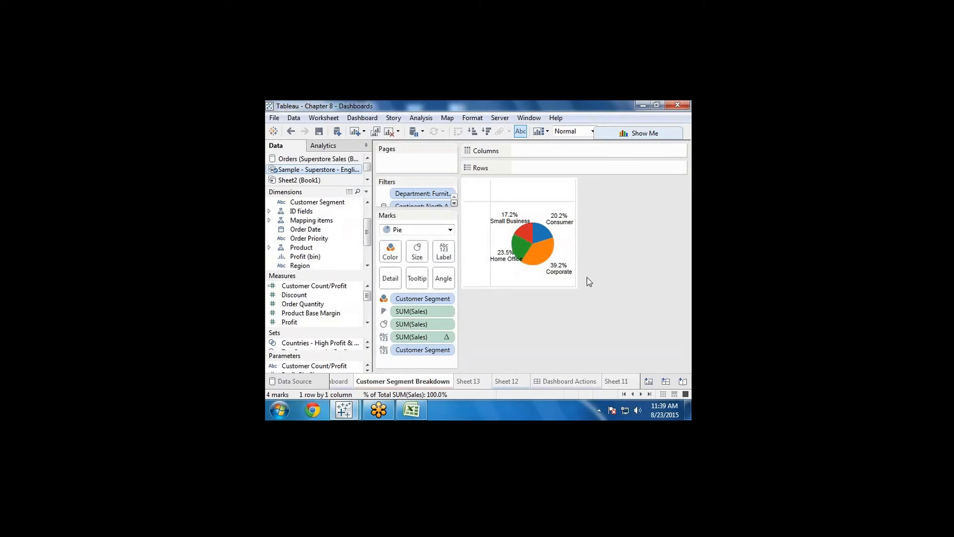
Try removing SUM(Sales) from the pie's Size and undo the removal
mouse_move(546, 243)
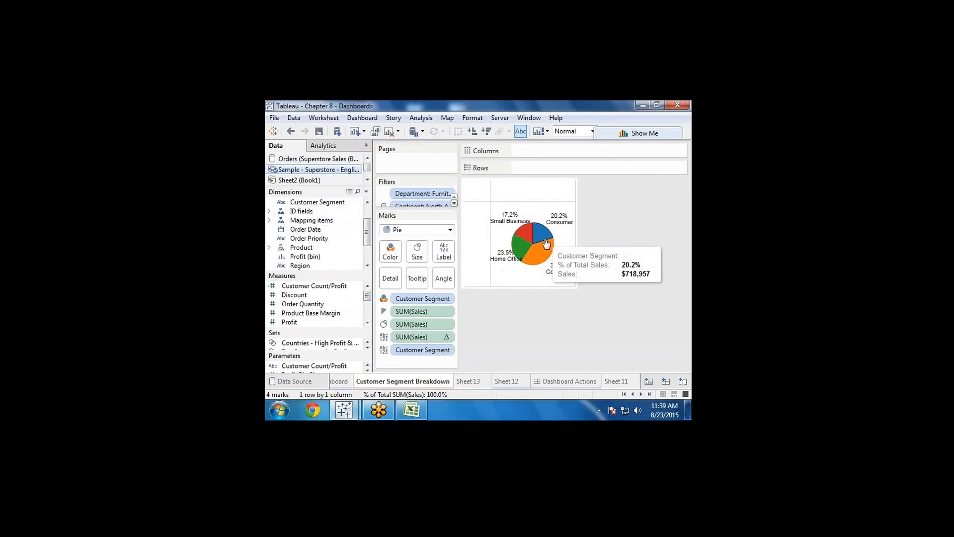
left_click_drag(426, 324, 343, 266)
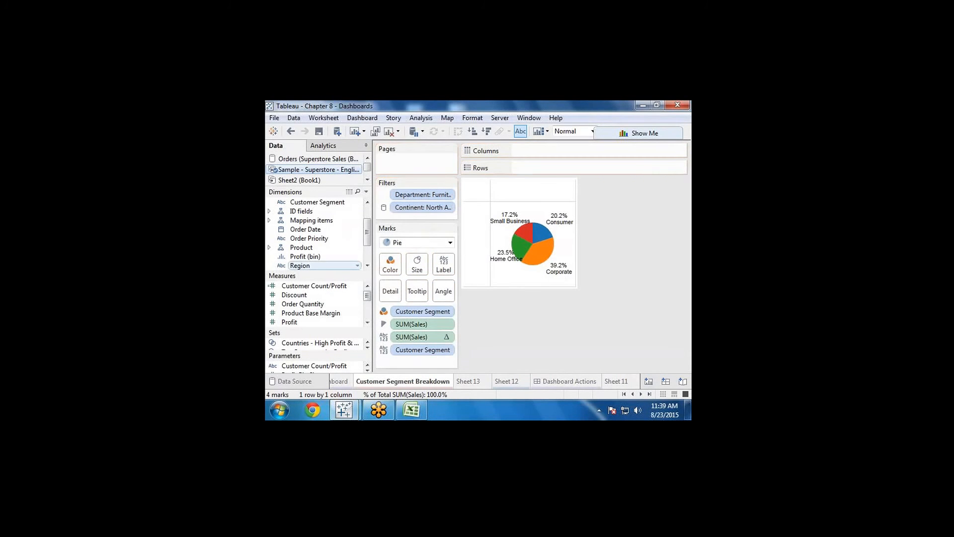
key("ctrl+z")
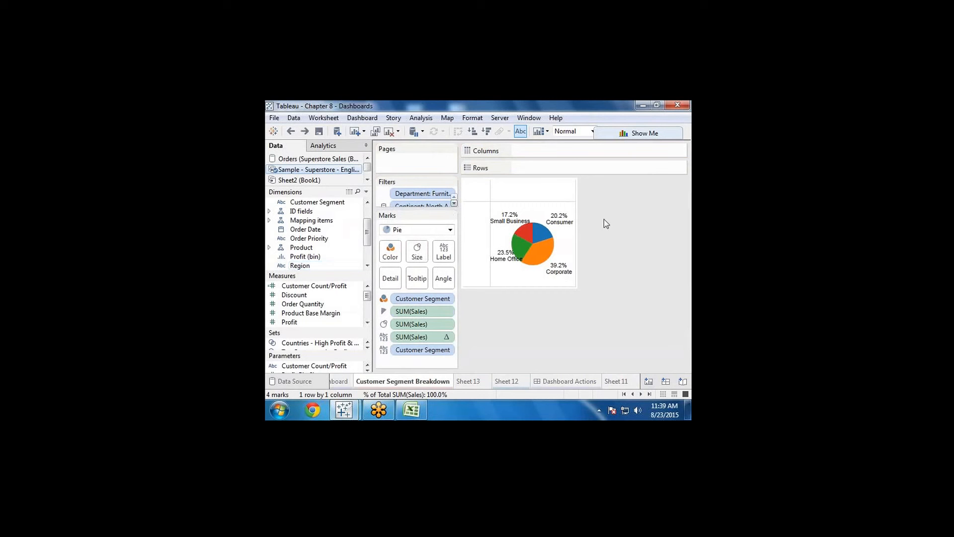
Enlarge the pie chart's view area in both width and height
left_click_drag(574, 233, 639, 226)
left_click_drag(536, 288, 536, 348)
Try a much larger mark size for the pie, undo it and check the size setting again
left_click(423, 258)
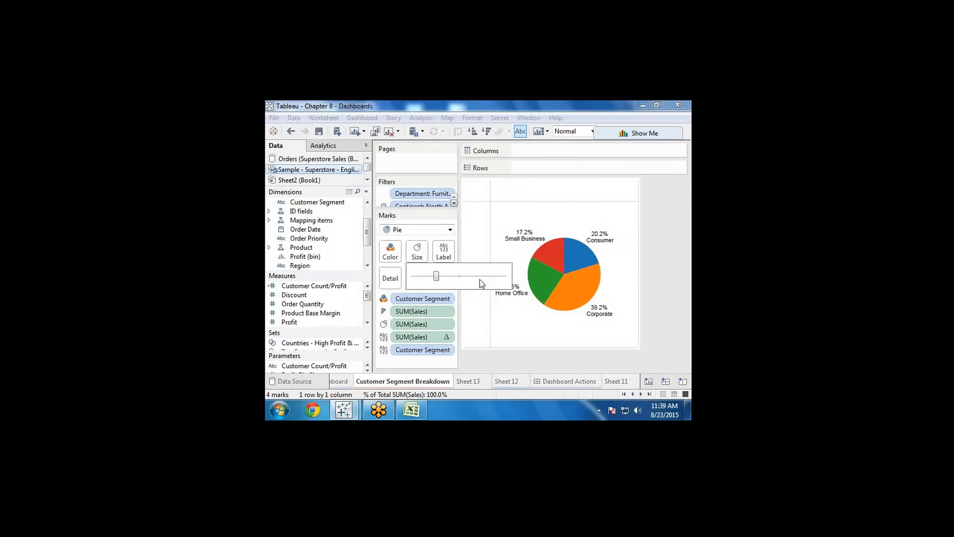
left_click(479, 277)
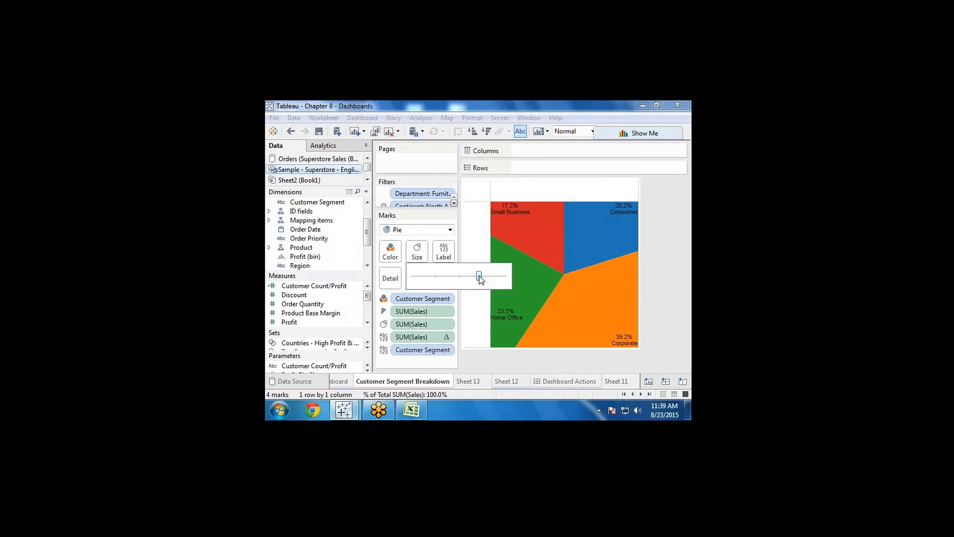
left_click(472, 228)
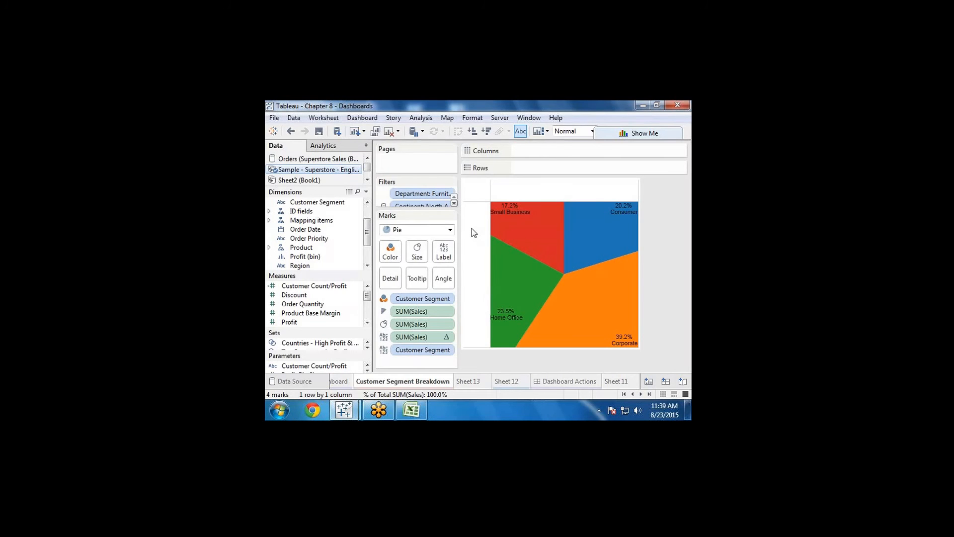
key("ctrl+z")
left_click(416, 252)
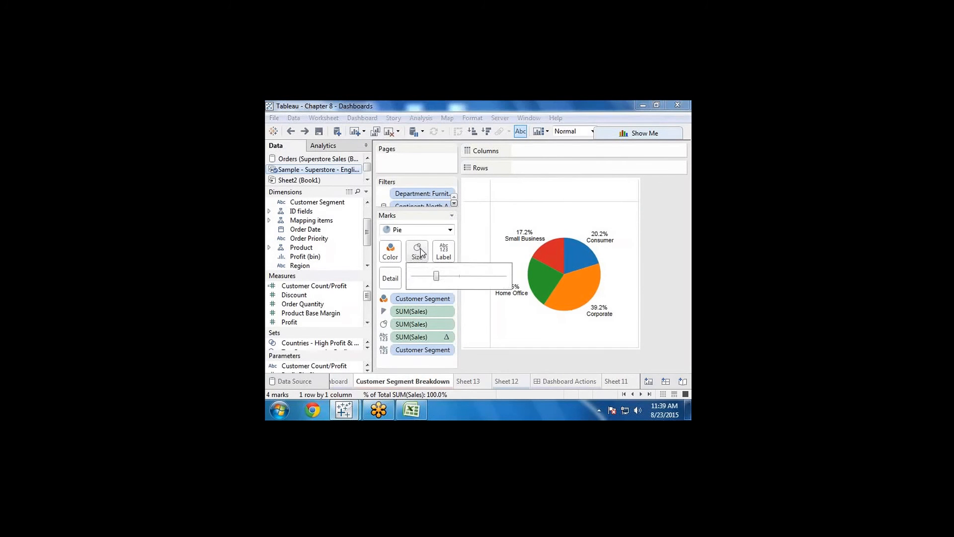
left_click(477, 226)
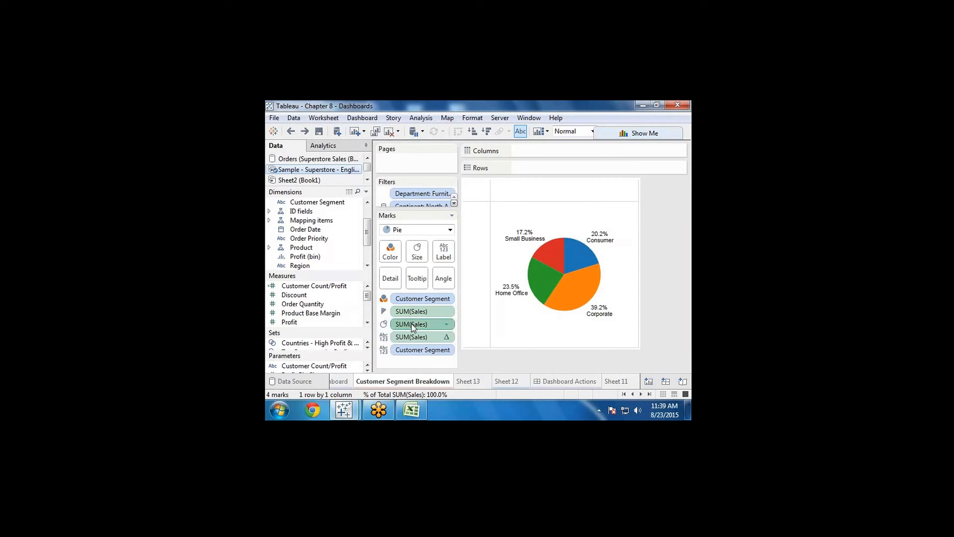
Remove SUM(Sales) from the pie's Size and add Sales to Size again after searching the fields for "sal"
left_click_drag(411, 324, 328, 286)
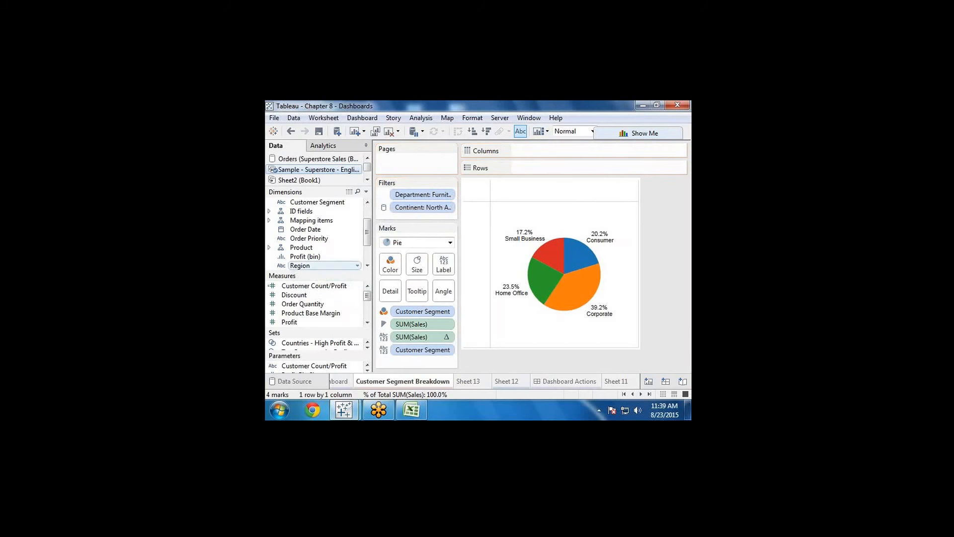
left_click(357, 191)
type("sal")
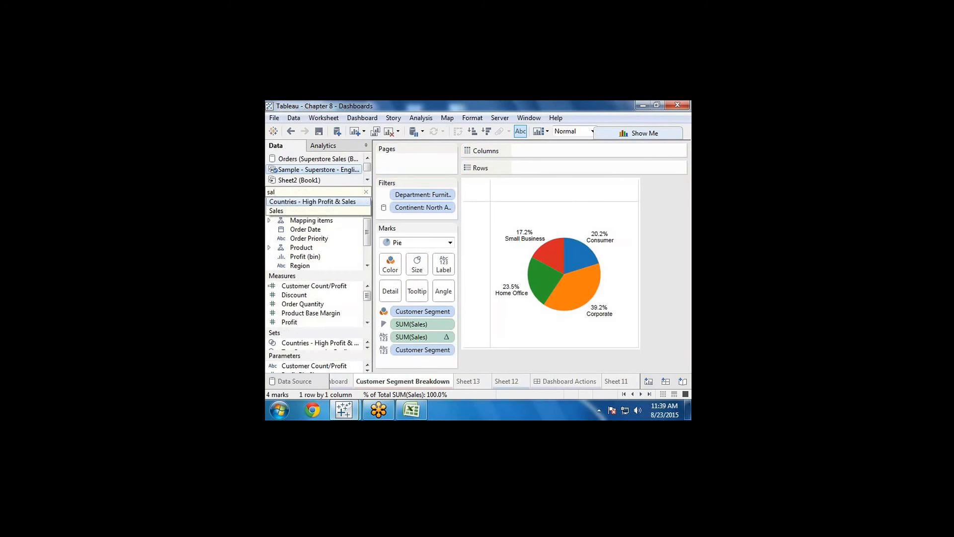
left_click(338, 211)
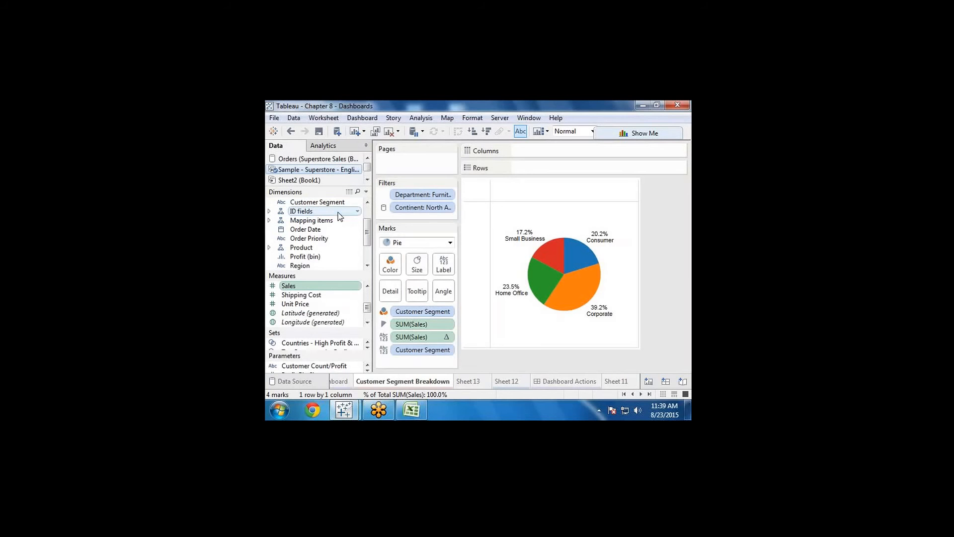
left_click_drag(303, 287, 417, 262)
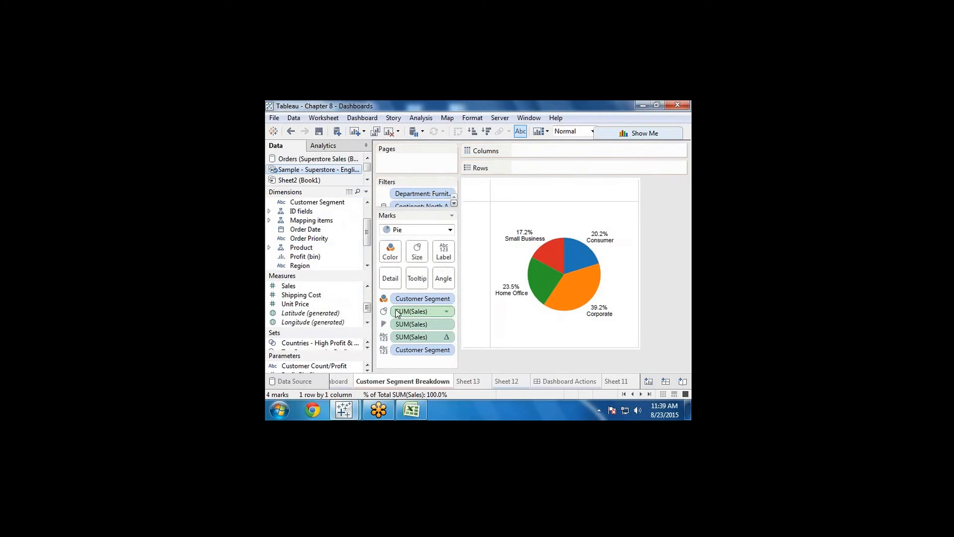
Increase the pie's mark size slightly so it fills more of the enlarged view
left_click(417, 251)
left_click_drag(435, 276, 446, 276)
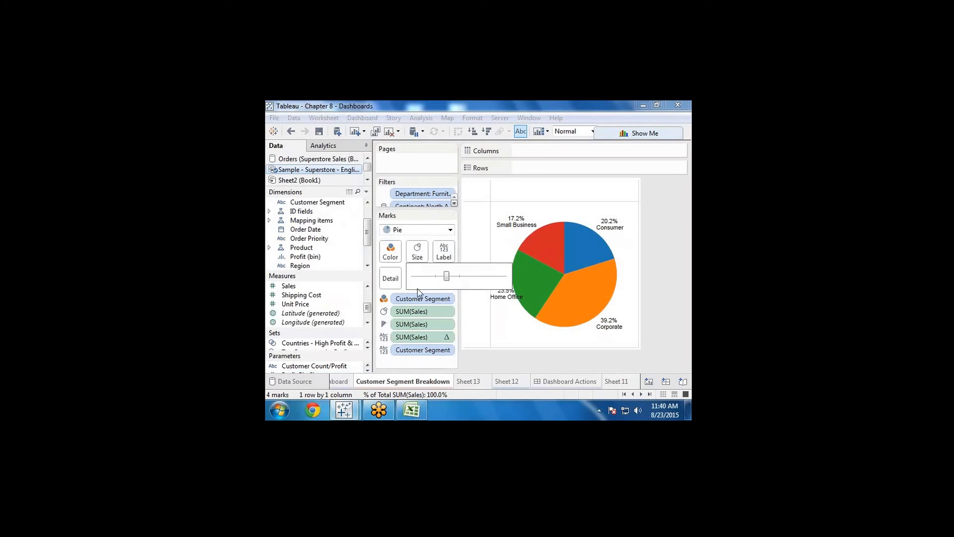
left_click(476, 354)
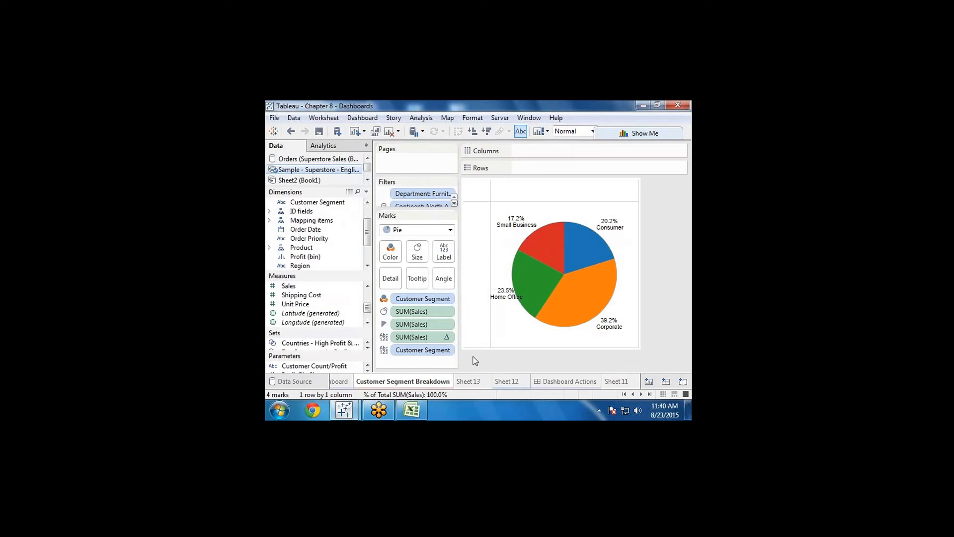
Return to the Tiled Dashboard, widen Product Sales Contribution to Total and give the lower row of charts more height
left_click(340, 382)
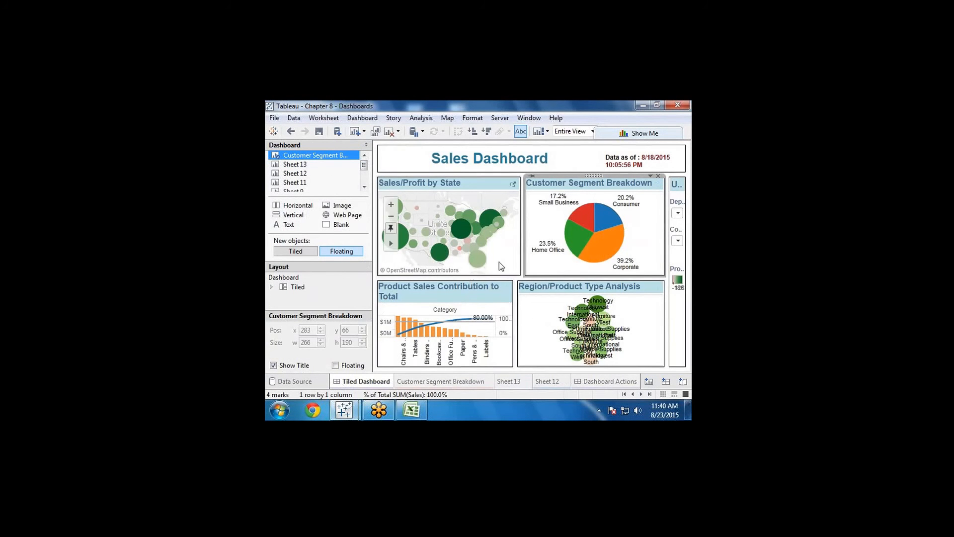
left_click(514, 300)
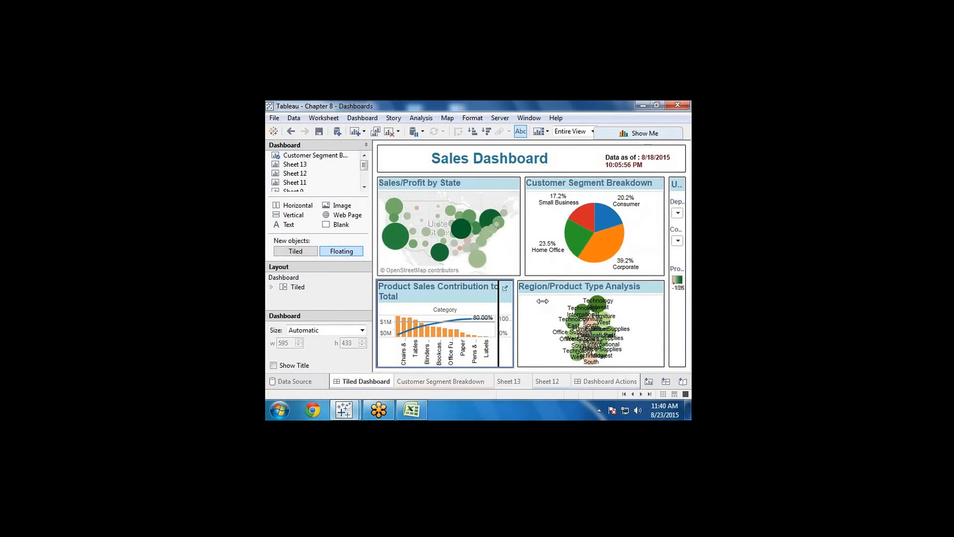
left_click_drag(515, 311, 539, 311)
left_click_drag(478, 276, 480, 230)
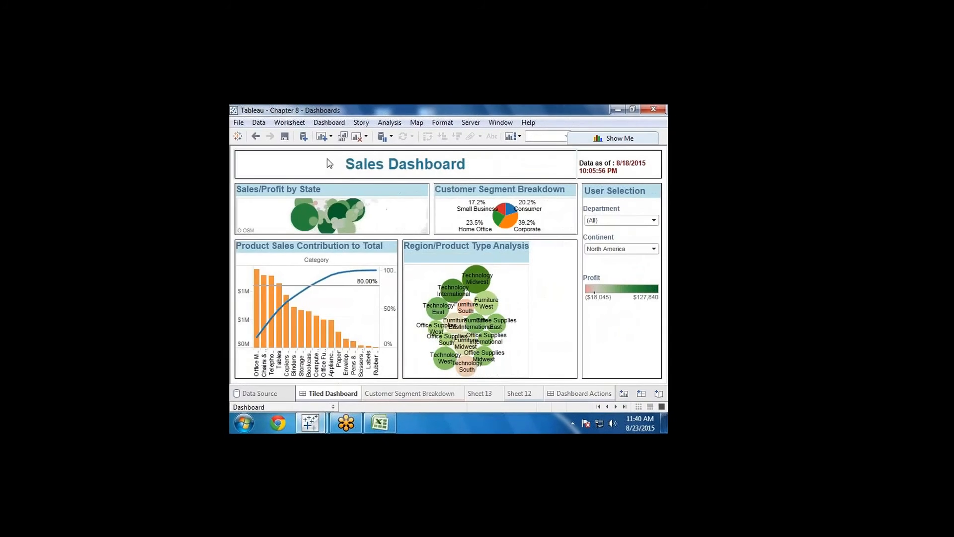
left_click_drag(405, 307, 428, 302)
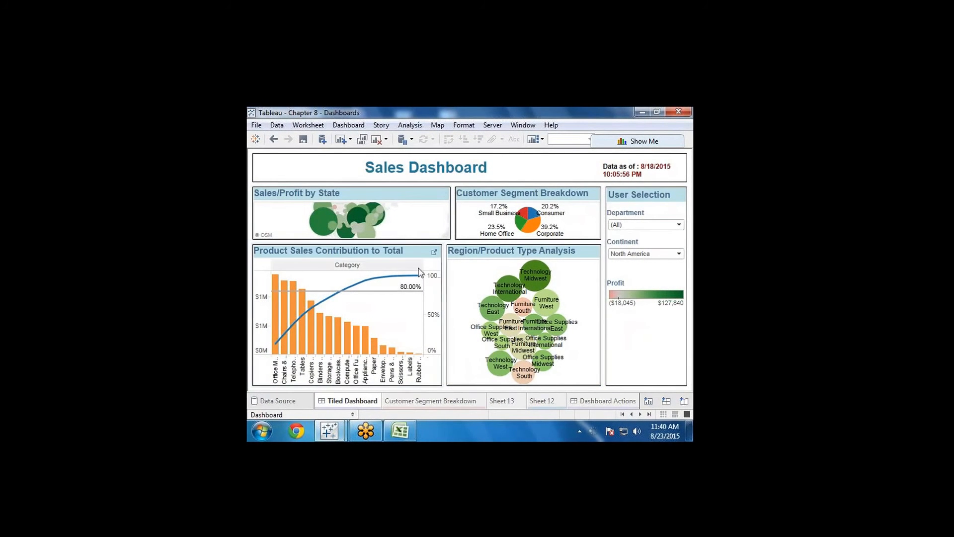
Go to the Product Sales Contribution to Total worksheet and turn off Dual Axis for the second SUM(Sales) in Rows
left_click(436, 259)
left_click(435, 252)
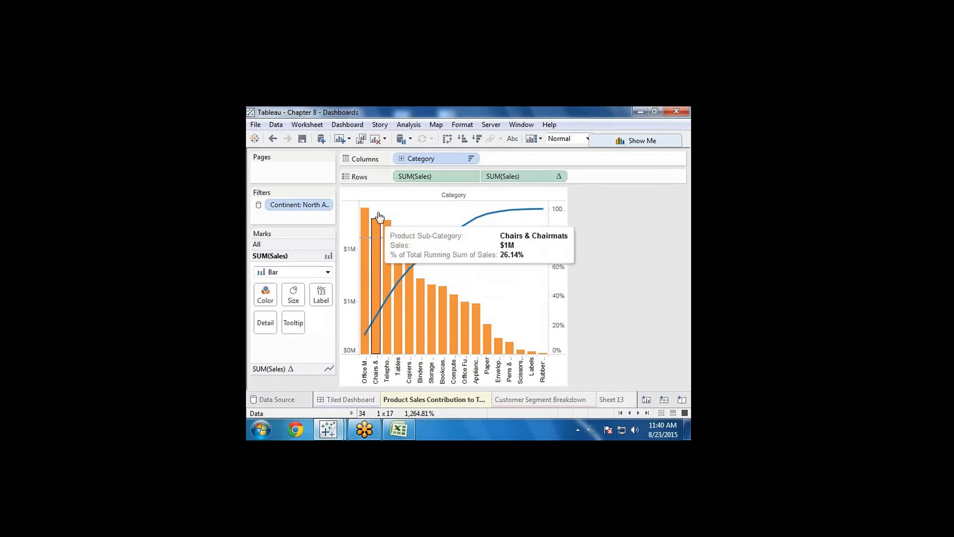
left_click(559, 176)
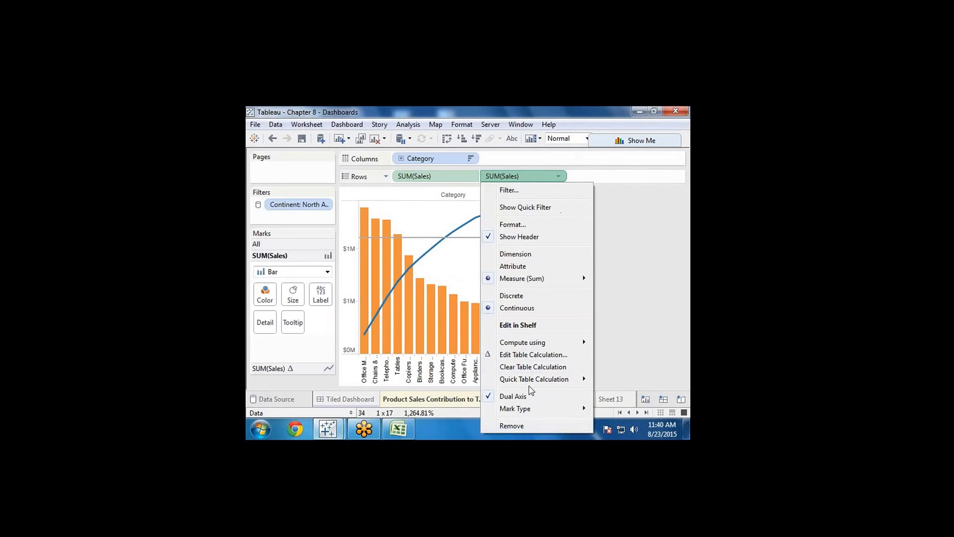
left_click(524, 398)
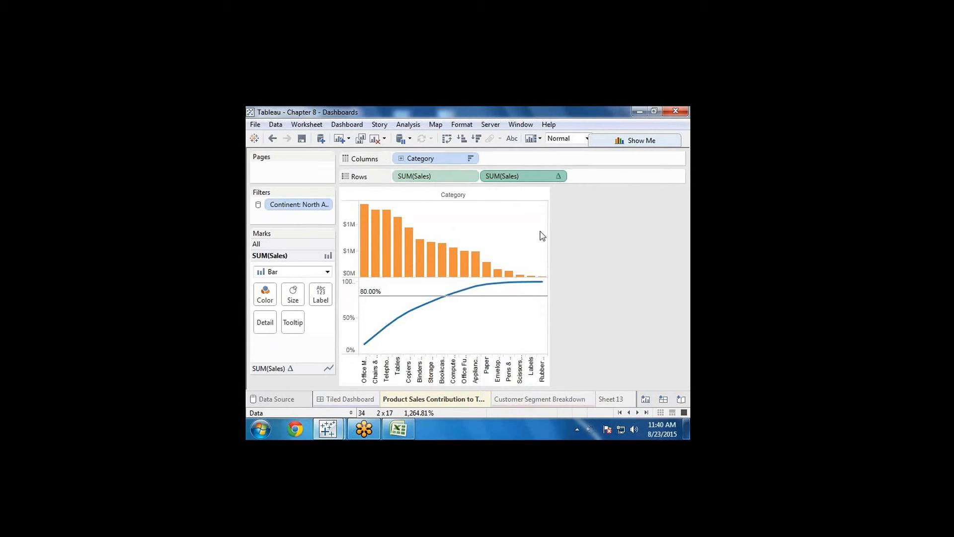
mouse_move(379, 212)
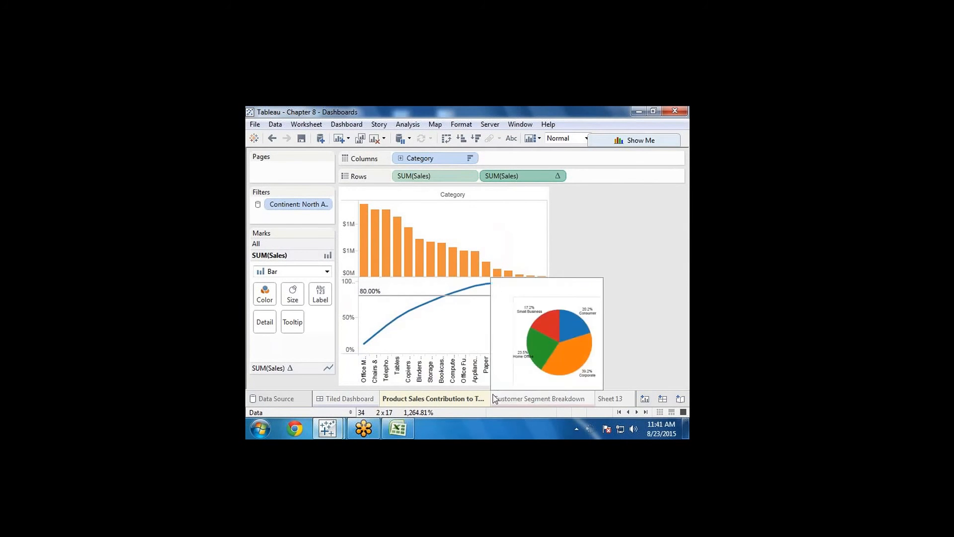
Open the sheet commands for the Product Sales Contribution to Total worksheet
right_click(466, 398)
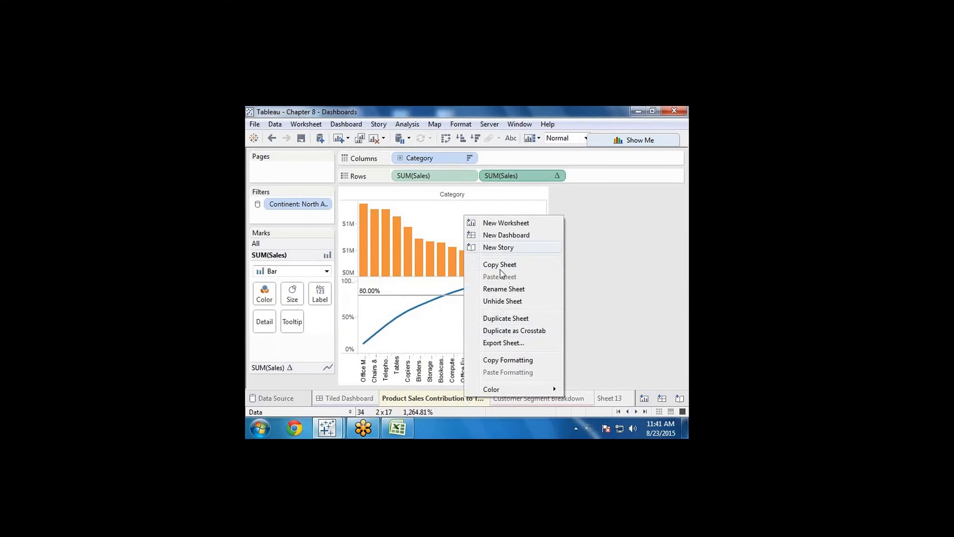
Unhide the Product Sales Contribution to Total sheet and hide the Customer Segment Breakdown sheet
left_click(498, 302)
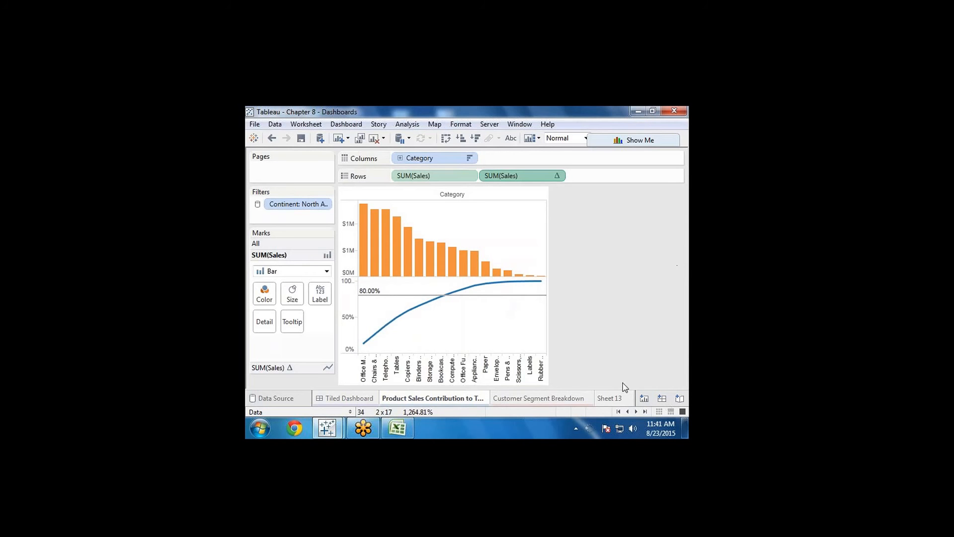
left_click(492, 400)
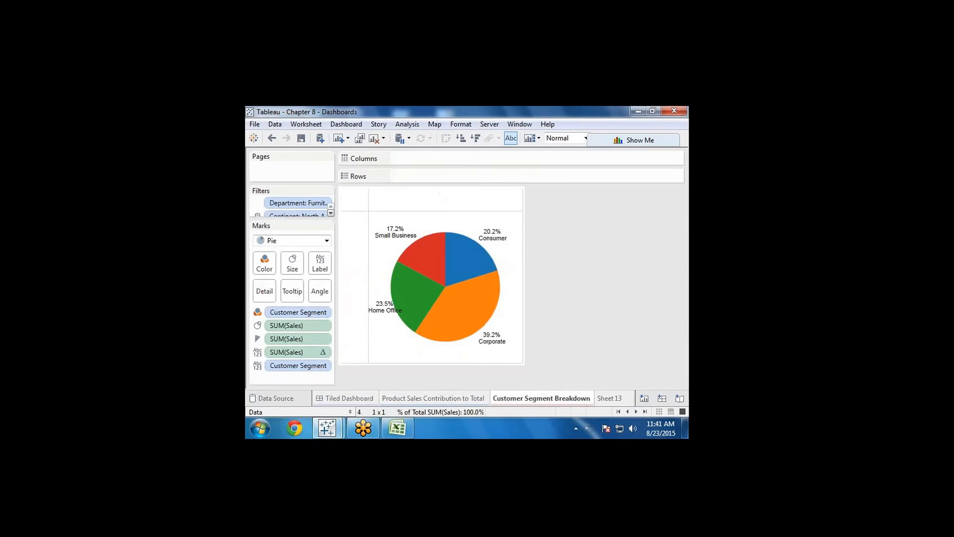
right_click(497, 400)
key("Escape")
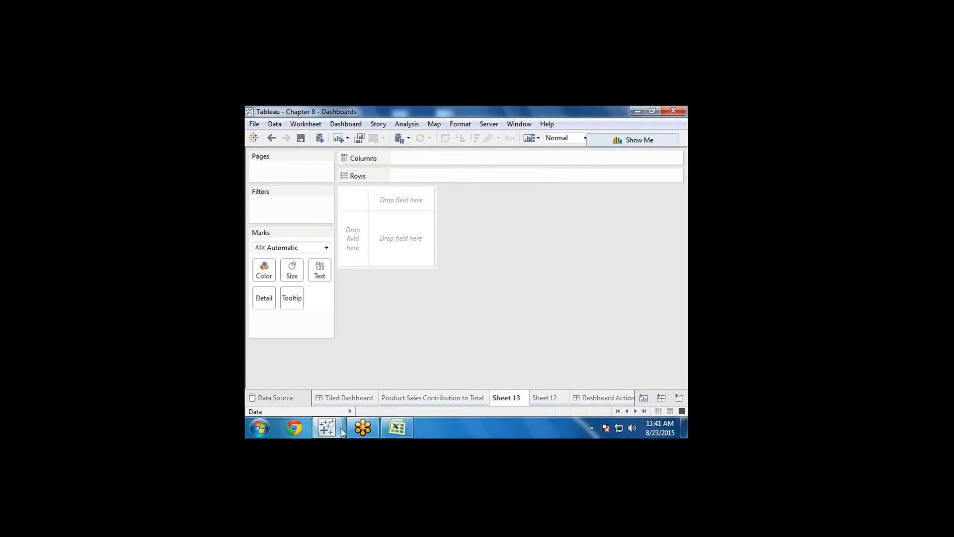
Show the data pane on Sheet 13, find the Category field and place it on Rows
left_click(350, 411)
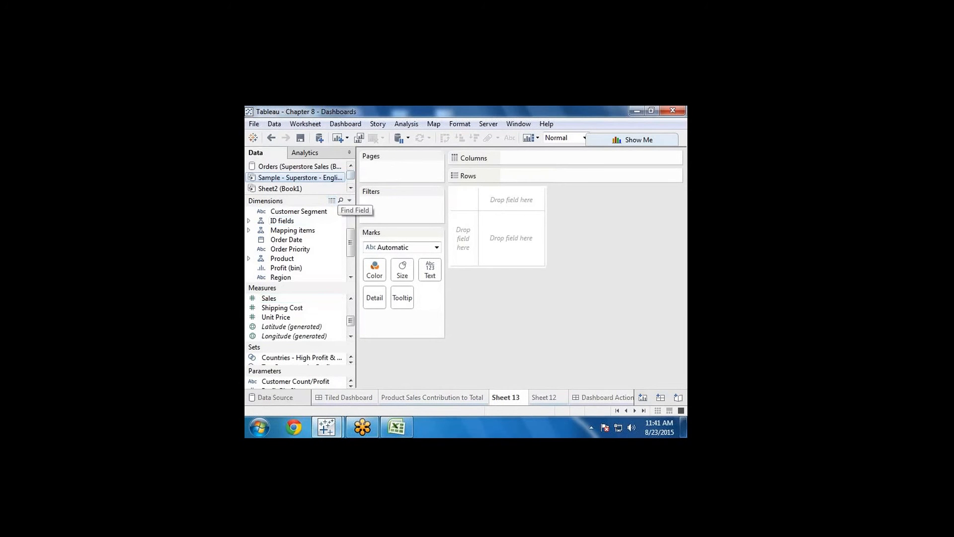
left_click(341, 200)
type("c")
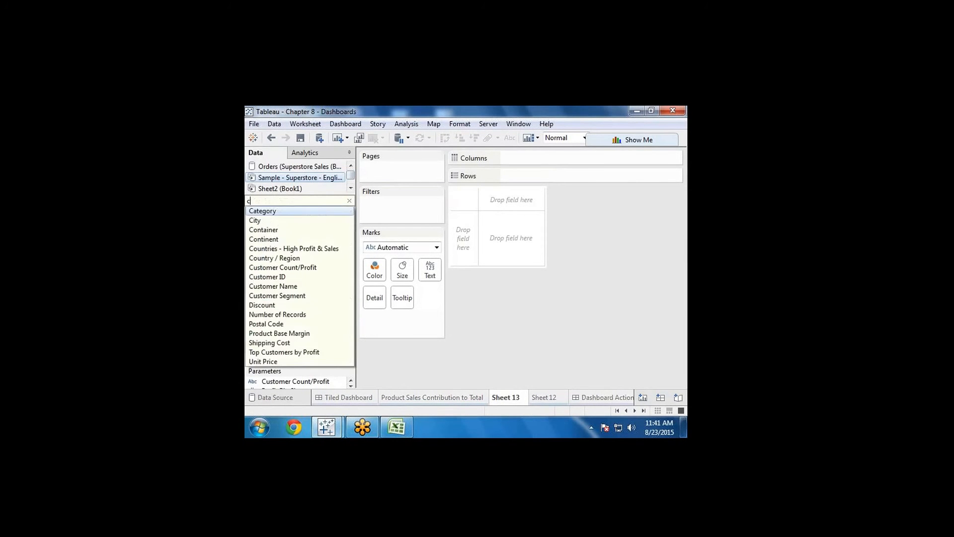
type("ate")
left_click(333, 210)
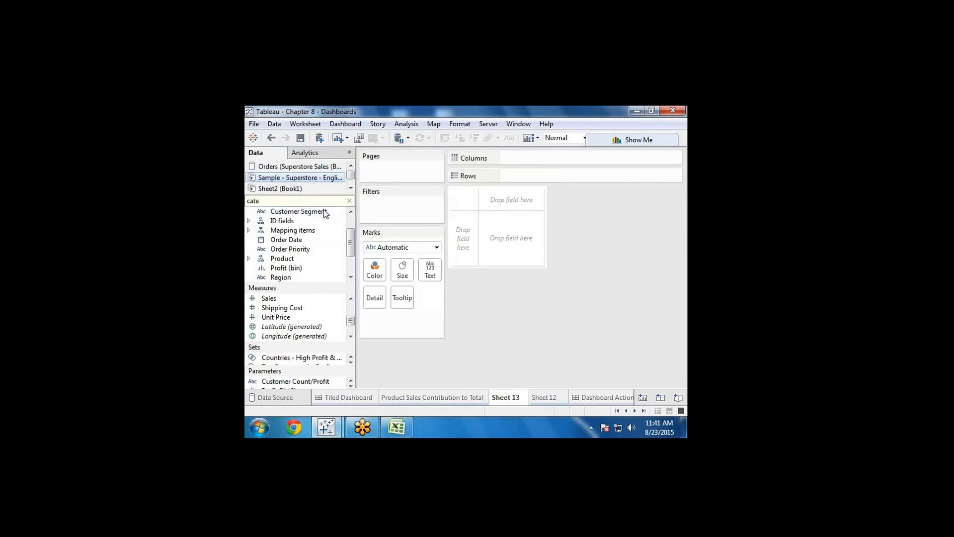
left_click_drag(293, 211, 519, 175)
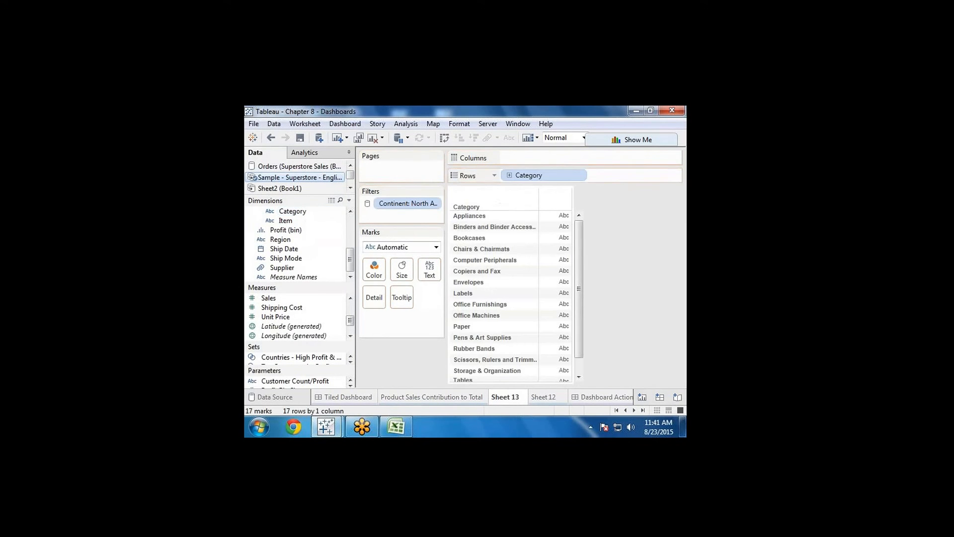
scroll(579, 270, "down", 1)
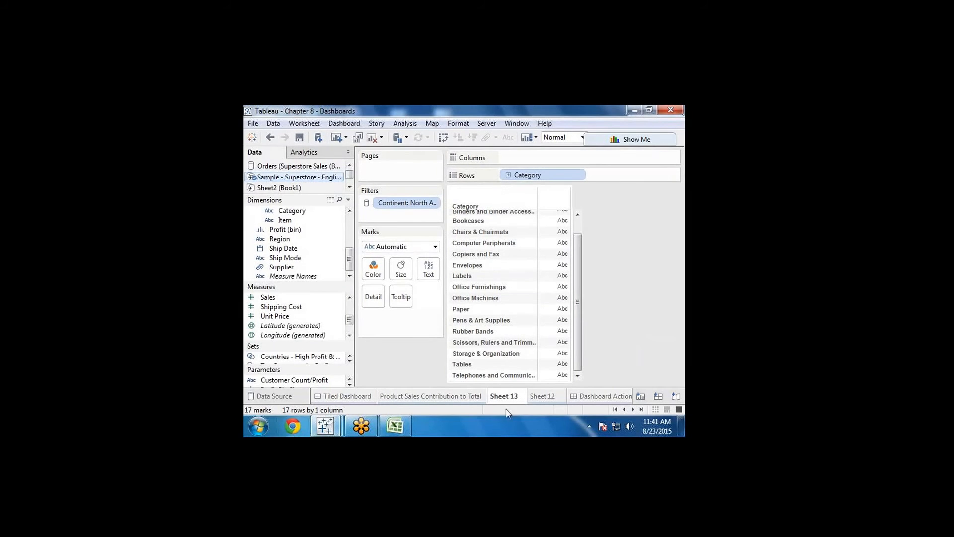
On Product Sales Contribution to Total, enlarge the category label area to read the full names and shrink it again
left_click(411, 396)
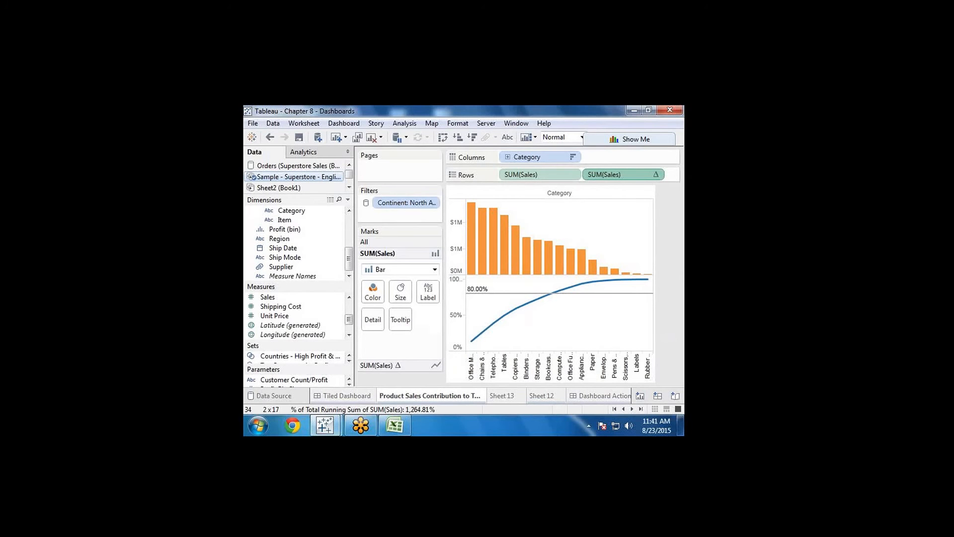
left_click_drag(500, 334, 501, 335)
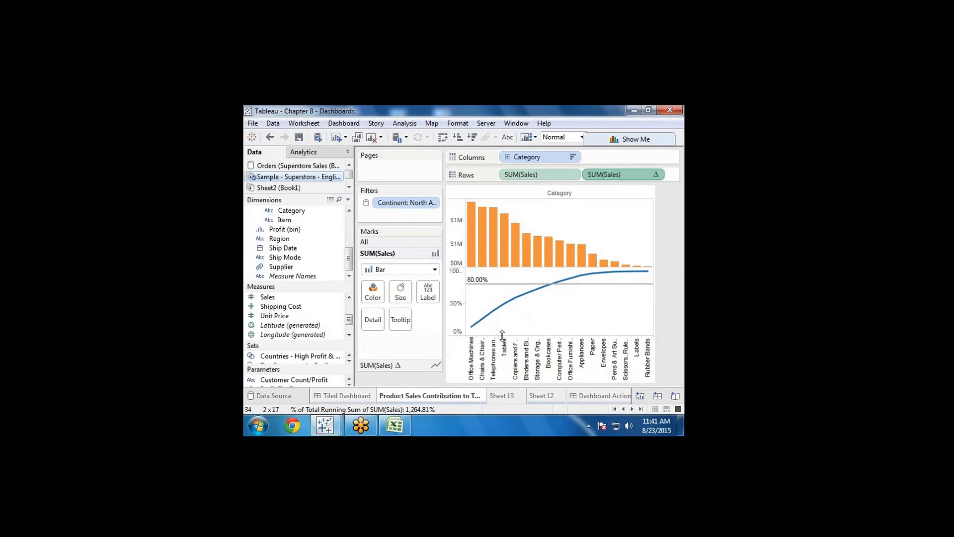
left_click_drag(502, 335, 502, 324)
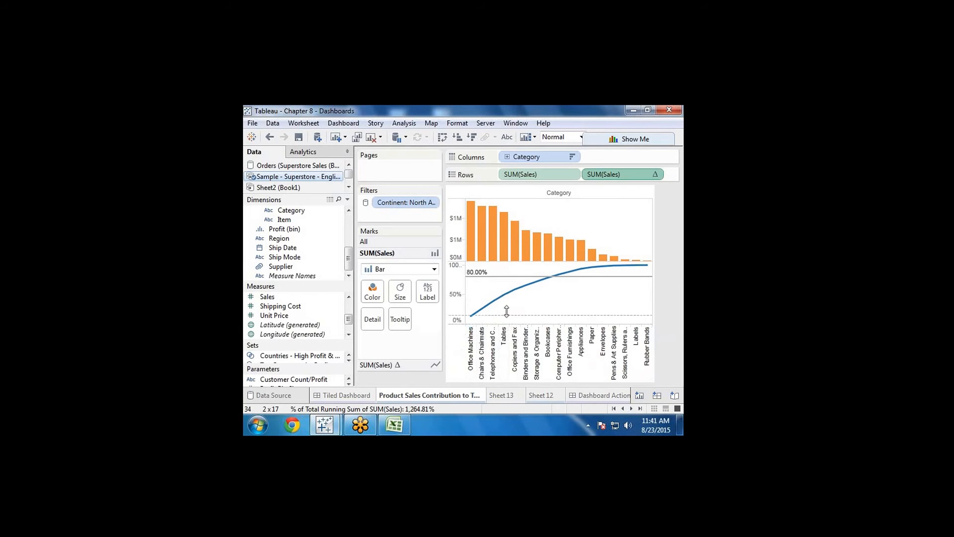
left_click_drag(506, 324, 507, 311)
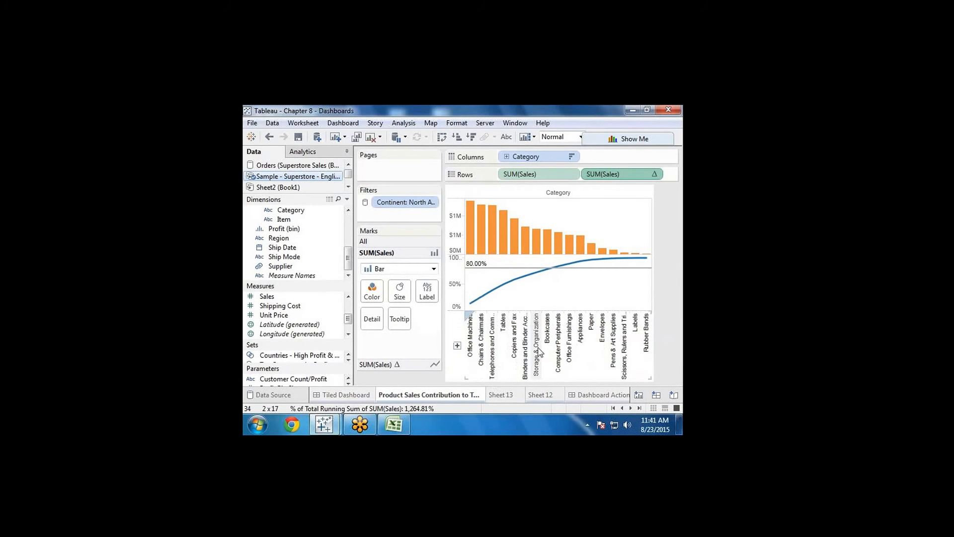
mouse_move(500, 242)
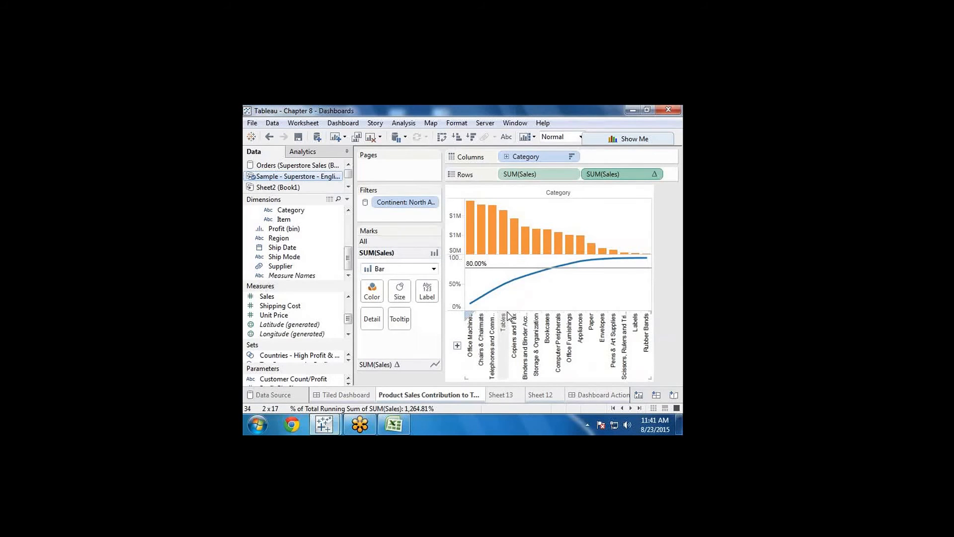
left_click_drag(507, 312, 507, 347)
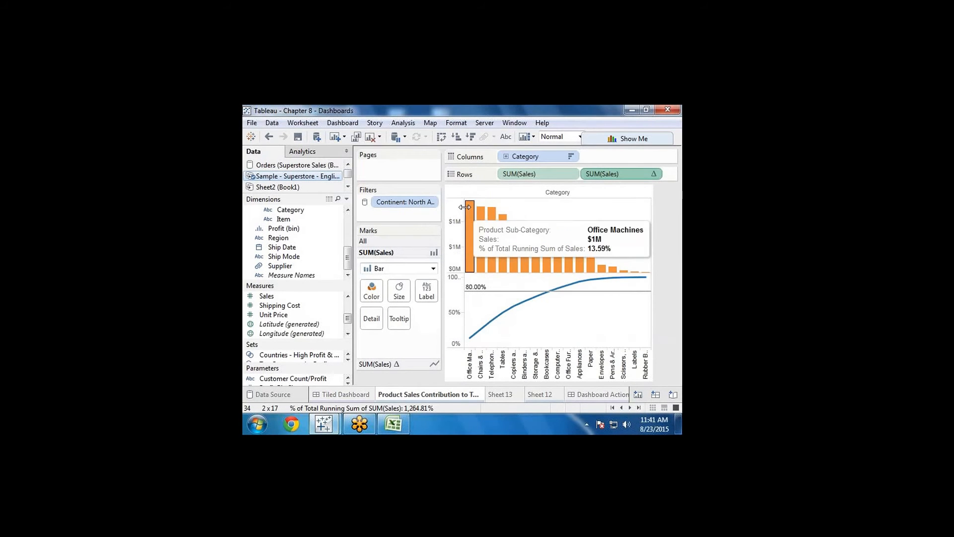
Review the sort settings of the Category field on Columns and close them without changes
left_click(570, 175)
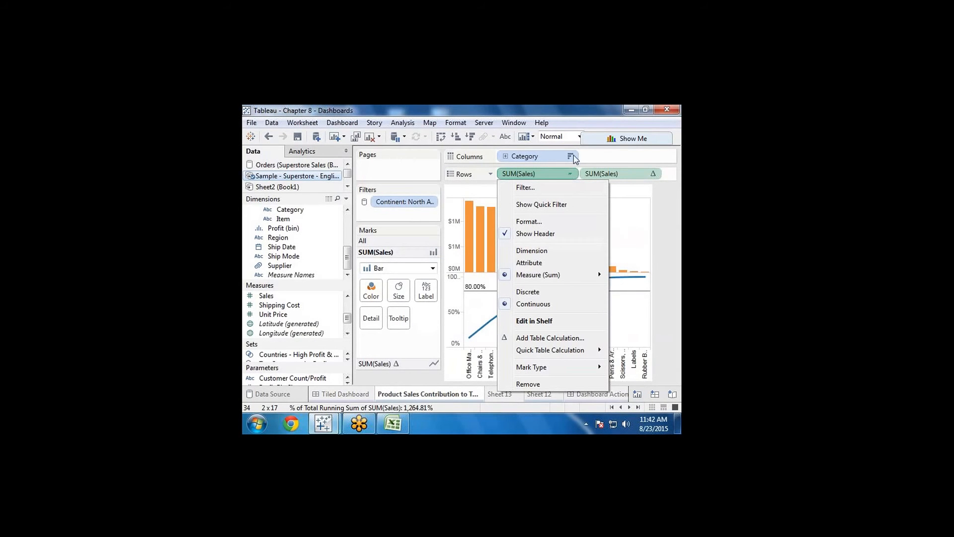
left_click(570, 156)
left_click(570, 156)
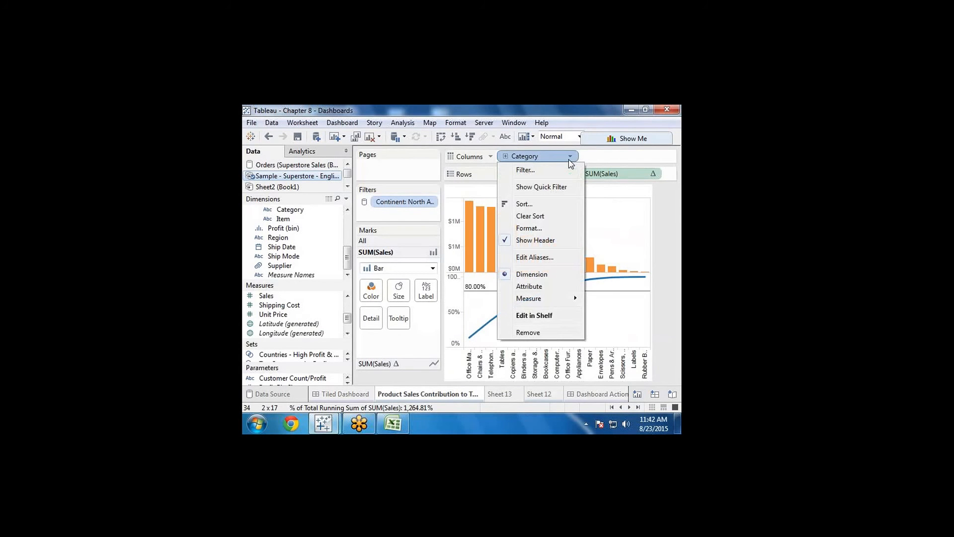
left_click(550, 208)
left_click_drag(527, 252, 446, 143)
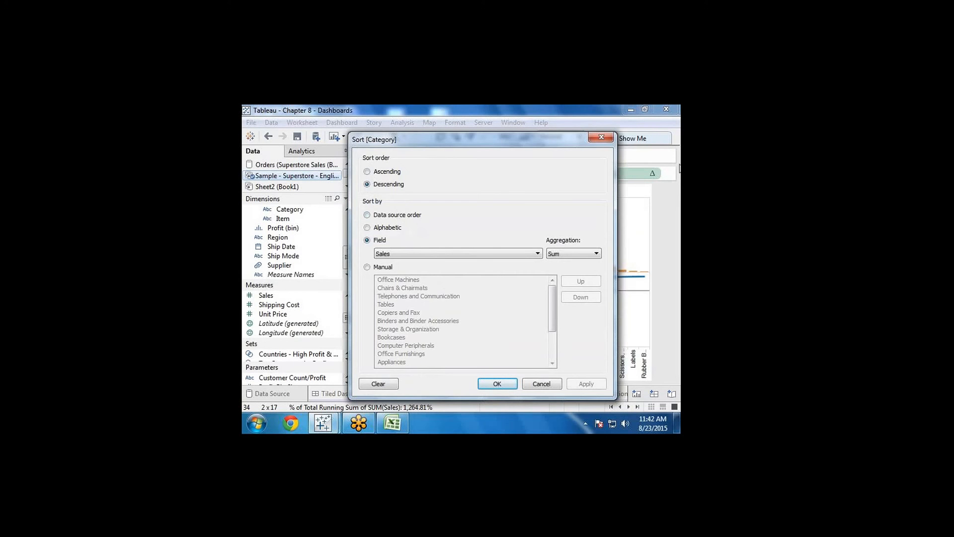
left_click(600, 138)
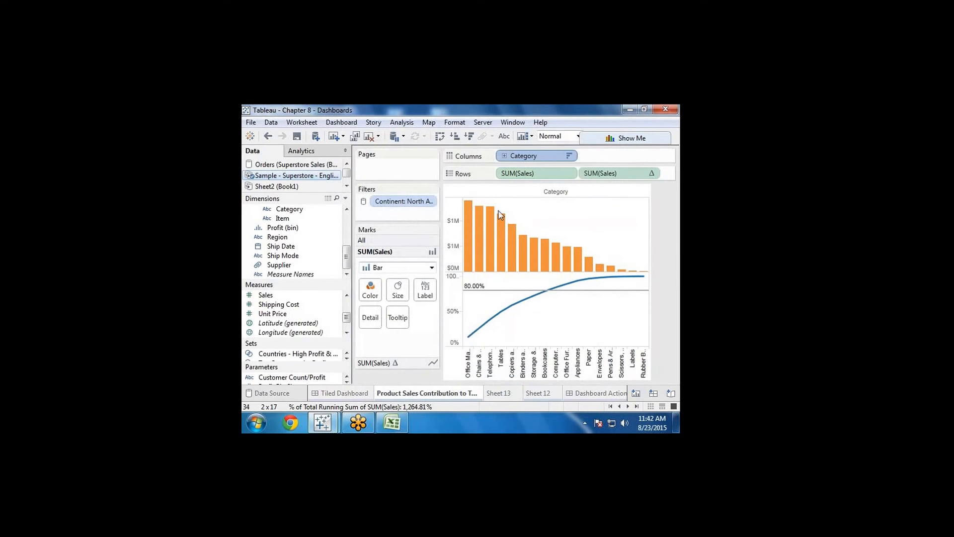
Open the Tableau Server sign-in for publishing the workbook and close it without connecting
mouse_move(479, 330)
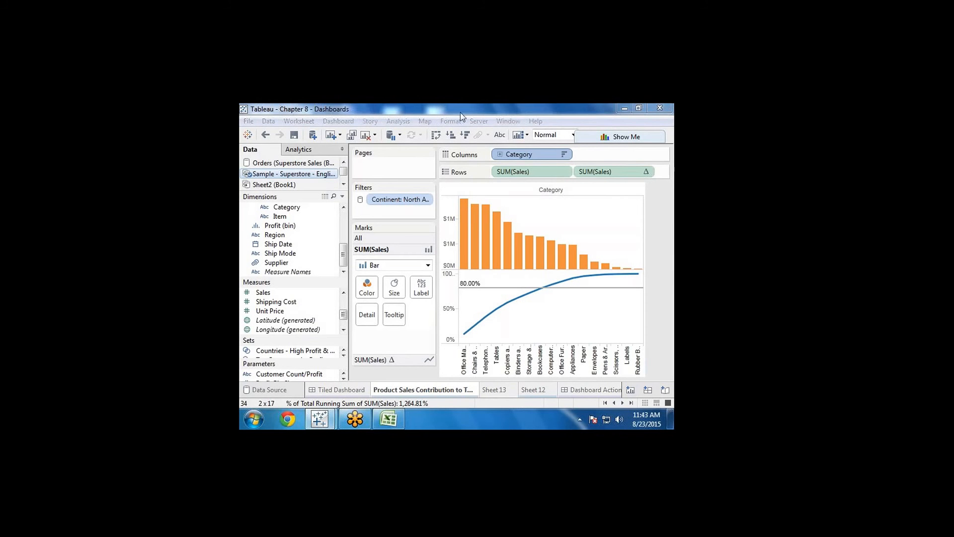
left_click(478, 121)
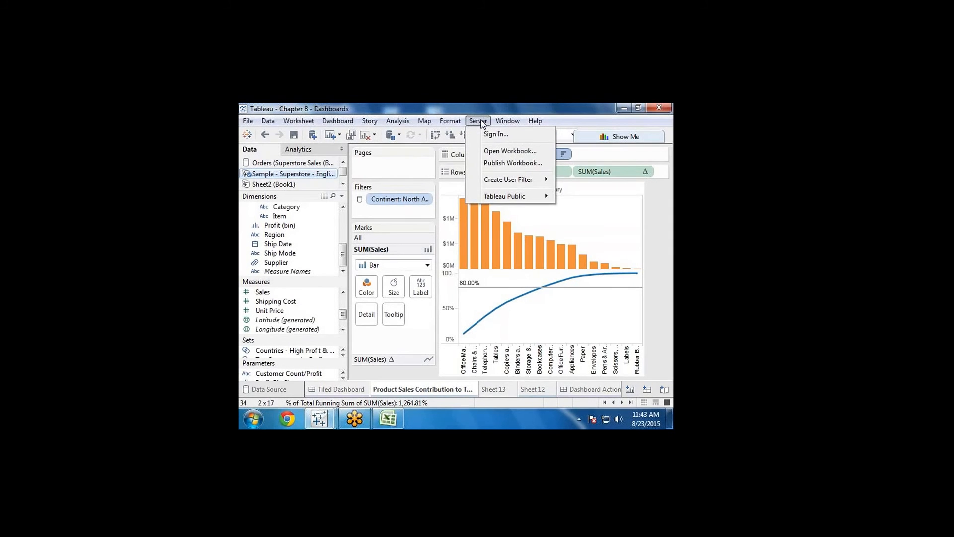
left_click(497, 163)
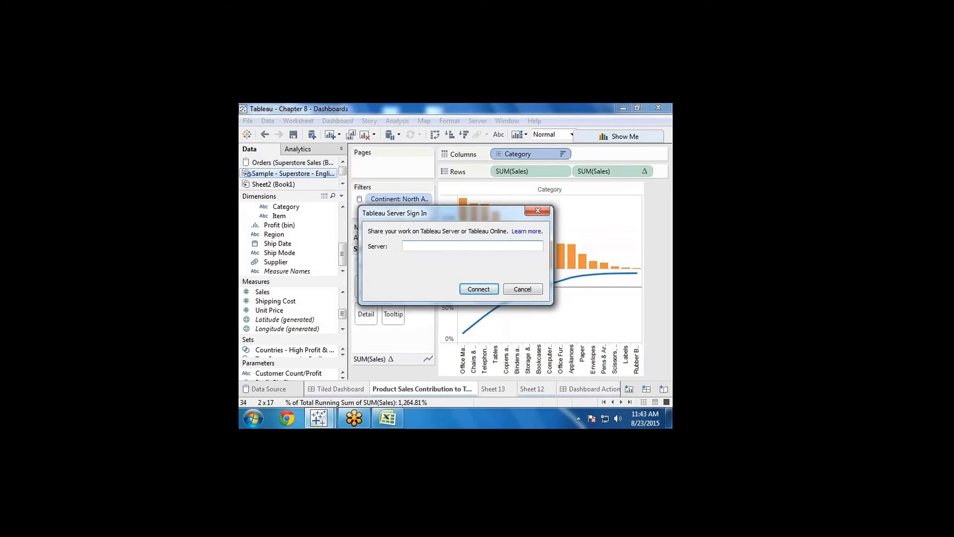
left_click(536, 210)
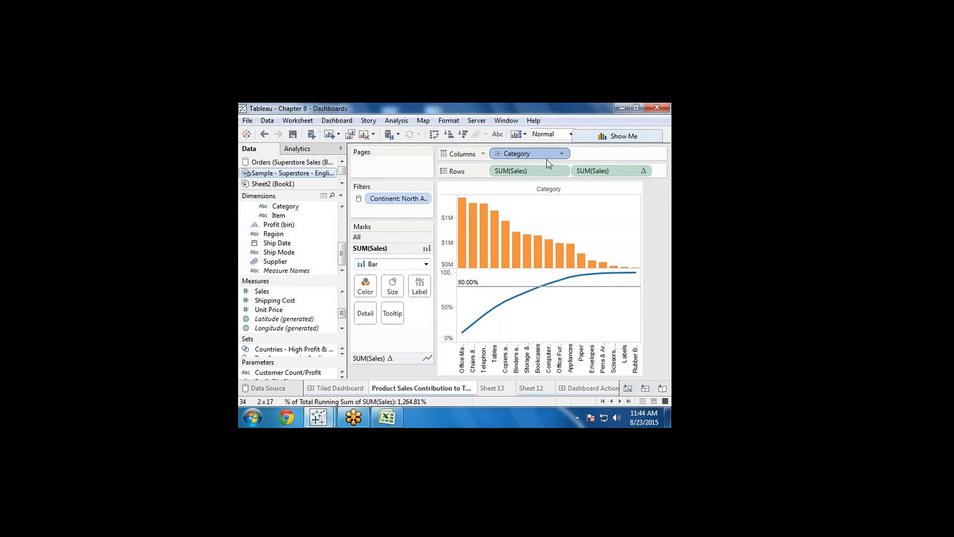
Examine the cumulative sales line and review the settings of its 80% reference line without changing them
mouse_move(546, 294)
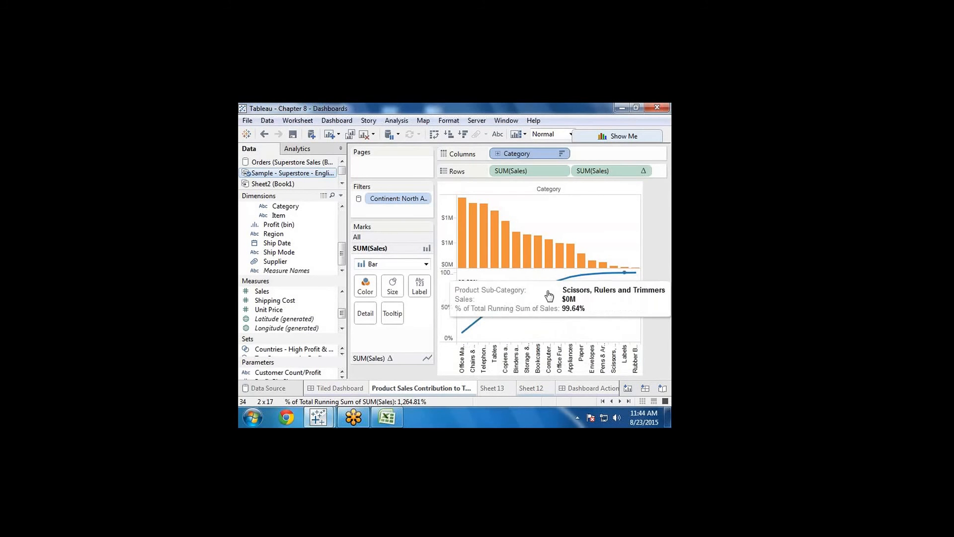
mouse_move(478, 335)
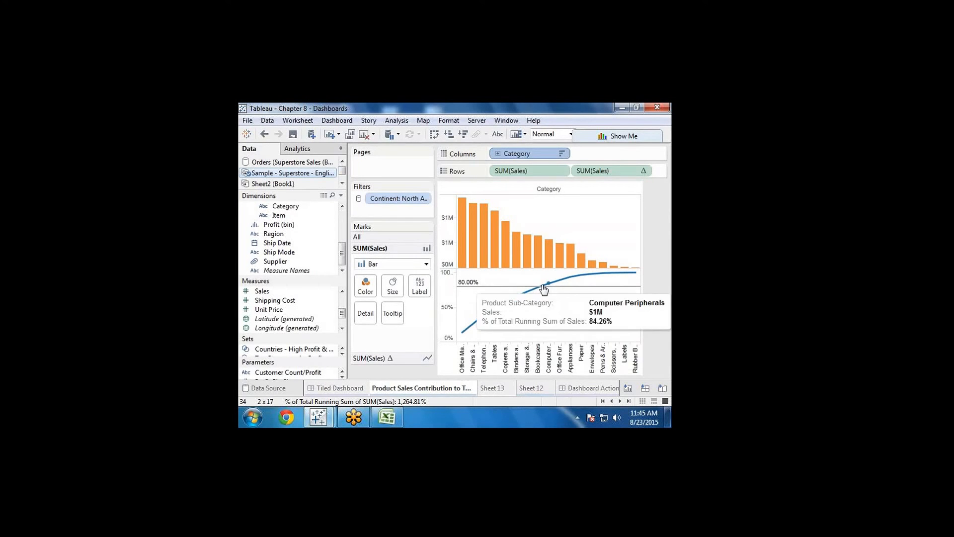
left_click(467, 286)
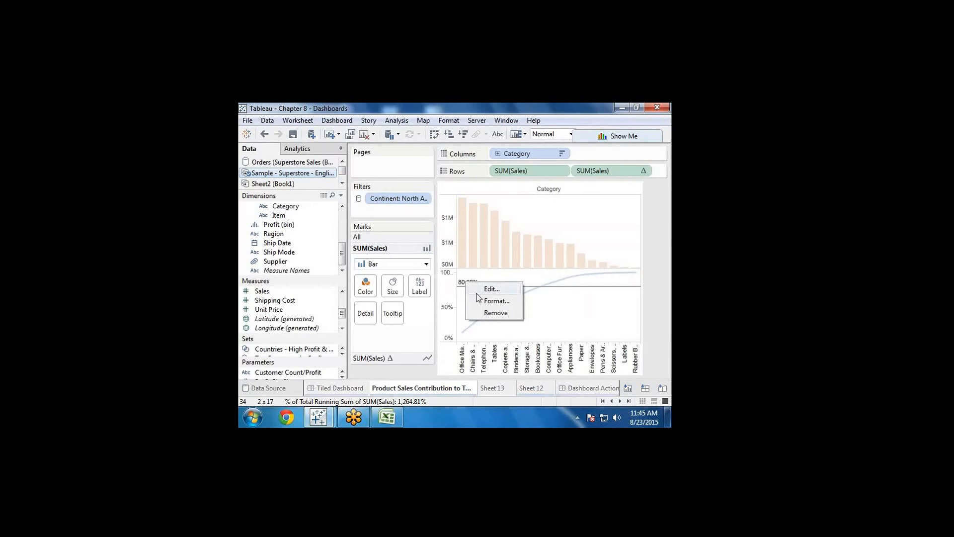
left_click(488, 290)
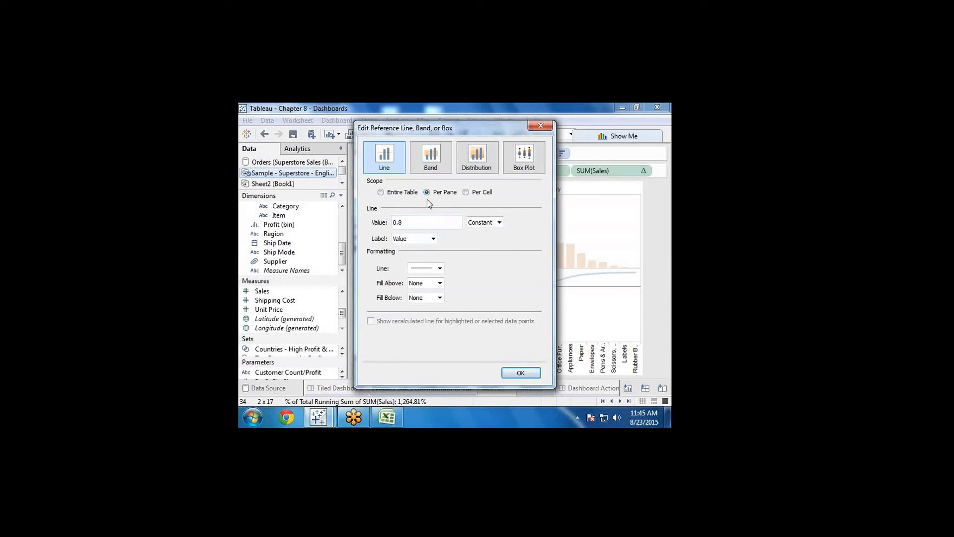
left_click(540, 125)
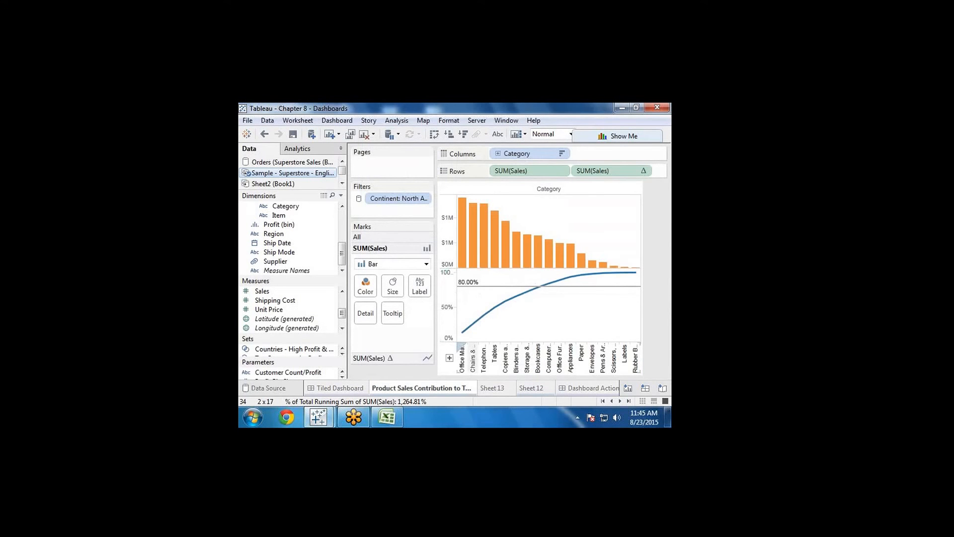
Inspect the running percentage of total sales for product sub-categories at the line's end and near the 80% reference line
mouse_move(625, 277)
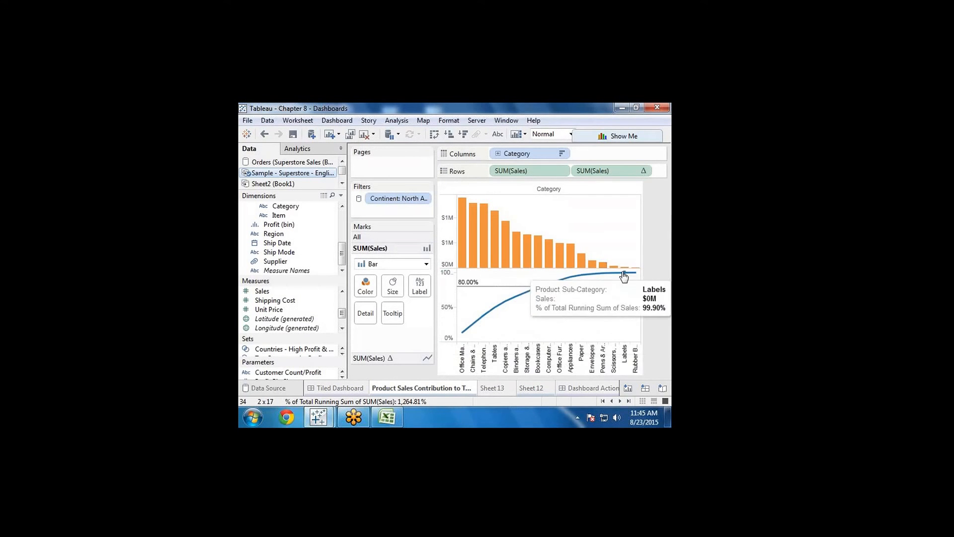
mouse_move(541, 294)
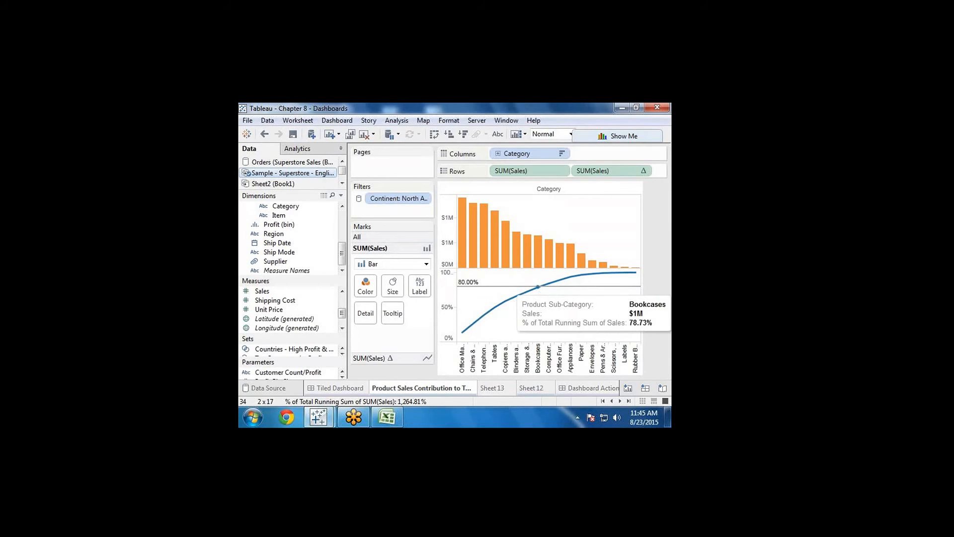
mouse_move(540, 249)
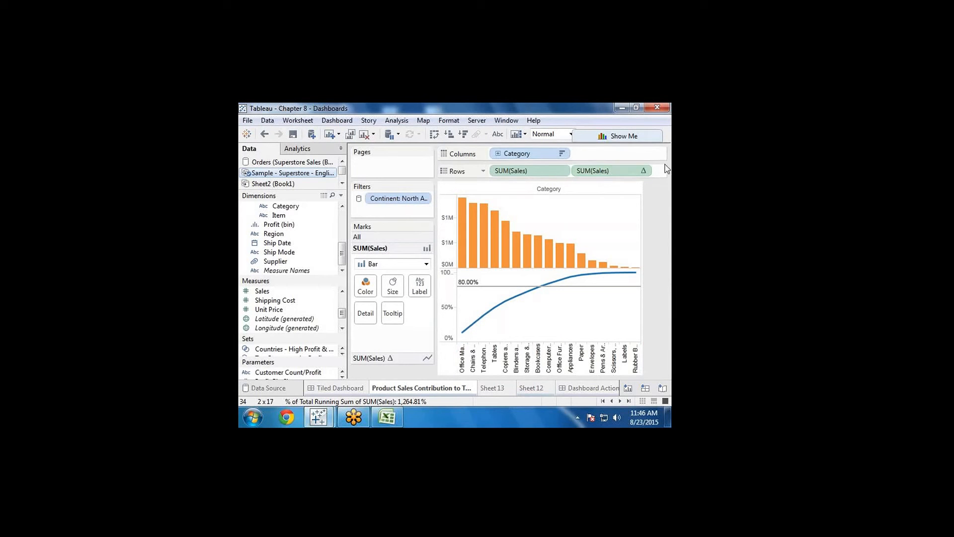
Go from the Tiled Dashboard to the Product Sales Contribution to Total sheet and make the running-total SUM(Sales) a dual axis
left_click(340, 389)
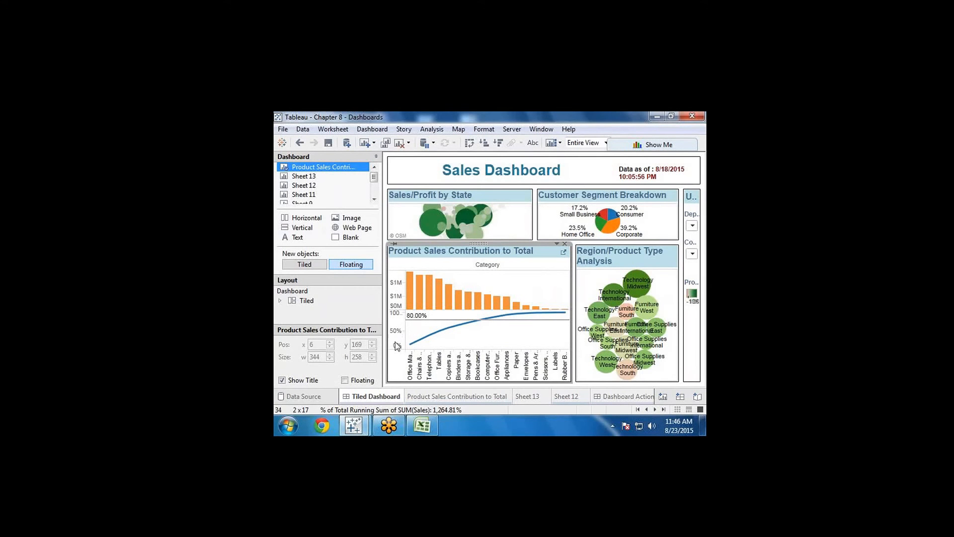
left_click(563, 253)
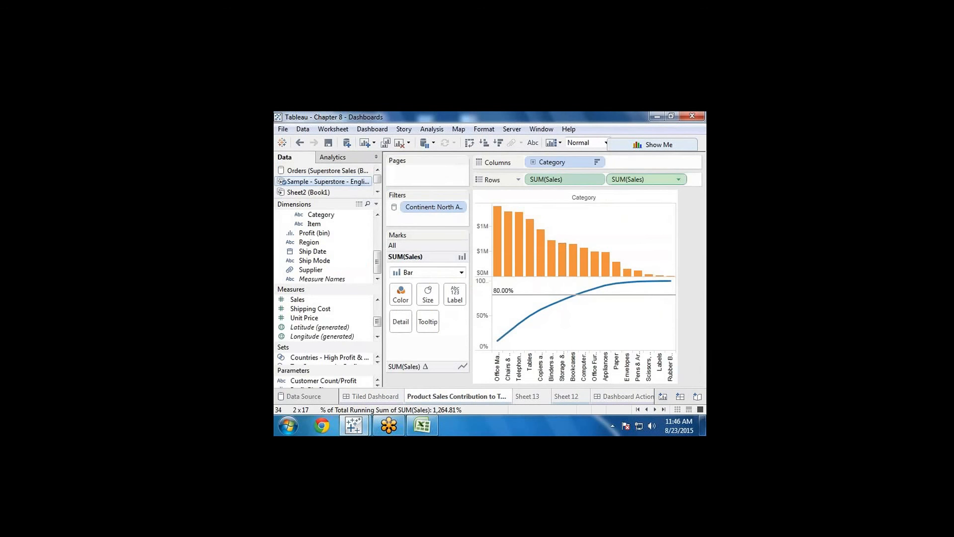
left_click(681, 179)
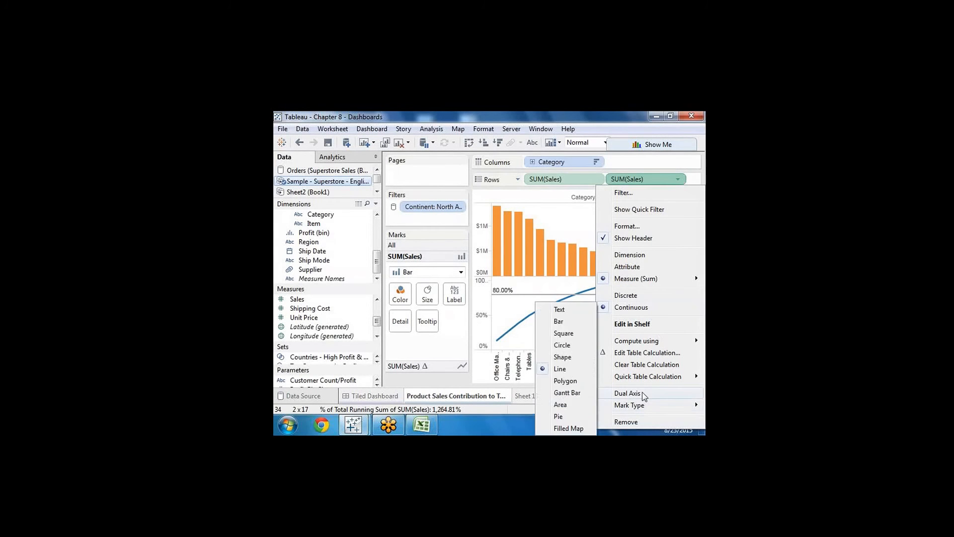
left_click(627, 393)
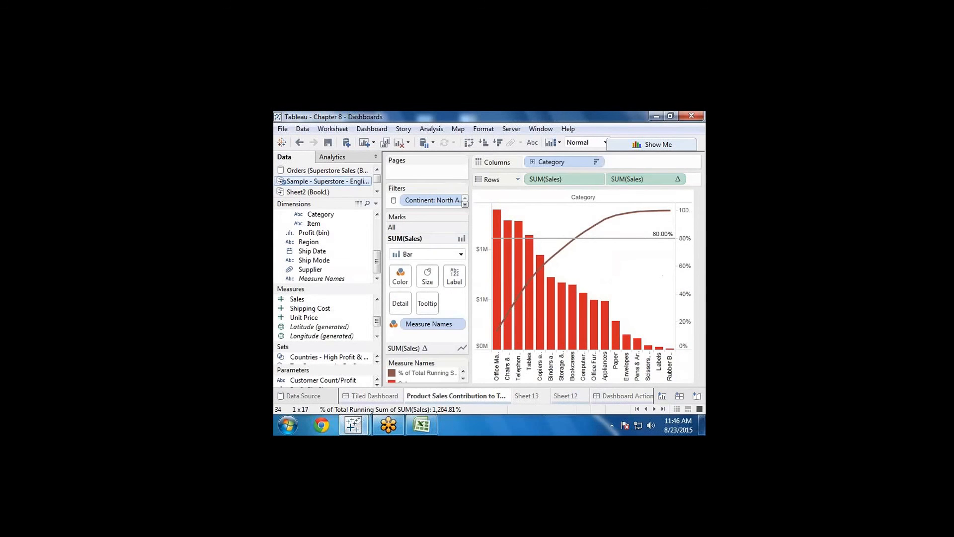
Try to synchronize the secondary percentage axis with the sales axis and undo the synchronization
right_click(684, 215)
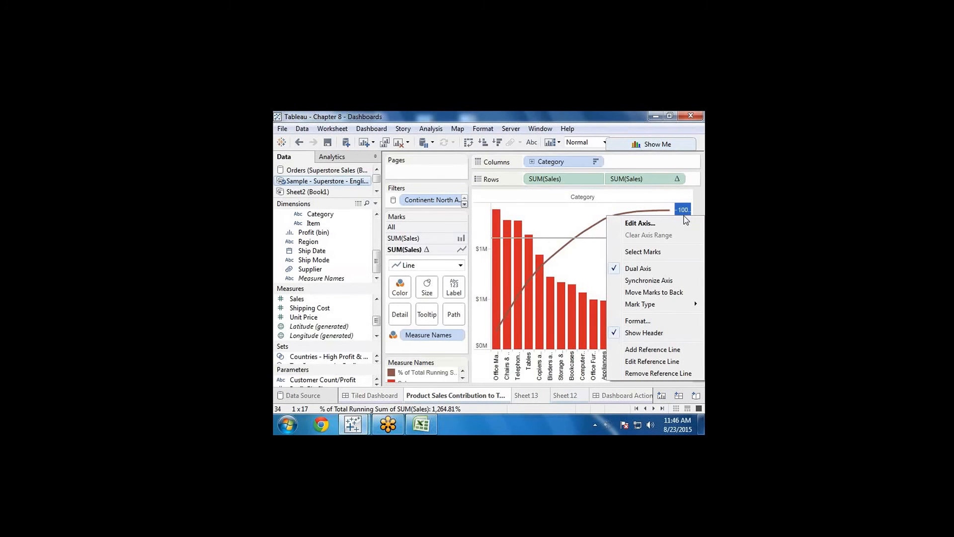
left_click(647, 280)
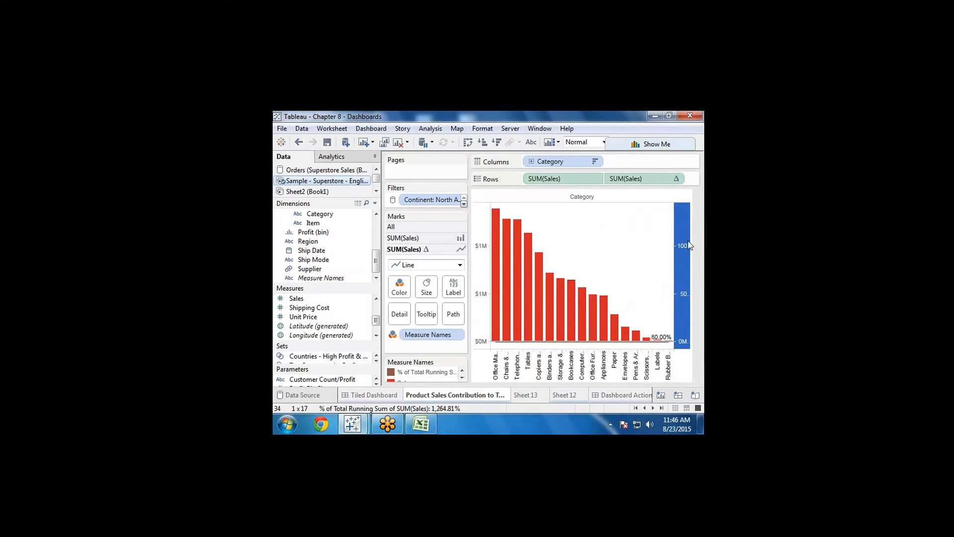
mouse_move(656, 340)
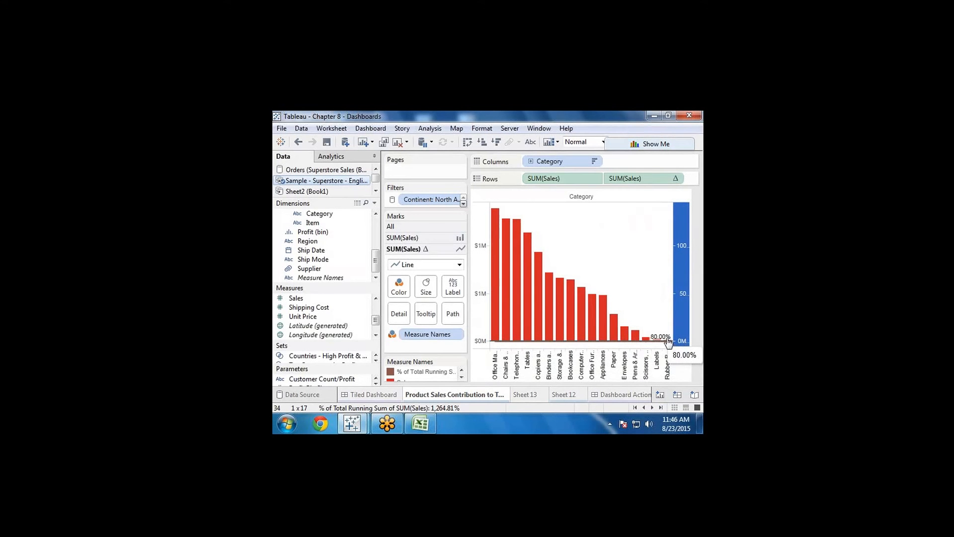
key("ctrl+z")
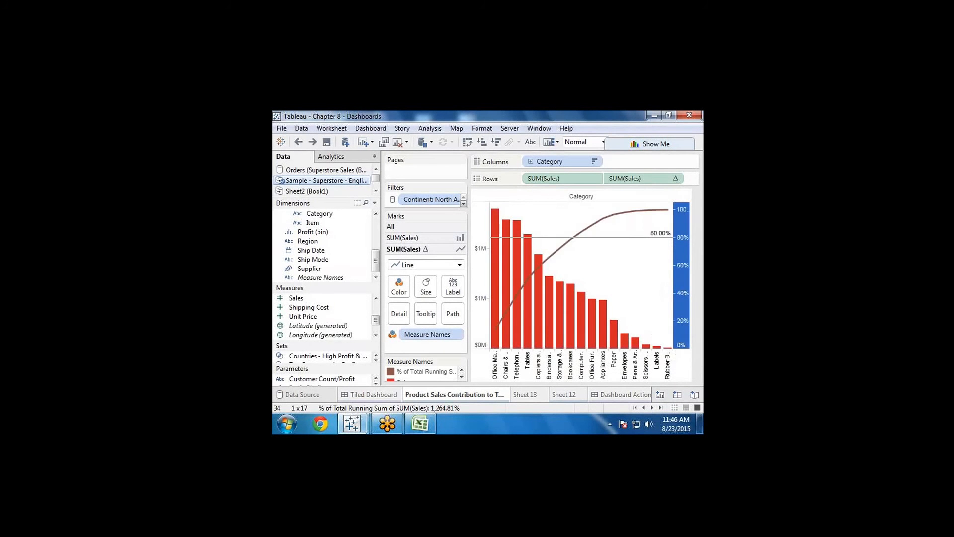
Recolor the Measure Names marks from the Tableau 10 palette: olive for Sales and blue for % of Total Running Sum of Sales
left_click(462, 378)
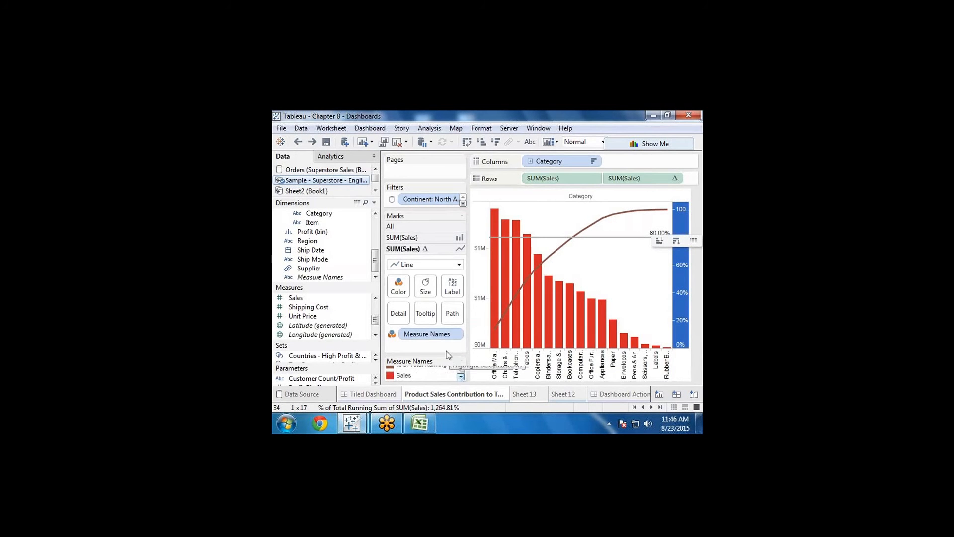
left_click(397, 289)
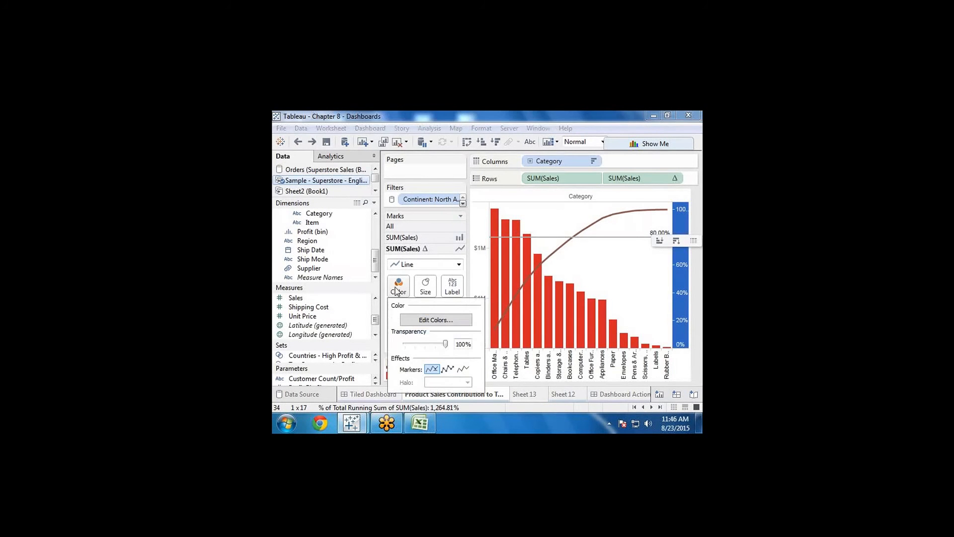
left_click(412, 323)
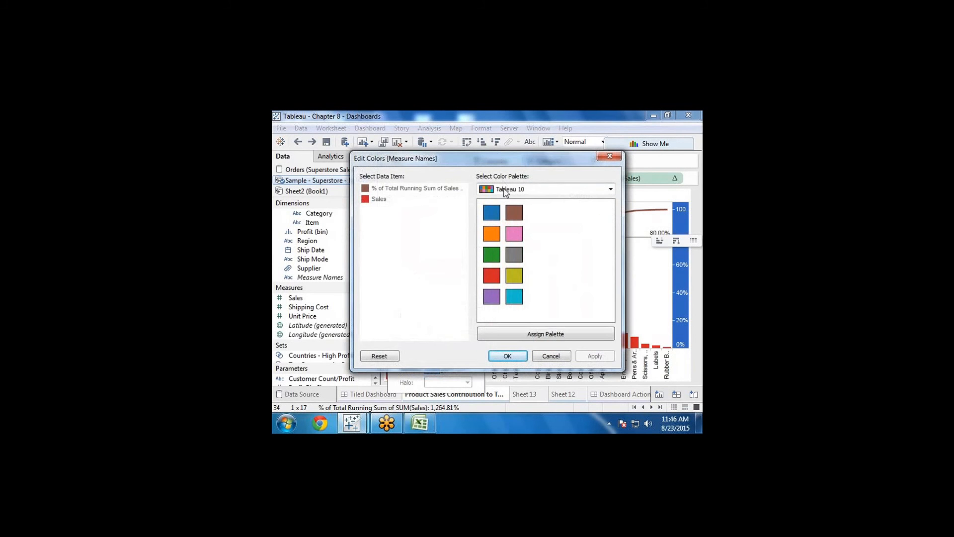
left_click(369, 200)
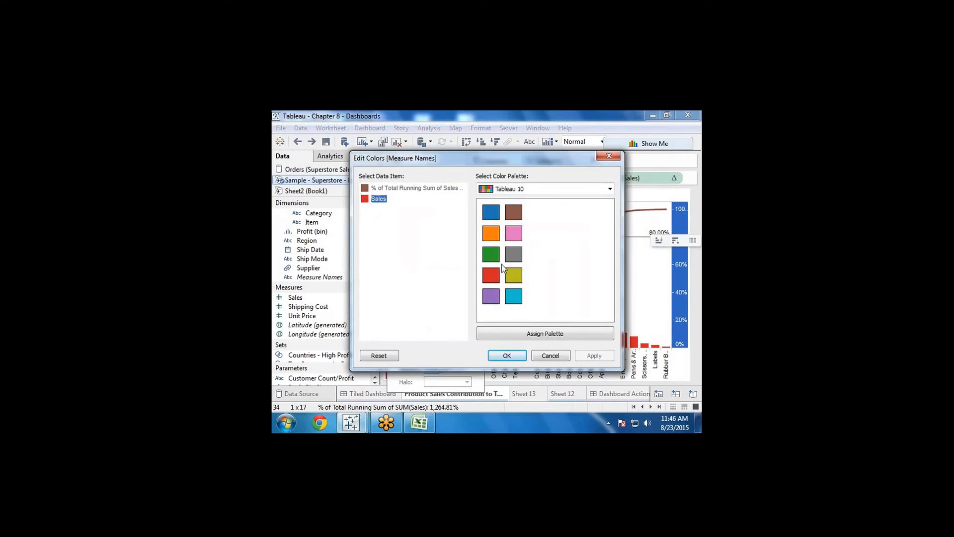
left_click(518, 277)
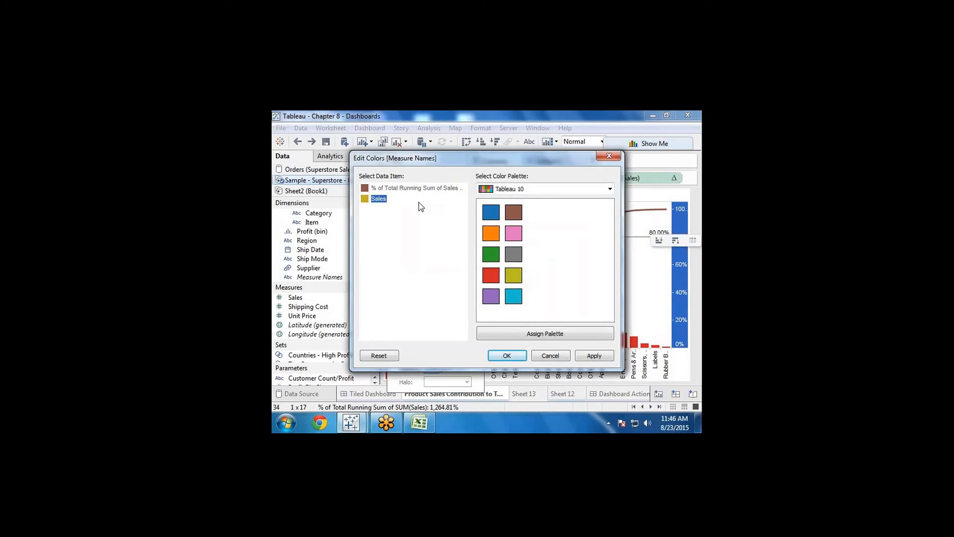
left_click(377, 187)
left_click(491, 212)
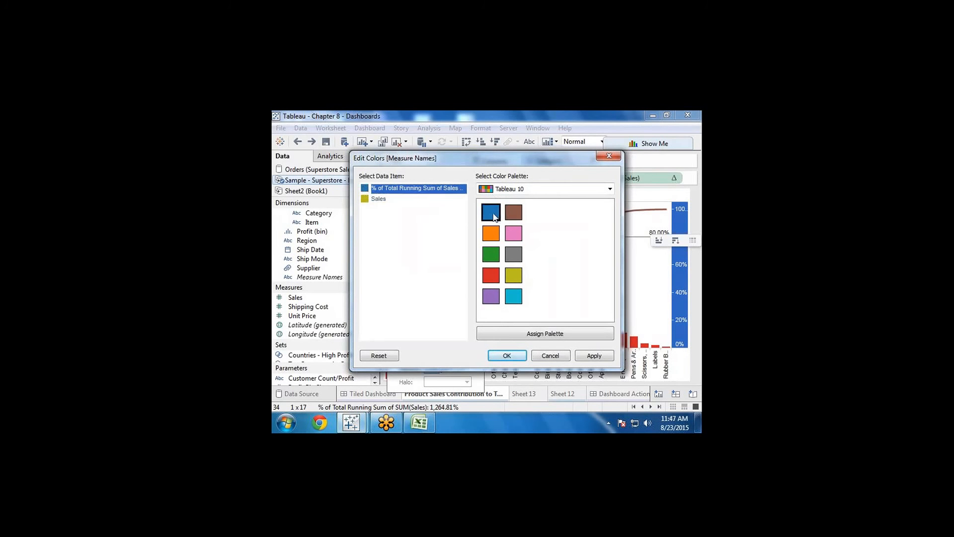
left_click(594, 356)
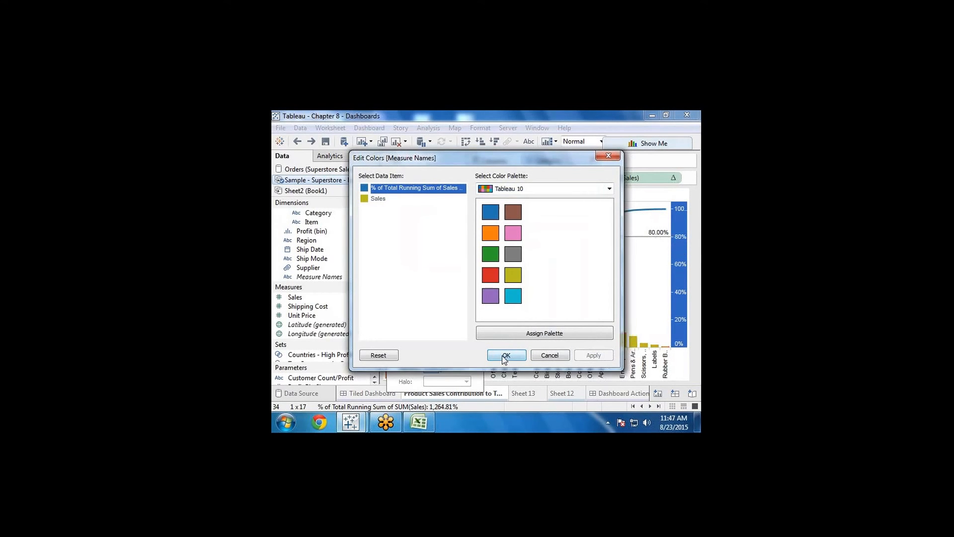
left_click(506, 355)
Narrow the Product Sales Contribution to Total view on the Tiled Dashboard and open the Region/Product Type Analysis sheet
left_click(387, 393)
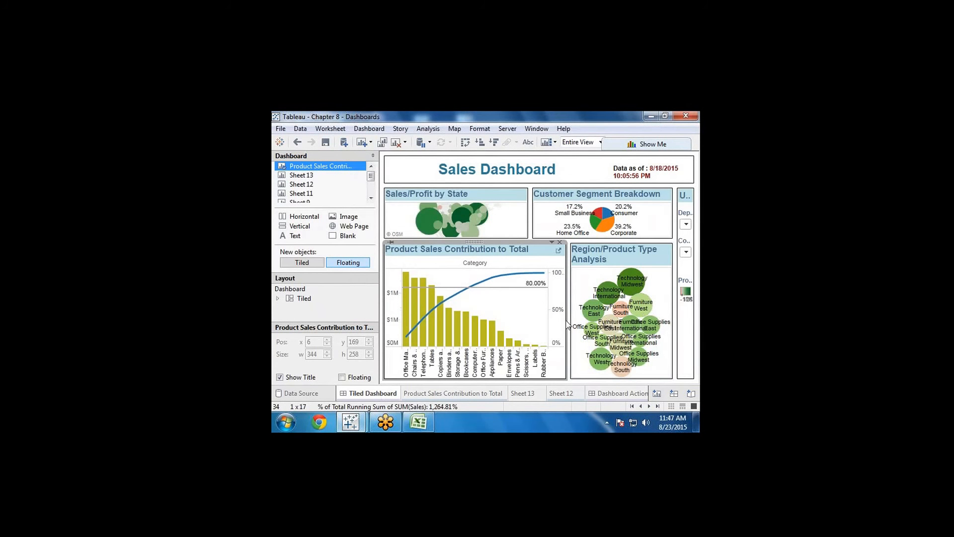
mouse_move(566, 320)
left_mouse_down()
mouse_move(534, 320)
mouse_move(565, 318)
left_mouse_up()
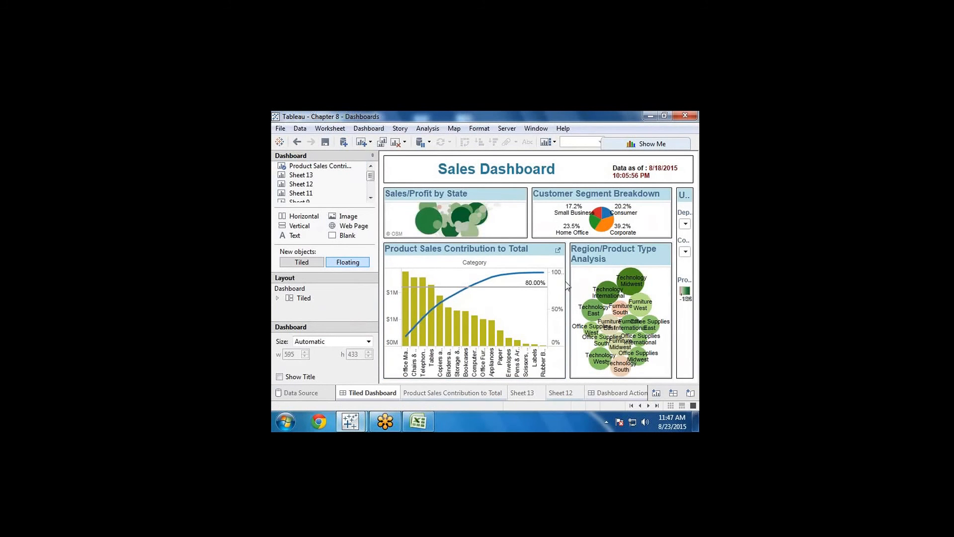
left_click_drag(569, 301, 519, 302)
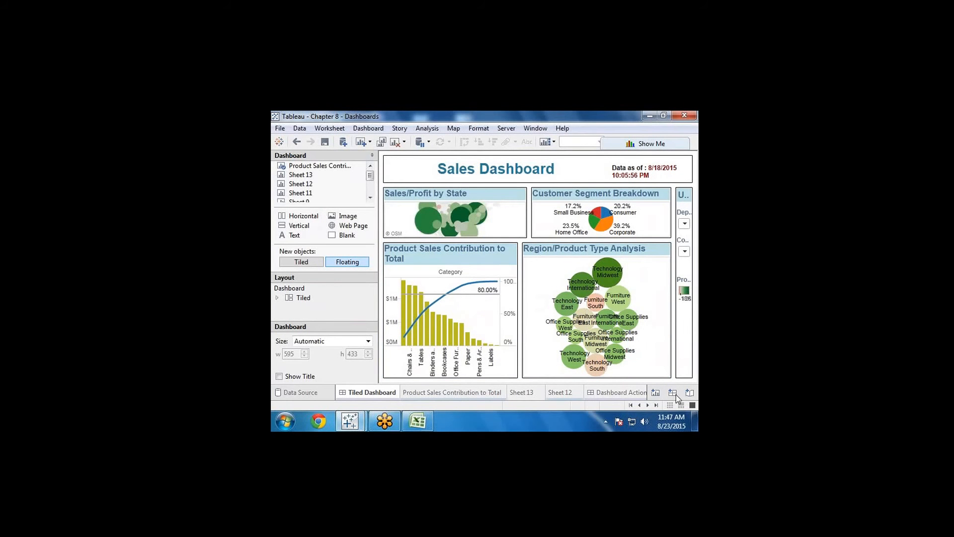
left_click(666, 256)
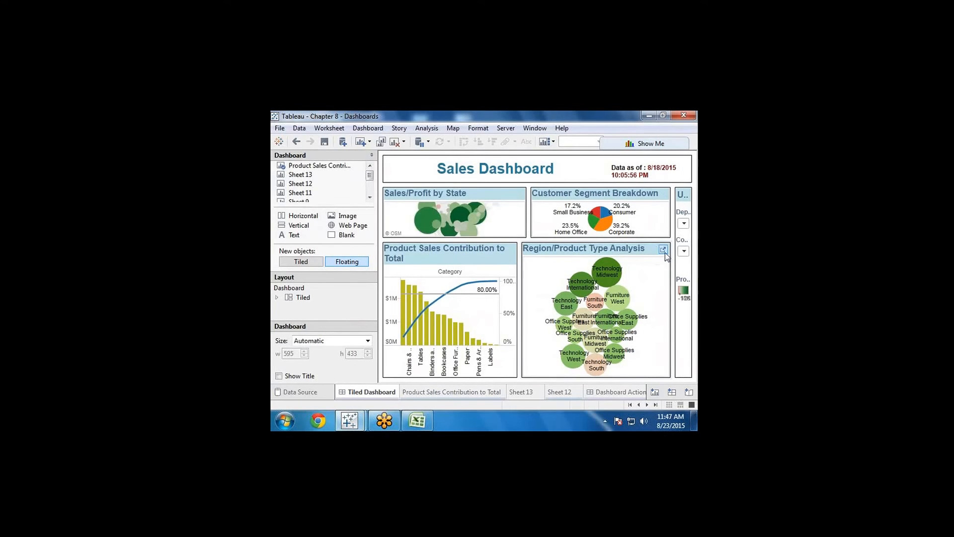
left_click(665, 253)
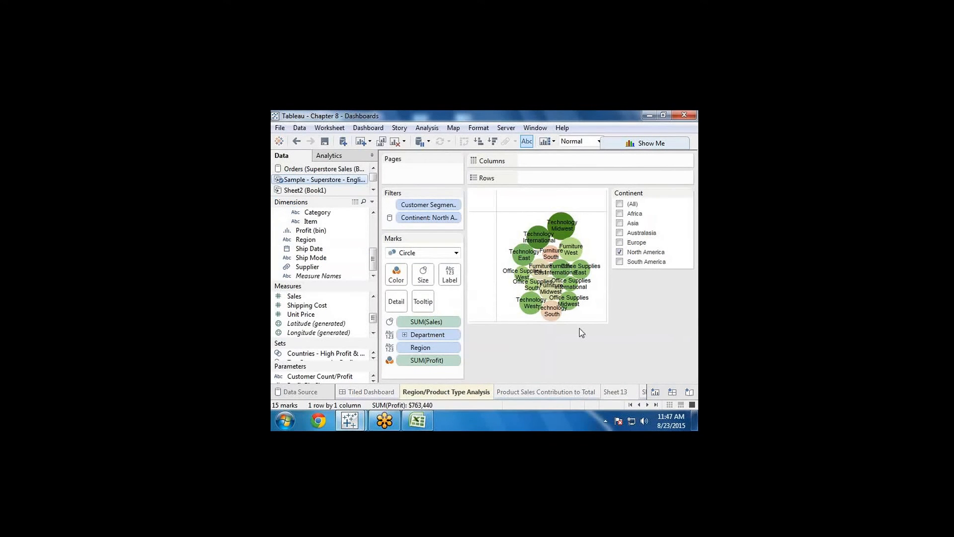
Try the Square, Area and Circle mark types on the Region/Product Type Analysis bubble chart and undo the changes
left_click(417, 250)
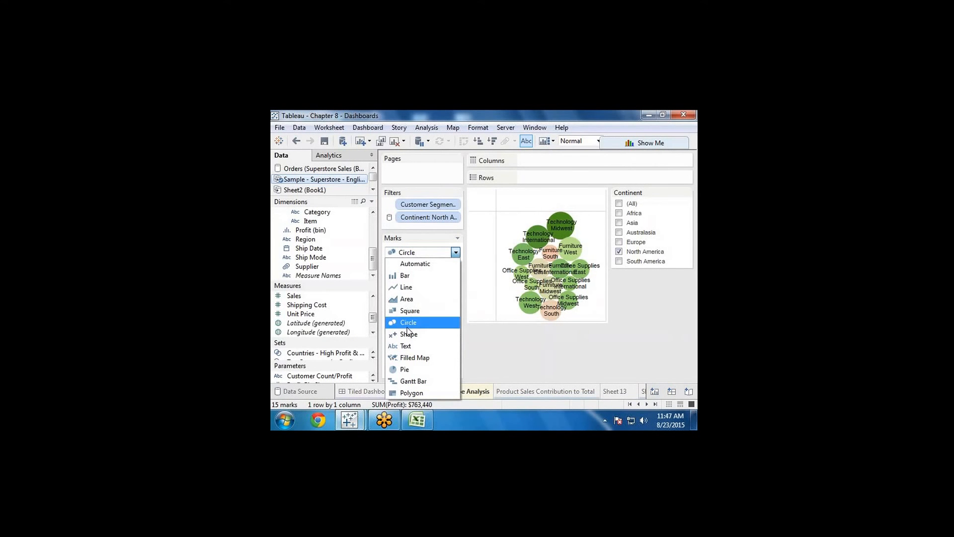
left_click(412, 311)
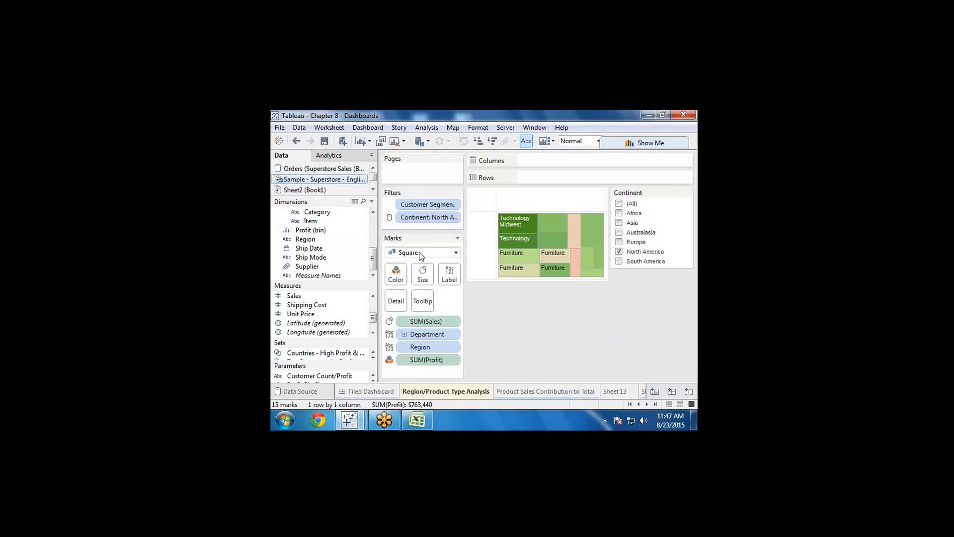
left_click(419, 252)
left_click(414, 298)
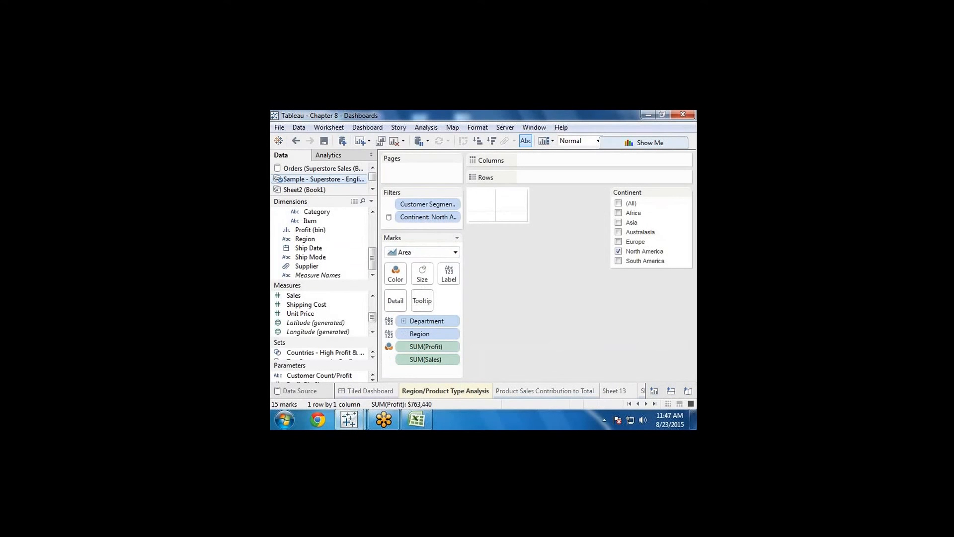
left_click(420, 253)
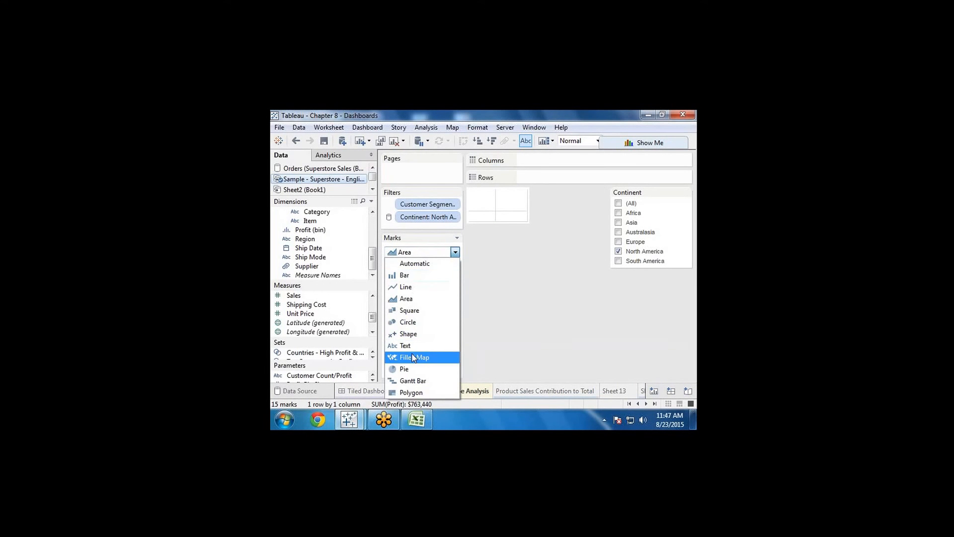
left_click(422, 323)
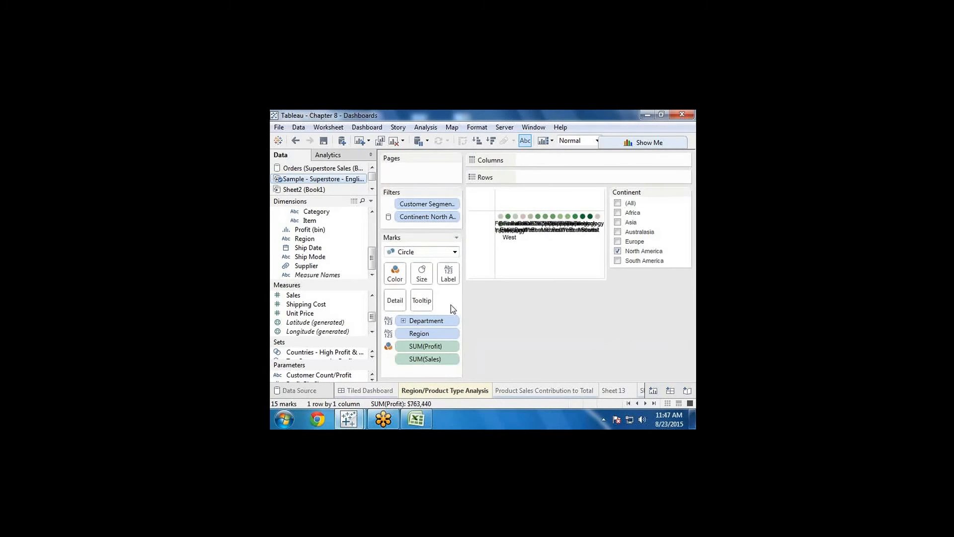
key("ctrl+z")
key("ctrl+z")
key("ctrl+z")
key("ctrl+z")
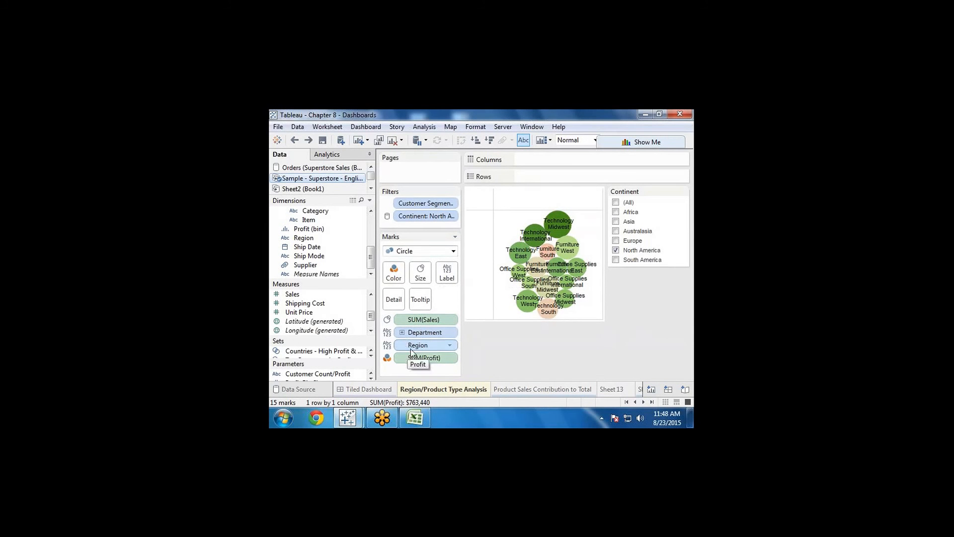
Remove Region from the bubble chart's marks, find the dimension by searching "regi", and add it back as a label
left_click_drag(402, 344, 272, 284)
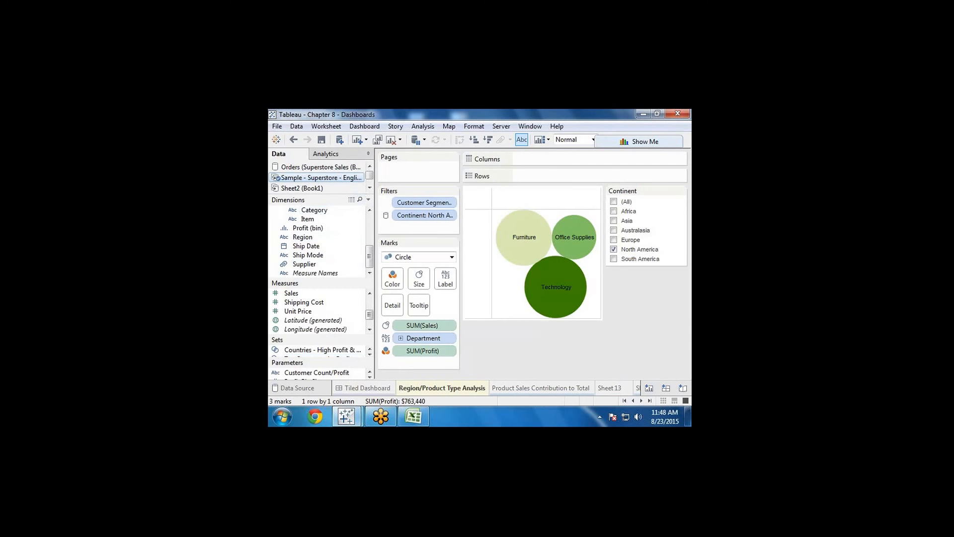
left_click(360, 200)
type("regi")
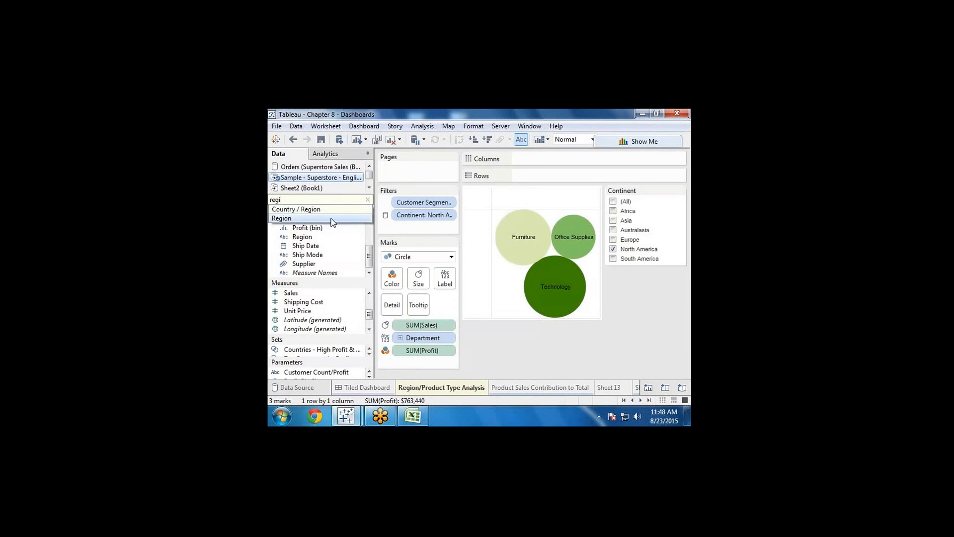
left_click(330, 219)
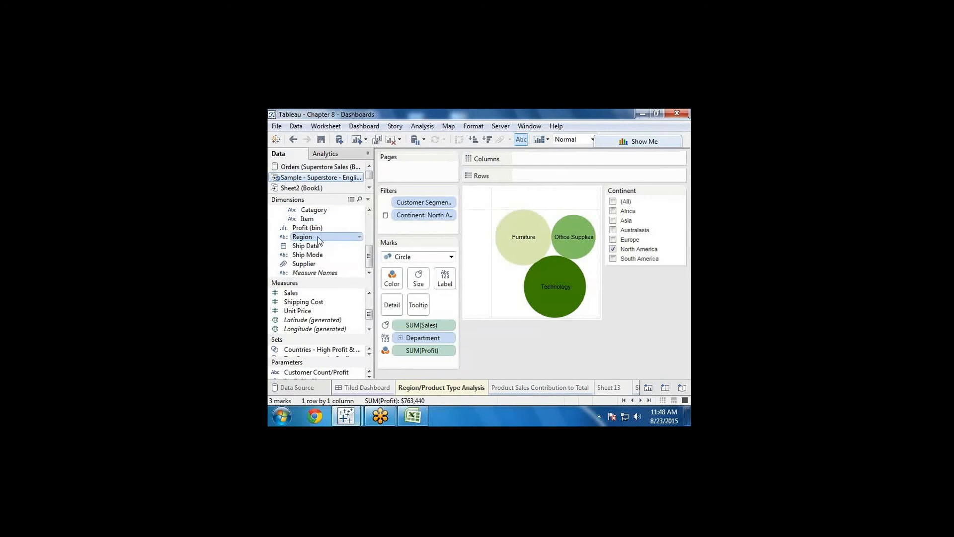
left_click_drag(317, 237, 449, 276)
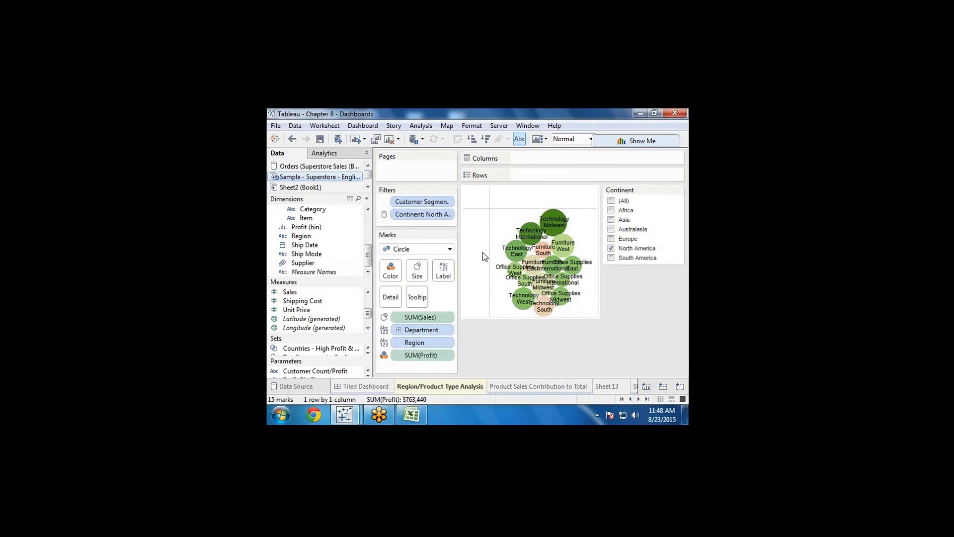
Return to the Tiled Dashboard and examine the Profit color legend beside the charts
left_click(364, 385)
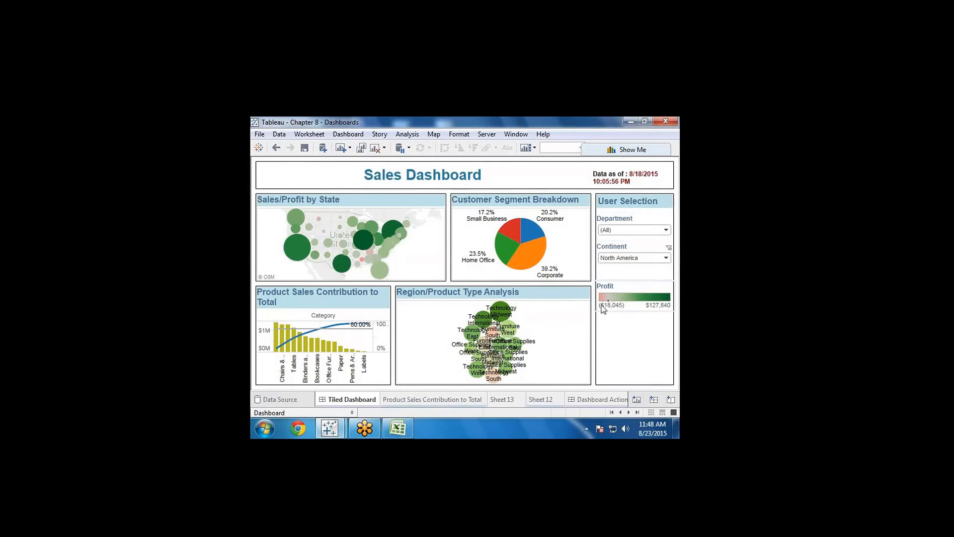
left_click(609, 289)
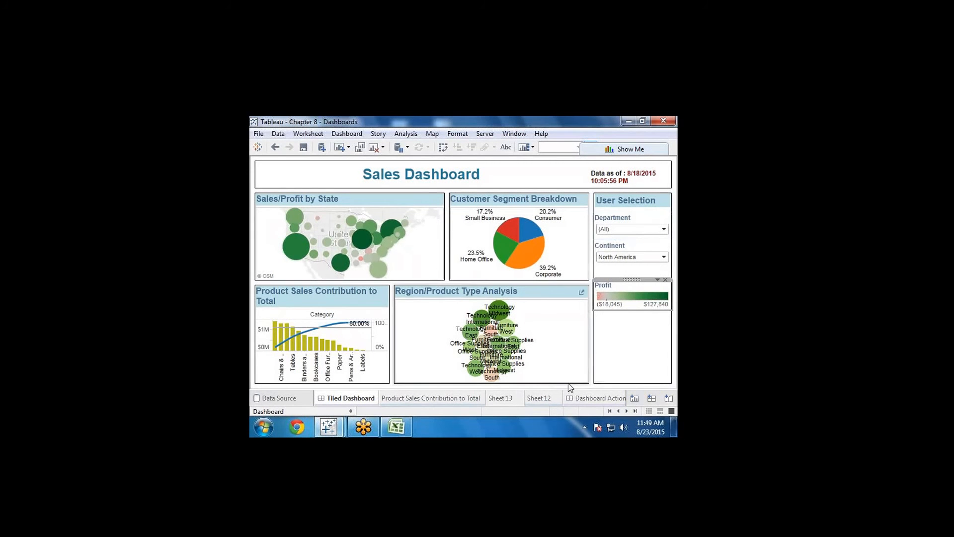
left_click(664, 375)
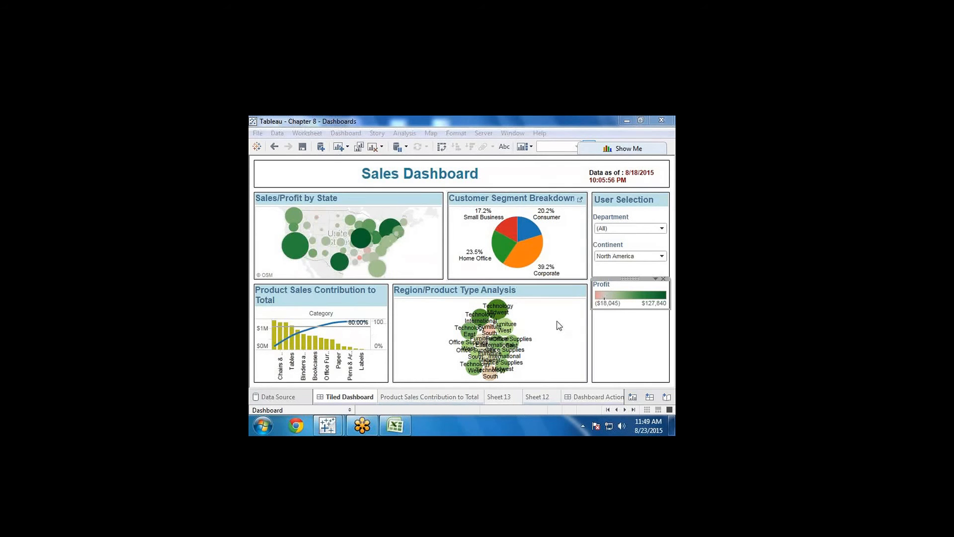
Reopen the Region/Product Type Analysis sheet, try the bubble chart without Department, and undo the removal
left_click(567, 292)
left_click(580, 291)
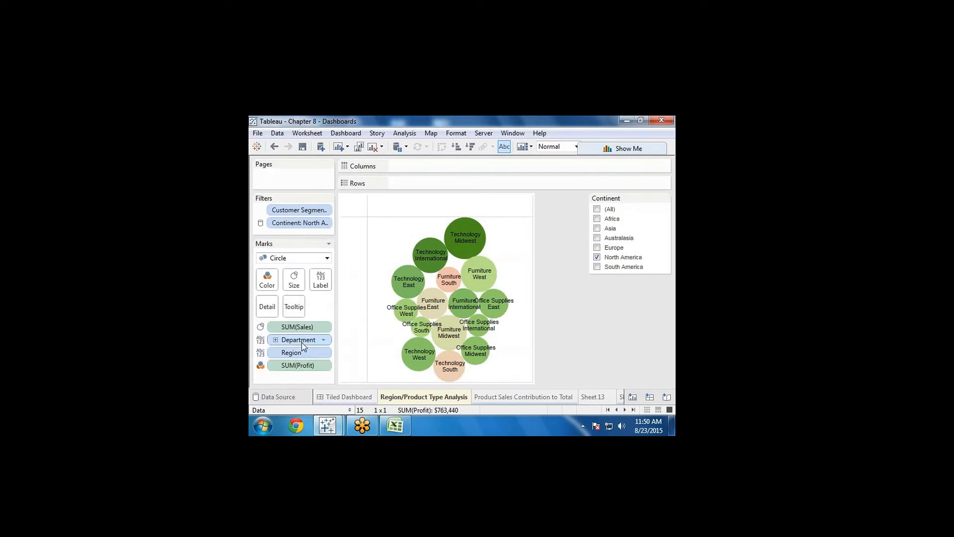
left_click_drag(302, 342, 338, 124)
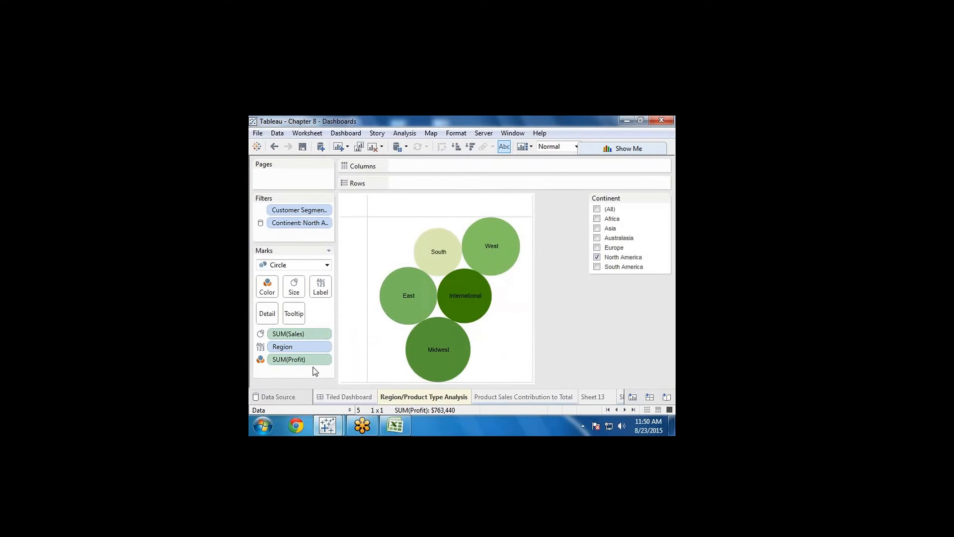
key("ctrl+z")
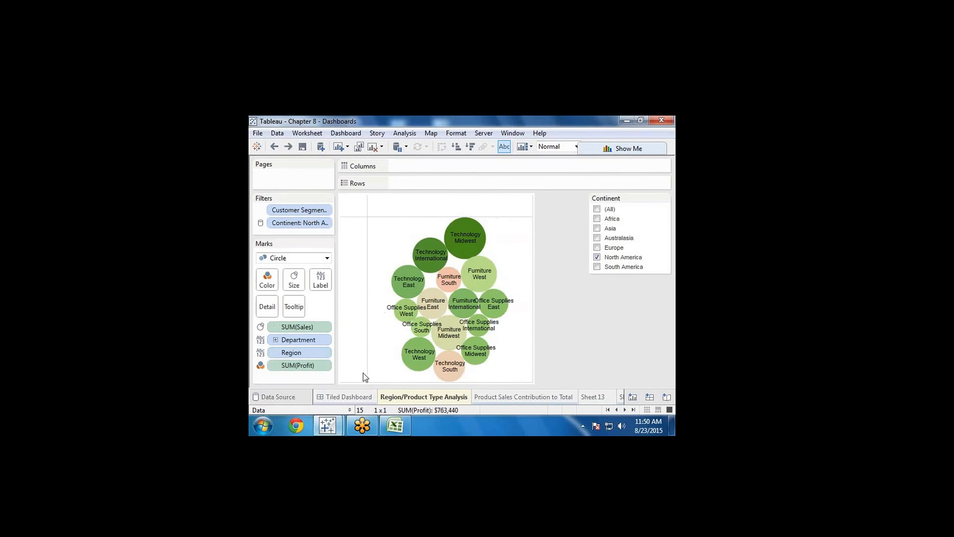
Show quick filters for Region and Department on the Region/Product Type Analysis sheet
left_click(322, 353)
left_click(313, 313)
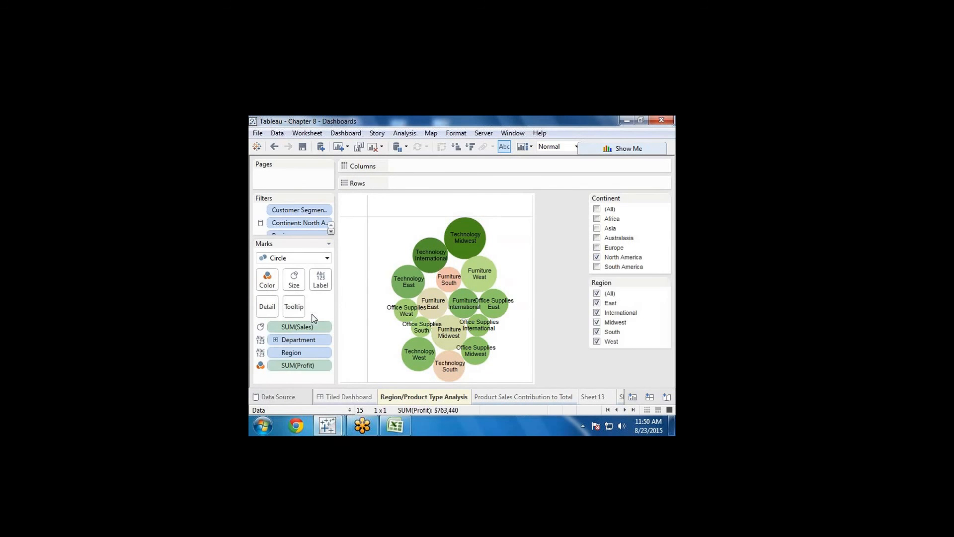
left_click(324, 340)
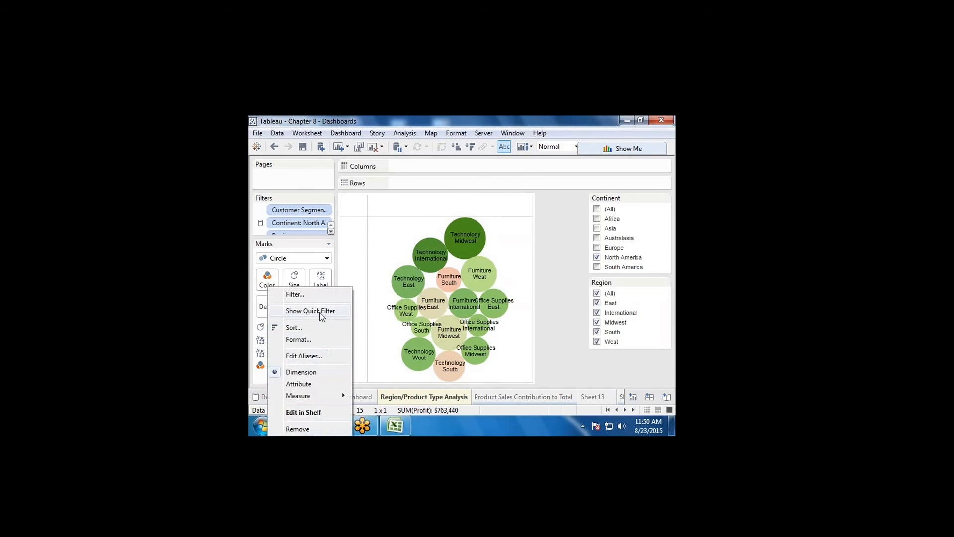
left_click(321, 311)
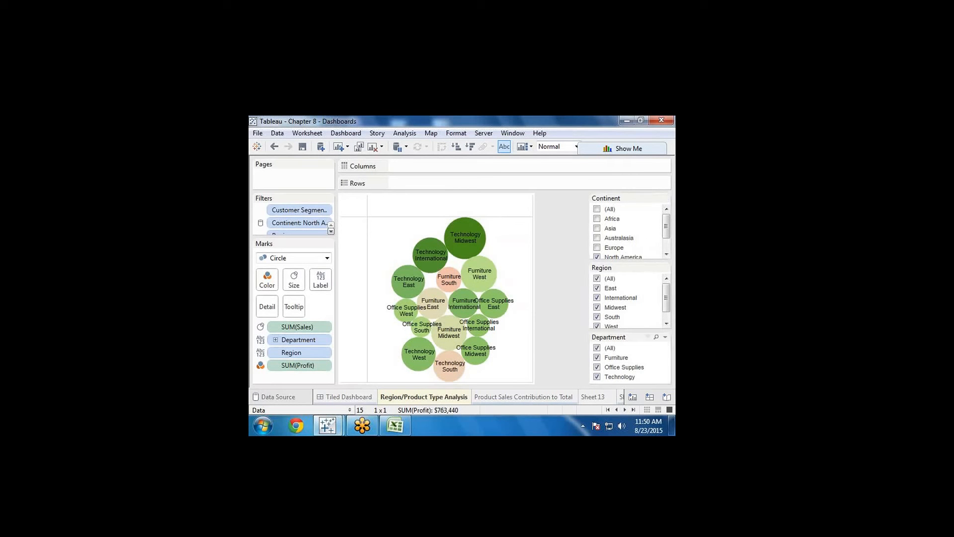
Filter the bubble chart to Furniture and the East region, adding Office Supplies and Technology back one at a time
left_click(596, 348)
left_click(597, 358)
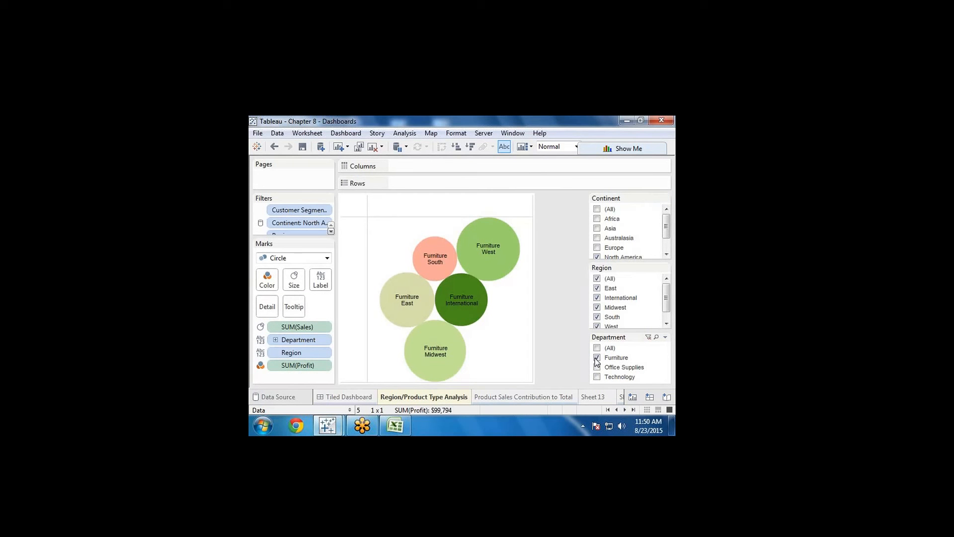
left_click(597, 278)
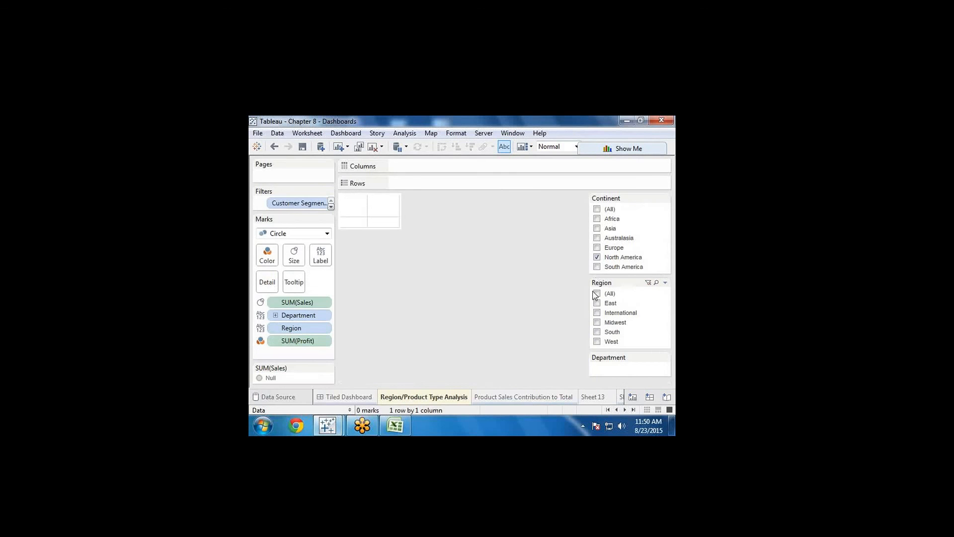
left_click(597, 303)
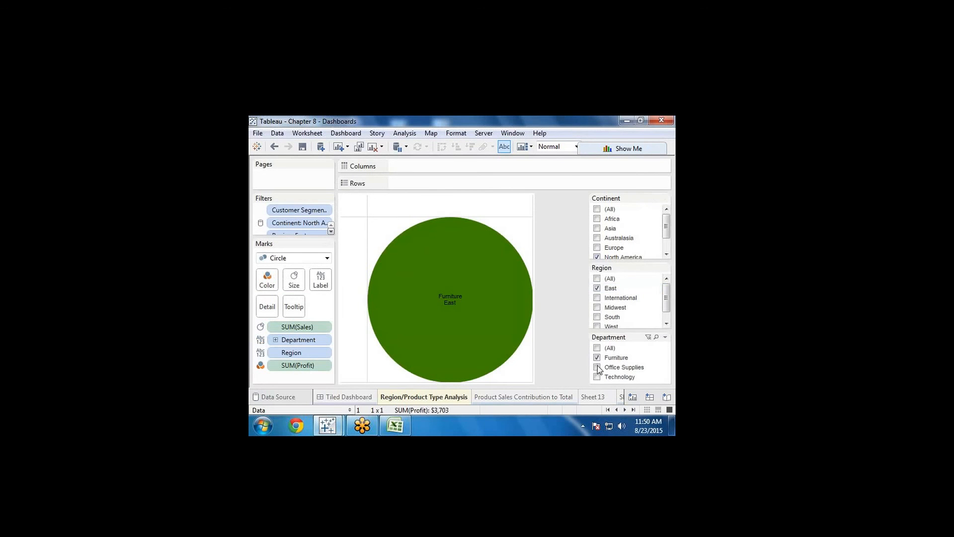
left_click(596, 367)
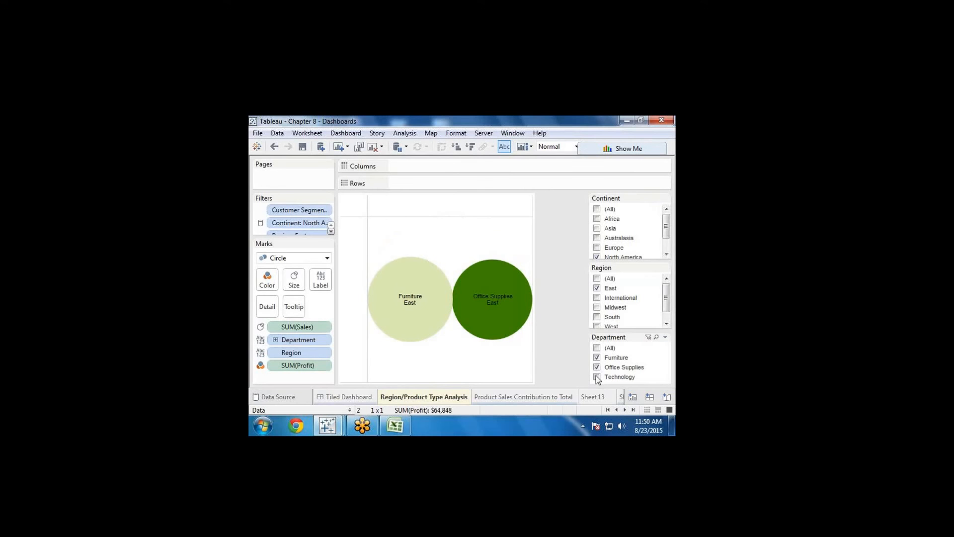
left_click(597, 377)
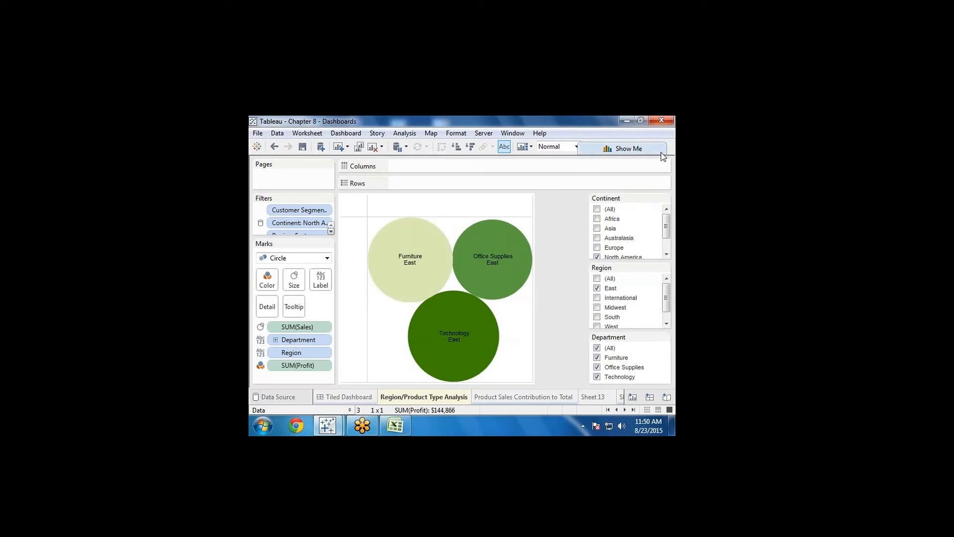
Hide the Continent quick filter and display the Region and Department quick filters as multiple-value dropdowns
left_click(666, 200)
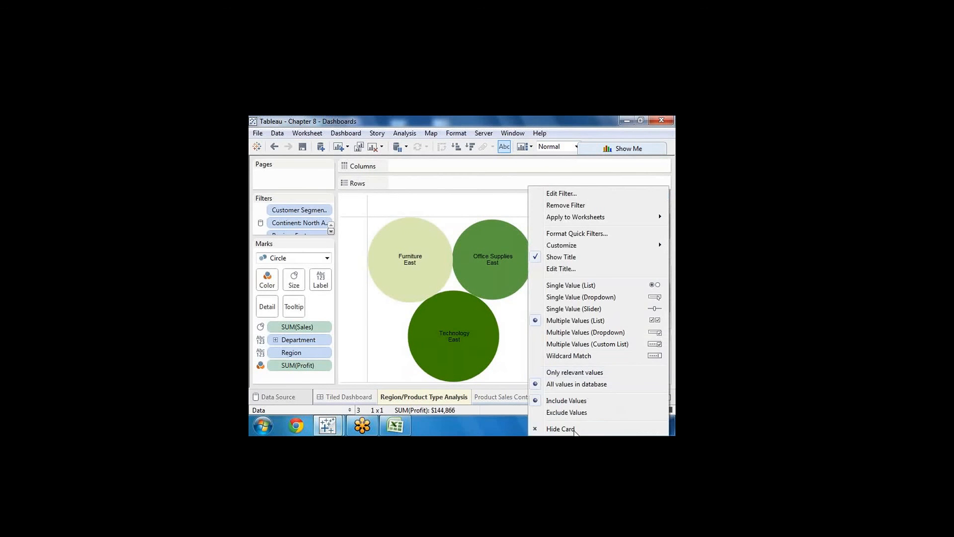
left_click(560, 429)
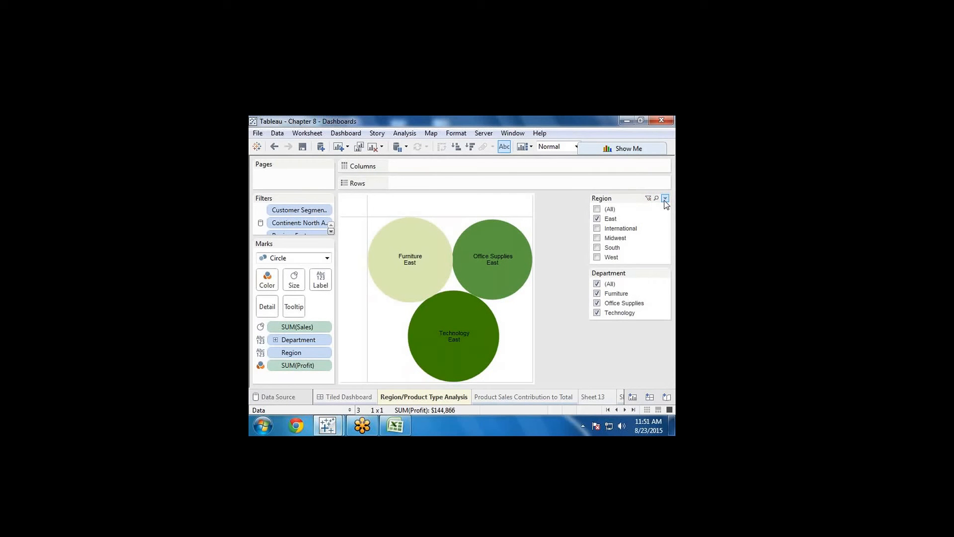
left_click(665, 199)
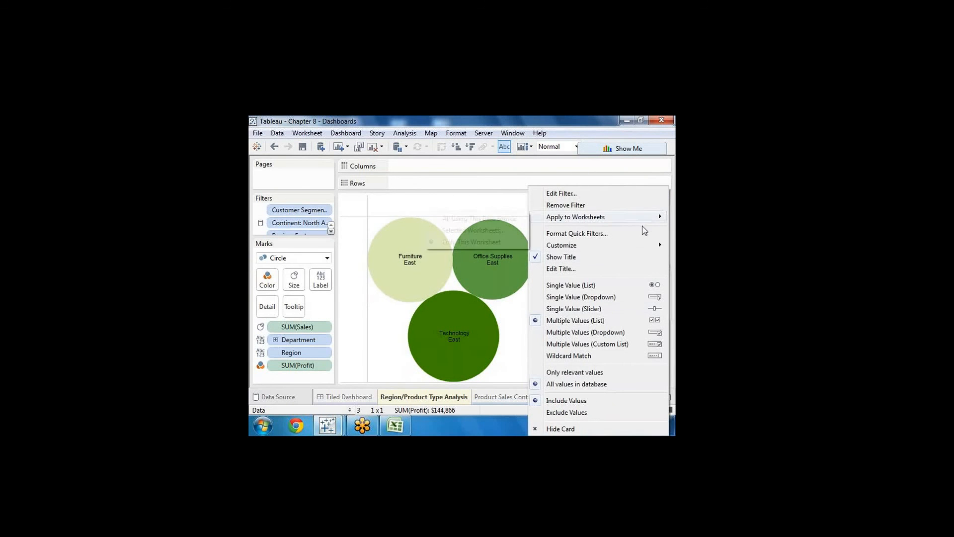
left_click(577, 332)
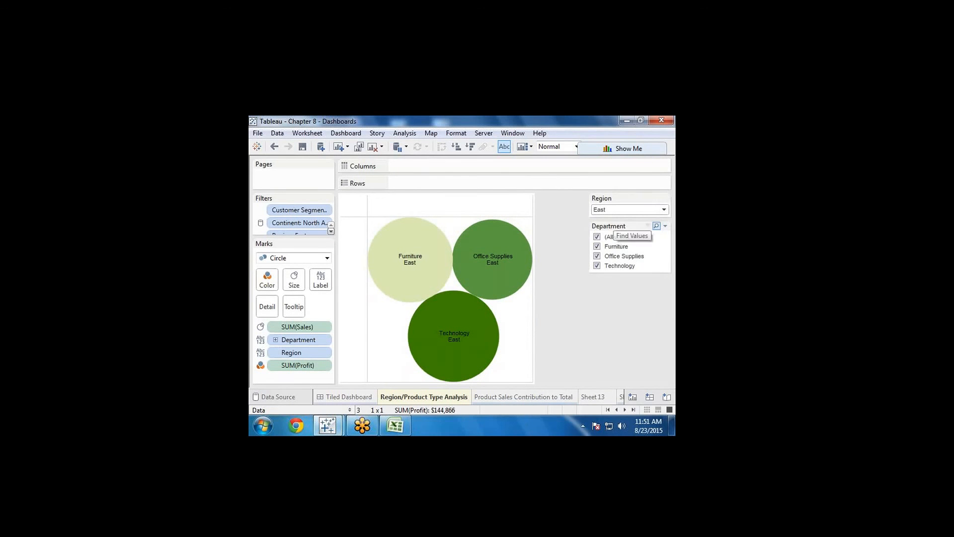
left_click(665, 227)
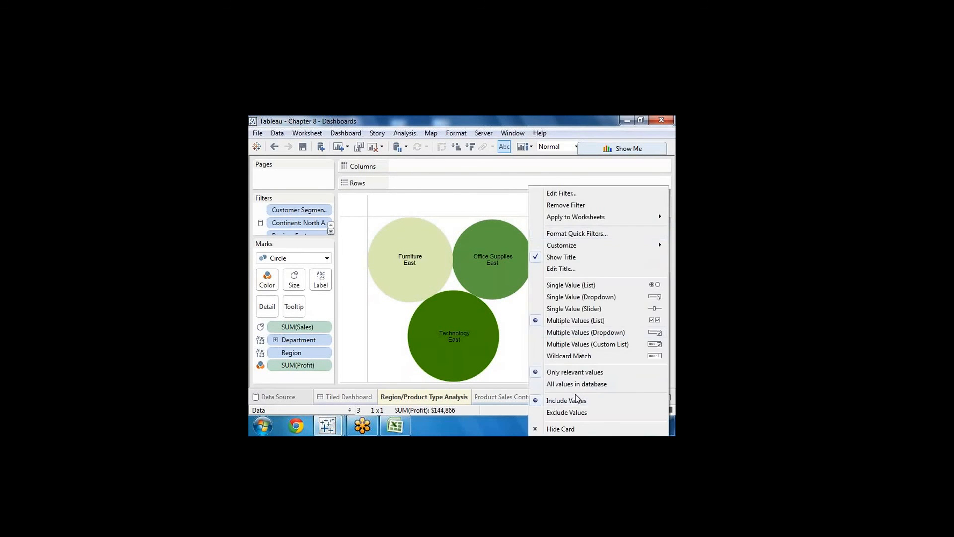
left_click(582, 332)
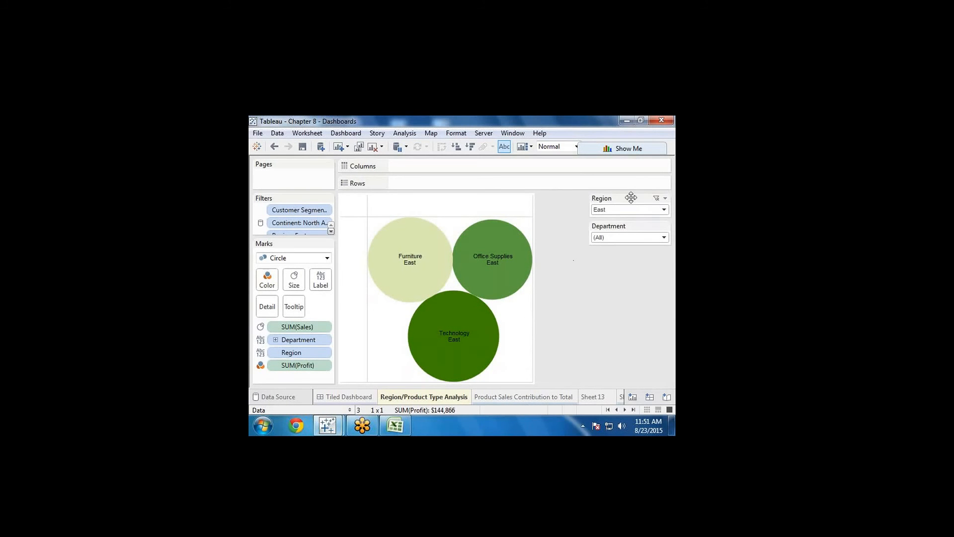
left_click(665, 198)
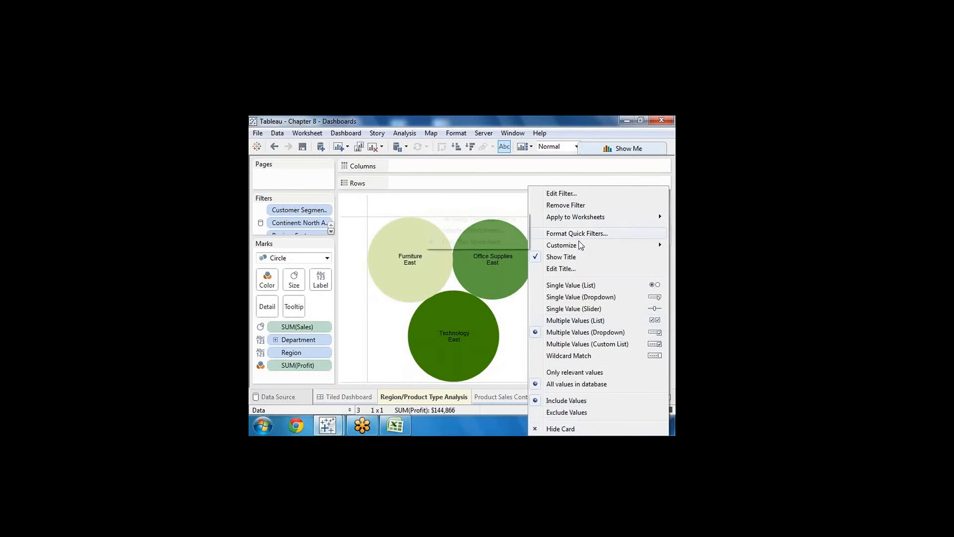
left_click(645, 205)
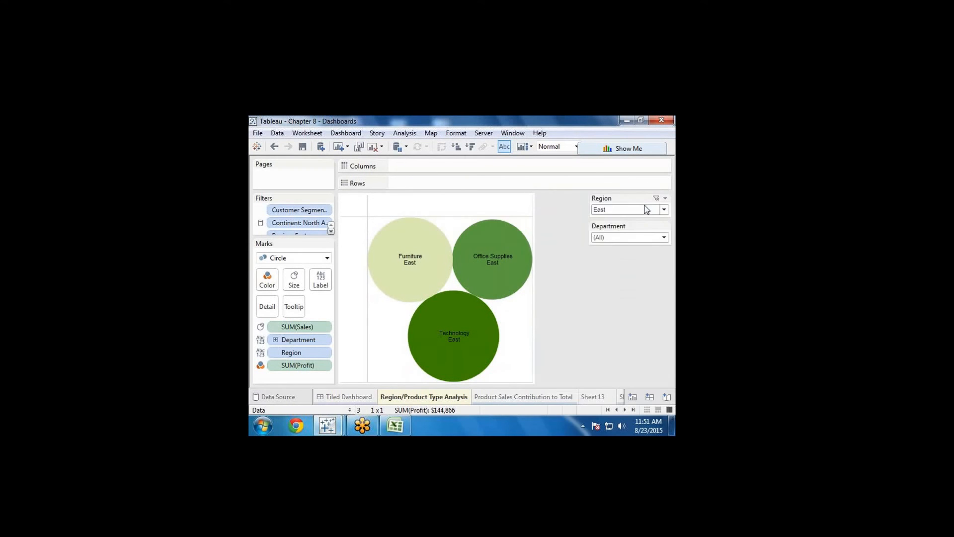
Move Region from the bubble chart's marks to the filters and keep only South
mouse_move(309, 354)
left_mouse_down()
mouse_move(315, 198)
mouse_move(307, 226)
left_mouse_up()
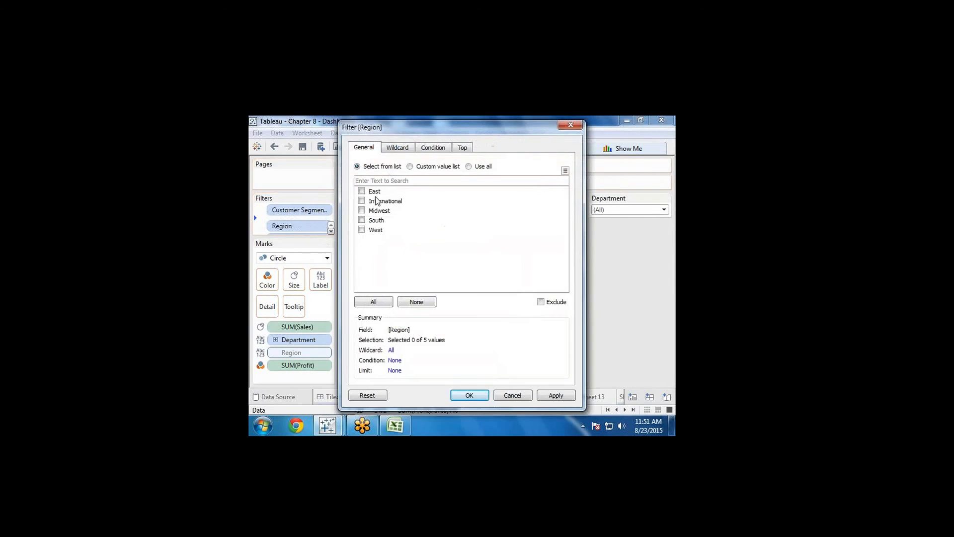
left_click(361, 220)
left_click(468, 396)
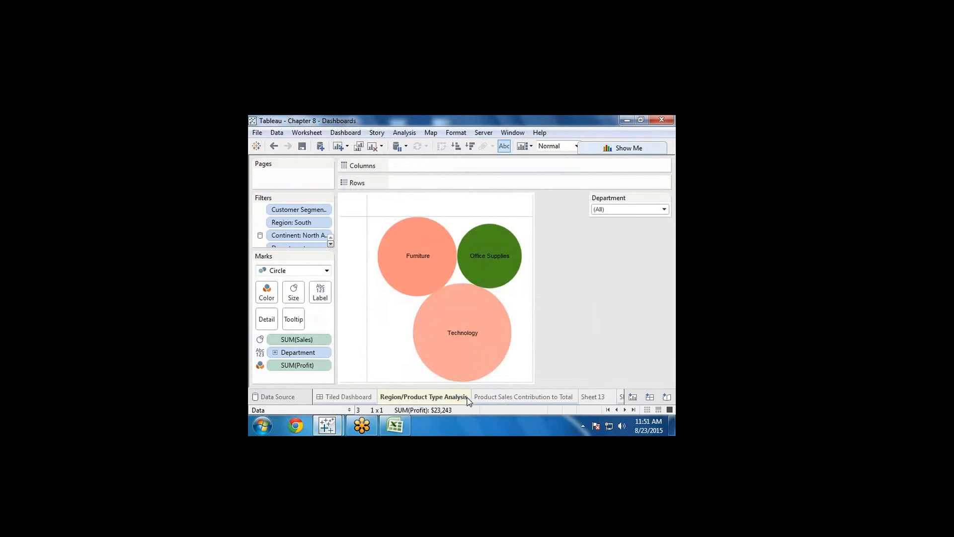
Clear the Department quick filter and reselect Office Supplies, Technology and Furniture to compare their bubbles
left_click(616, 210)
left_click(599, 219)
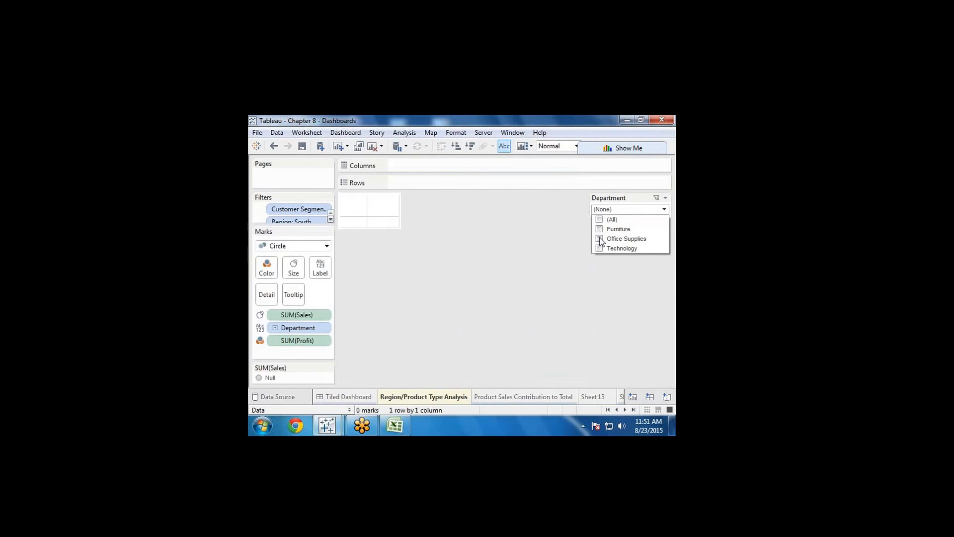
left_click(599, 238)
left_click(599, 247)
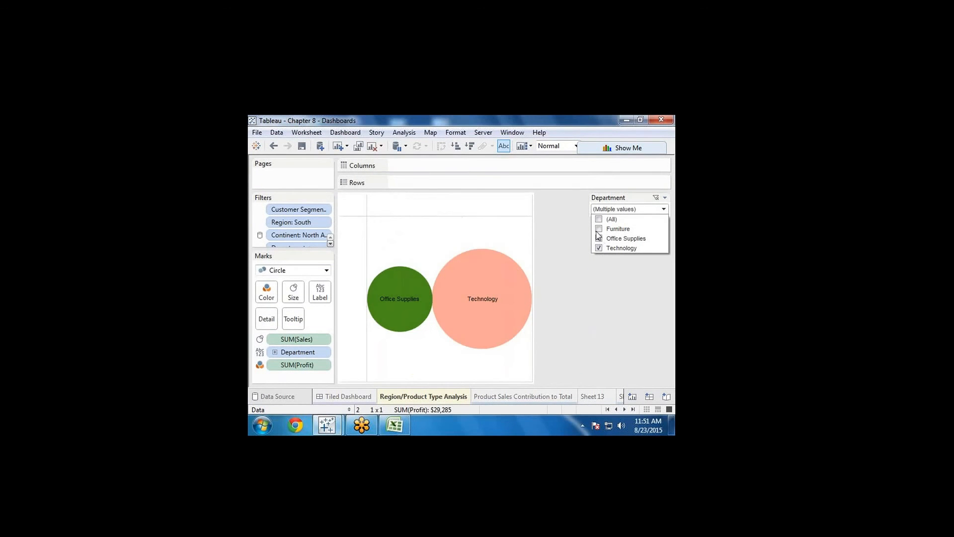
left_click(598, 229)
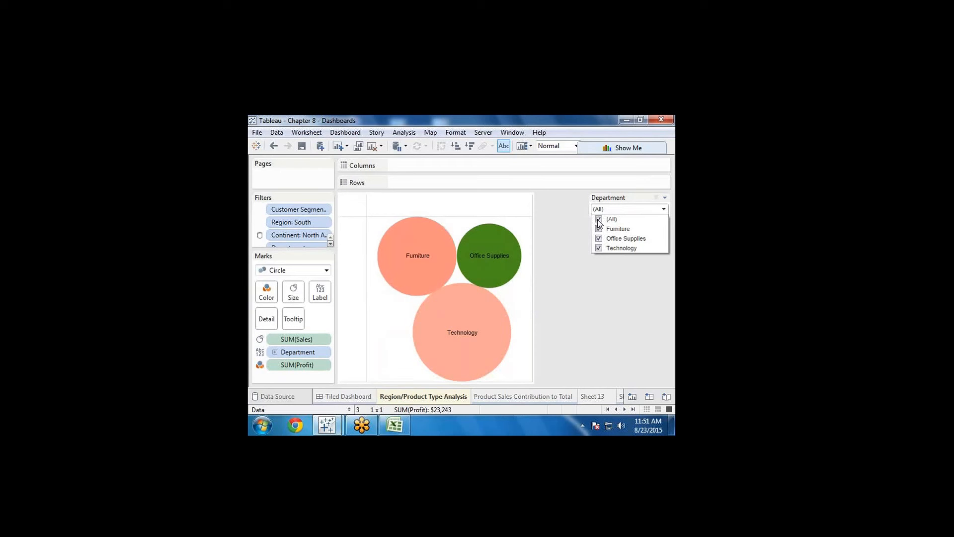
left_click(598, 298)
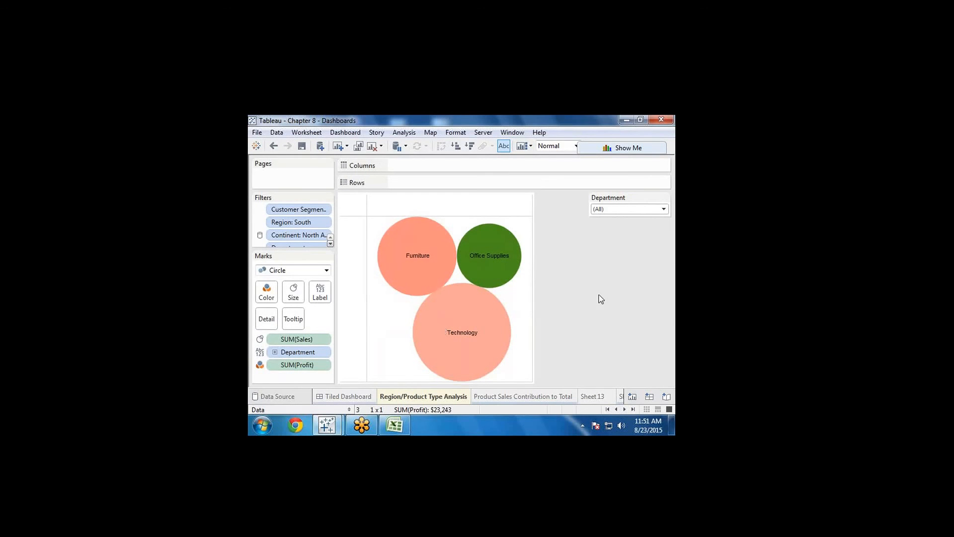
Undo the Region and Department filtering until the bubble chart again covers every department and region
mouse_move(477, 318)
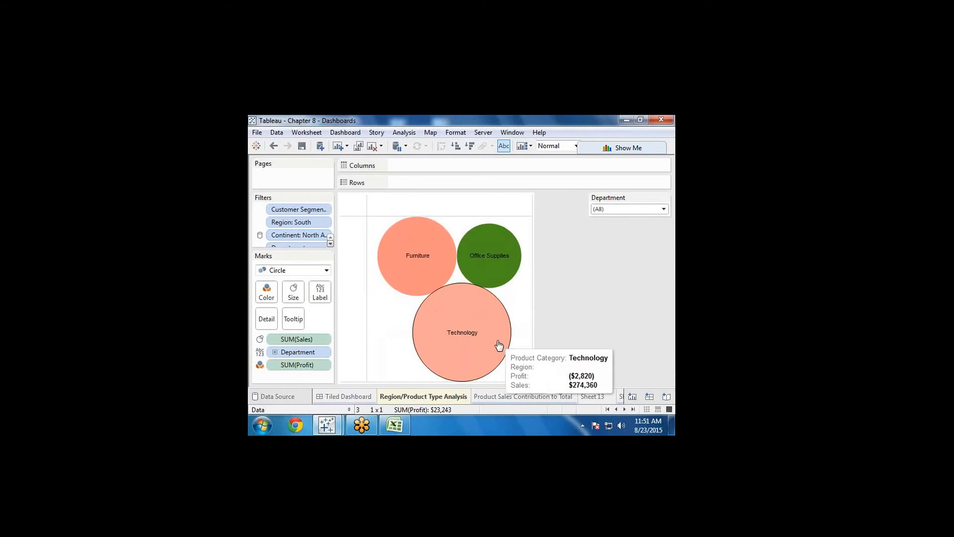
key("ctrl+z")
key("ctrl+z")
key("ctrl+z")
key("ctrl+z")
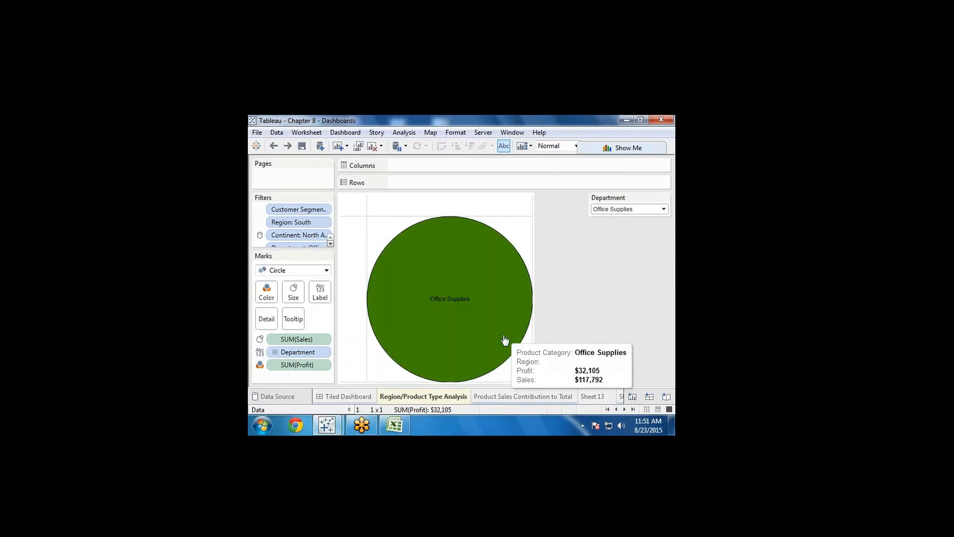
key("ctrl+z")
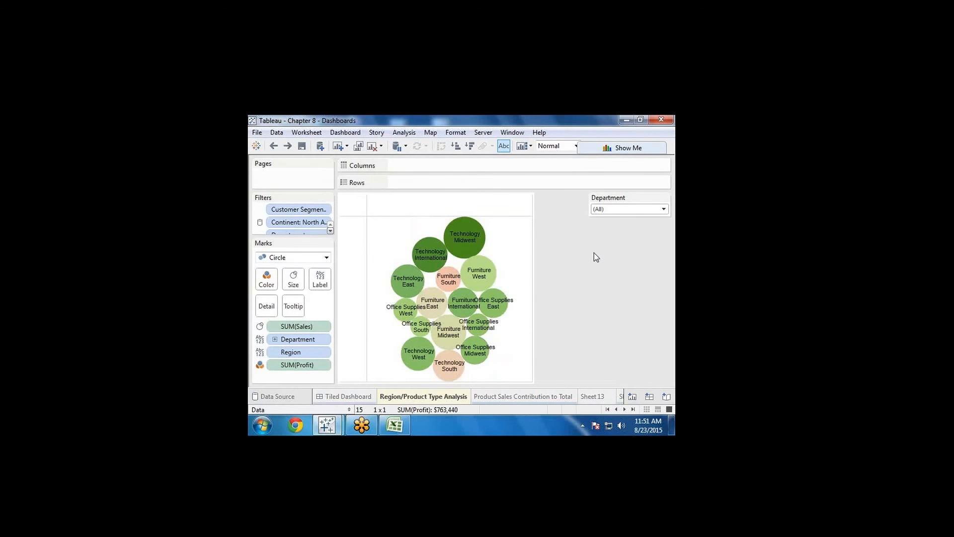
key("ctrl+y")
key("ctrl+y")
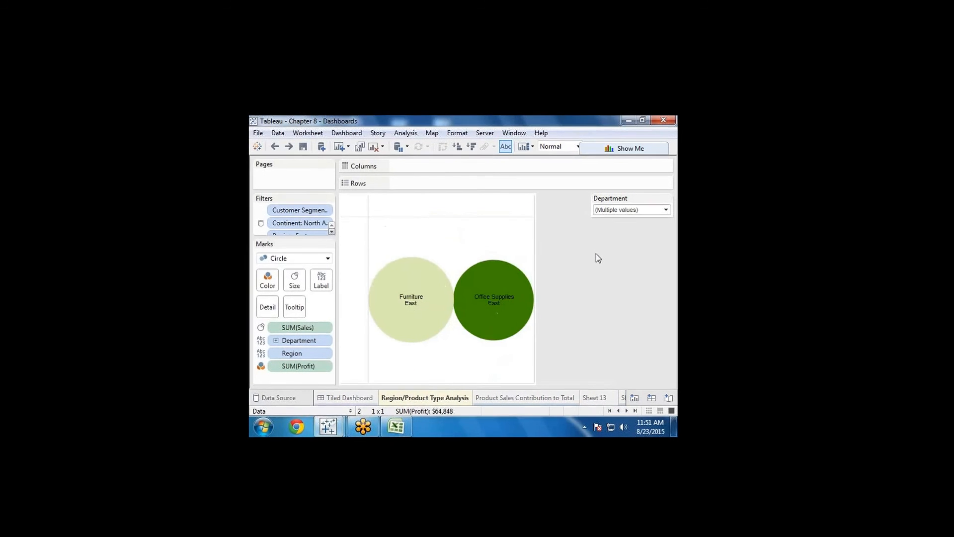
key("ctrl+z")
key("ctrl+z")
key("ctrl+z")
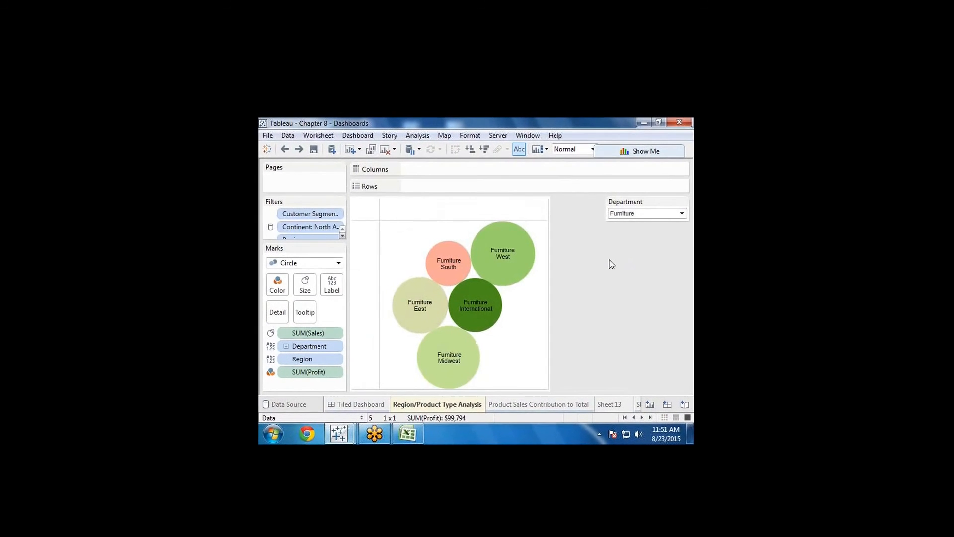
key("ctrl+z")
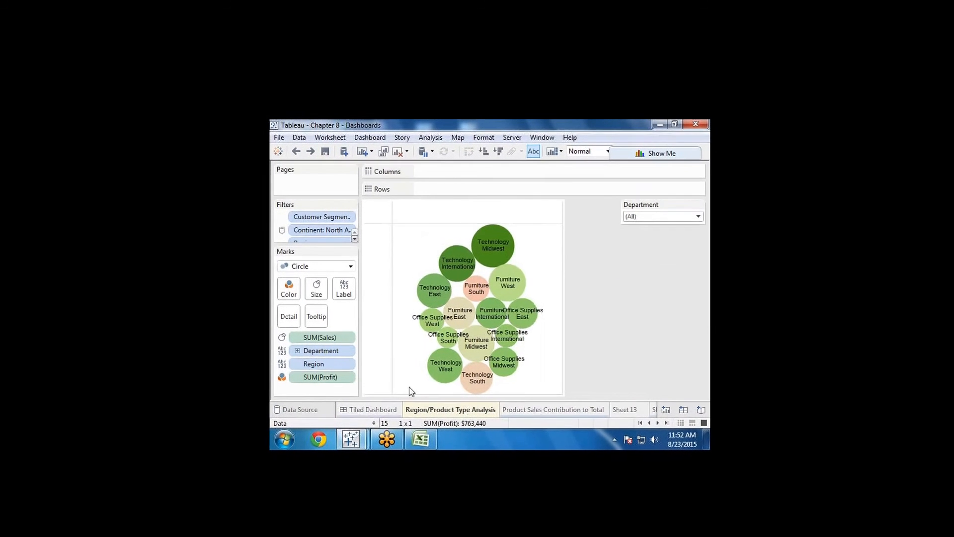
Return to the Tiled Dashboard and apply Office Supplies as its only Department filter value
left_click(366, 408)
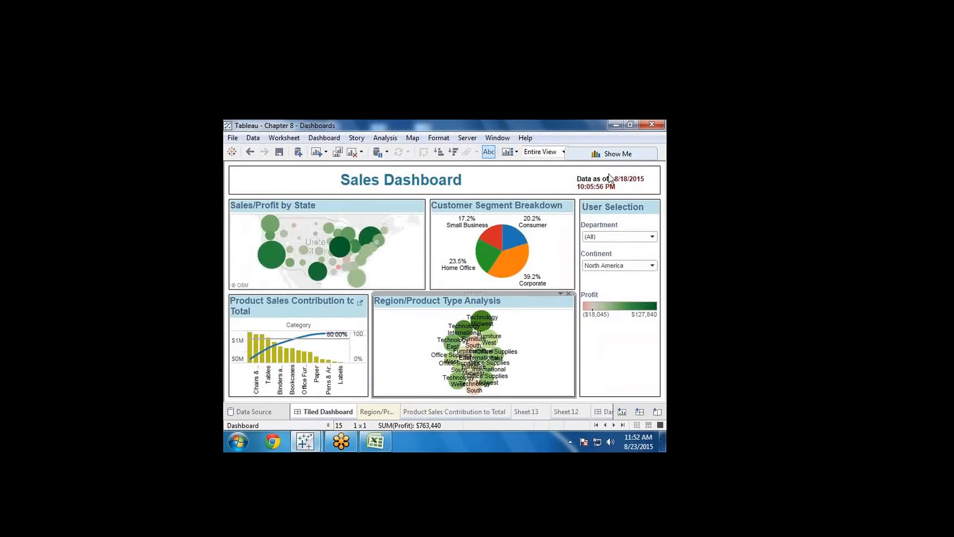
left_click(621, 236)
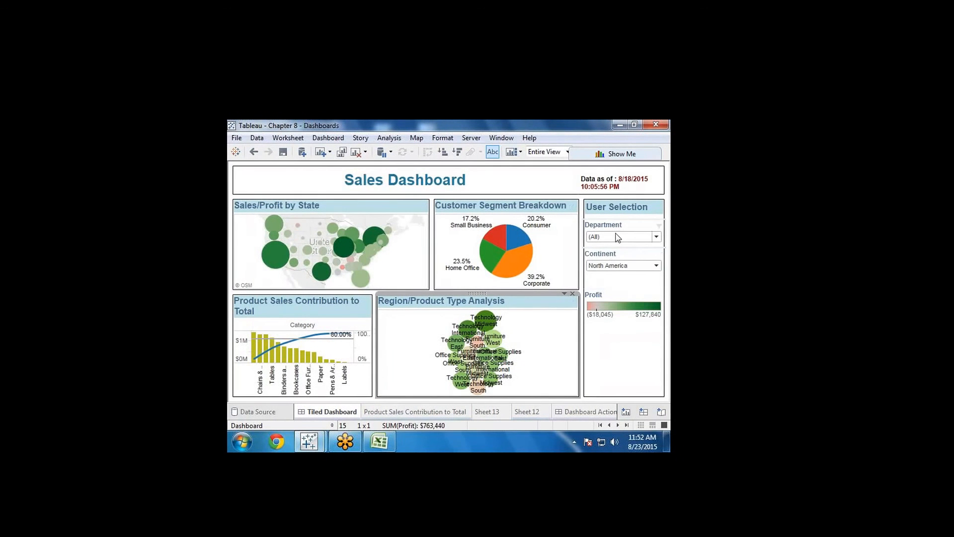
left_click(595, 267)
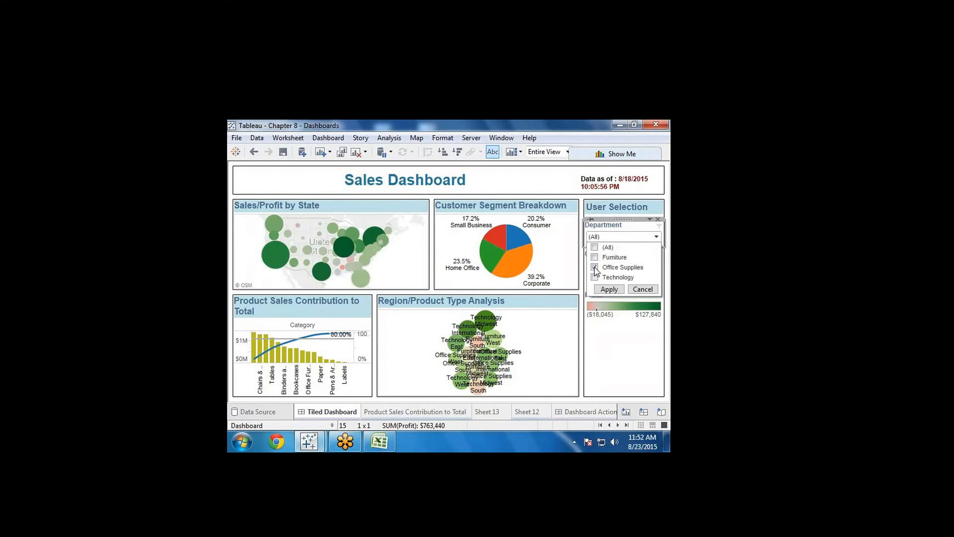
left_click(610, 289)
Apply Technology as the dashboard's only Department, and then mark all departments without applying that selection
left_click(594, 247)
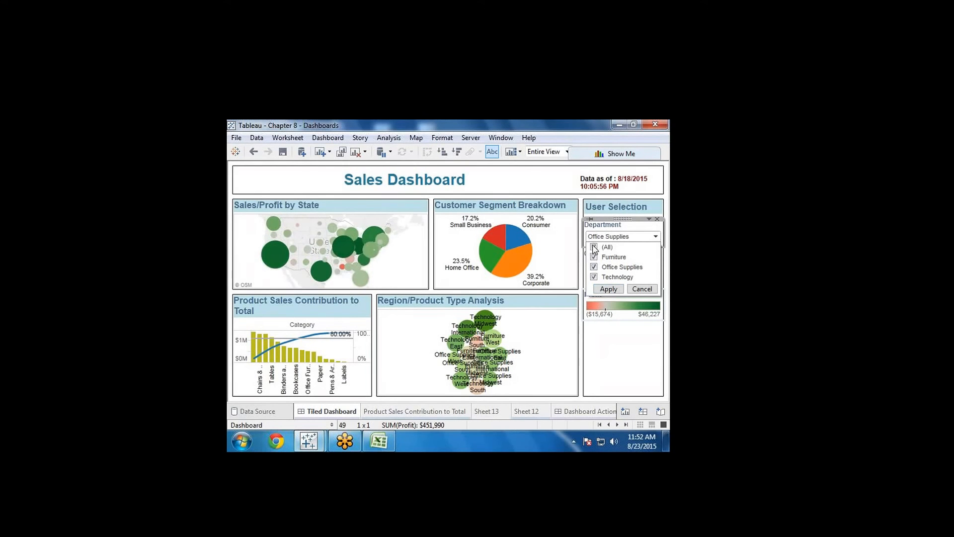
left_click(594, 277)
left_click(605, 290)
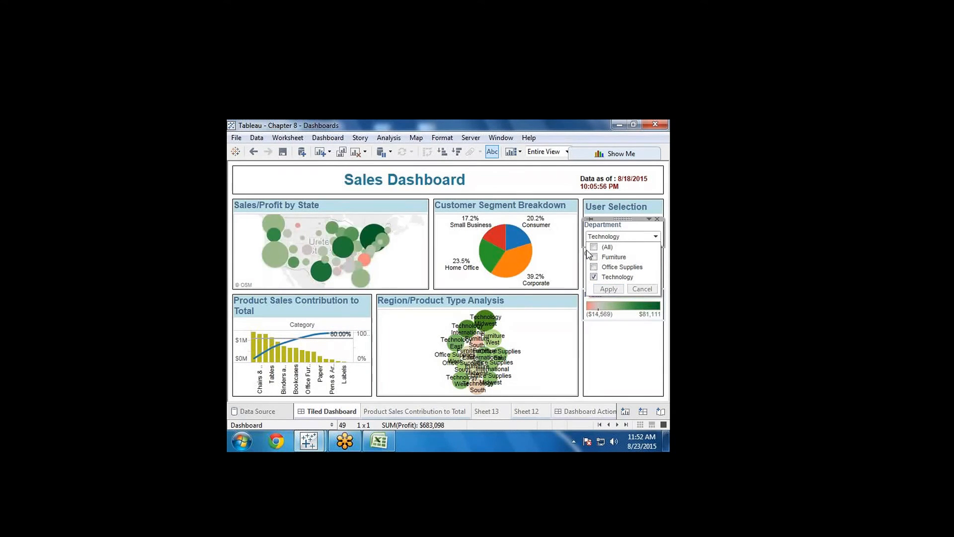
left_click(593, 247)
left_click(607, 228)
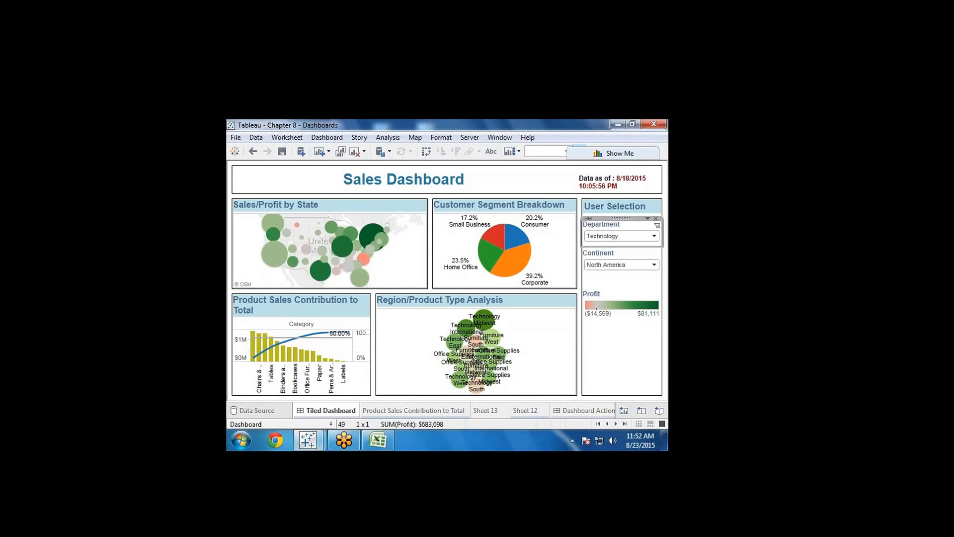
Turn off the Apply button for the dashboard's Department quick filter and reopen its value list
left_click(608, 237)
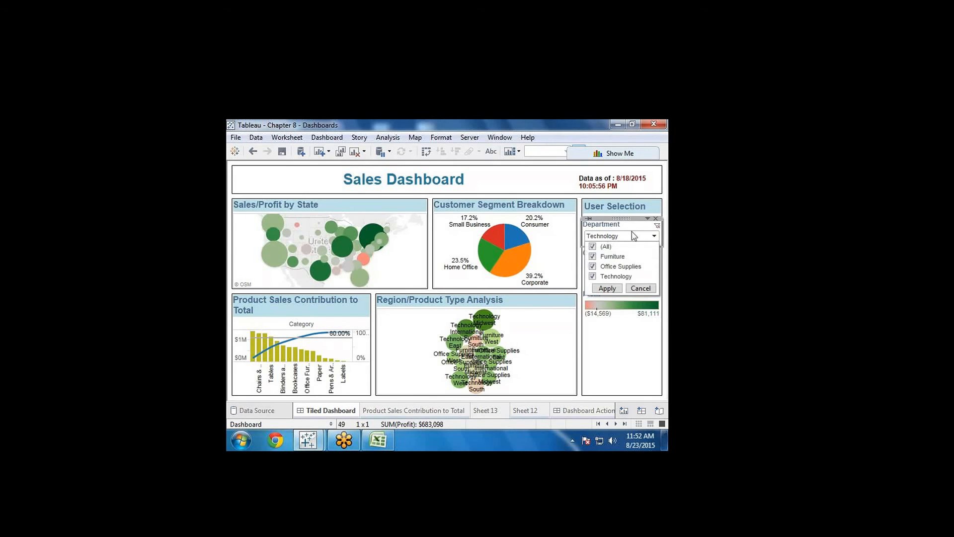
left_click(648, 219)
left_click(648, 219)
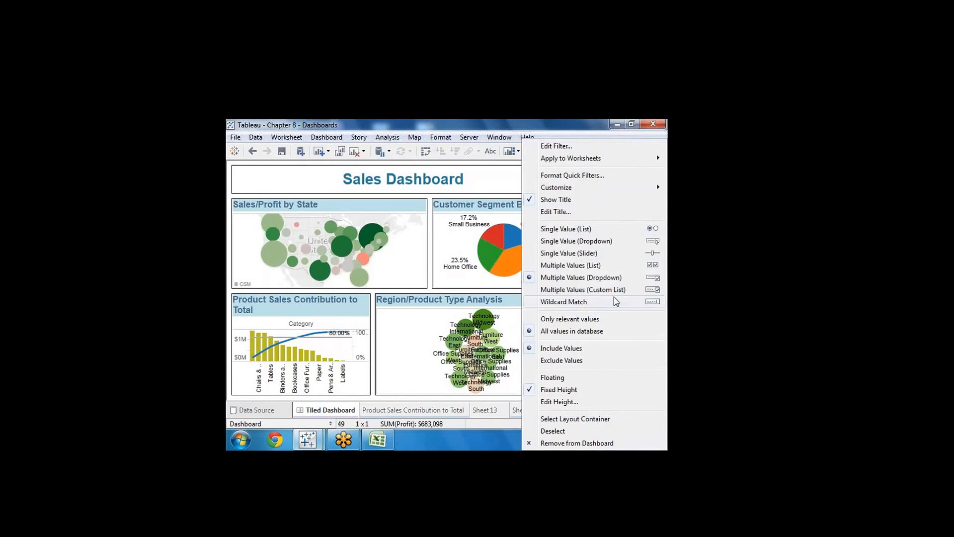
mouse_move(574, 188)
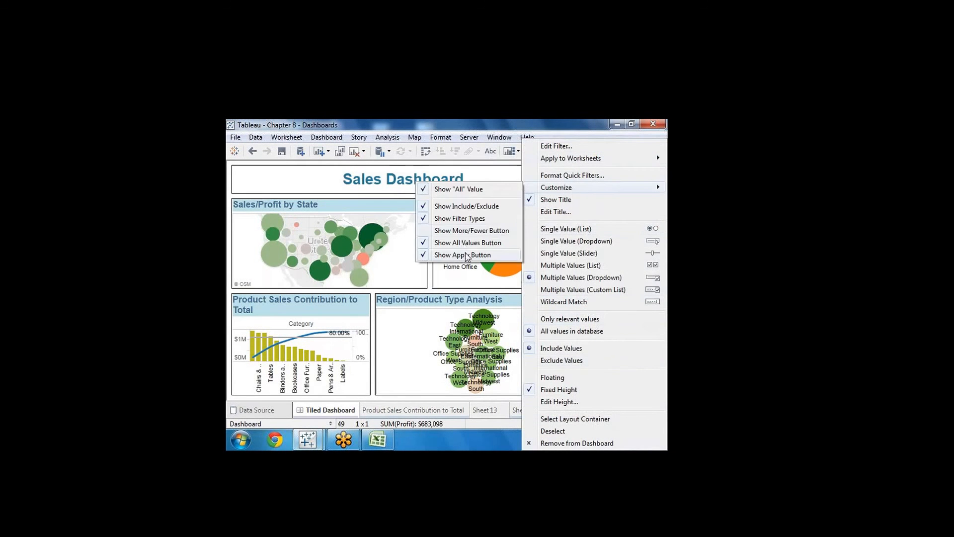
left_click(466, 230)
left_click(621, 235)
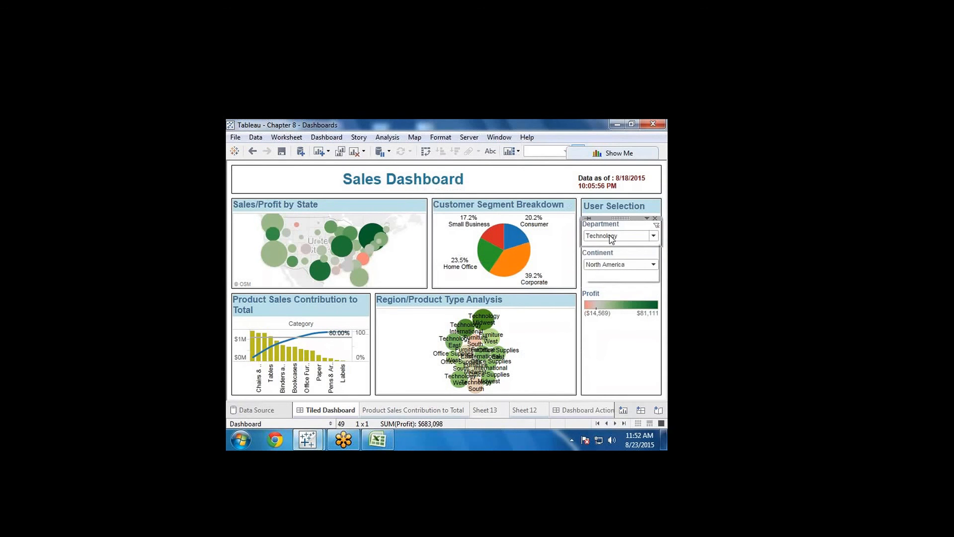
Set the Department quick filter to Office Supplies and Furniture, and close its value list
left_click(591, 266)
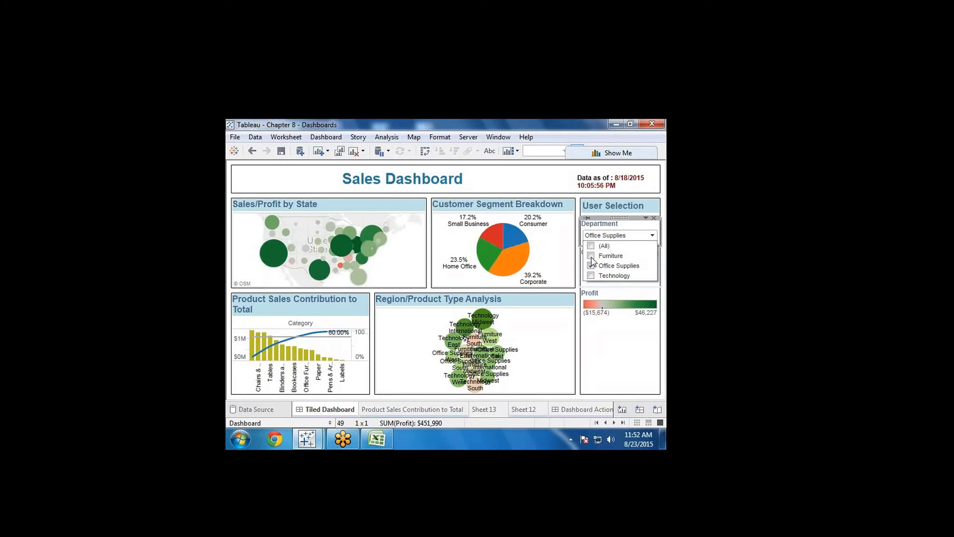
left_click(590, 256)
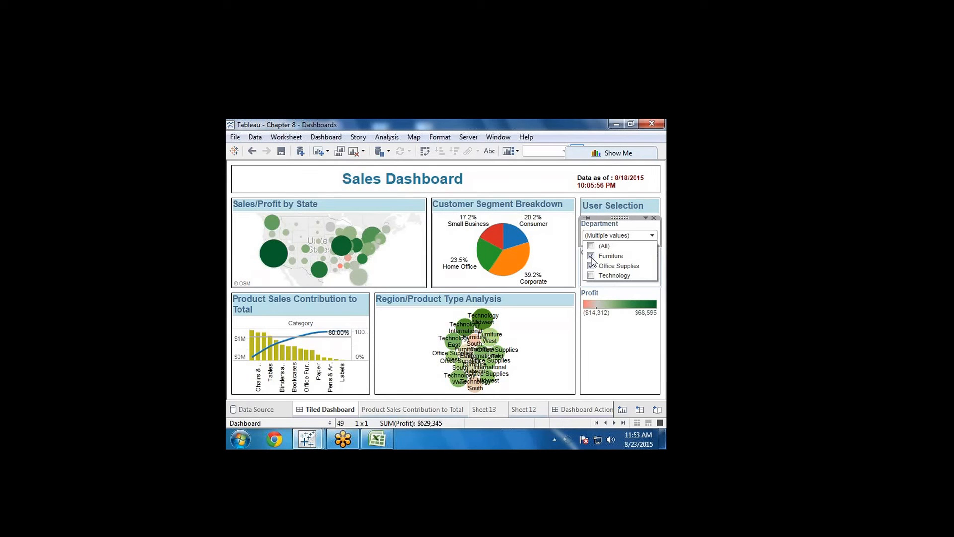
left_click(630, 233)
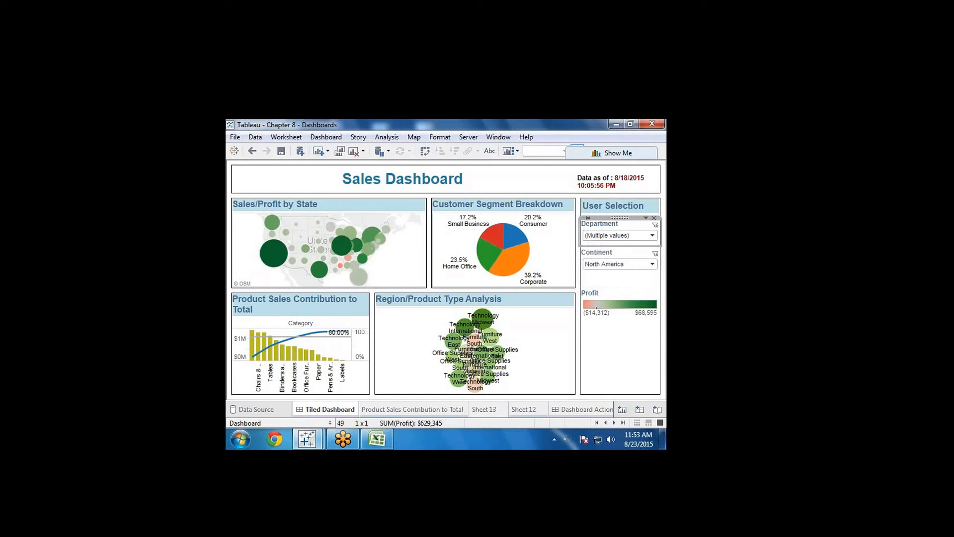
Turn on the Apply button for the dashboard's Department quick filter
left_click(646, 219)
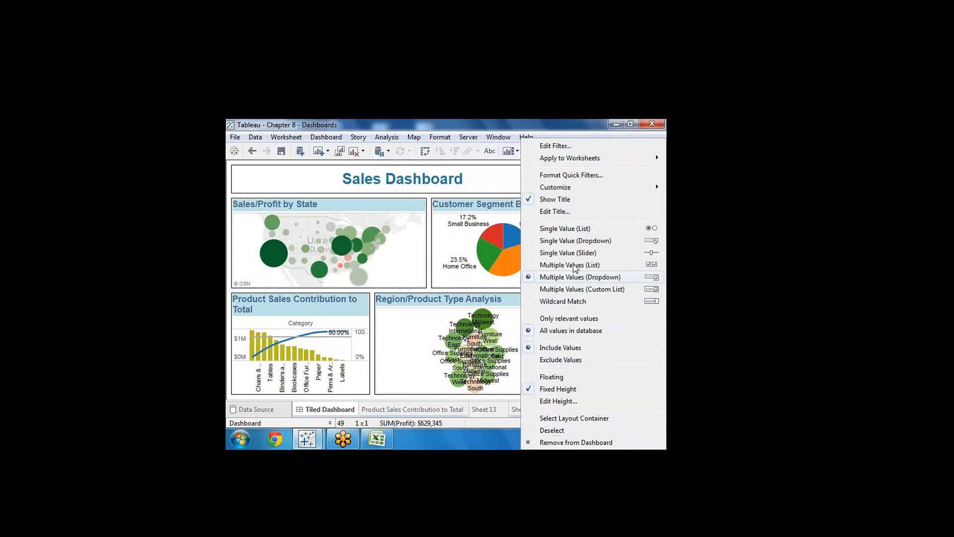
mouse_move(576, 187)
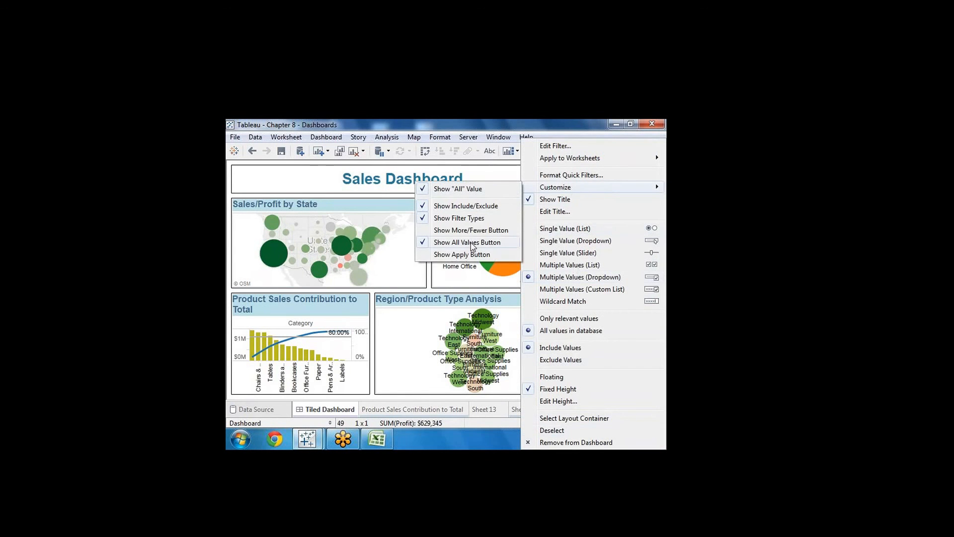
left_click(462, 254)
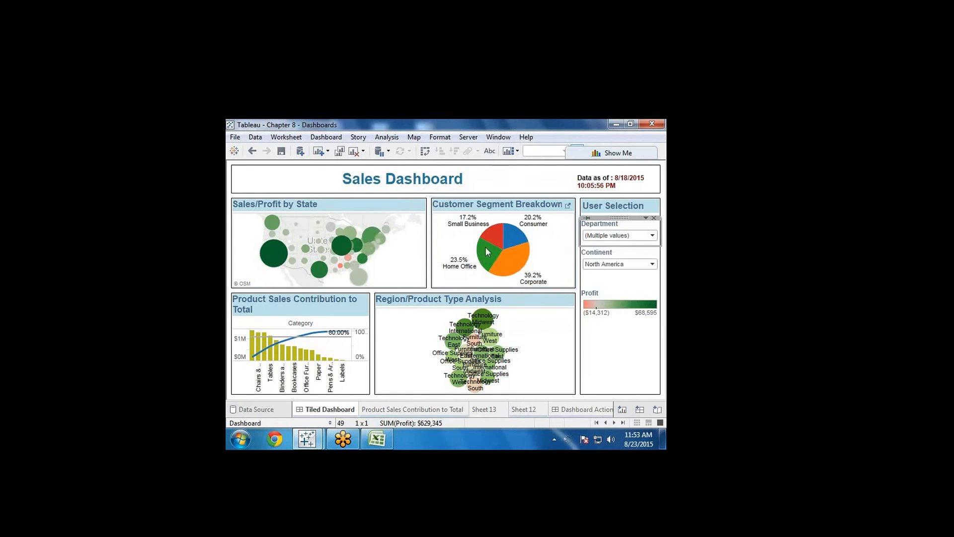
Apply Furniture and Technology as the dashboard's Department filter values, leaving out Office Supplies
left_click(609, 238)
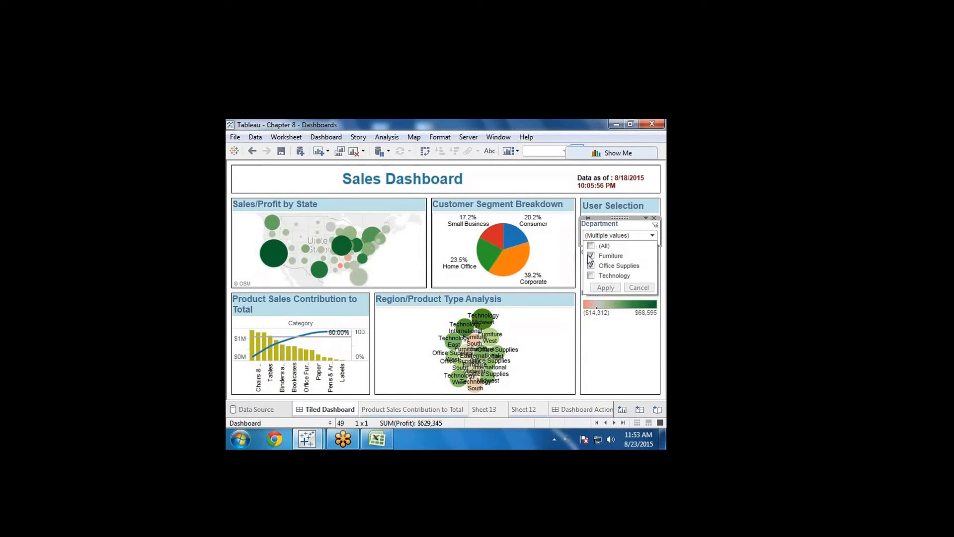
left_click(591, 256)
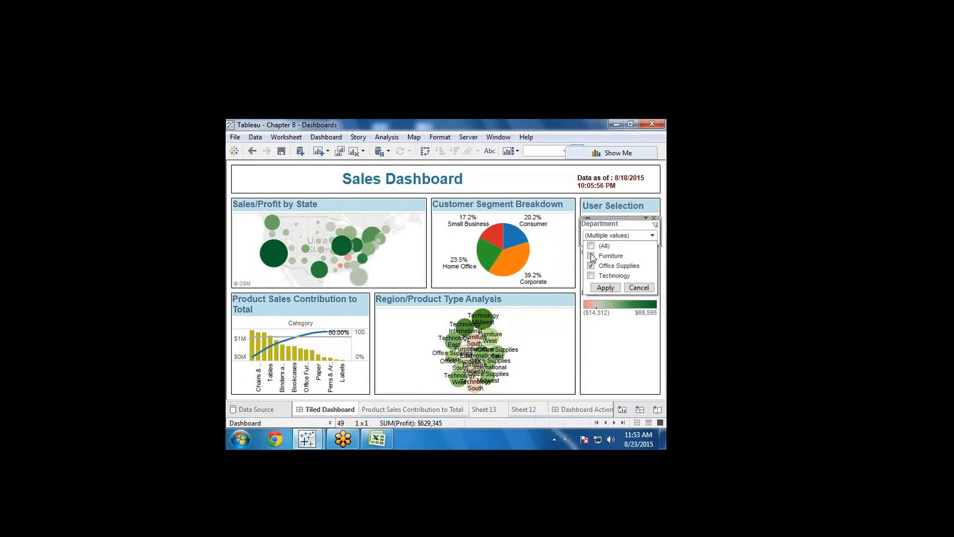
left_click(590, 277)
left_click(591, 256)
left_click(604, 287)
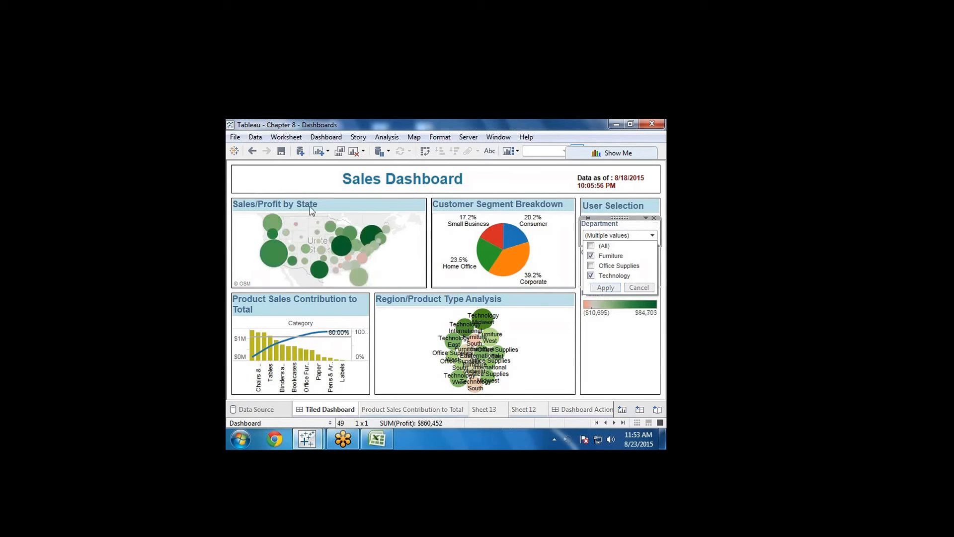
left_click(373, 205)
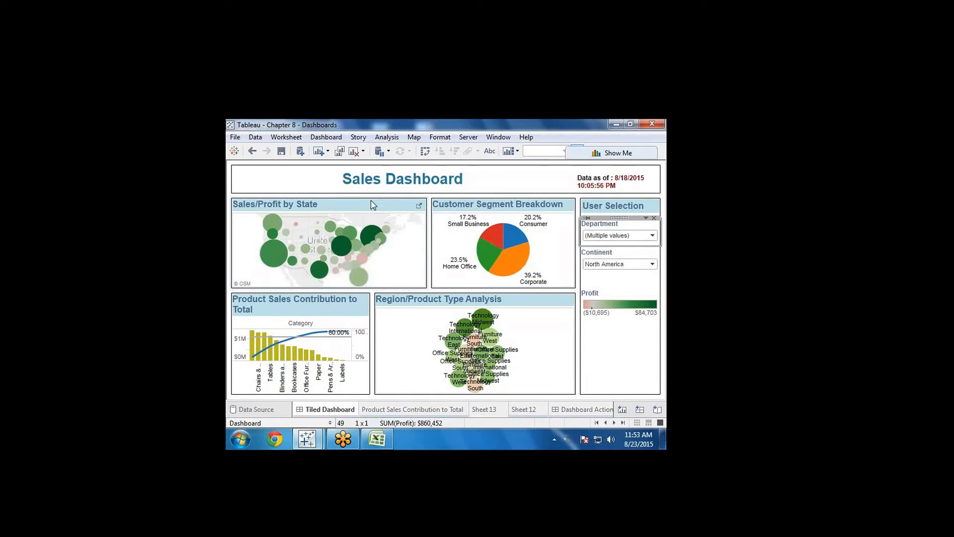
Mark all departments in the quick filter, close the list without applying, and reopen it to check the pending selection
left_click(621, 236)
left_click(591, 246)
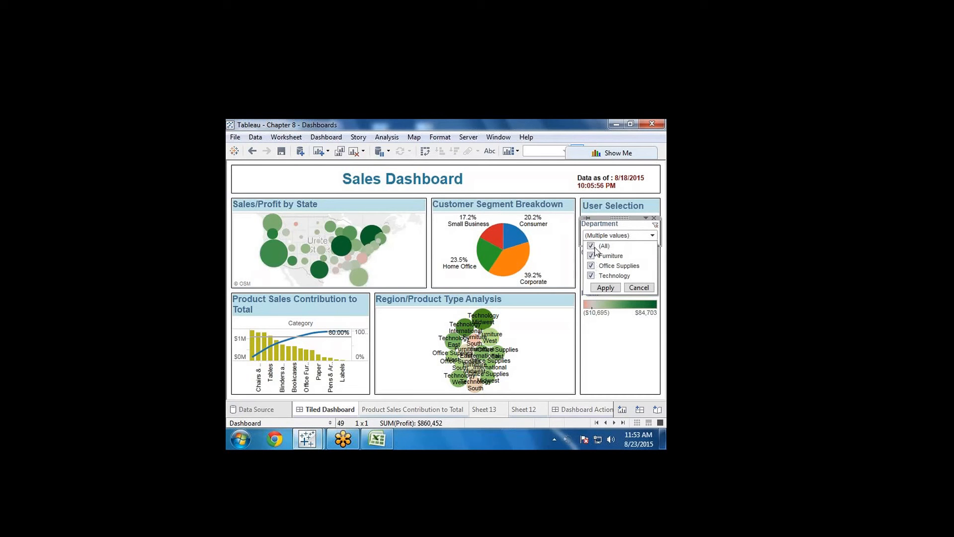
left_click(610, 229)
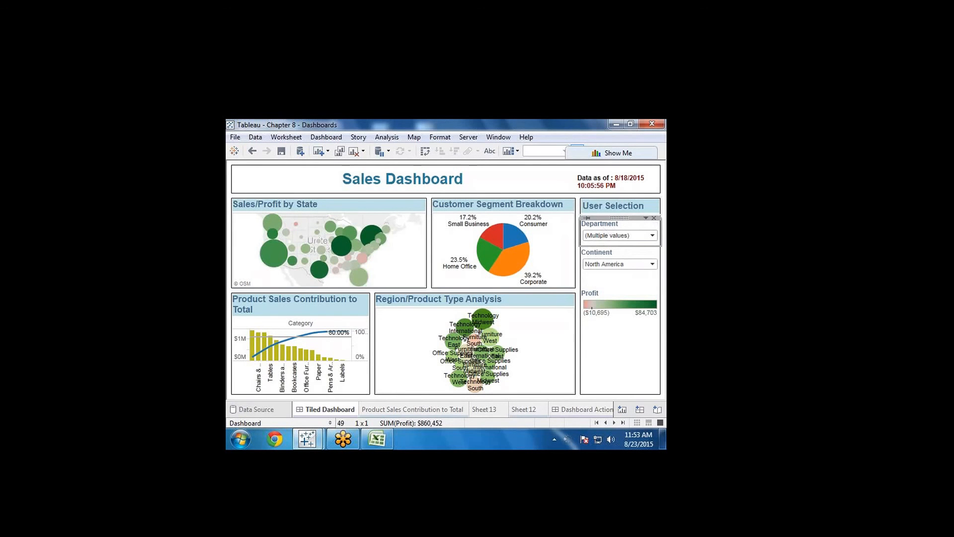
left_click(626, 236)
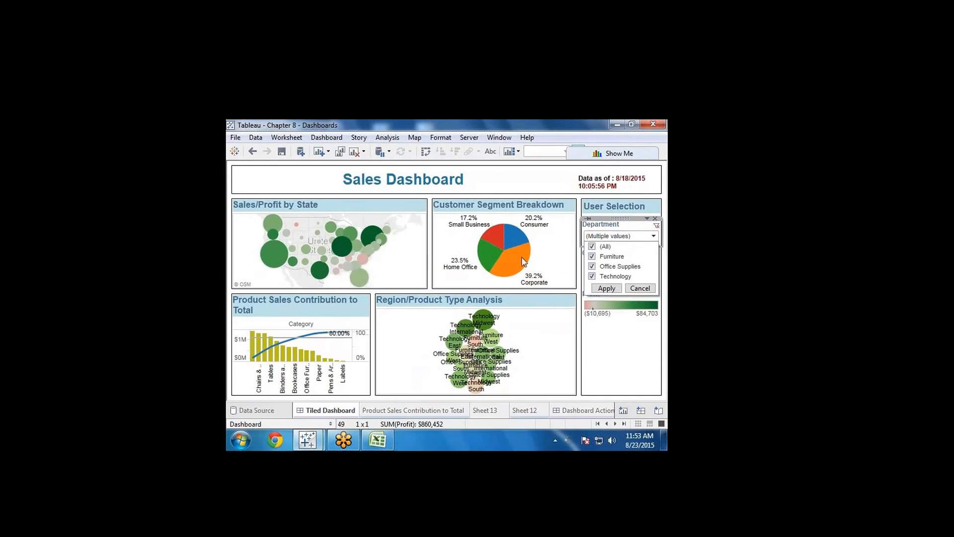
Widen the Product Sales Contribution to Total chart into the space of the neighbouring Region/Product Type Analysis chart
left_click(373, 352)
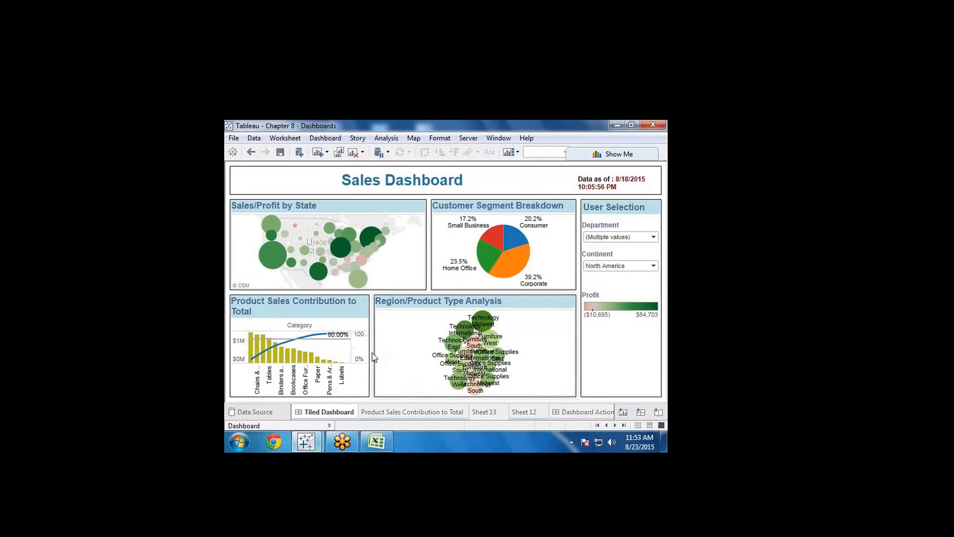
left_click_drag(372, 353, 421, 353)
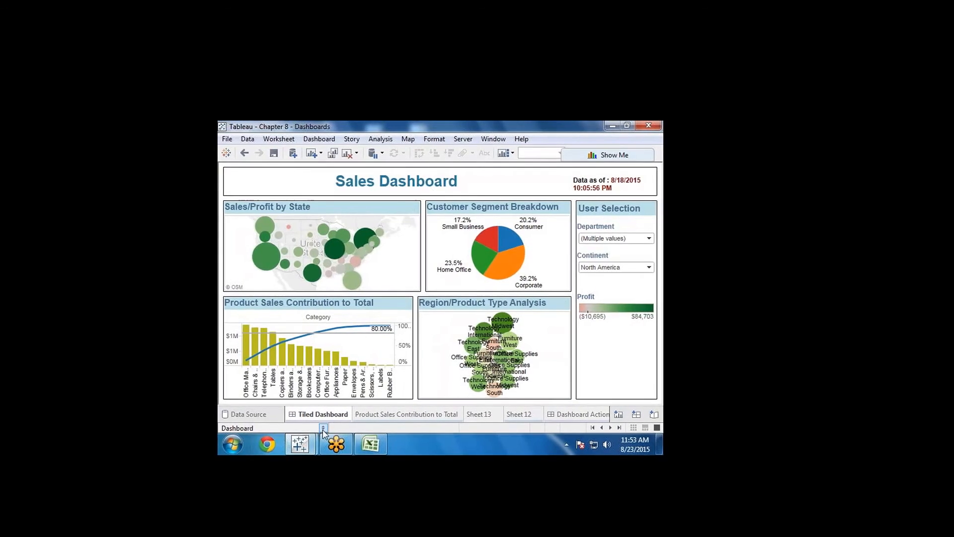
Examine in the Dashboard pane which worksheets feed the Customer Segment Breakdown, Product Sales Contribution and Region/Product Type charts, and hide the pane again
left_click(326, 427)
left_click(681, 207)
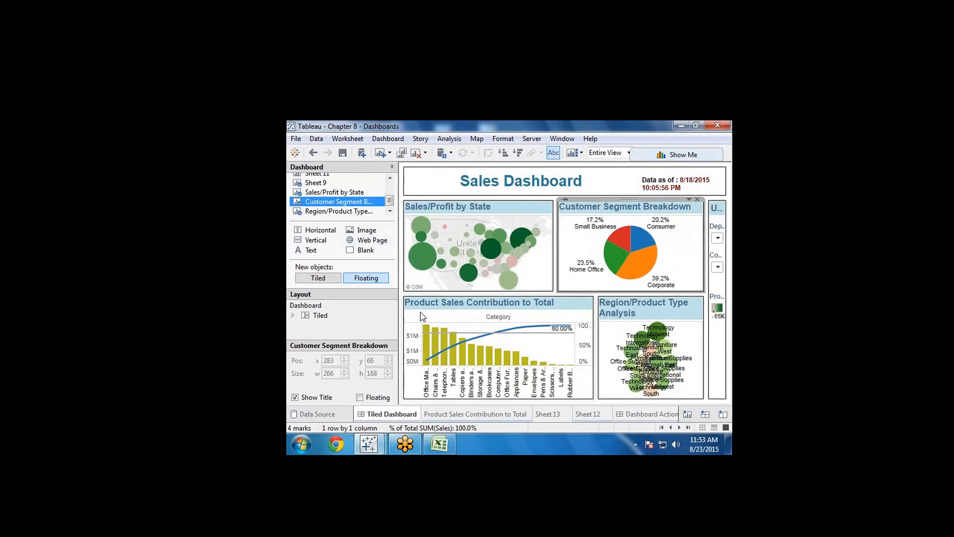
left_click(447, 303)
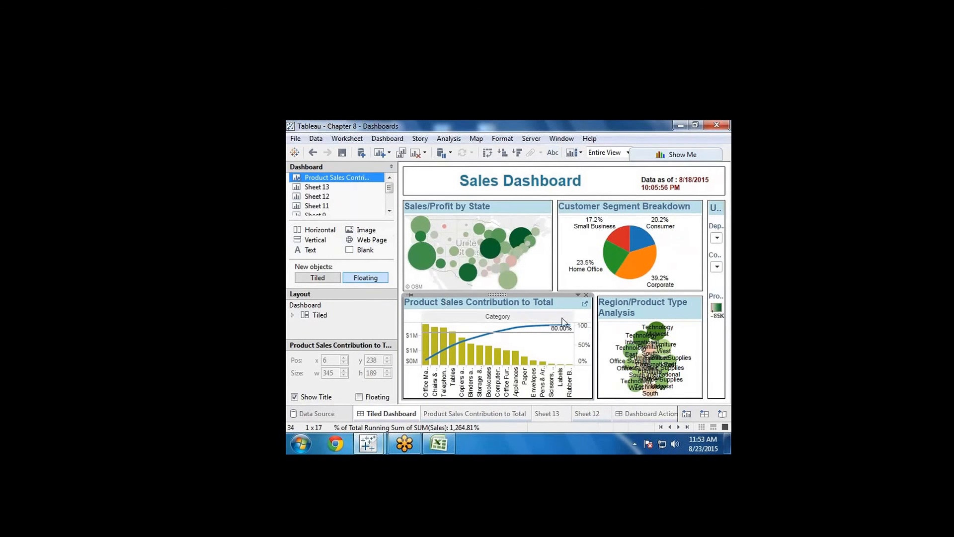
left_click(631, 311)
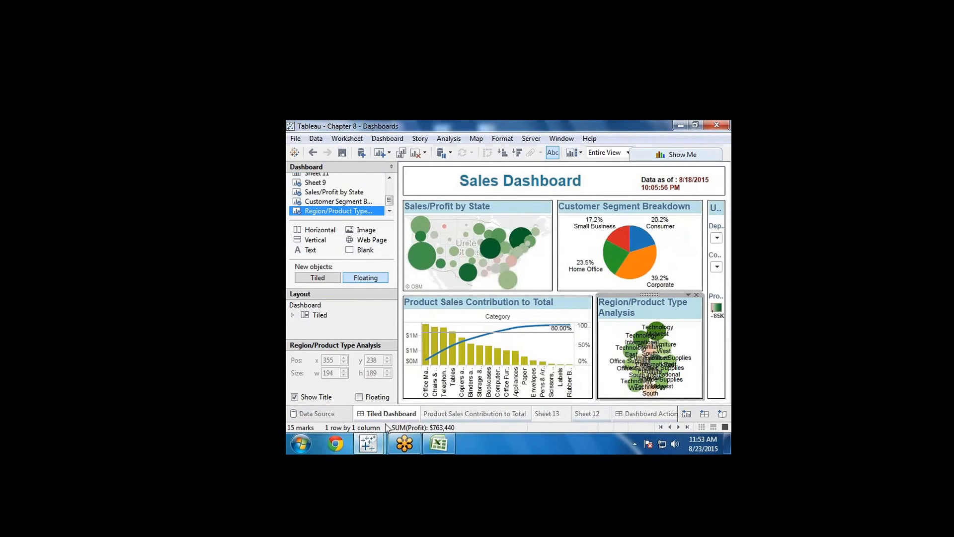
left_click(389, 168)
Extend the Department quick filter to the Product Sales Contribution to Total, Customer Segment Breakdown and Region/Product Type Analysis worksheets
left_click(704, 228)
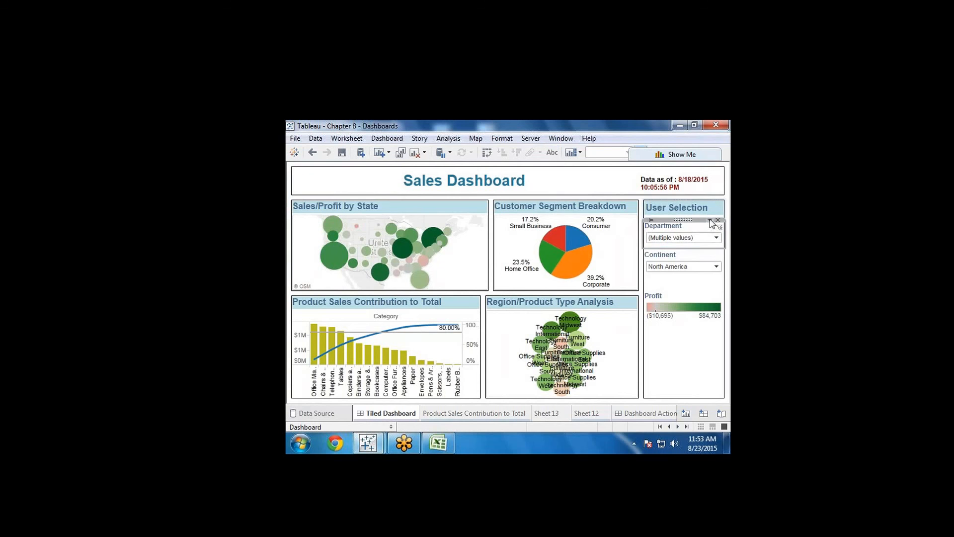
left_click(710, 222)
mouse_move(654, 162)
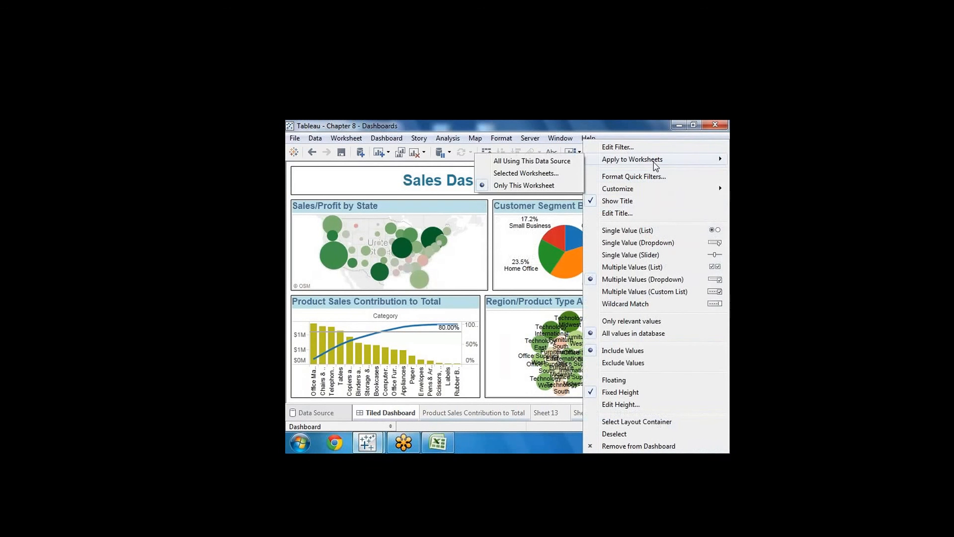
left_click(497, 173)
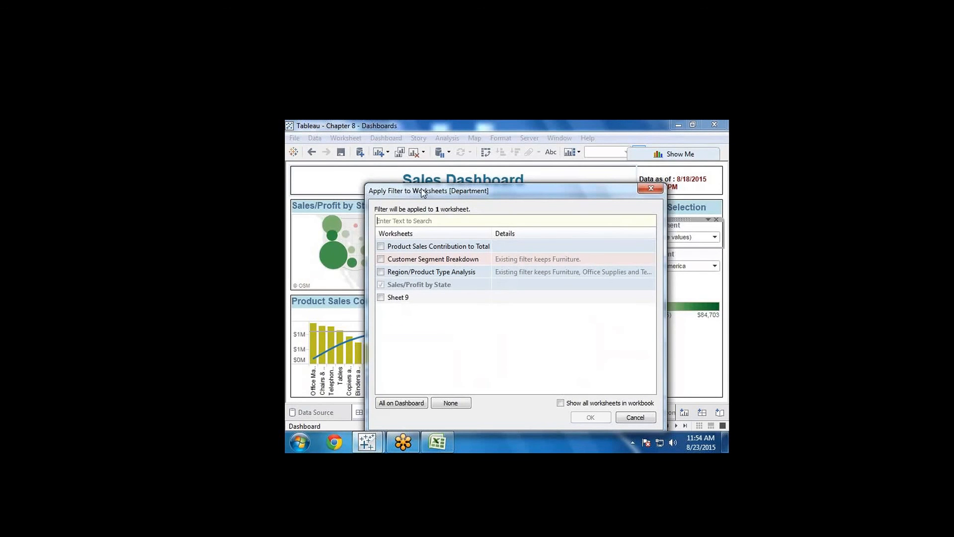
left_click(381, 272)
left_click(380, 259)
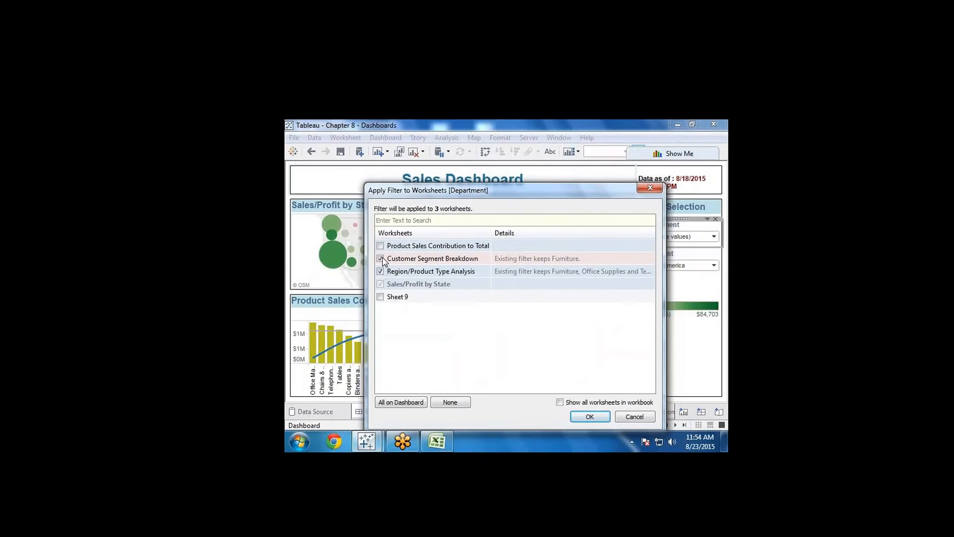
left_click(381, 246)
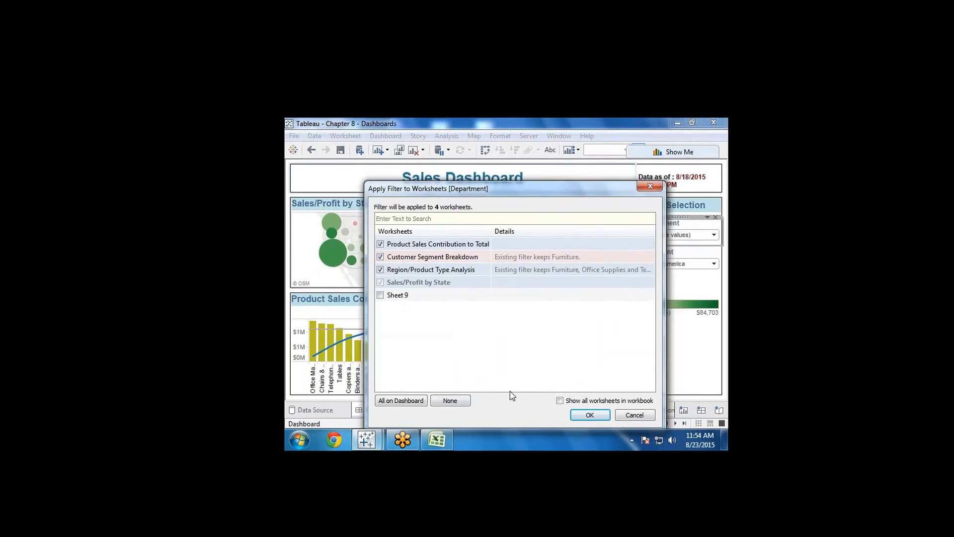
left_click_drag(546, 185, 522, 154)
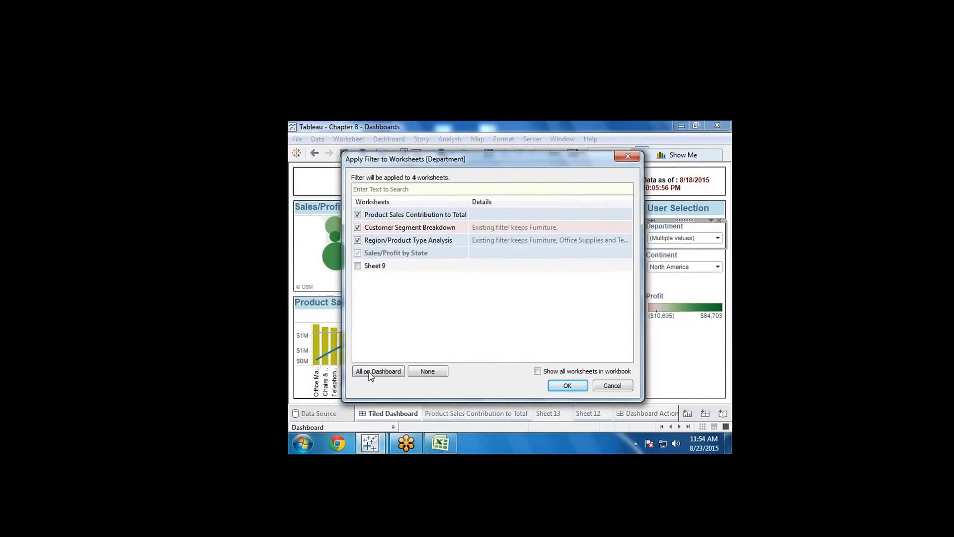
left_click(566, 385)
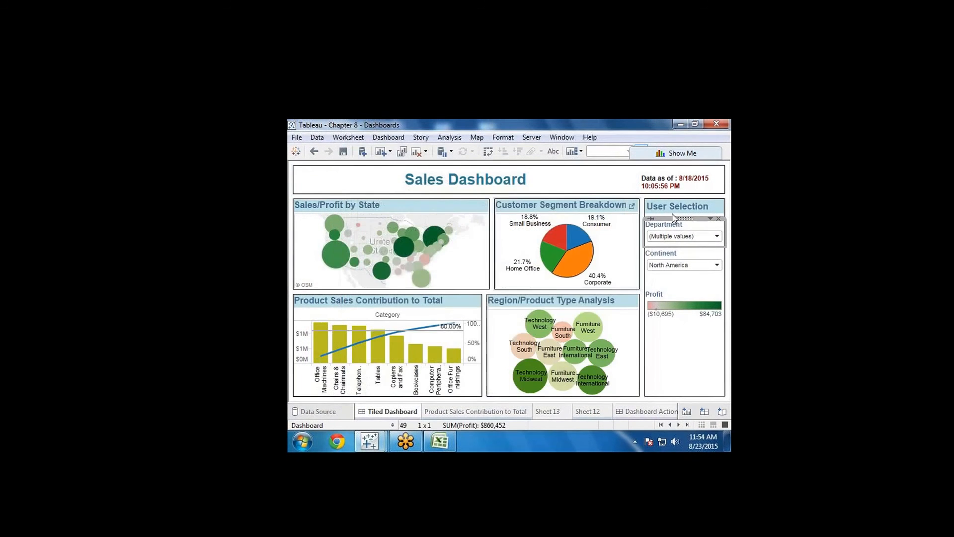
Apply all departments to the dashboard, and then restrict the Department filter to Office Supplies only
left_click(671, 236)
left_click(654, 247)
left_click(669, 288)
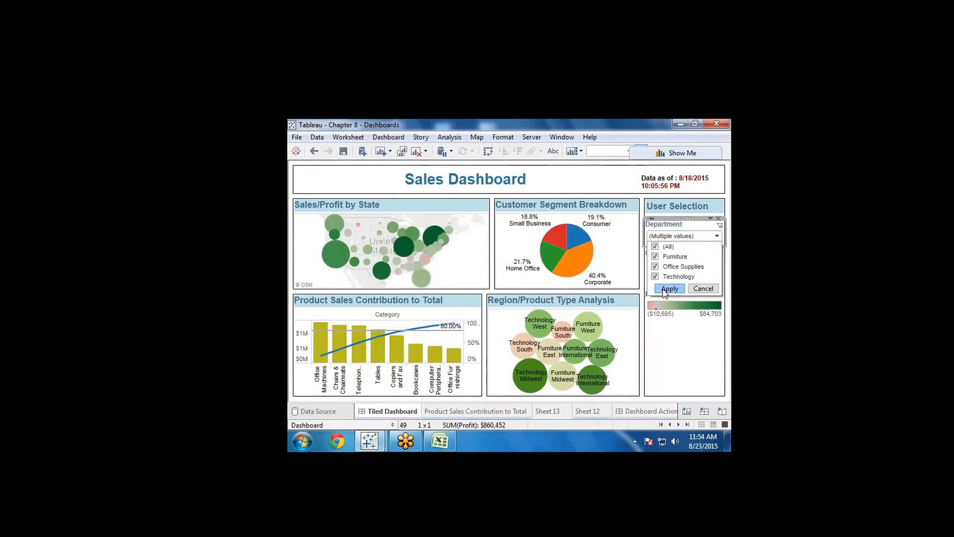
left_click(654, 246)
left_click(655, 267)
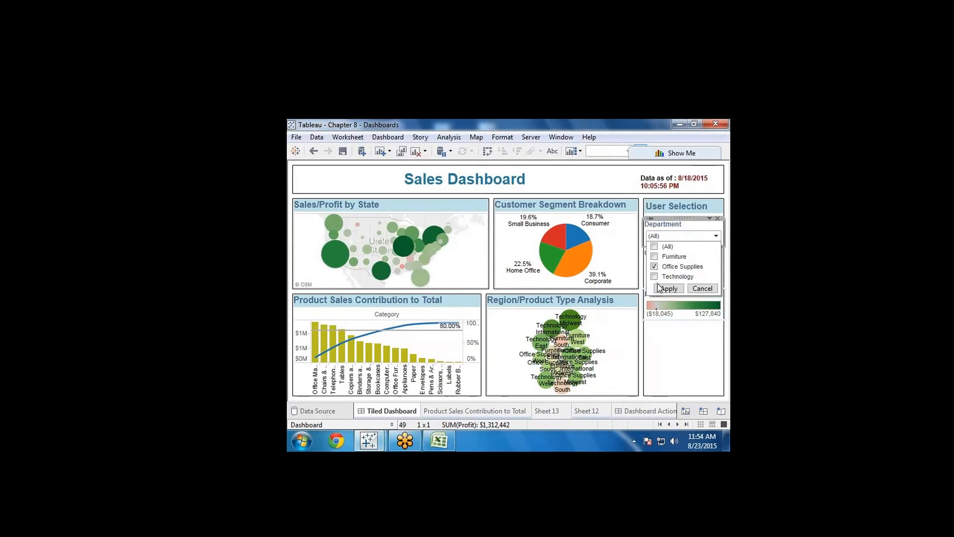
left_click(659, 292)
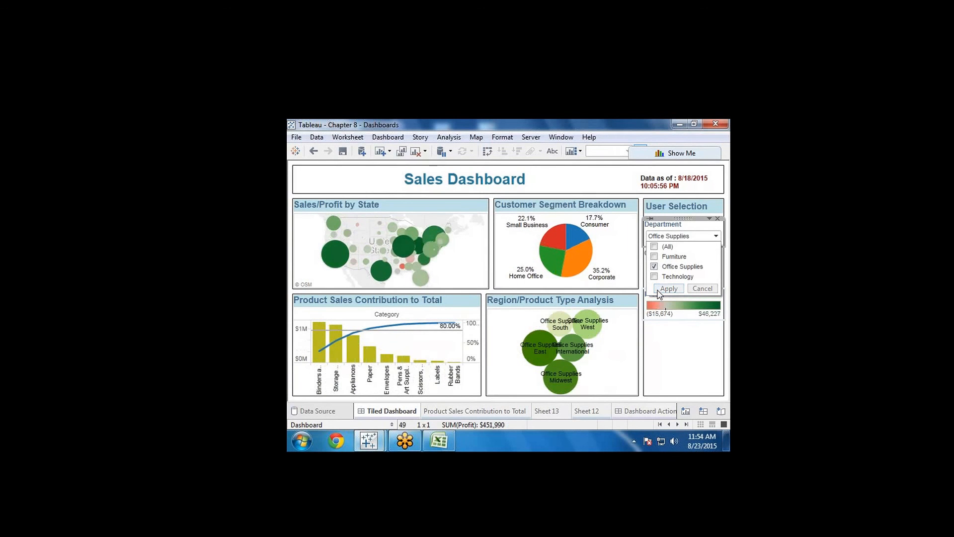
Add Furniture to the applied Department filter alongside Office Supplies, and close the value list
left_click(654, 256)
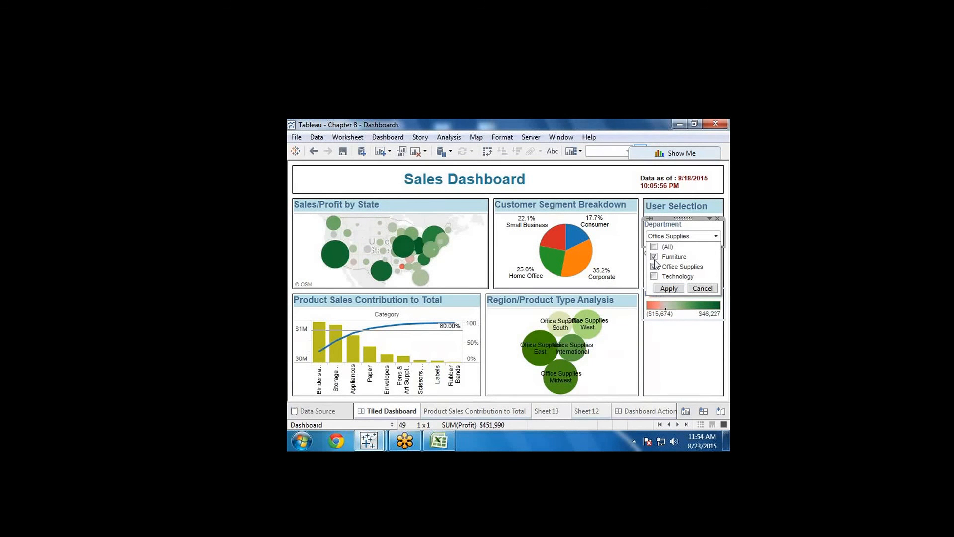
left_click(669, 288)
left_click(670, 230)
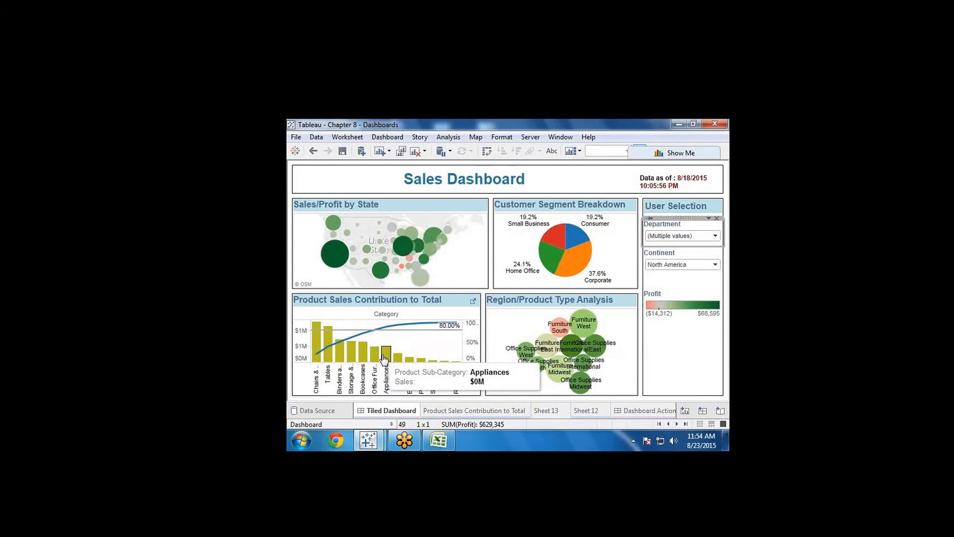
Look through Product Sales Contribution to Total, Sheet 13 and Sheet 12, and select the Customer Count by State map on the Dashboard Actions dashboard
left_click(445, 412)
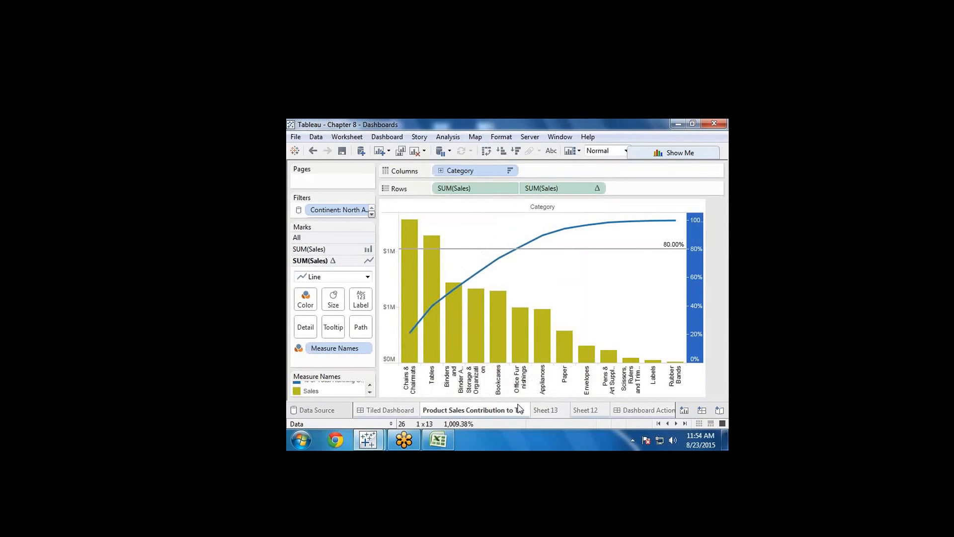
left_click(541, 414)
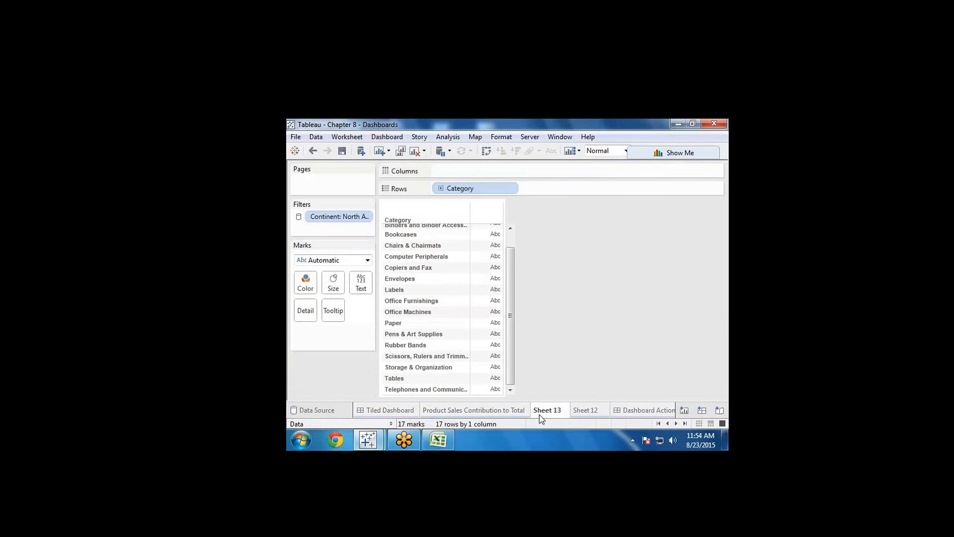
left_click(592, 405)
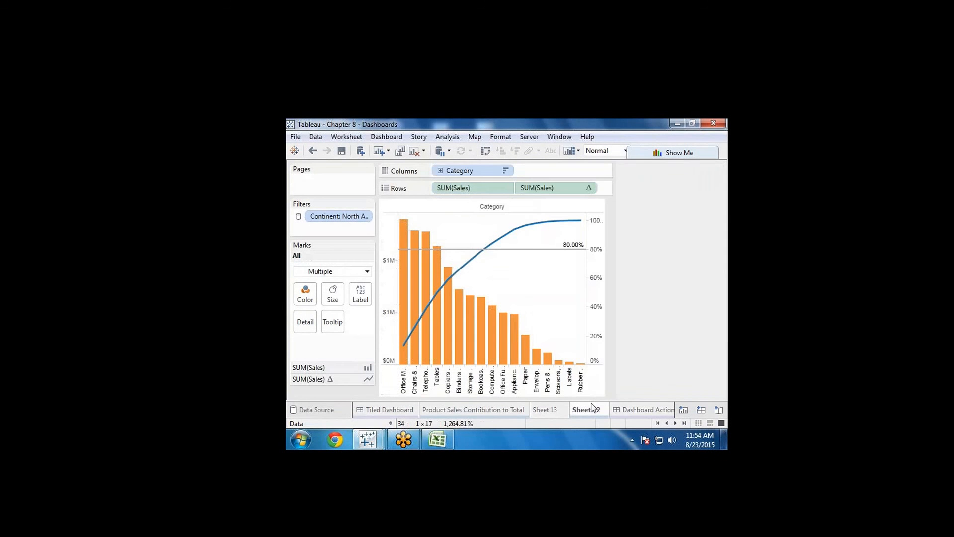
left_click(631, 409)
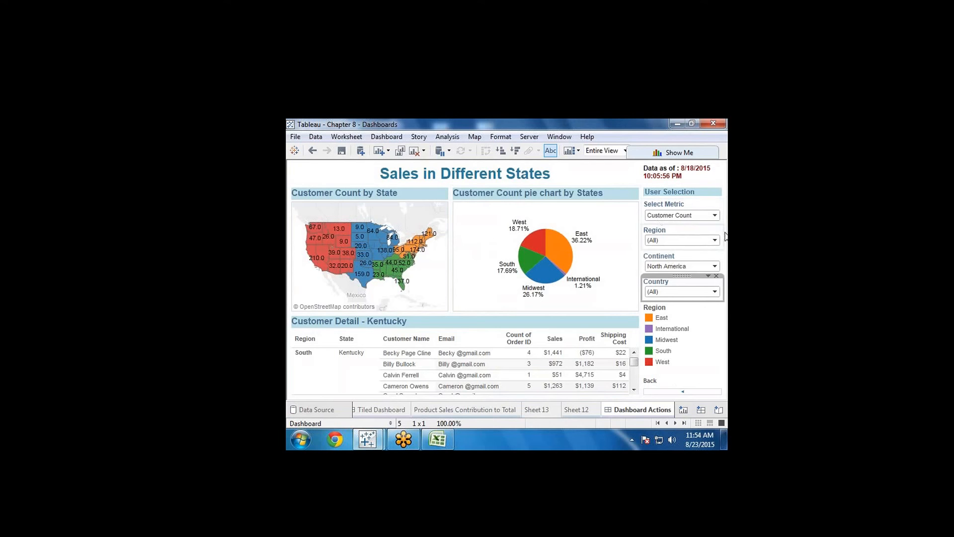
left_click(382, 197)
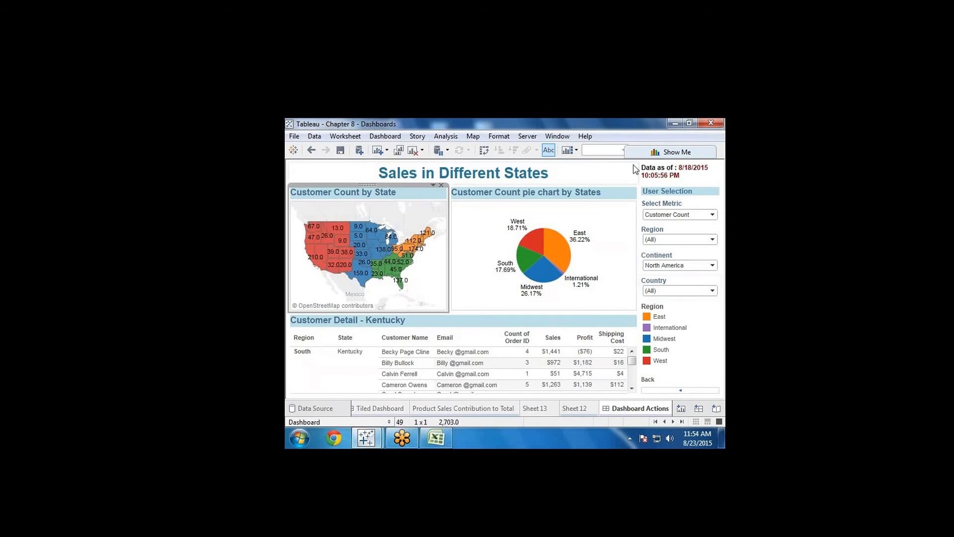
Examine the data update time text of the 'Data as of' title and its insertable fields, leaving the title unedited
left_click(666, 172)
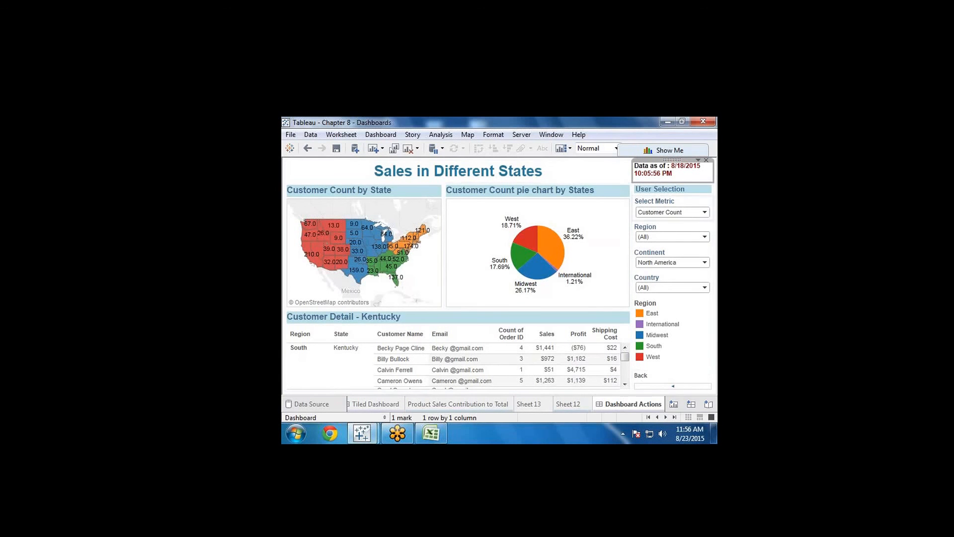
double_click(674, 165)
left_click(611, 207)
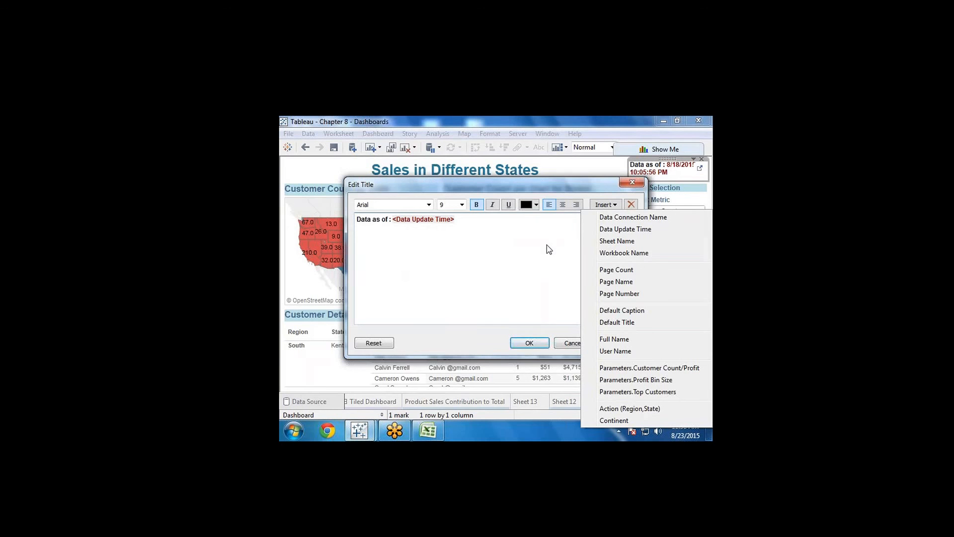
left_click(491, 233)
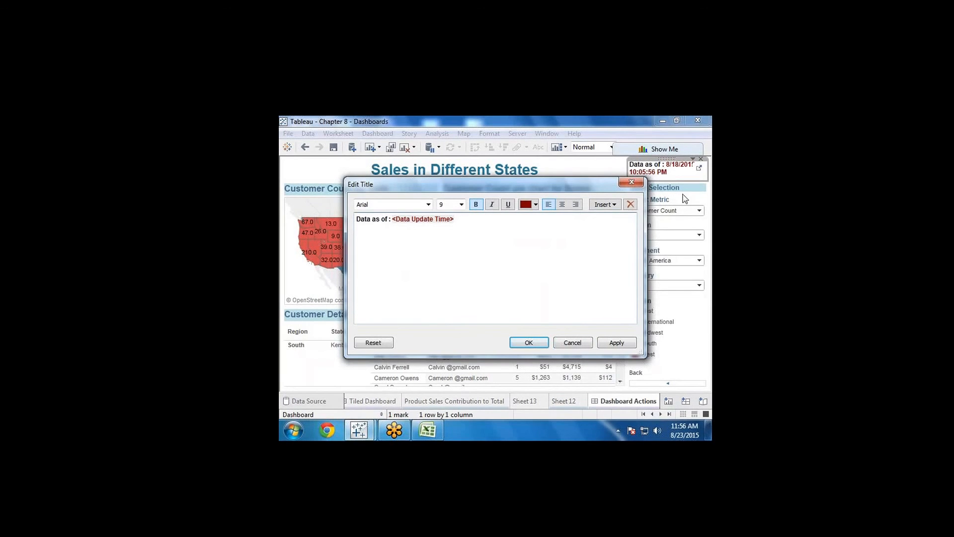
left_click(631, 182)
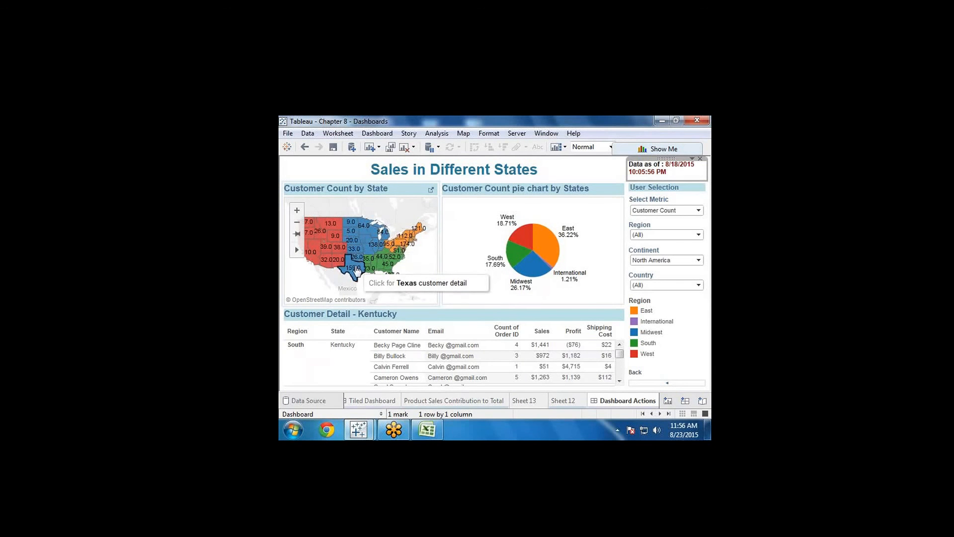
Show the customer detail for Tennessee from the Customer Count by State map, and clear the state selection
left_click(385, 258)
left_click(384, 257)
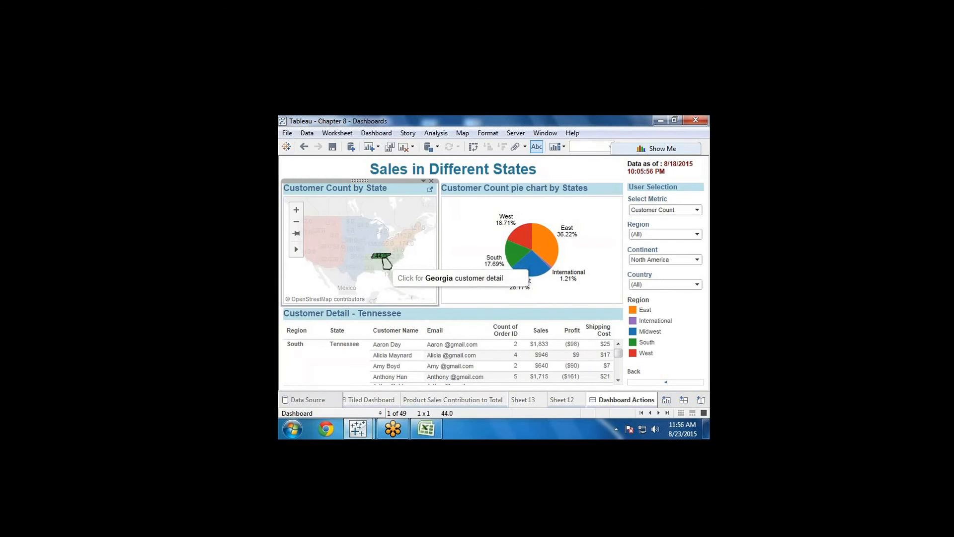
key("Escape")
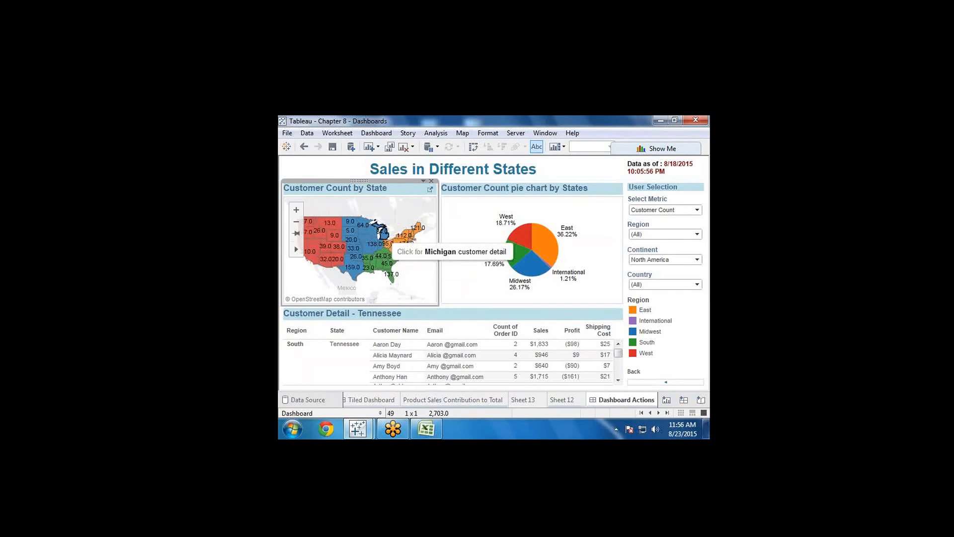
Show the customer detail for Nebraska, look through its whole customer list, and clear the state selection on the map
left_click(354, 243)
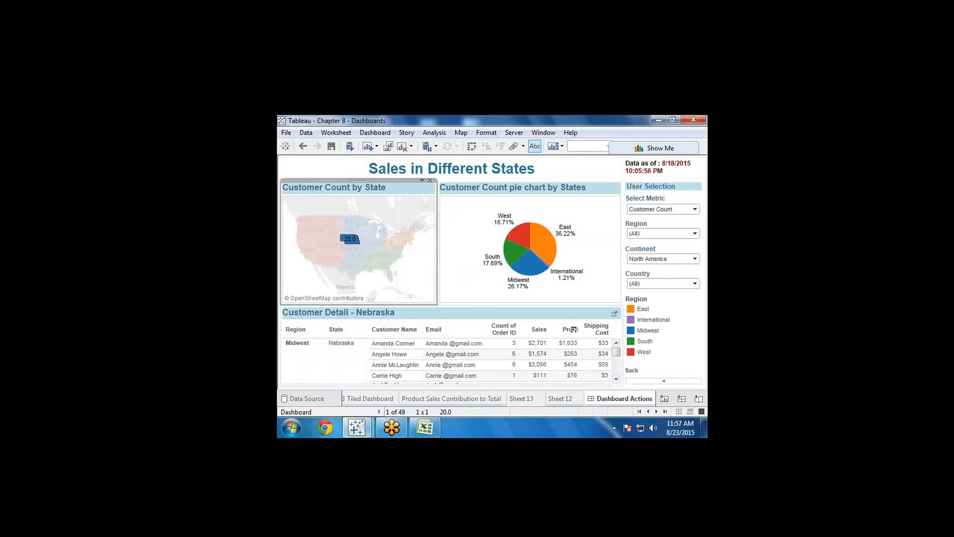
left_click(615, 378)
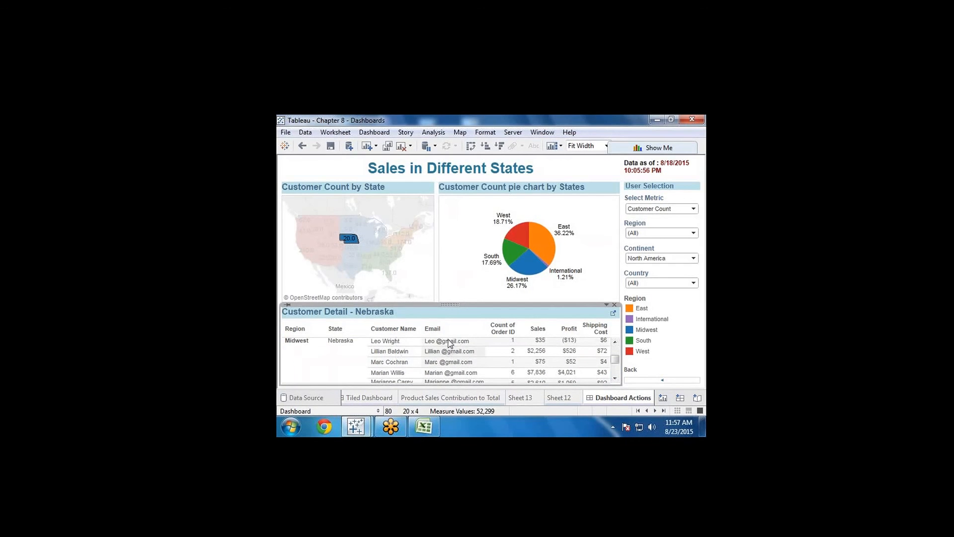
left_click(615, 379)
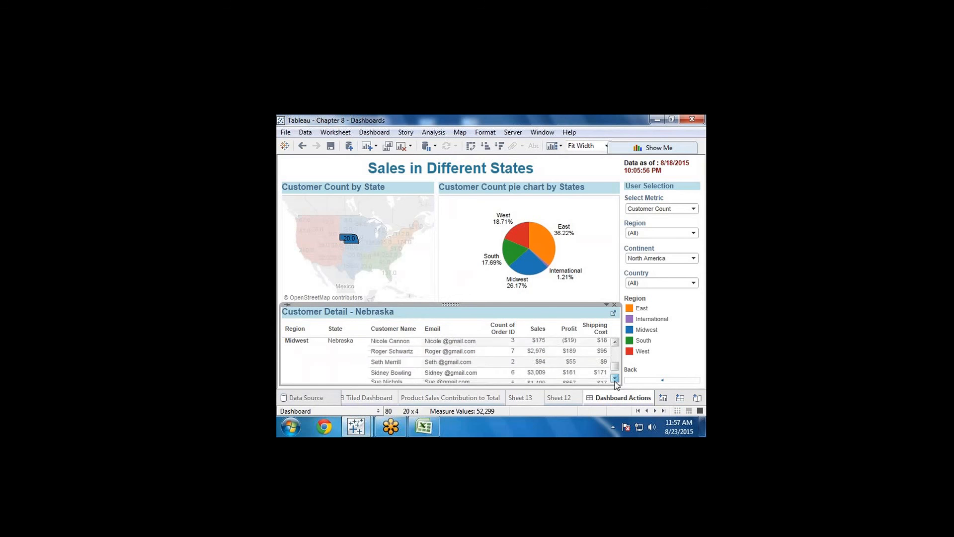
left_click(615, 378)
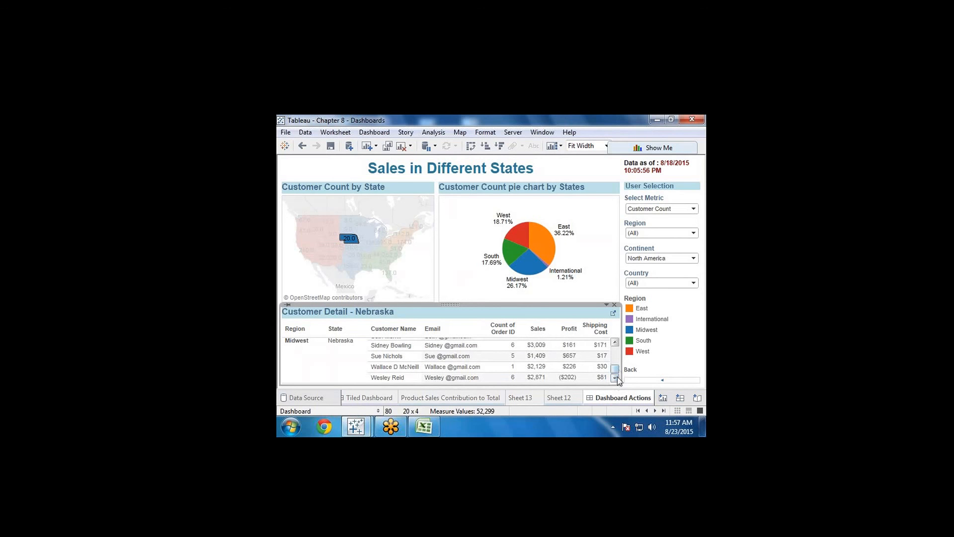
left_click_drag(615, 371, 620, 351)
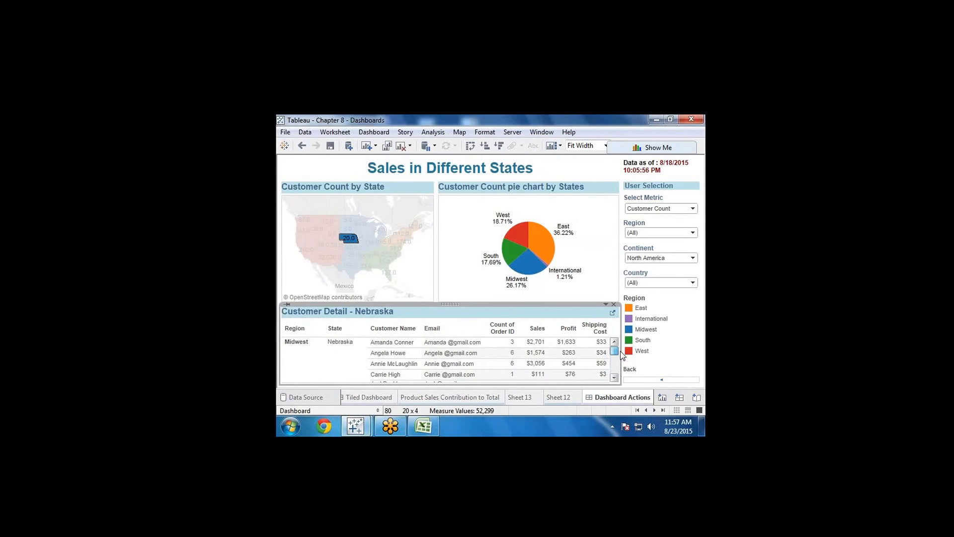
left_click(349, 239)
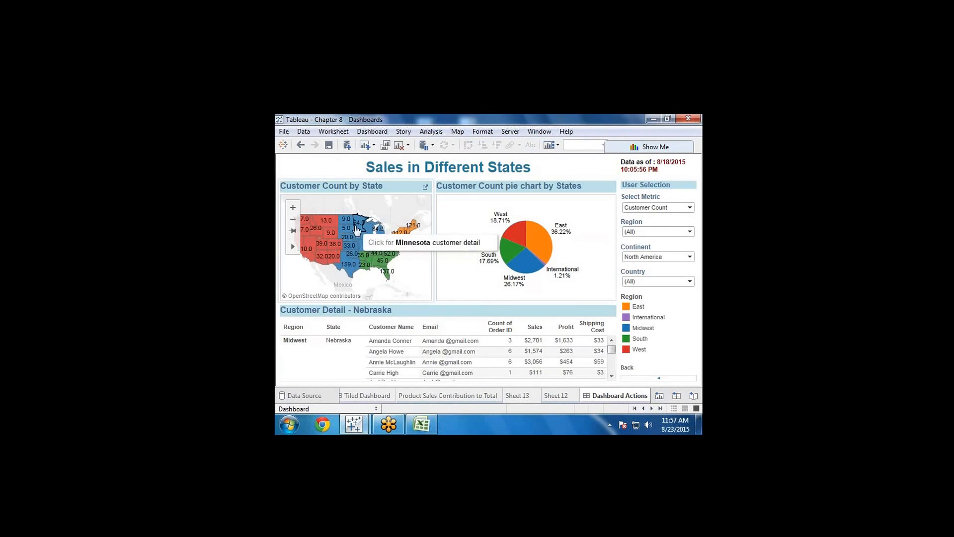
Go to the Customer Count by State worksheet and check which actions are defined on it
left_click(371, 187)
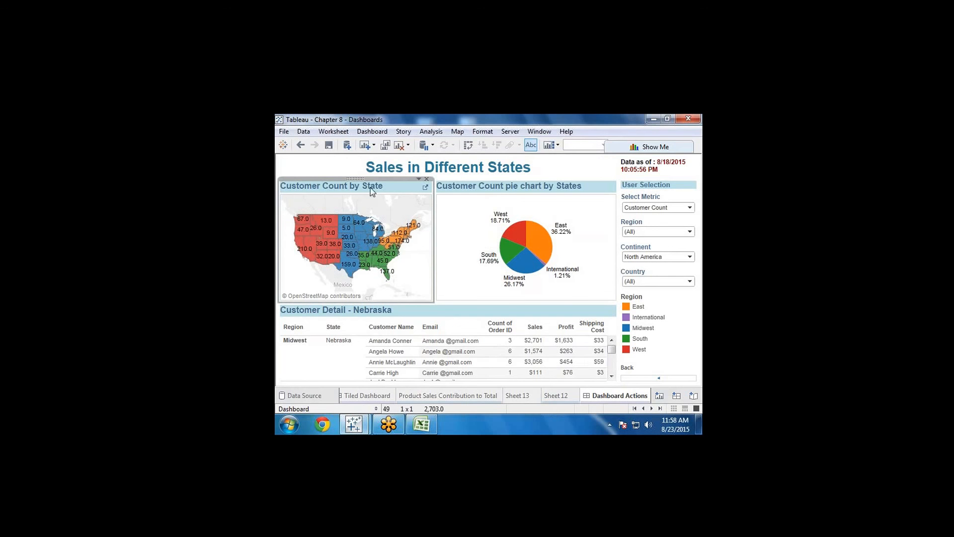
left_click(425, 187)
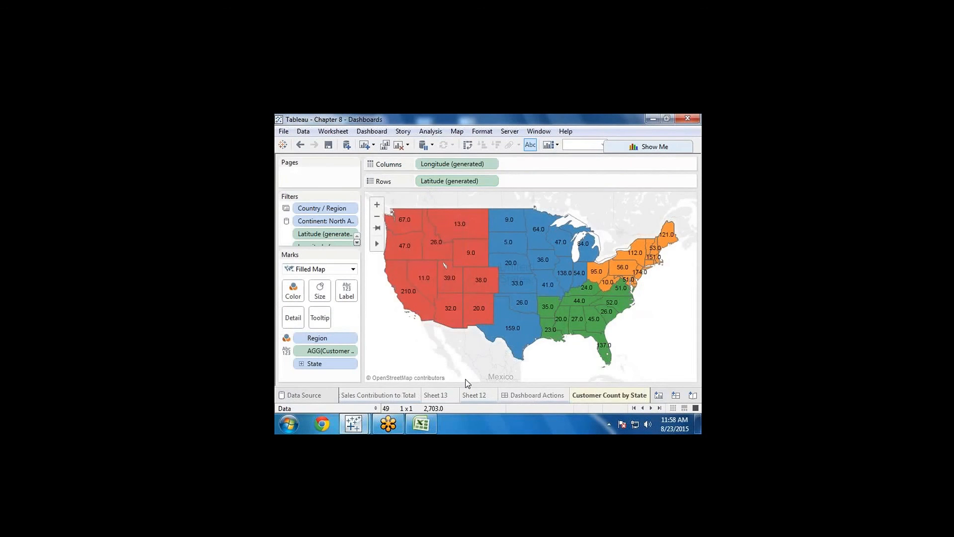
mouse_move(405, 293)
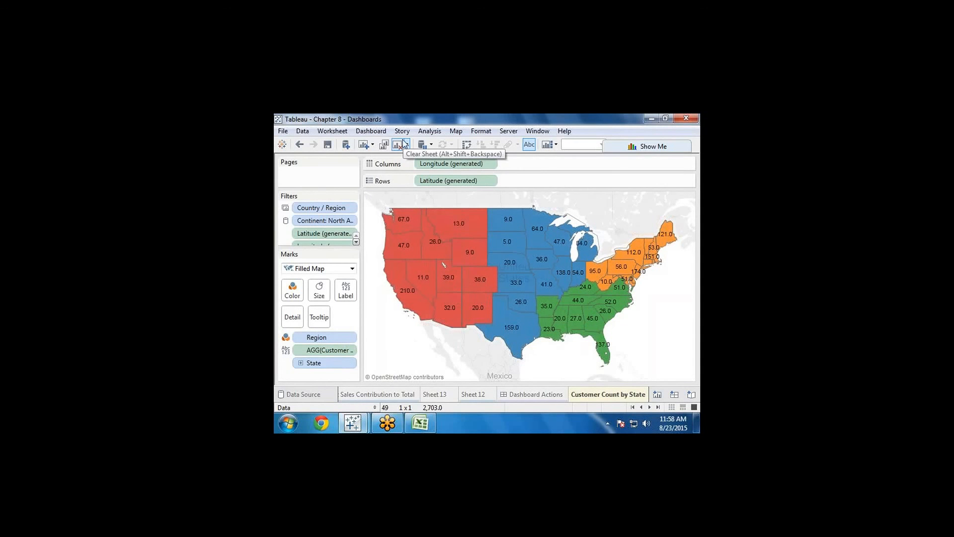
left_click(328, 133)
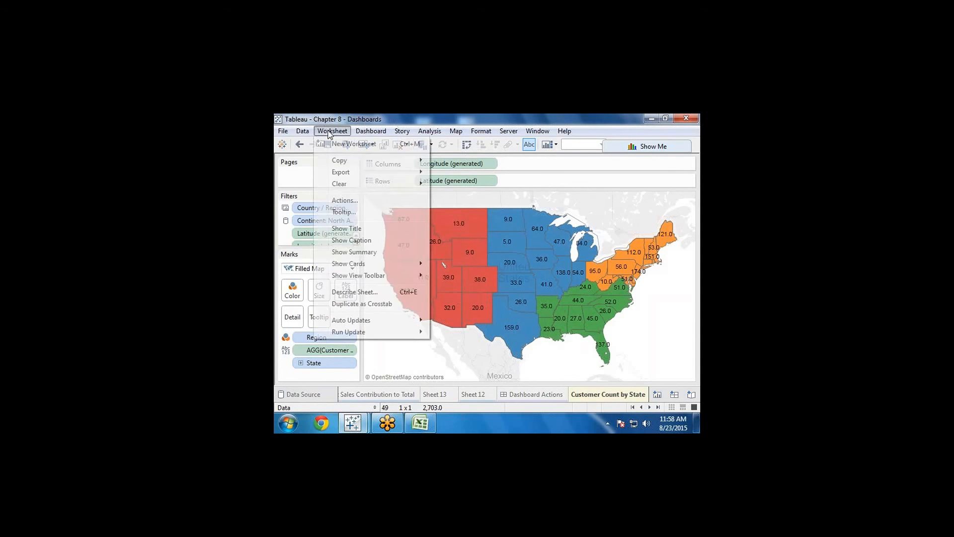
left_click(345, 200)
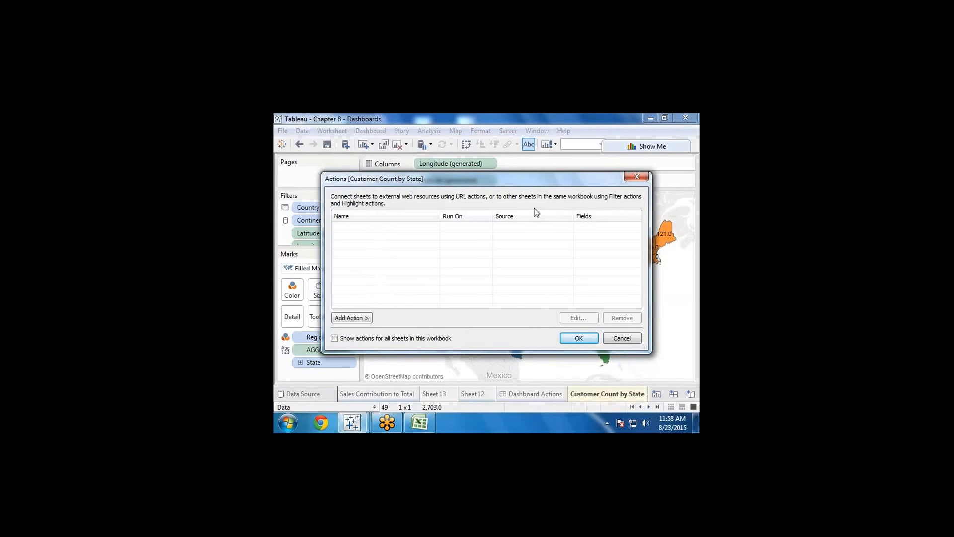
left_click(636, 176)
Return to the Dashboard Actions dashboard and open the actions of its Customer Count by State map
left_click(383, 398)
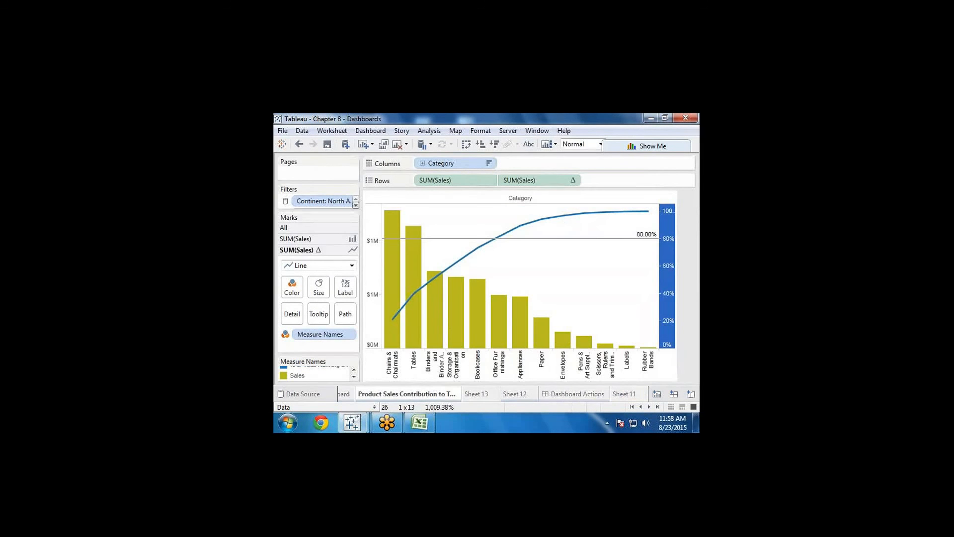
left_click(507, 394)
left_click(550, 394)
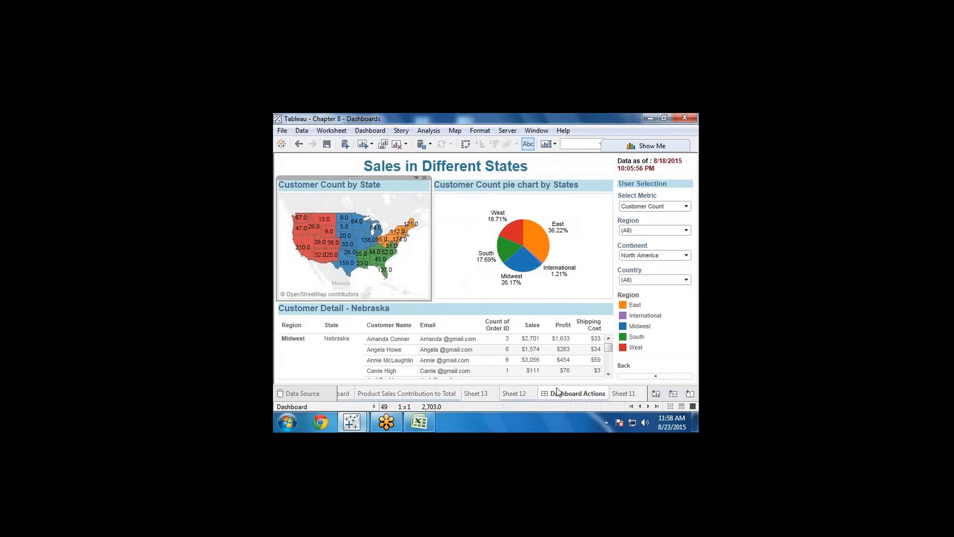
left_click(332, 130)
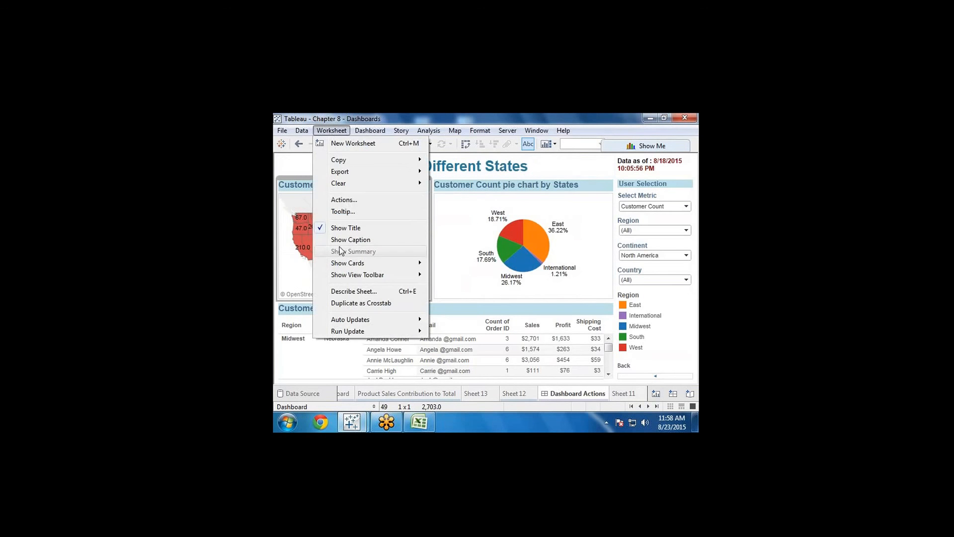
left_click(354, 203)
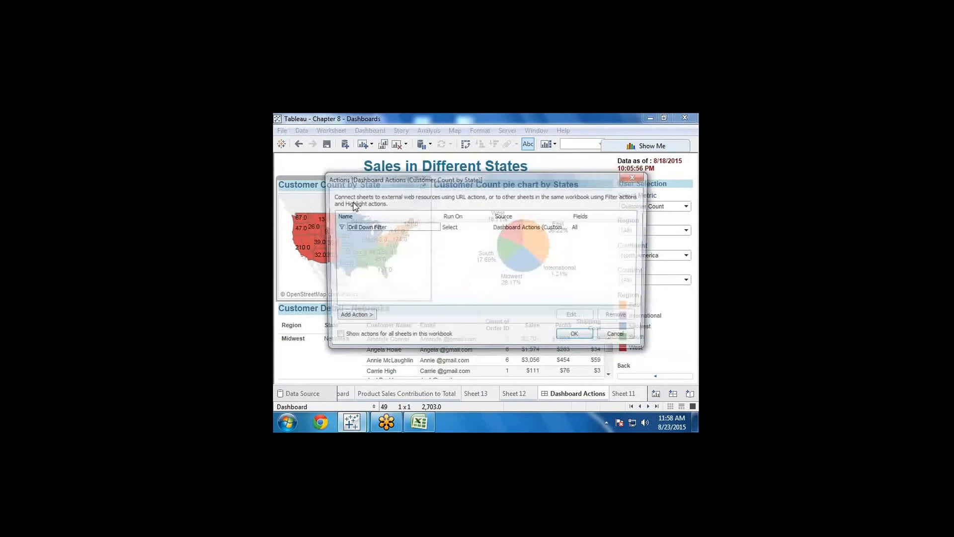
Look at the action types that can be added, and select the existing Drill Down Filter action
left_click(361, 229)
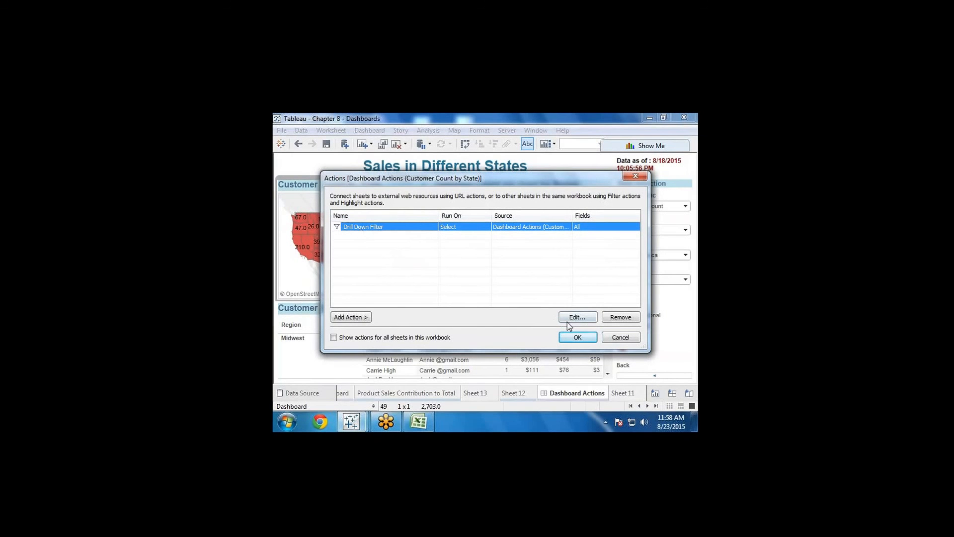
left_click(354, 318)
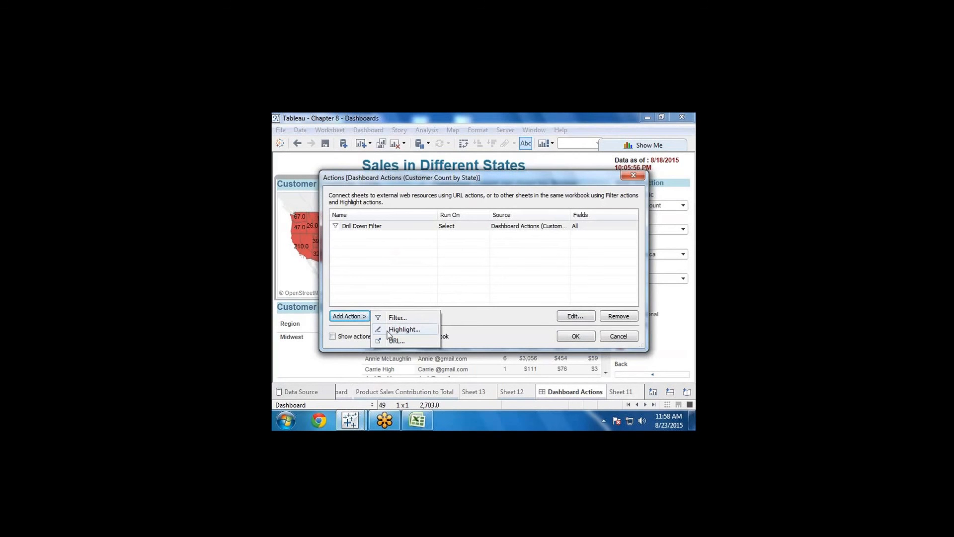
left_click(407, 227)
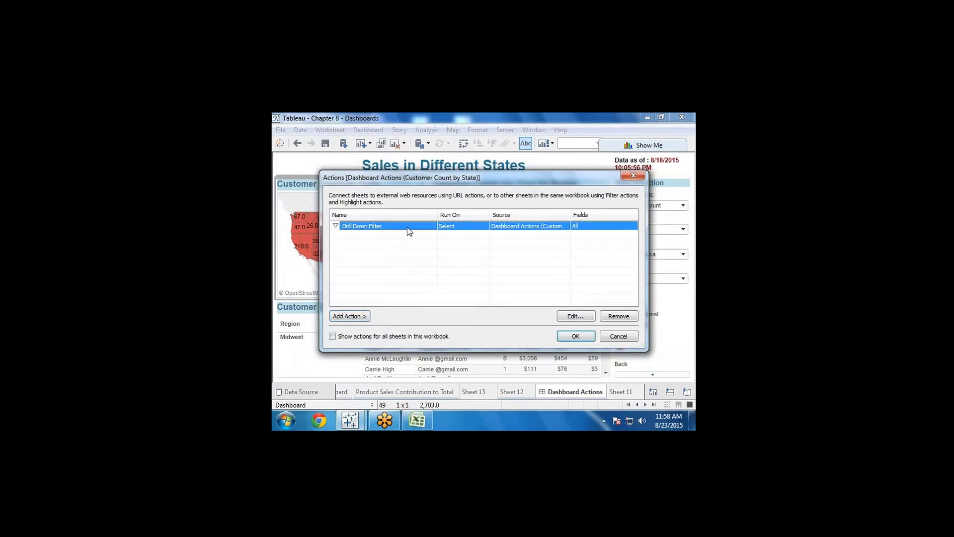
left_click(575, 316)
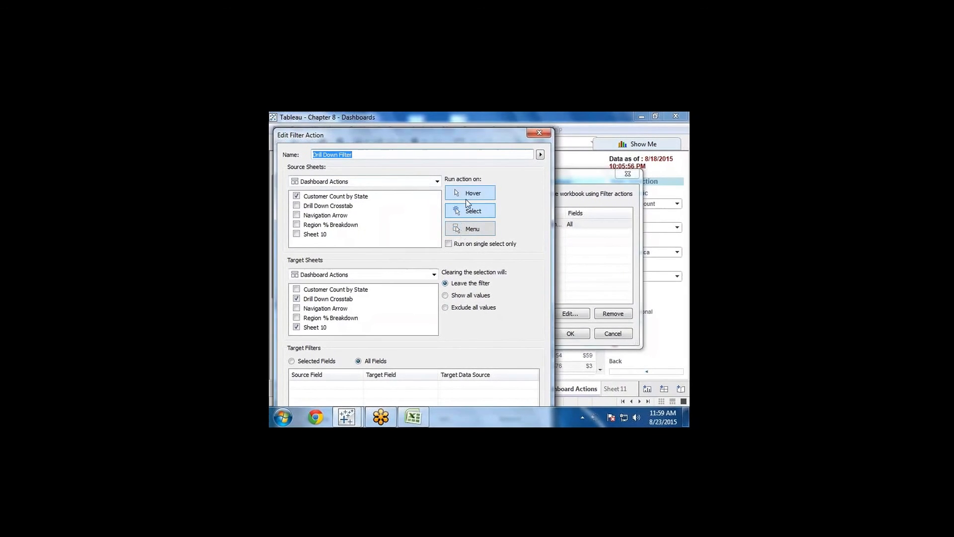
left_click(465, 228)
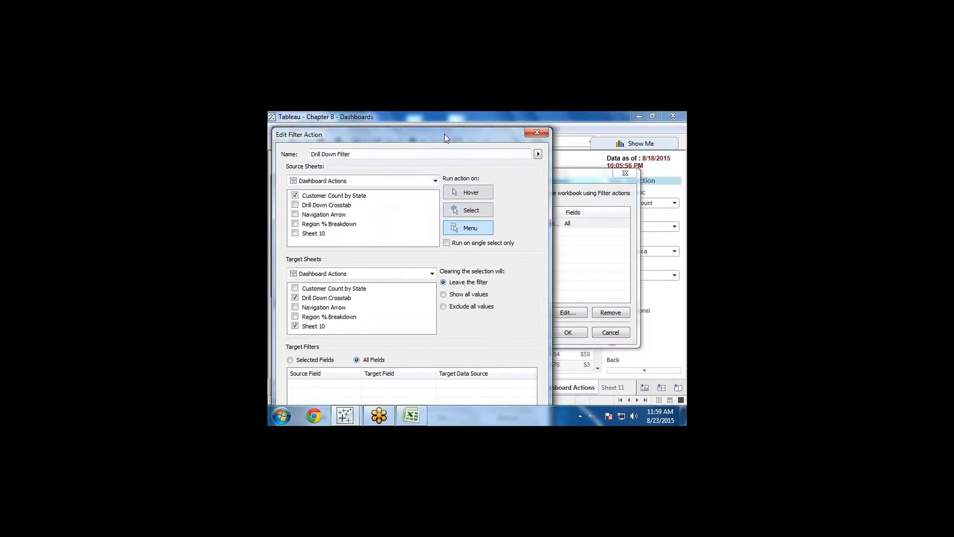
left_click_drag(445, 135, 447, 112)
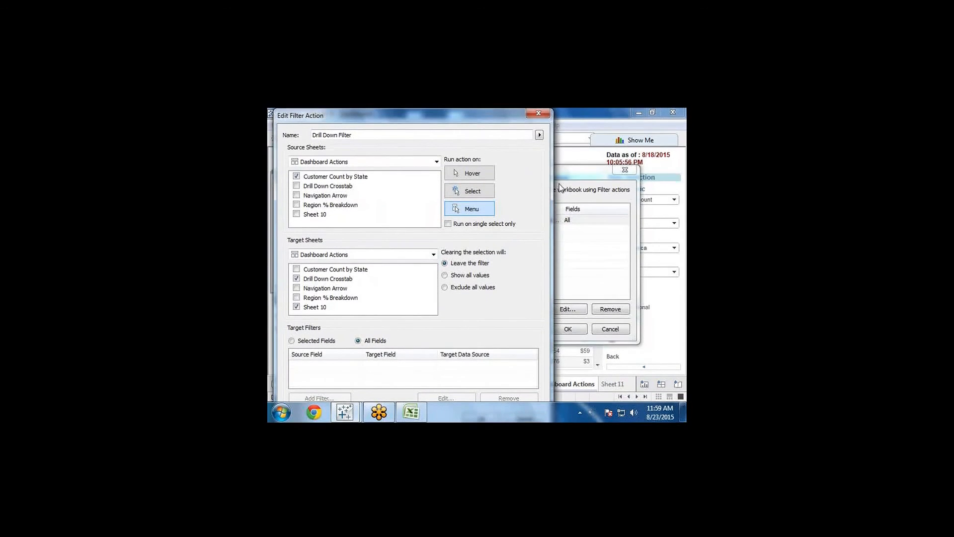
left_click_drag(553, 186, 682, 187)
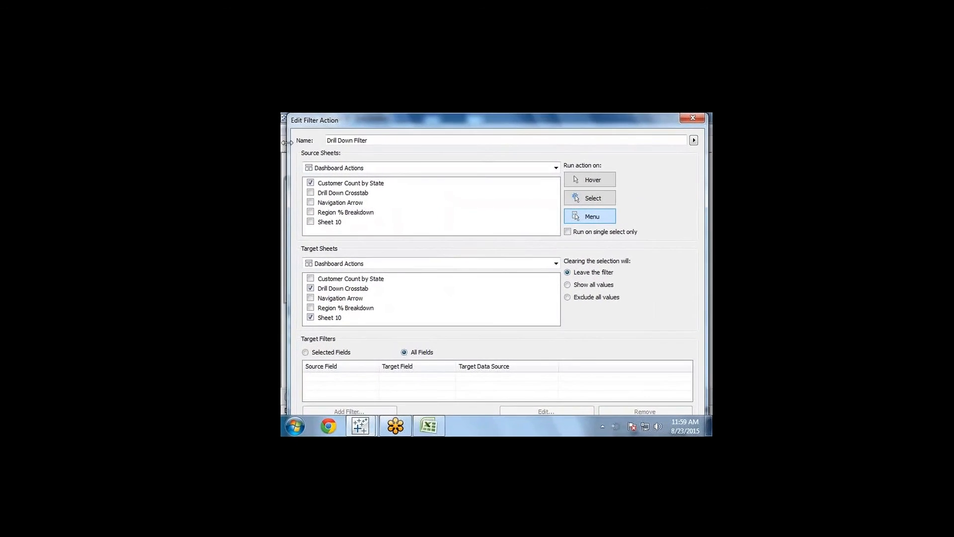
left_click_drag(287, 143, 440, 143)
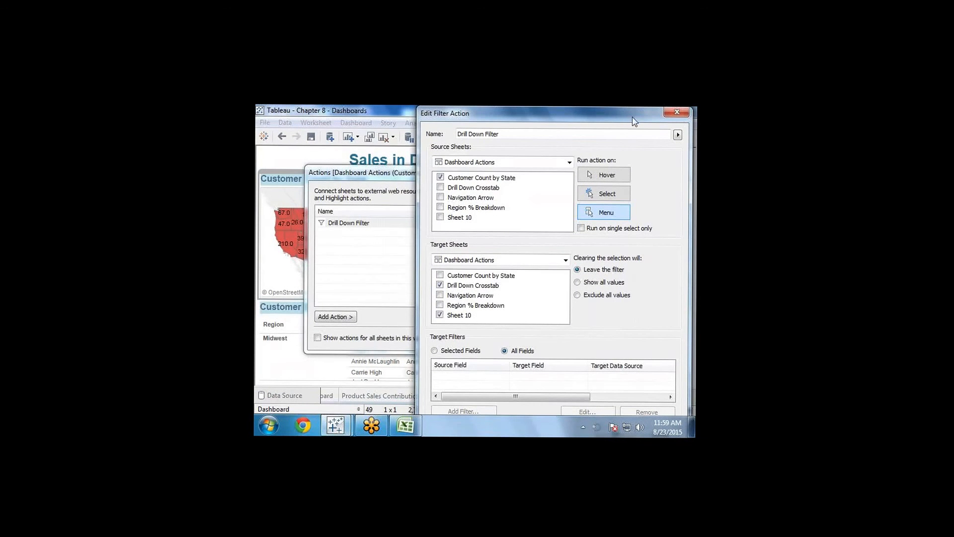
left_click_drag(606, 107, 541, 107)
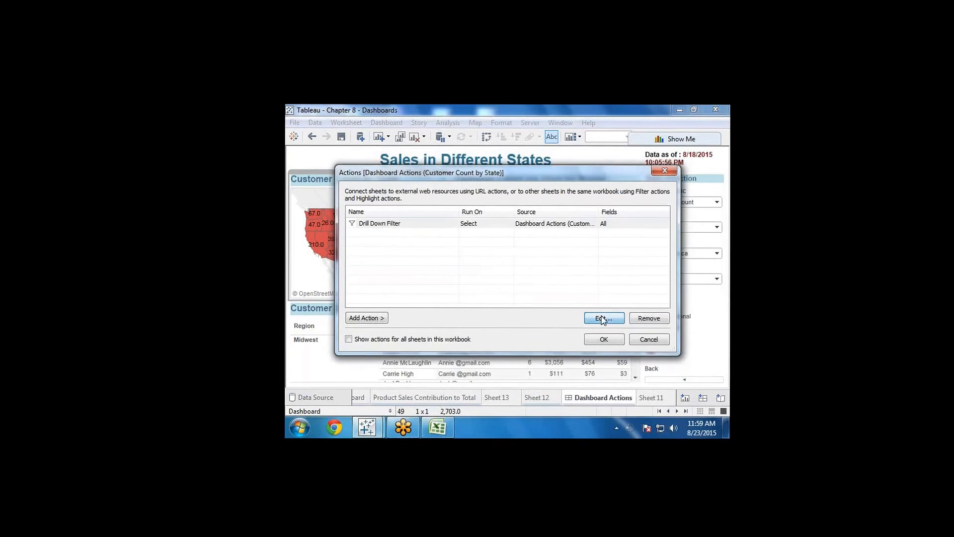
Open the Drill Down Filter action for editing, and reposition and widen its dialog to show the settings
left_click(599, 317)
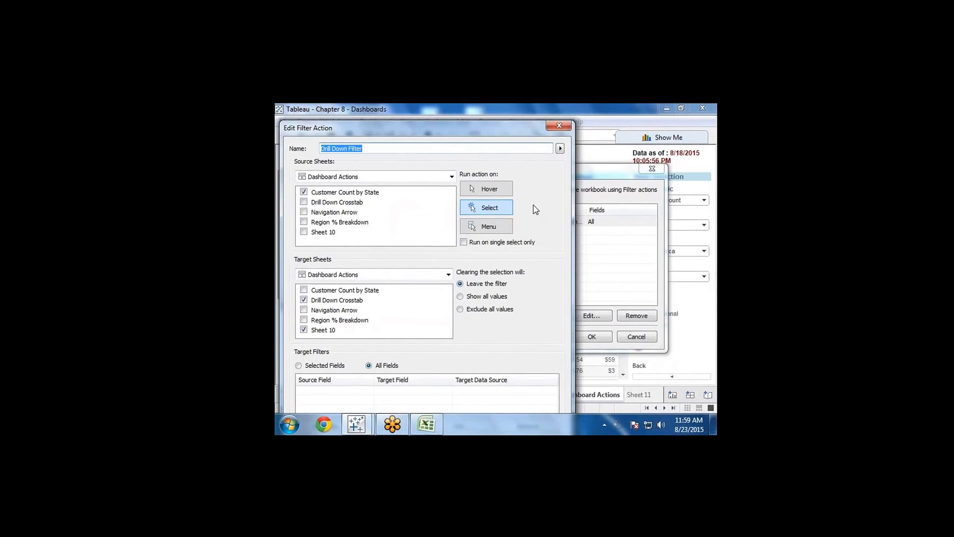
left_click_drag(505, 128, 537, 112)
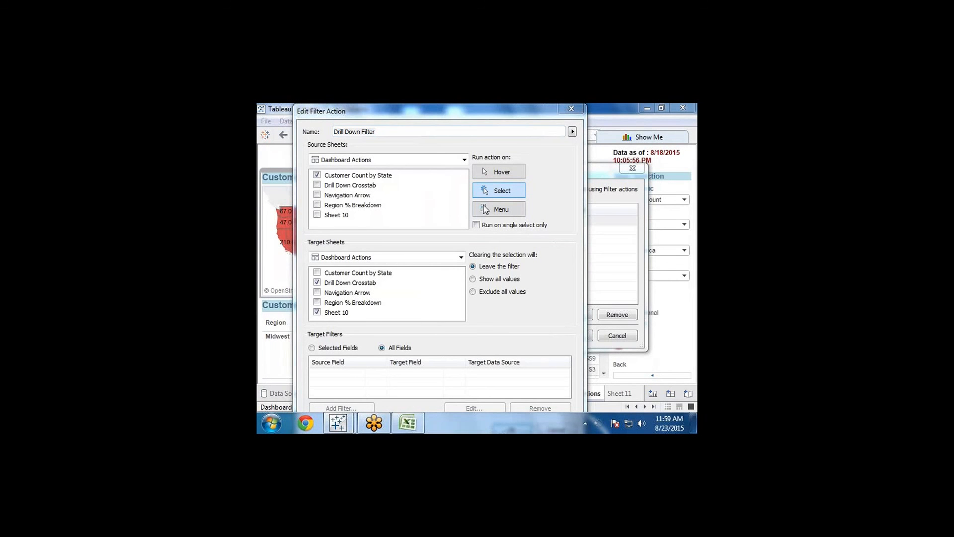
left_click_drag(446, 107, 397, 107)
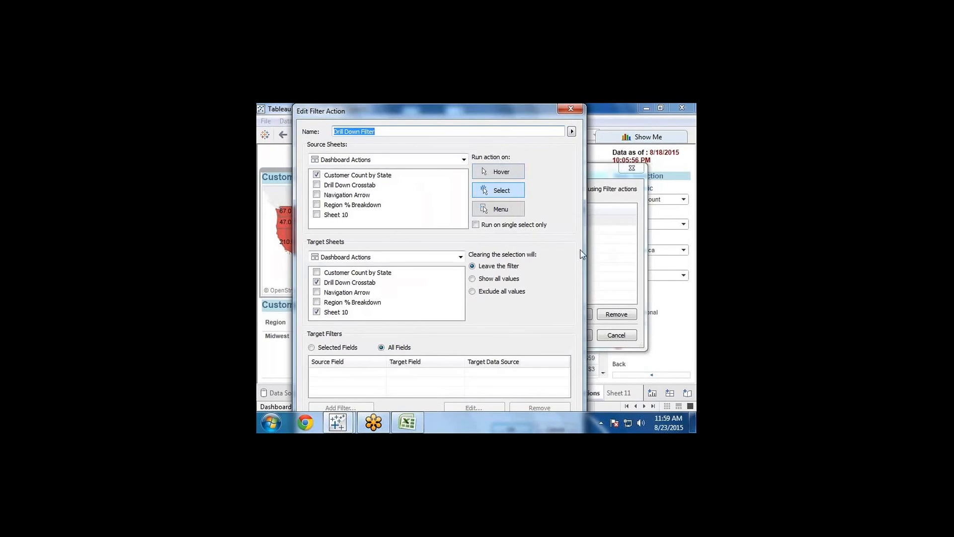
left_click_drag(586, 251, 674, 251)
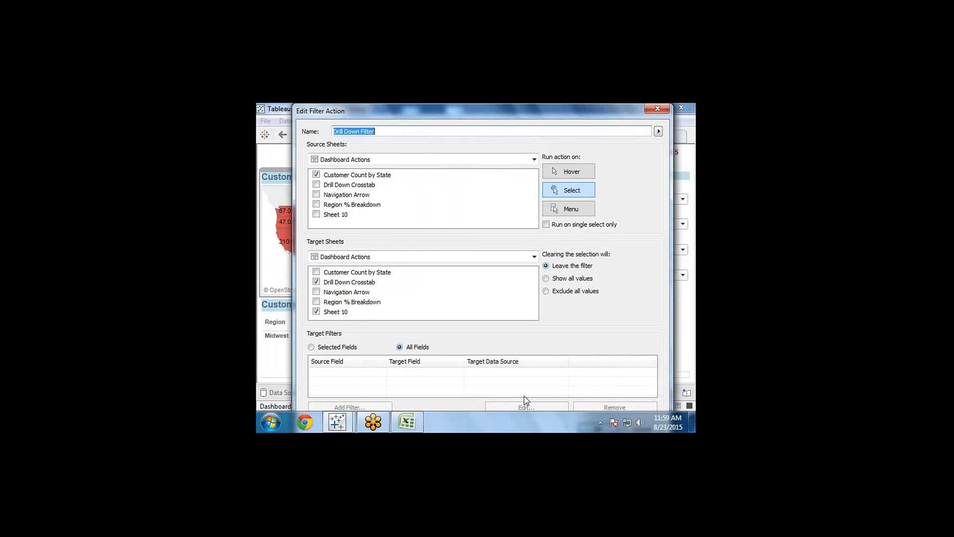
left_click(524, 428)
right_click(492, 421)
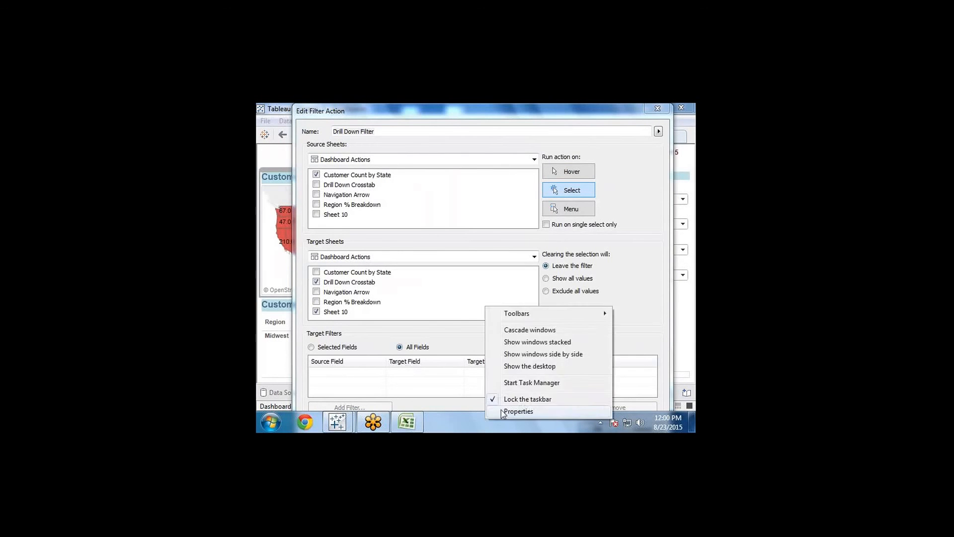
left_click(507, 414)
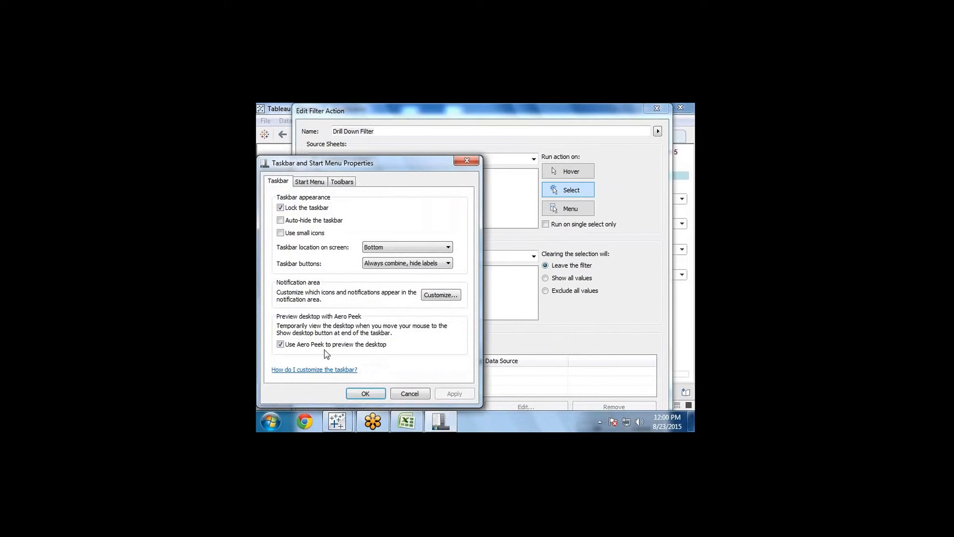
left_click(422, 394)
Unlock the Windows taskbar and set it to auto-hide so it does not cover the filter action dialog
right_click(487, 420)
left_click(495, 402)
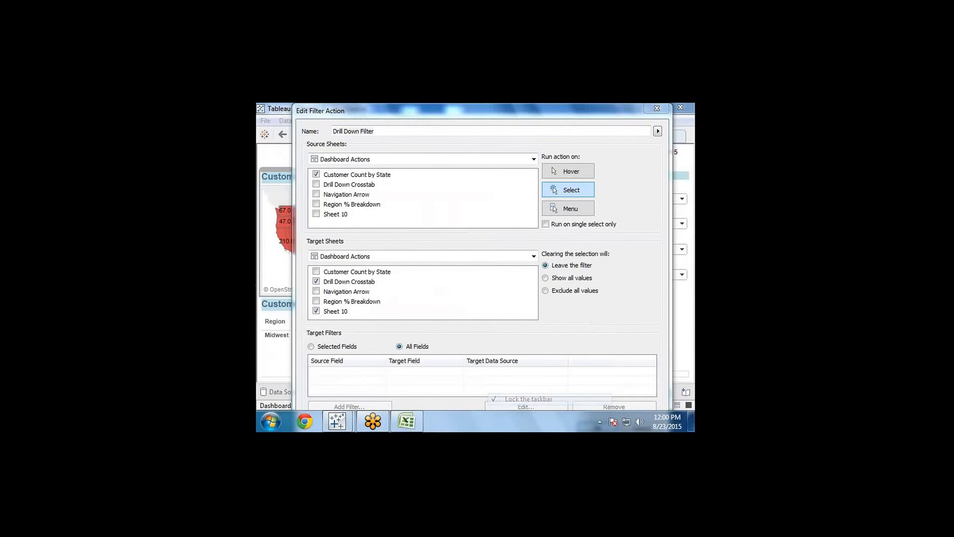
right_click(491, 423)
left_click(511, 411)
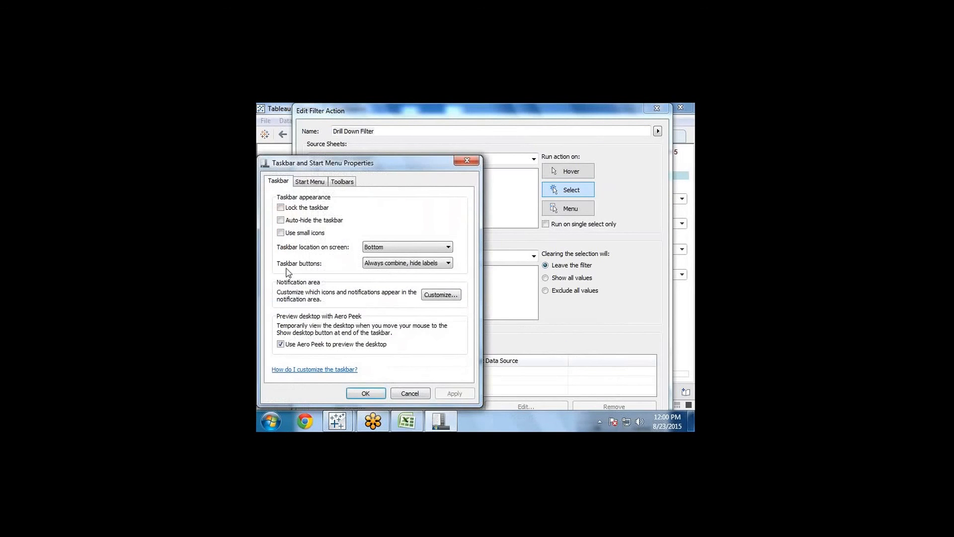
left_click(281, 220)
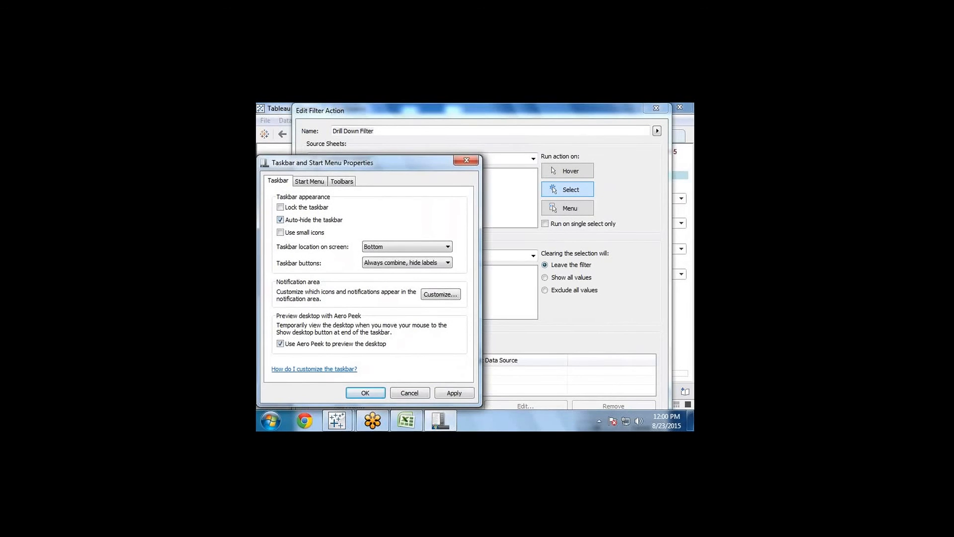
left_click(383, 393)
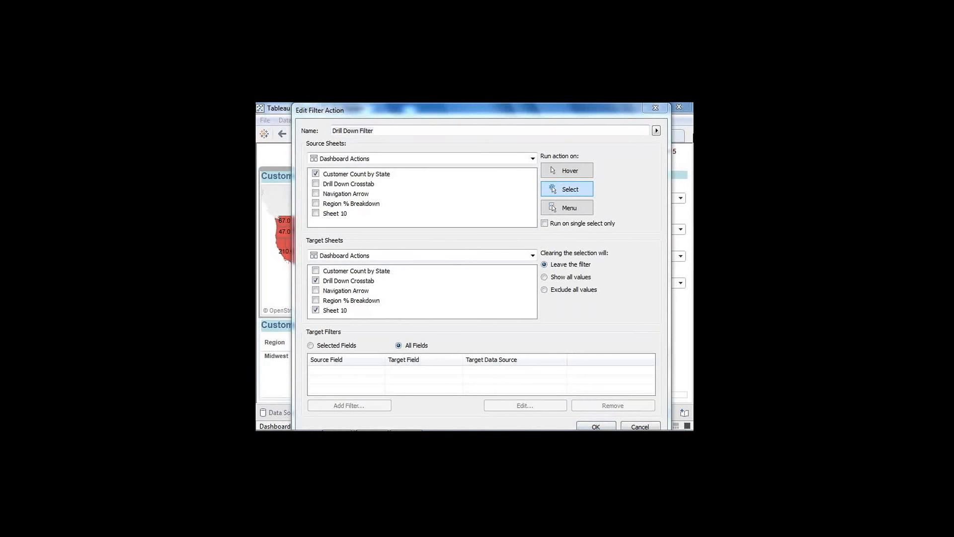
Close and reopen the Drill Down Filter action, set it to run on Menu, and accept the change
left_click(612, 425)
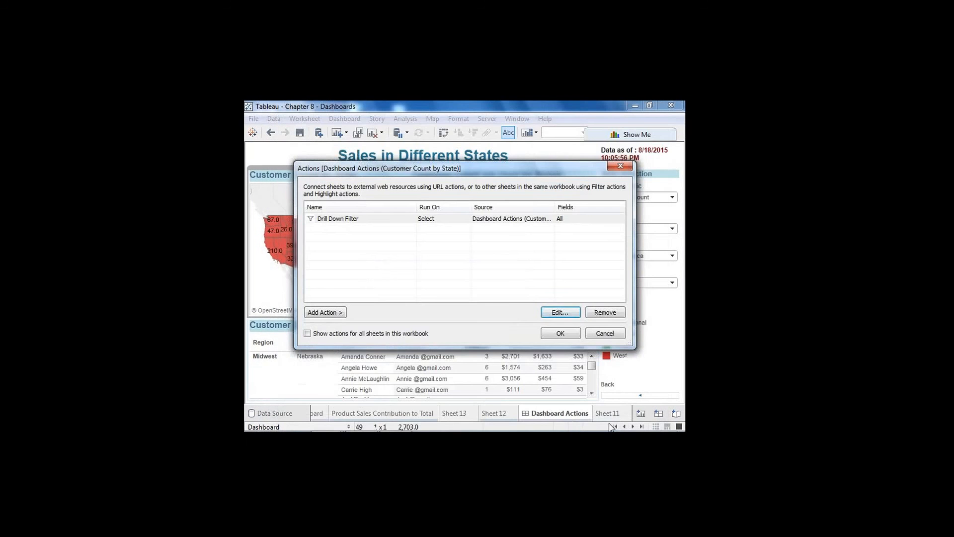
left_click(491, 219)
left_click(560, 312)
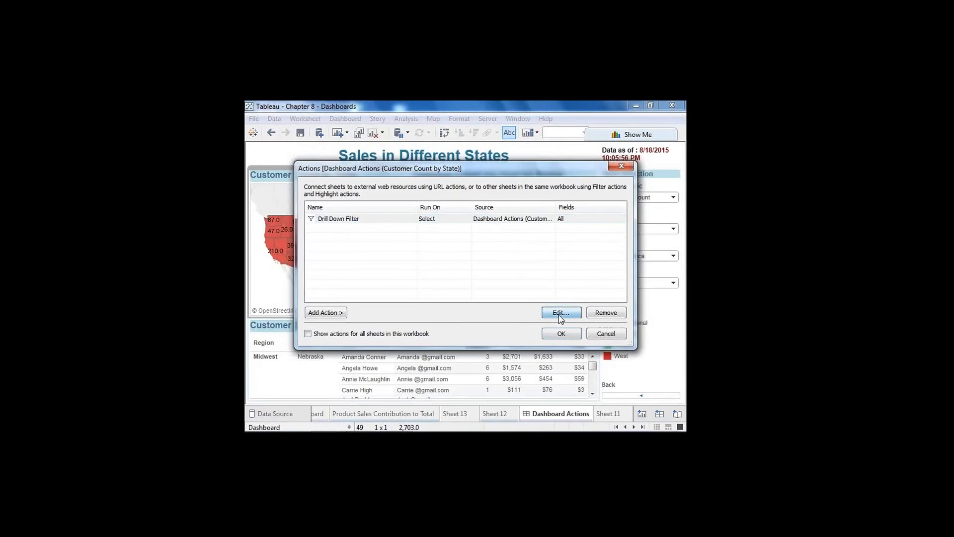
left_click(449, 223)
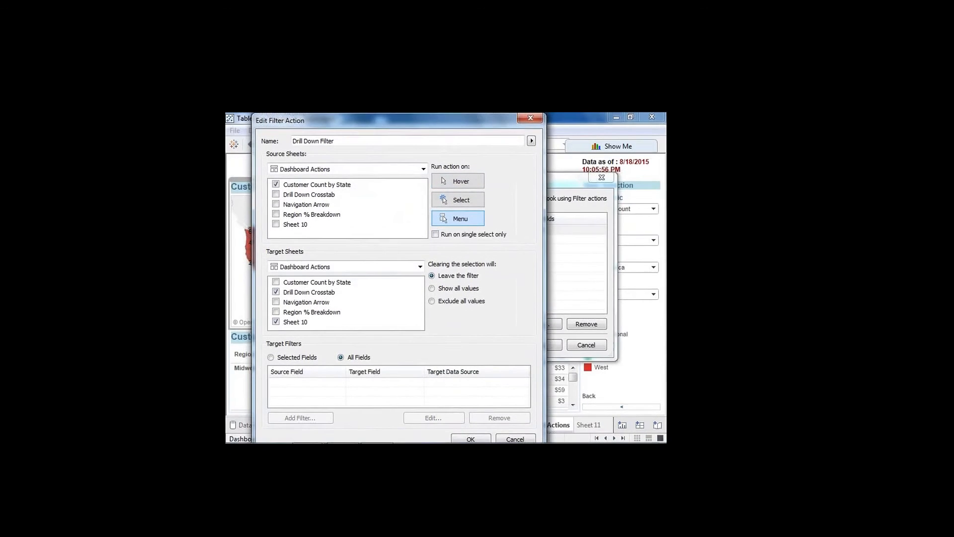
left_click(470, 437)
left_click(542, 342)
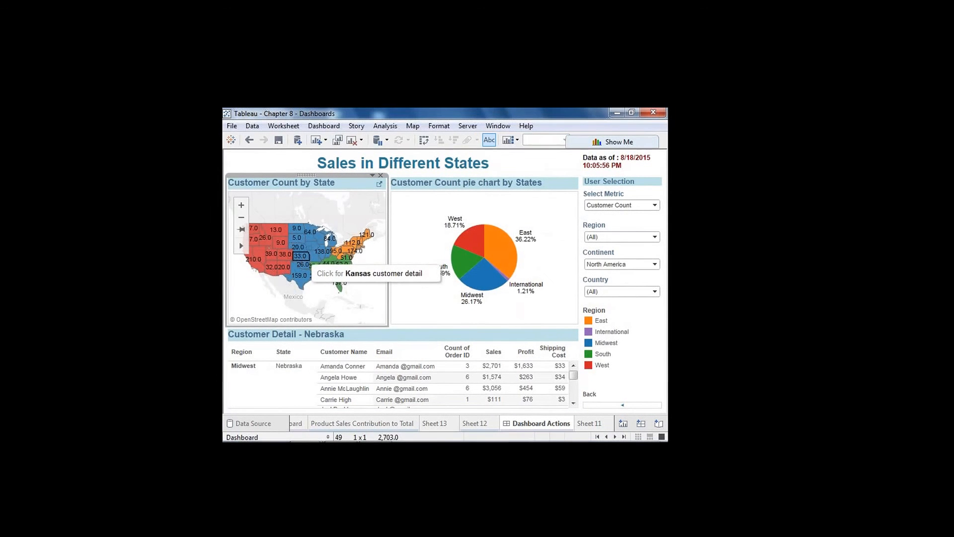
Review the Drill Down Filter action's settings from the map's worksheet actions, and close the dialogs
left_click(310, 127)
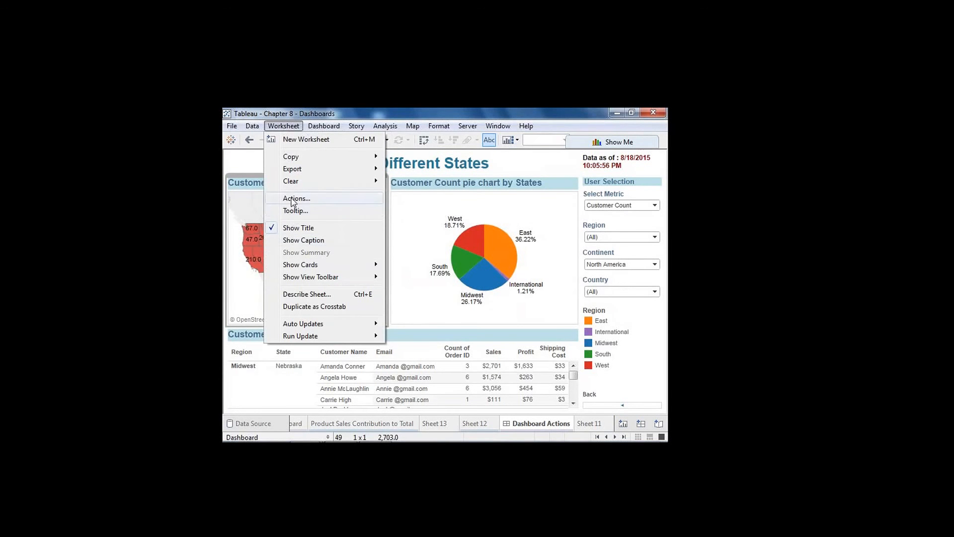
left_click(295, 198)
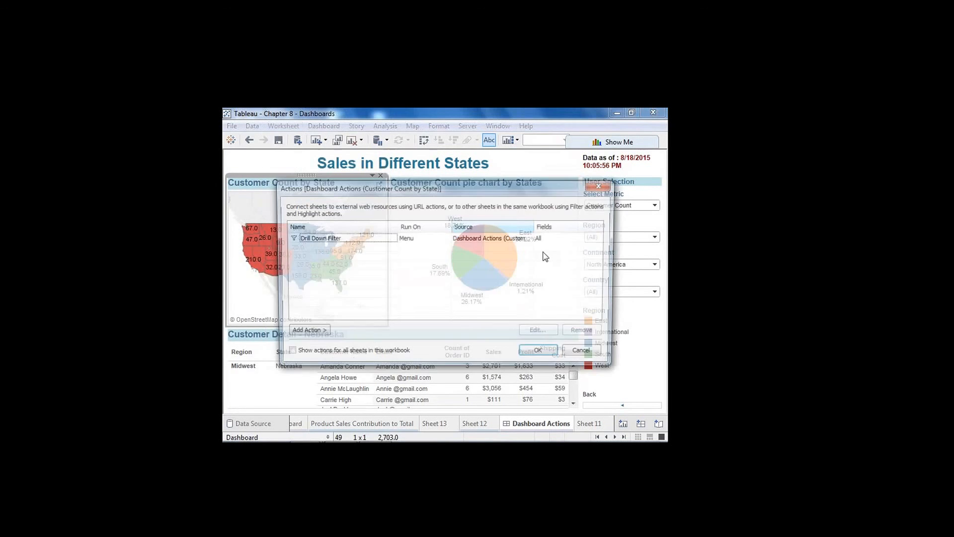
left_click(541, 333)
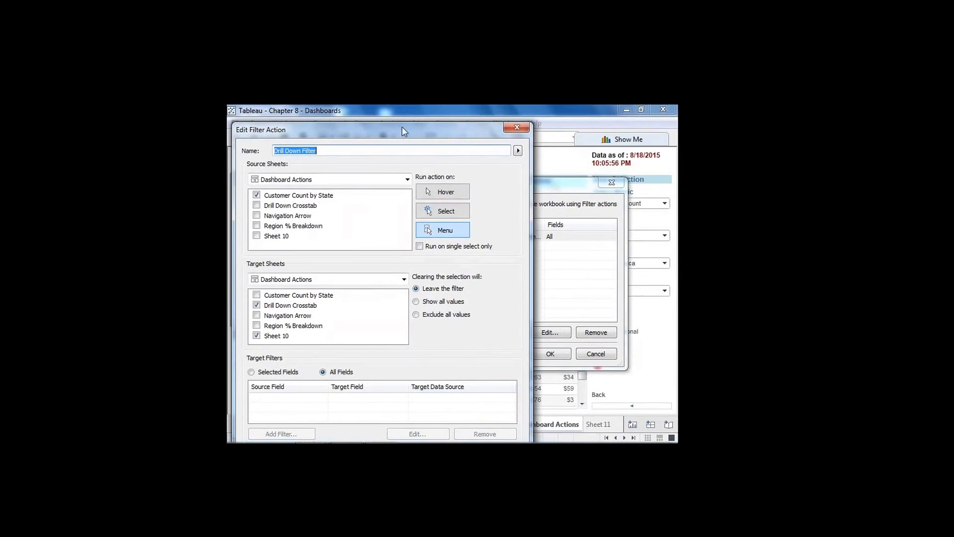
left_click_drag(402, 129, 417, 114)
left_click(517, 124)
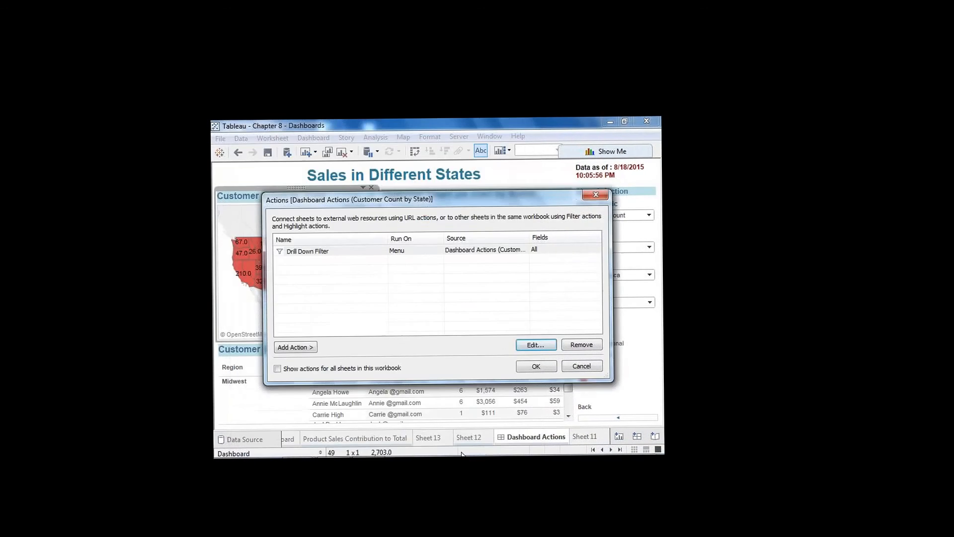
left_click(596, 195)
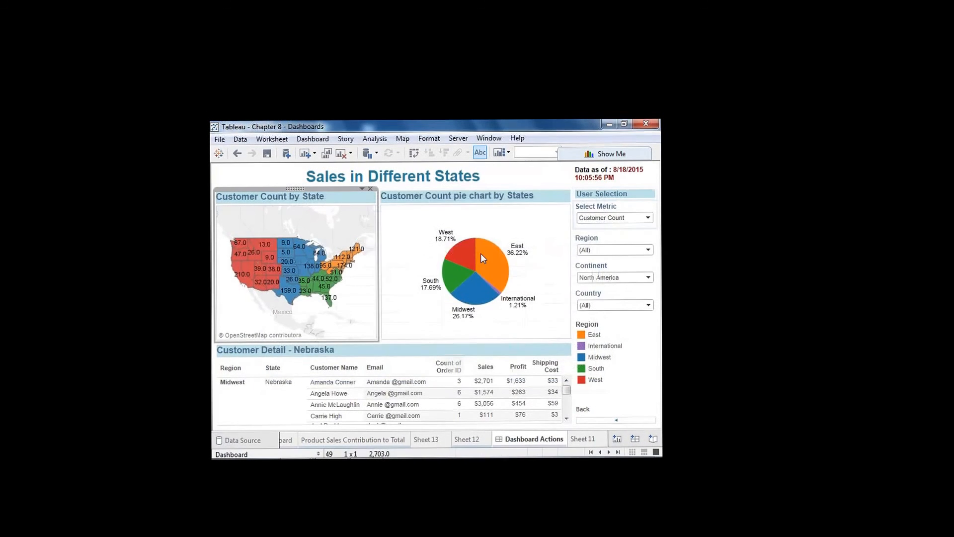
Select New York on the Customer Count by State map and run the Drill Down Filter on it
left_click(343, 261)
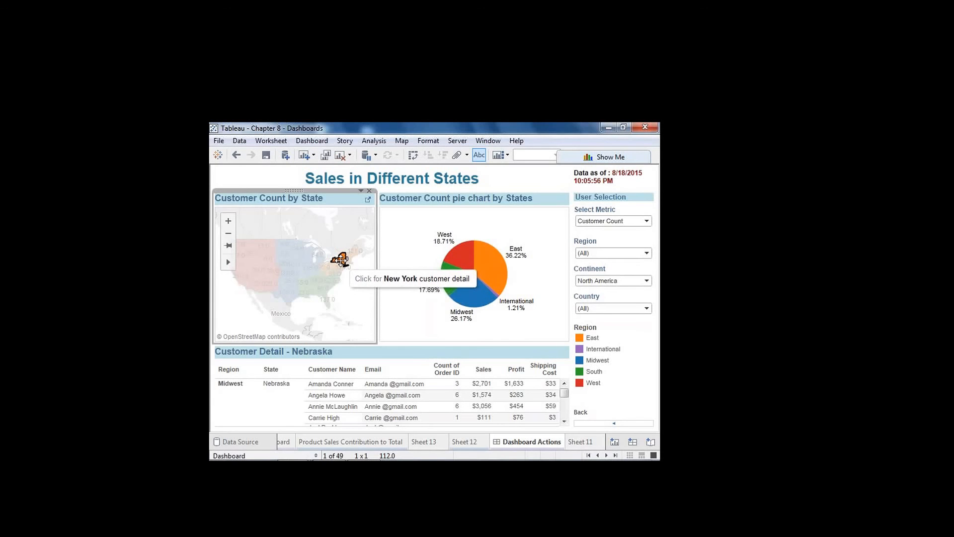
mouse_move(342, 260)
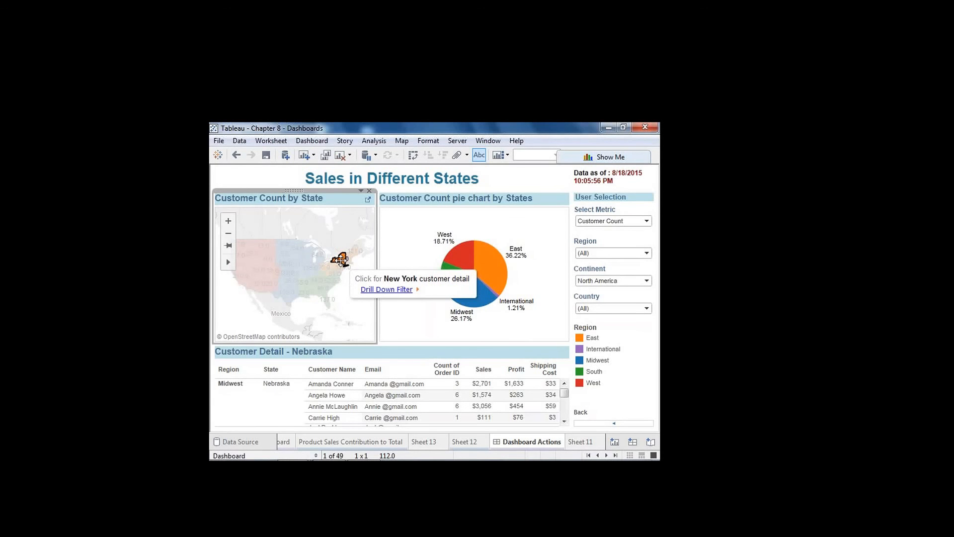
left_click(379, 290)
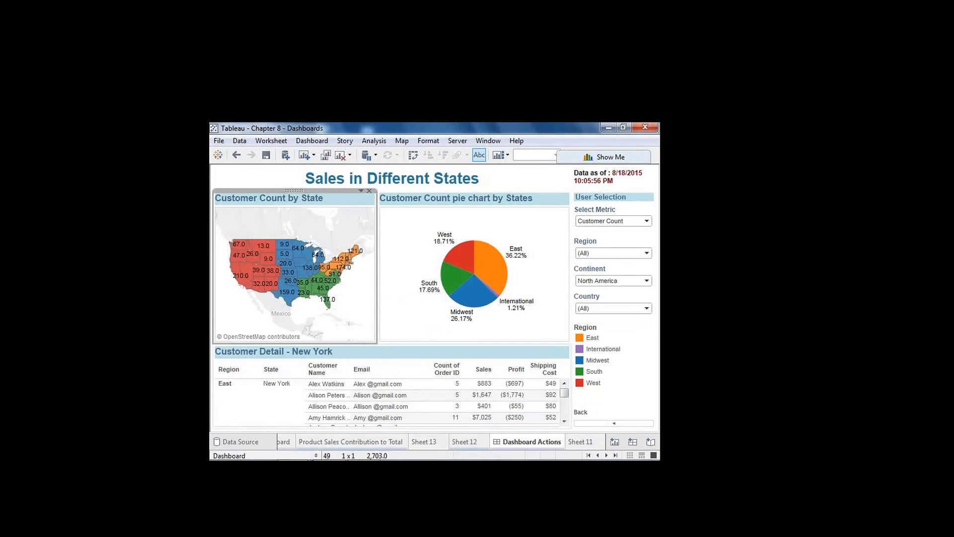
mouse_move(478, 415)
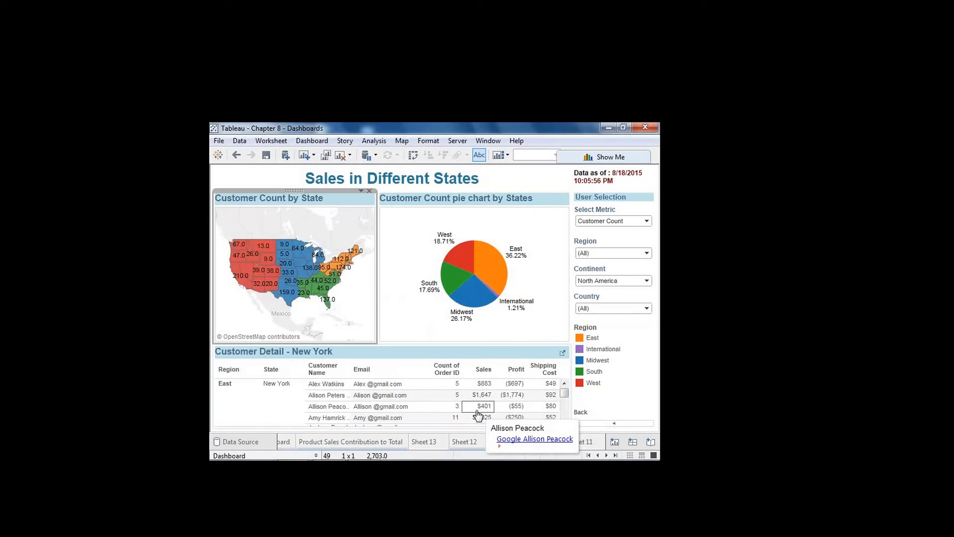
Select Missouri on the map and run the Drill Down Filter to update the customer detail
left_click(304, 275)
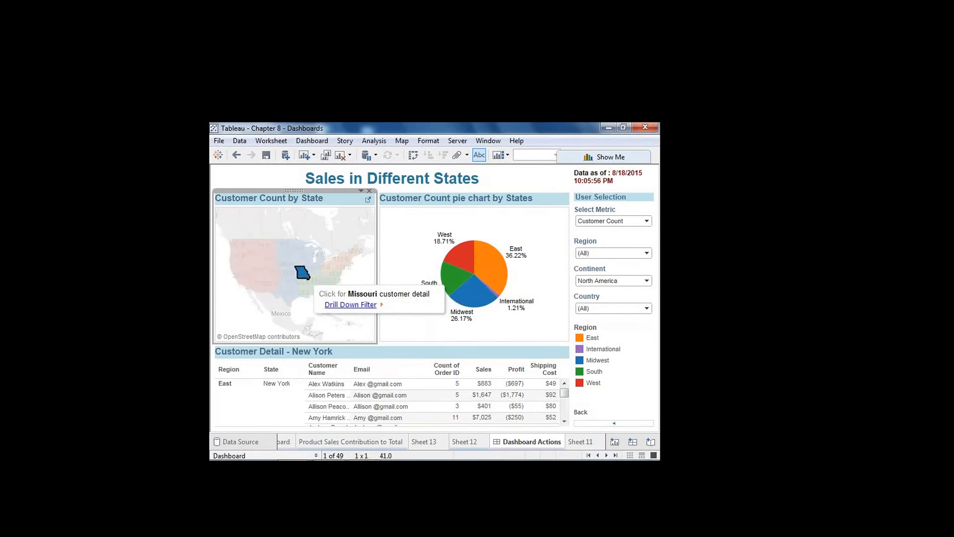
left_click(332, 305)
left_click(547, 335)
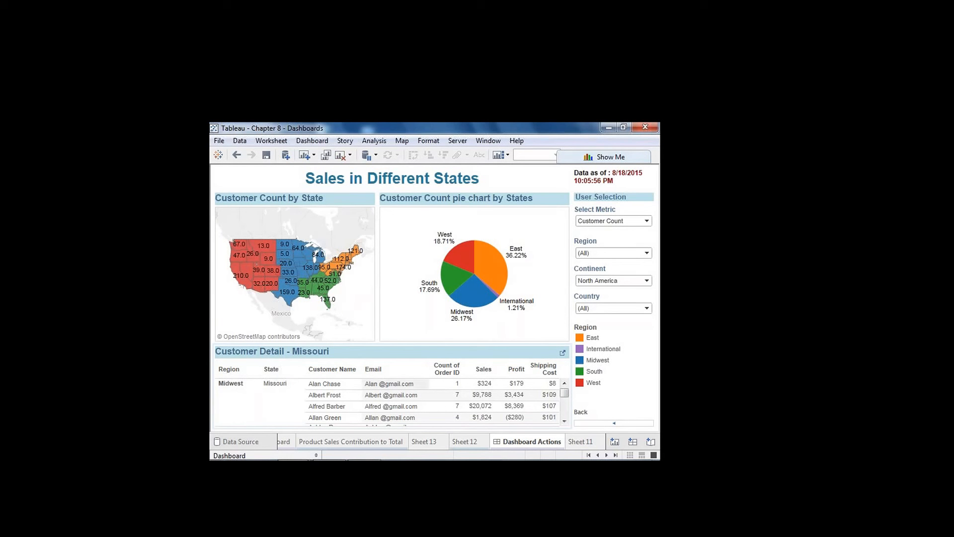
Drill the customer detail crosstab from State down to City and Postal Code, and collapse it back to State
left_click(286, 380)
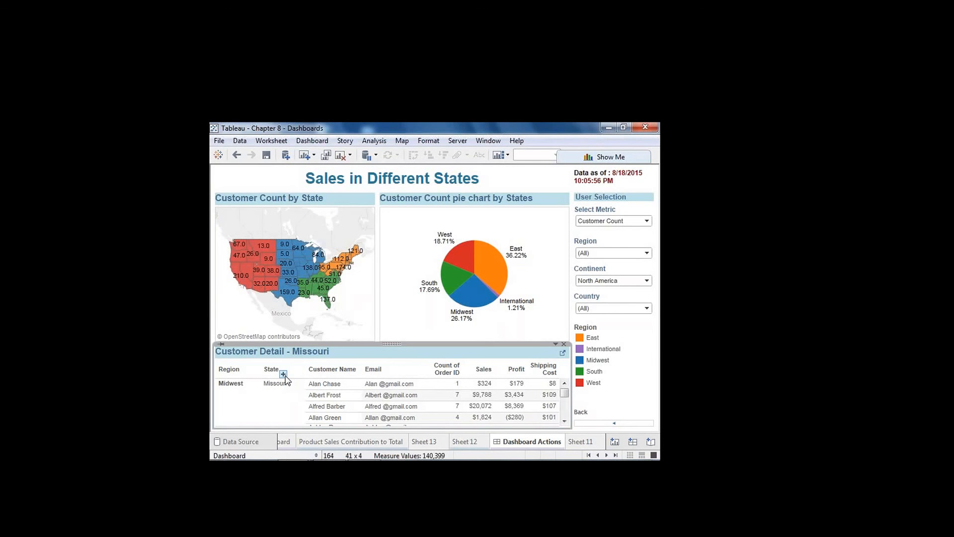
left_click(282, 374)
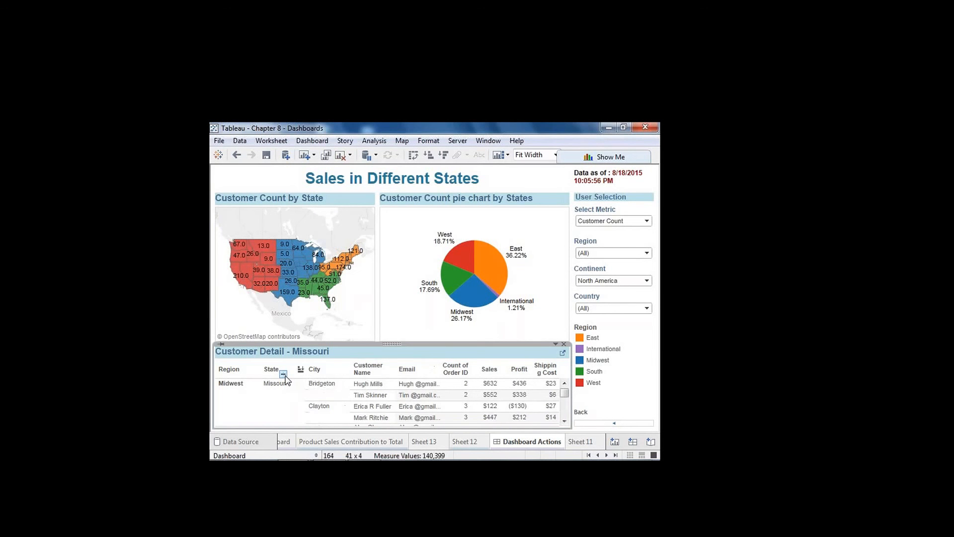
left_click(328, 374)
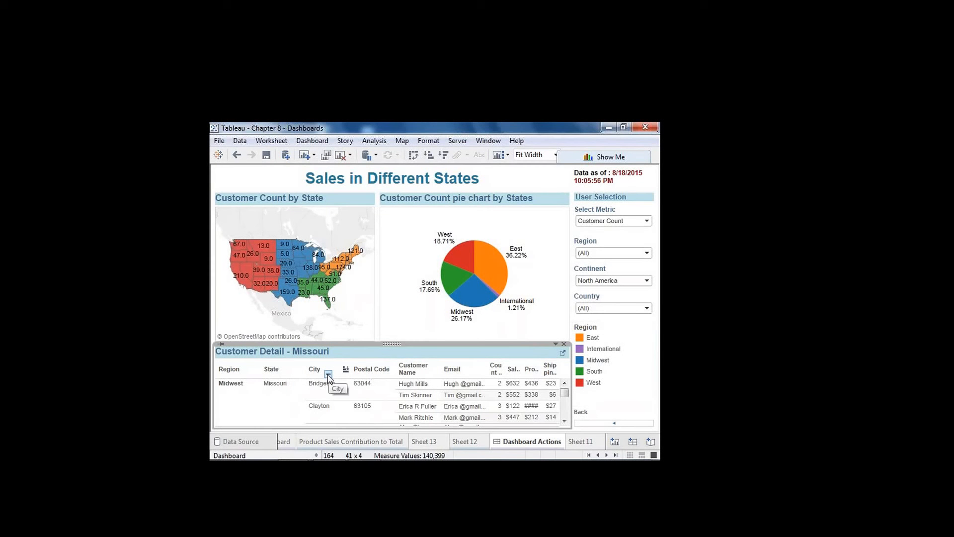
left_click(328, 375)
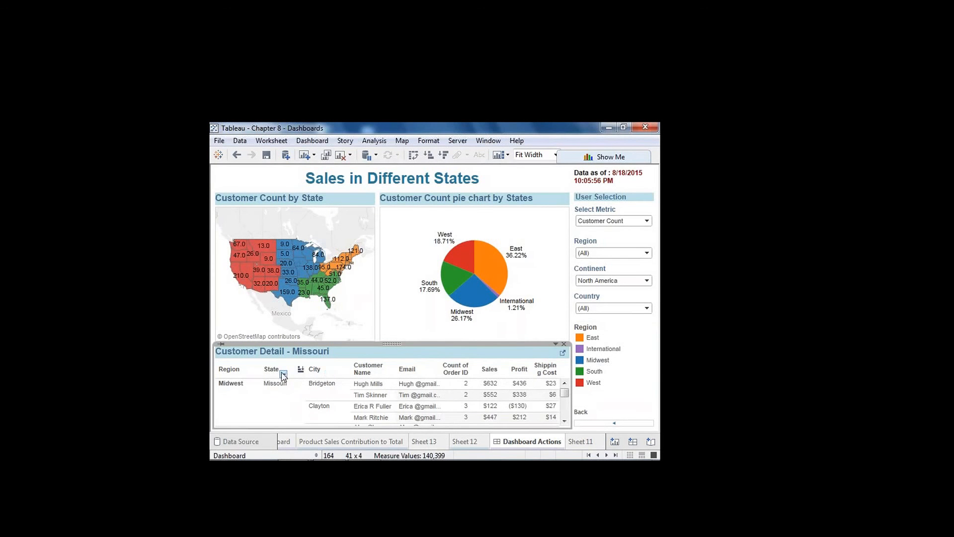
left_click(283, 376)
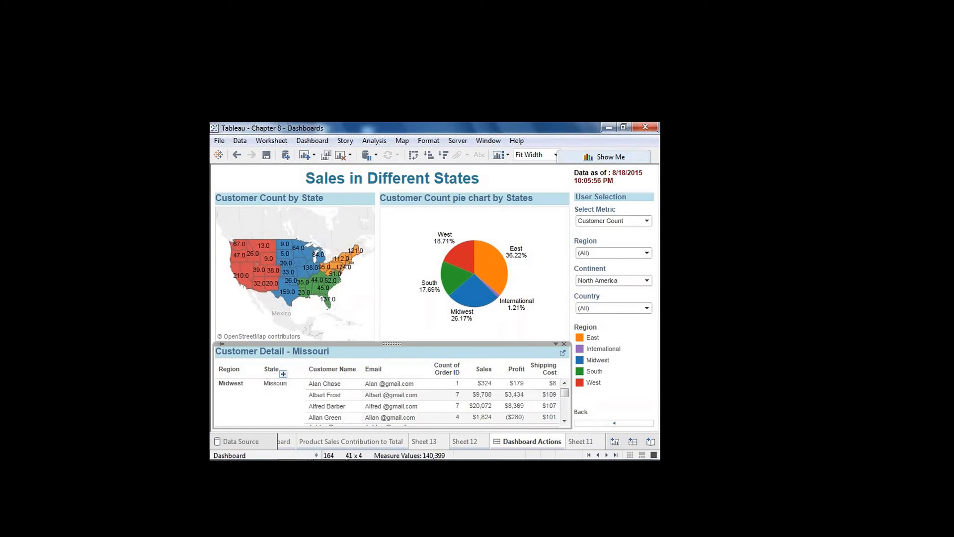
Go to the Drill Down Crosstab worksheet and examine the Product hierarchy with its Department, Category and Item levels
left_click(563, 354)
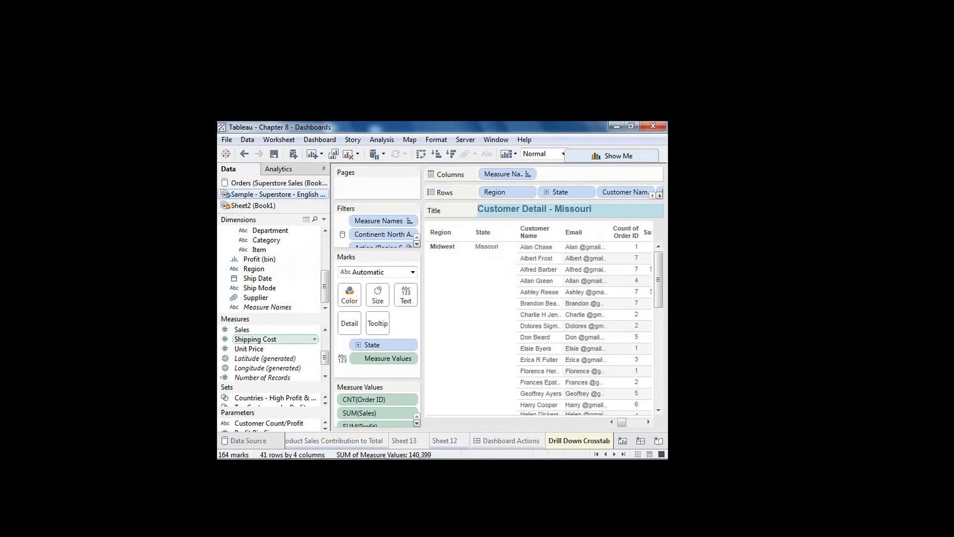
left_click_drag(325, 357, 325, 341)
scroll(323, 271, "up", 1)
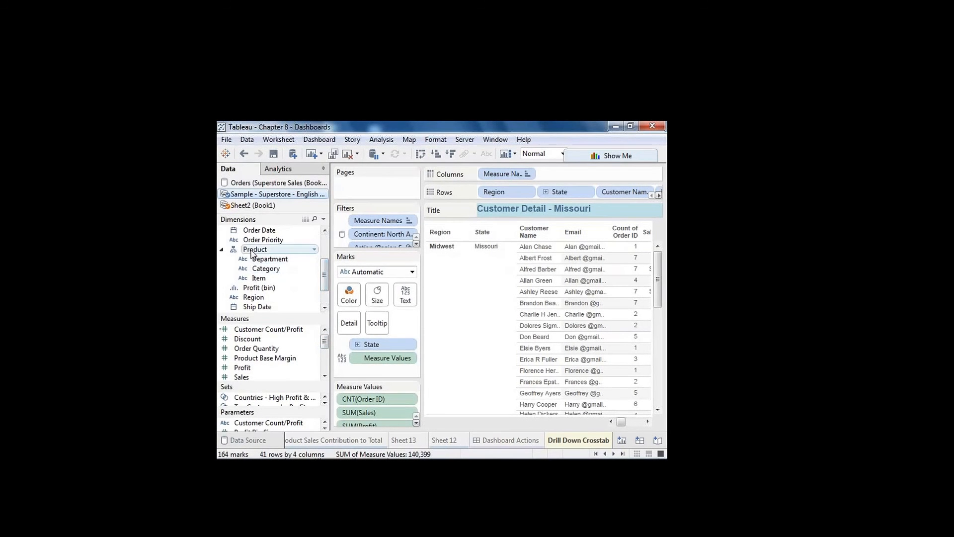
right_click(253, 252)
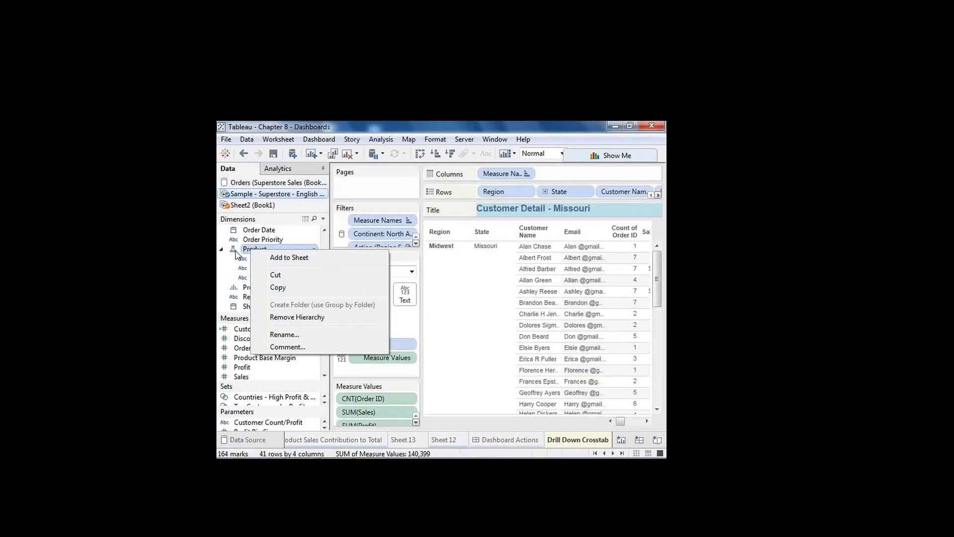
left_click(225, 269)
left_click(266, 268)
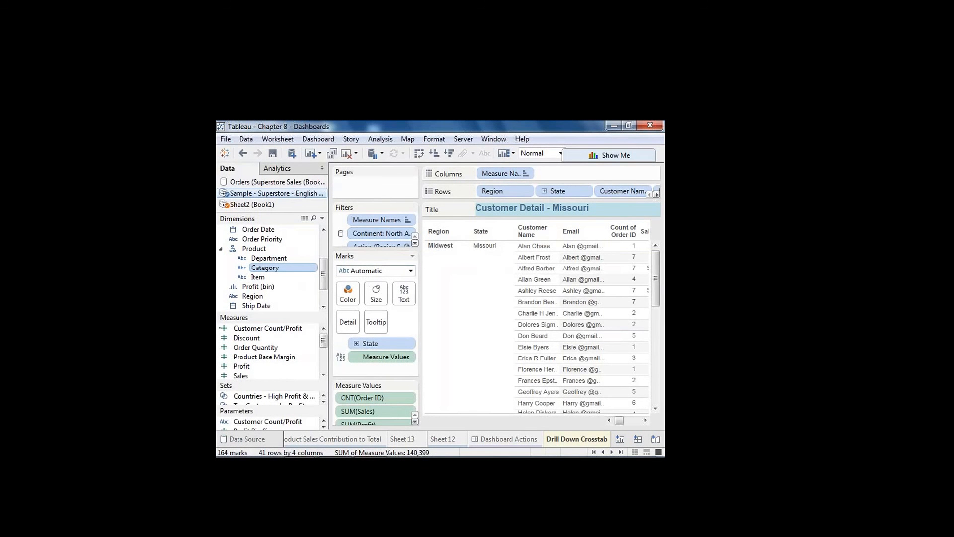
Show the fields of the Sheet2 (Book1) data source and look over the available data source commands
left_click(288, 206)
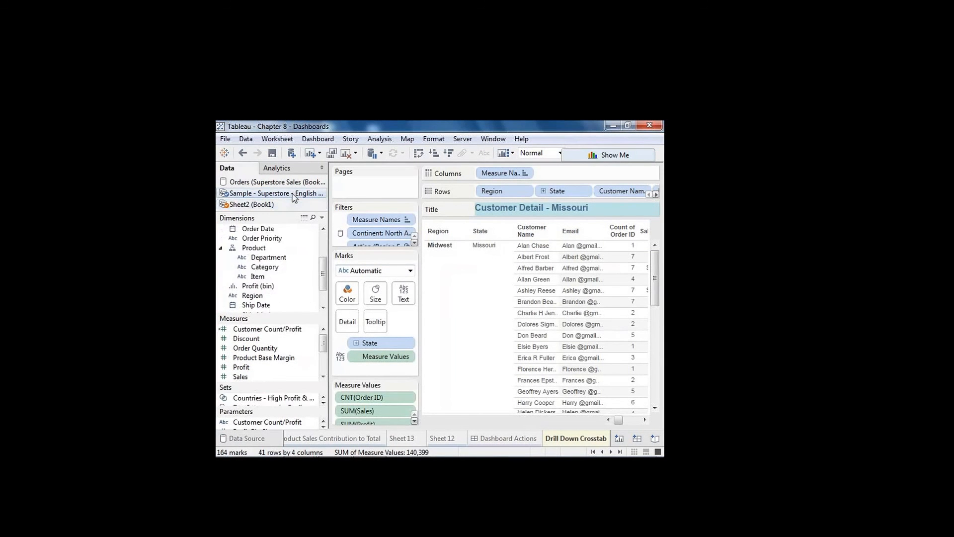
left_click(288, 203)
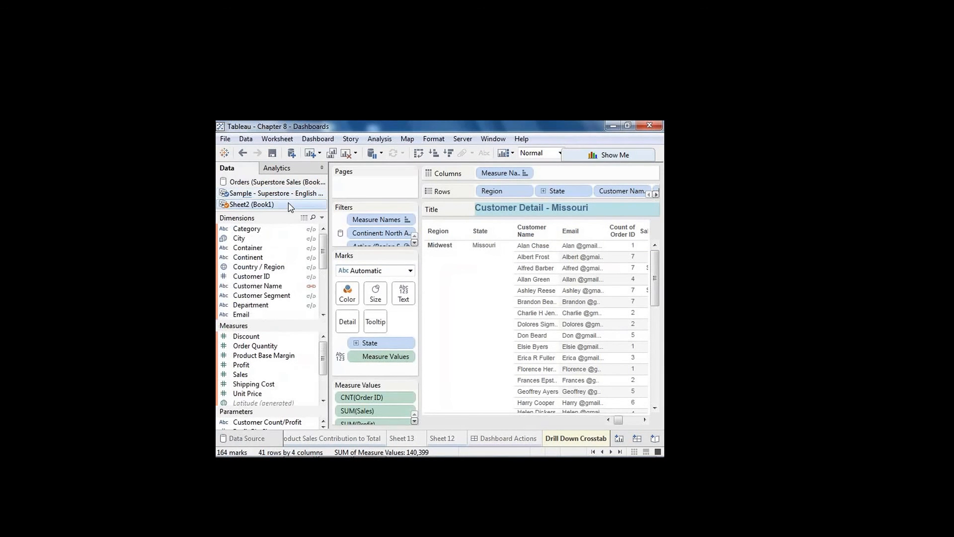
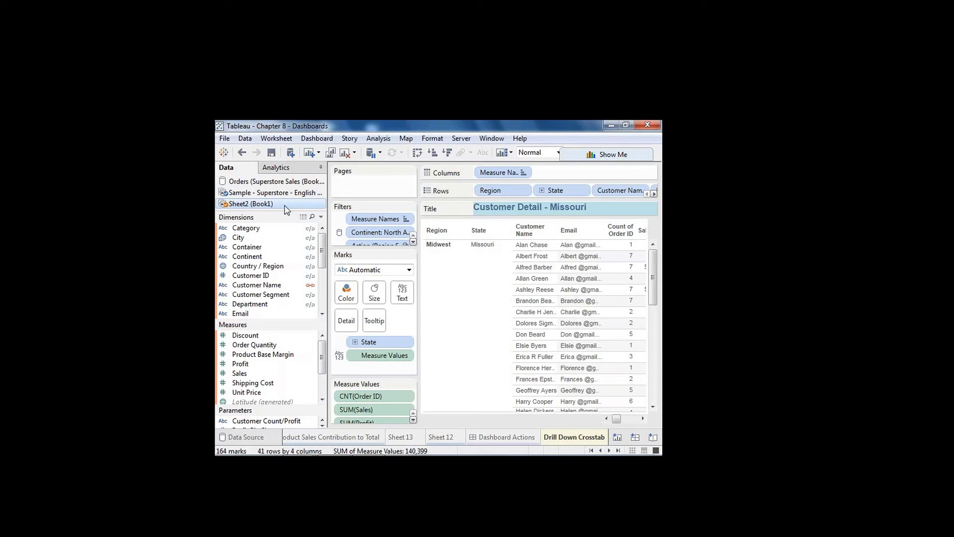
left_click(244, 139)
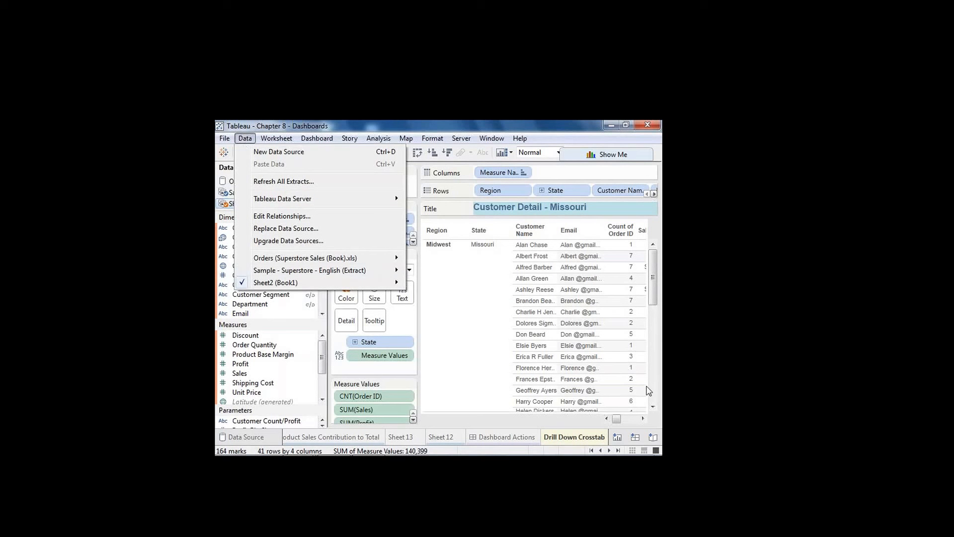
left_click(646, 386)
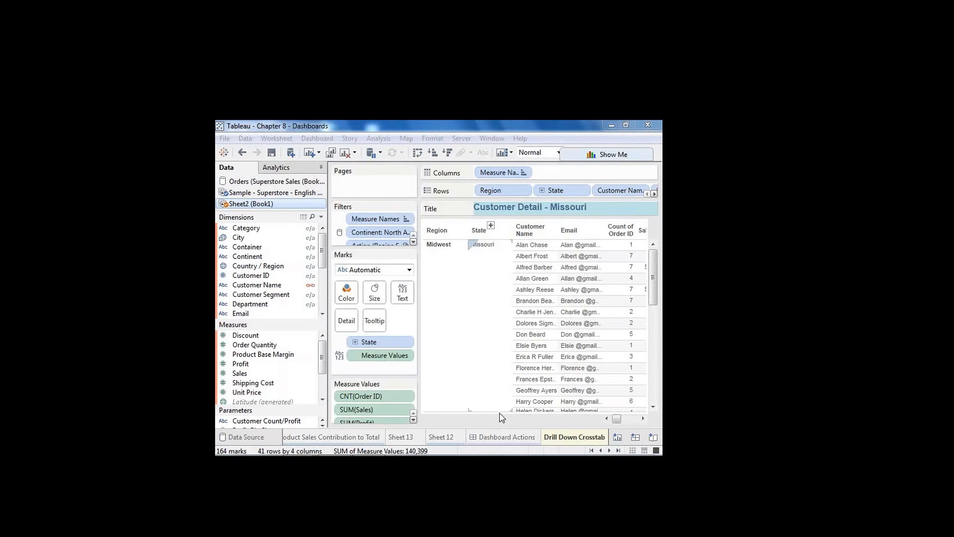
Go through the Dashboard Actions dashboard to the Drill Down Crosstab worksheet and examine how Sheet2 (Book1) links on Customer Name to supply Email
left_click(498, 437)
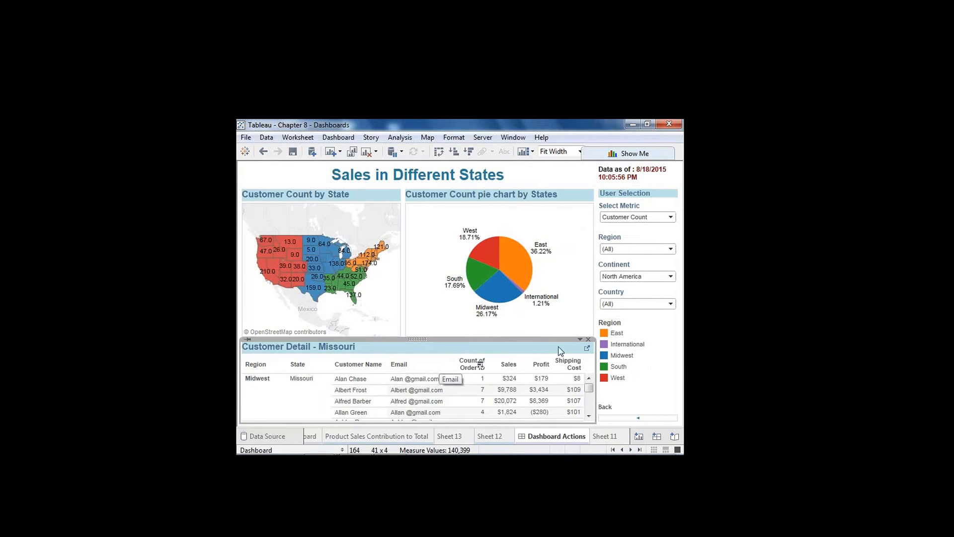
left_click(587, 348)
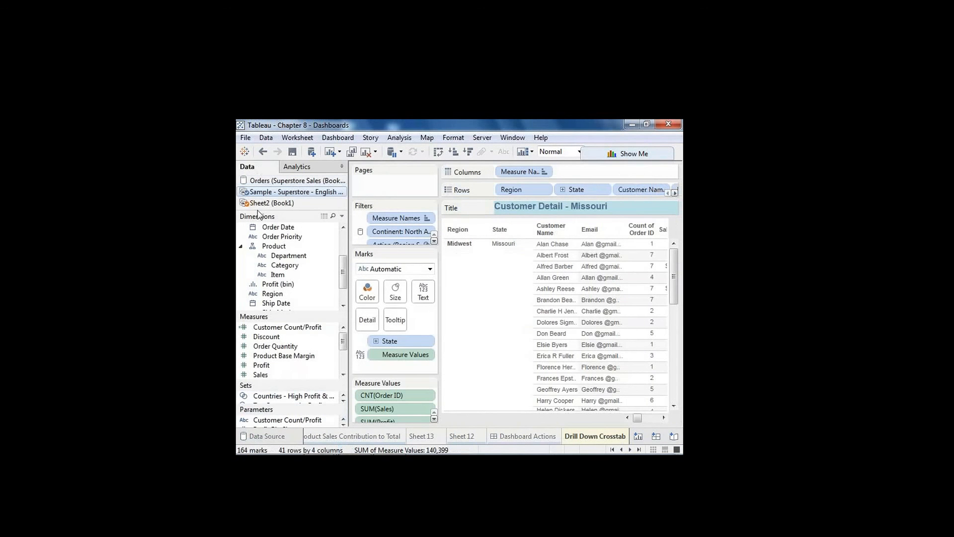
left_click(265, 203)
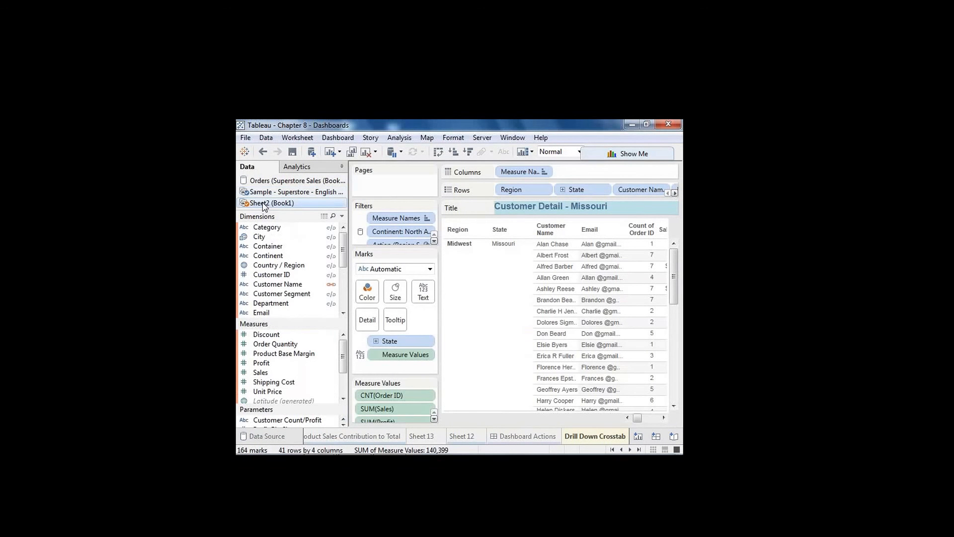
left_click_drag(343, 255, 346, 295)
scroll(346, 298, "up", 3)
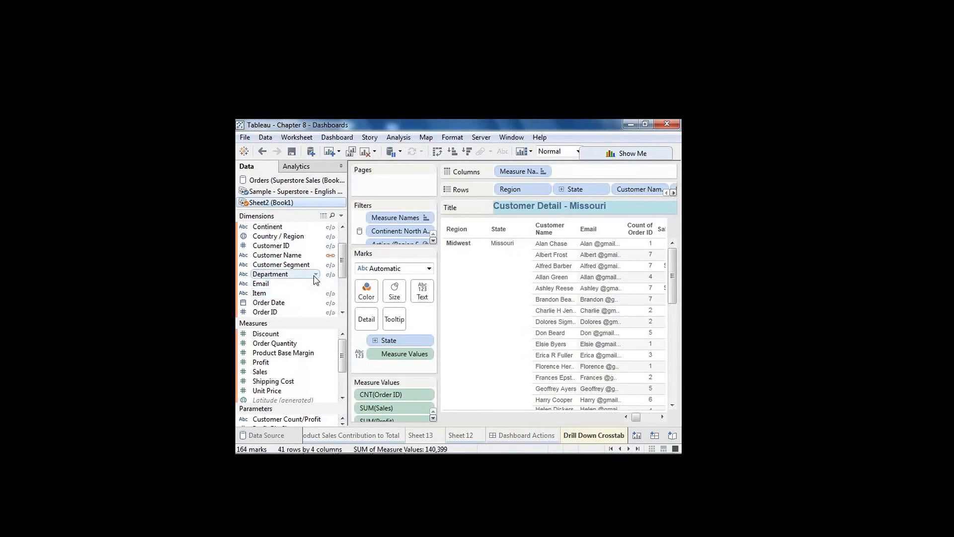
left_click(330, 256)
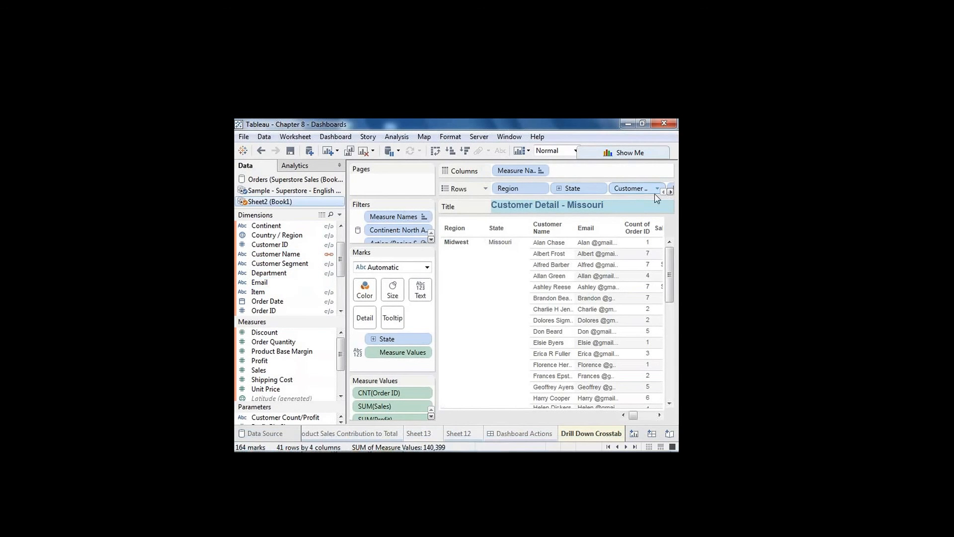
left_click(670, 192)
left_click(671, 192)
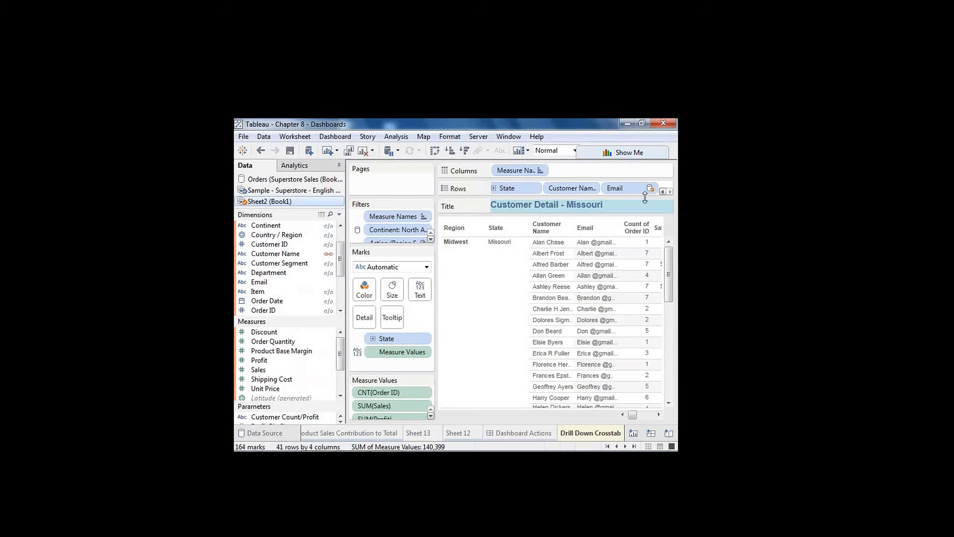
Return to the Dashboard Actions dashboard, follow its Back link to the Tiled Dashboard, and go back to Dashboard Actions
left_click(522, 432)
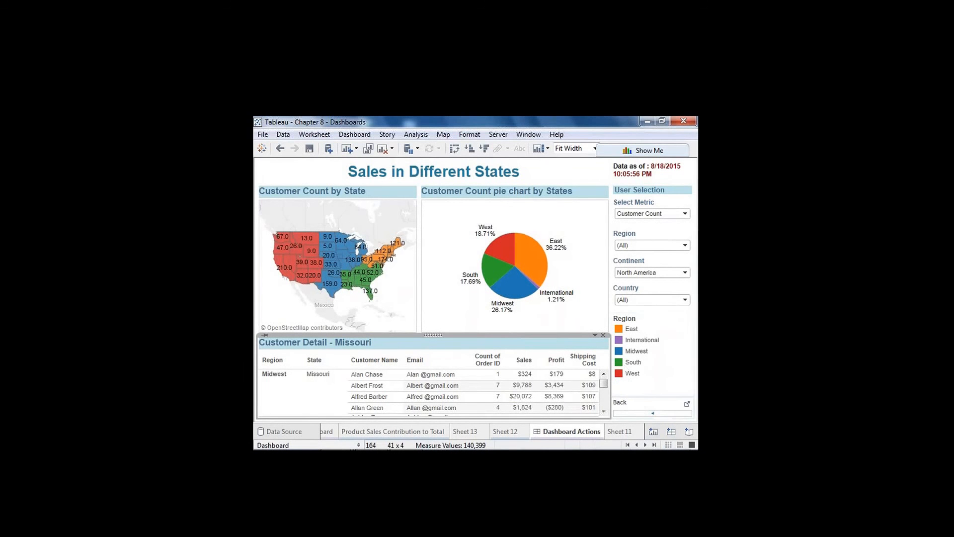
left_click(654, 415)
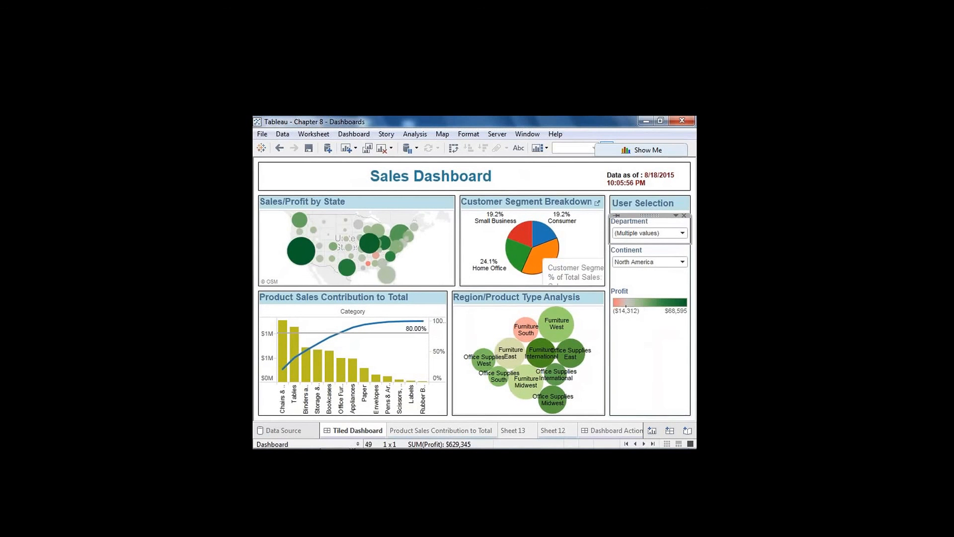
mouse_move(405, 447)
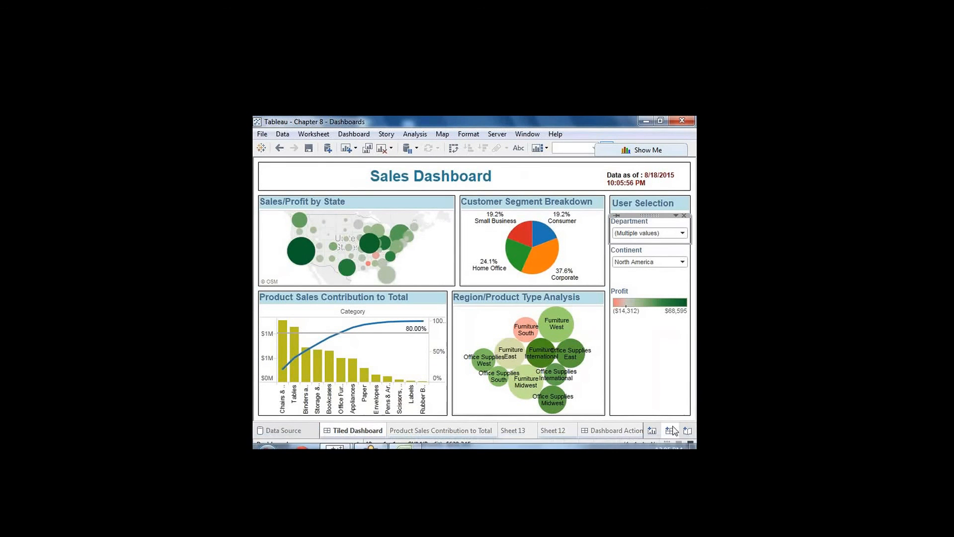
left_click(630, 432)
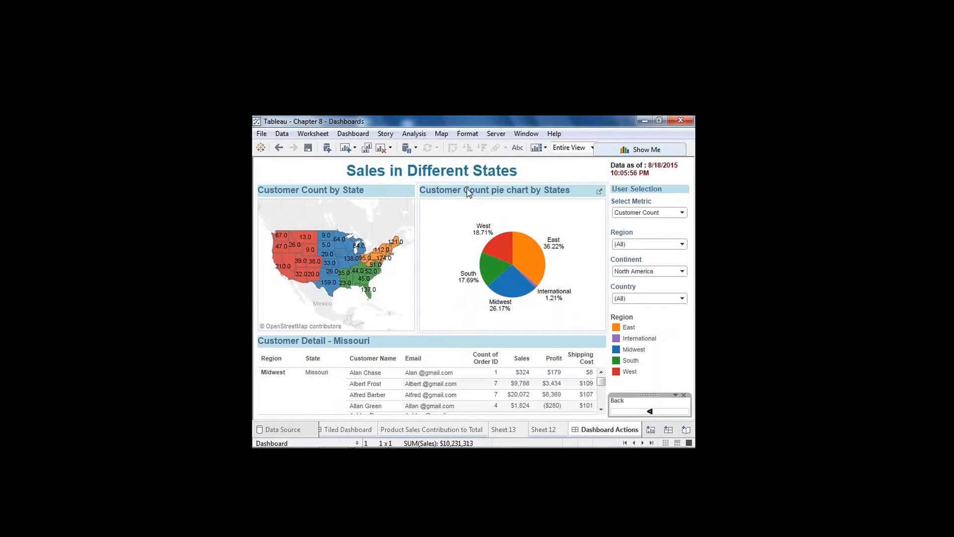
Switch the dashboard's Select Metric parameter to Profit, back to Customer Count, and finally to Profit
left_click(655, 214)
left_click(651, 231)
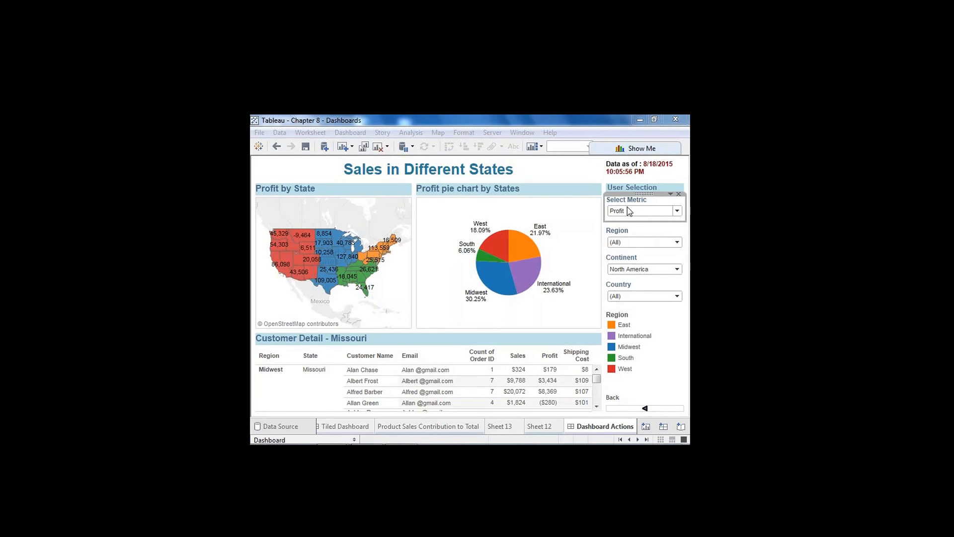
left_click(642, 215)
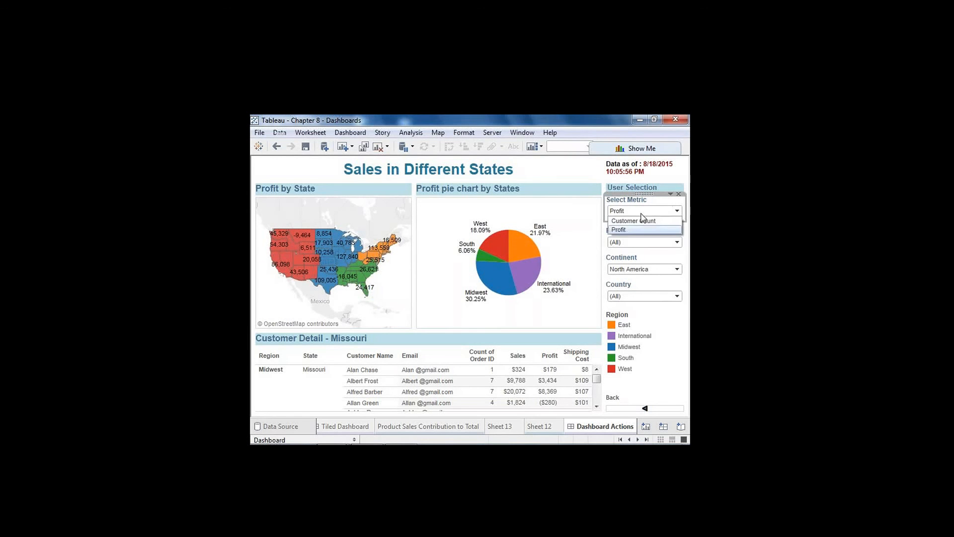
left_click(639, 218)
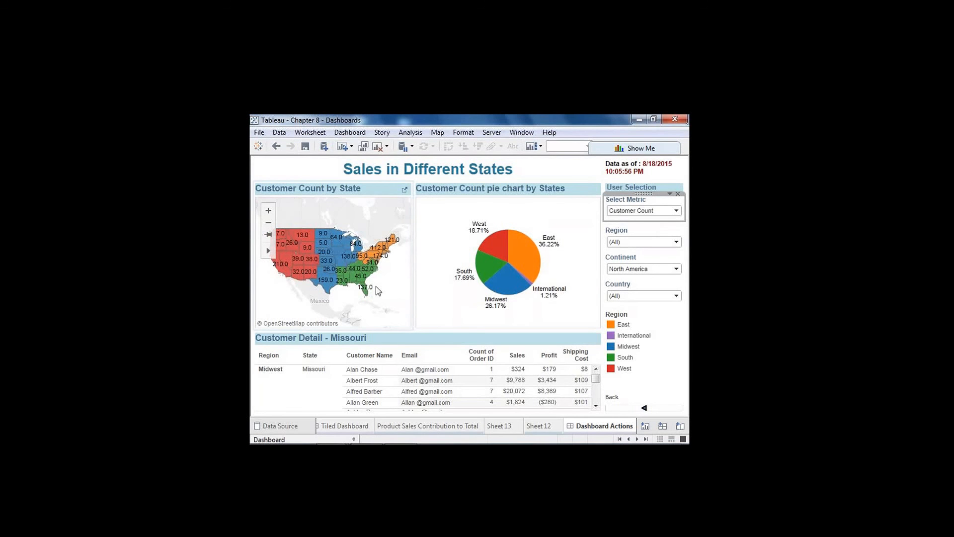
left_click(670, 211)
left_click(667, 224)
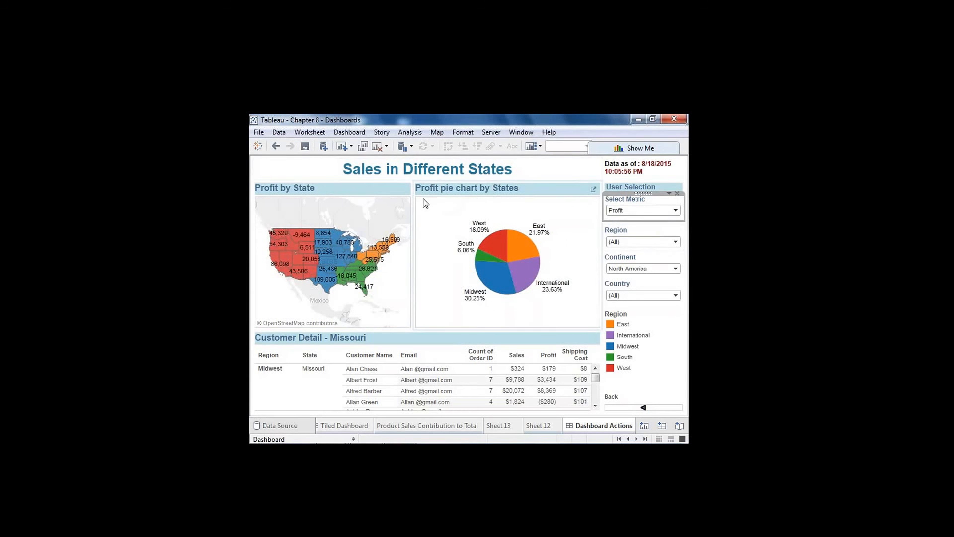
Go to the pie chart's Region % Breakdown worksheet and examine the definition of the Customer Count/Profit parameter
left_click(594, 189)
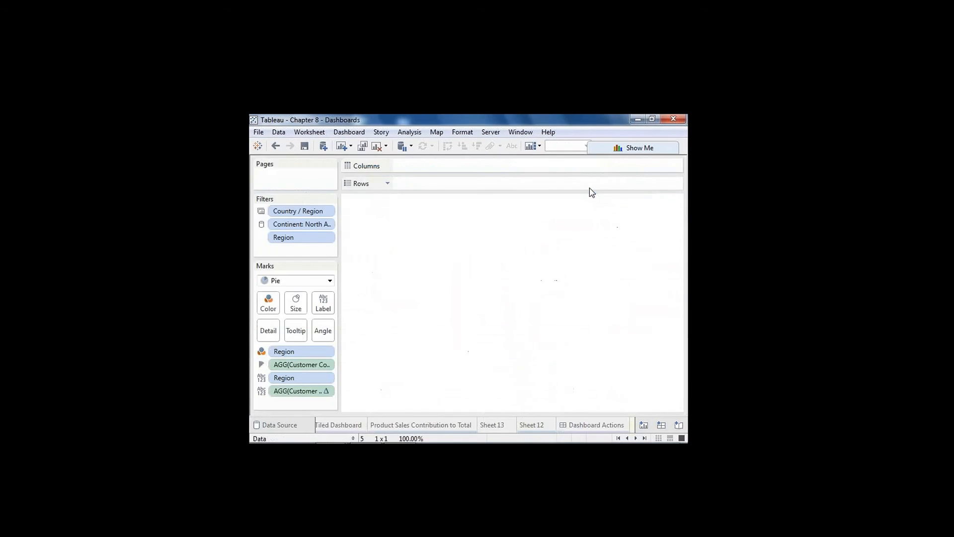
left_click(353, 438)
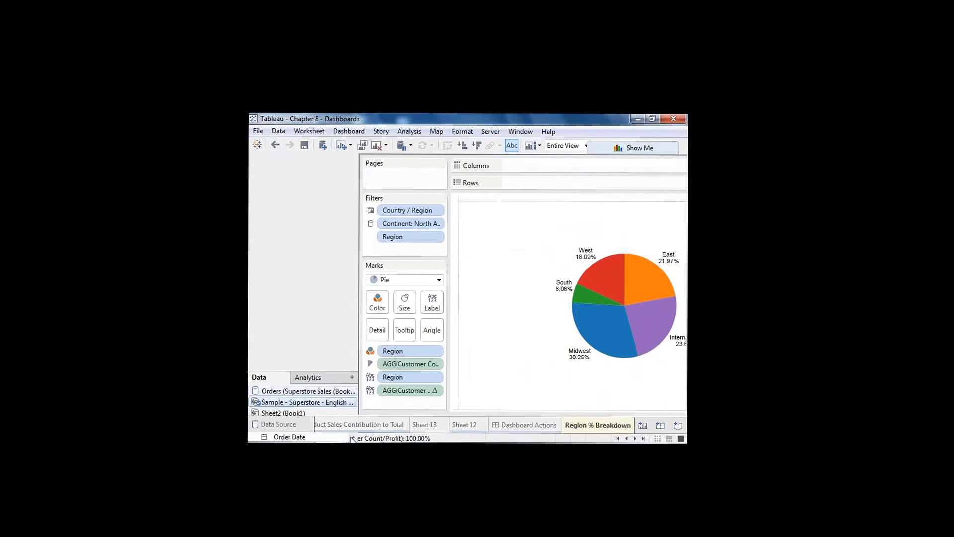
left_click(354, 413)
left_click(354, 413)
left_click(355, 408)
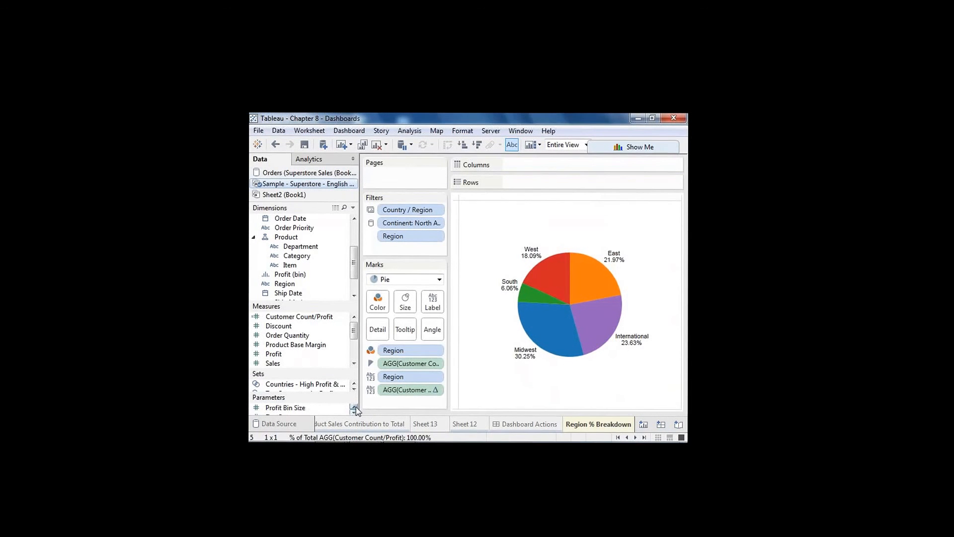
left_click(355, 408)
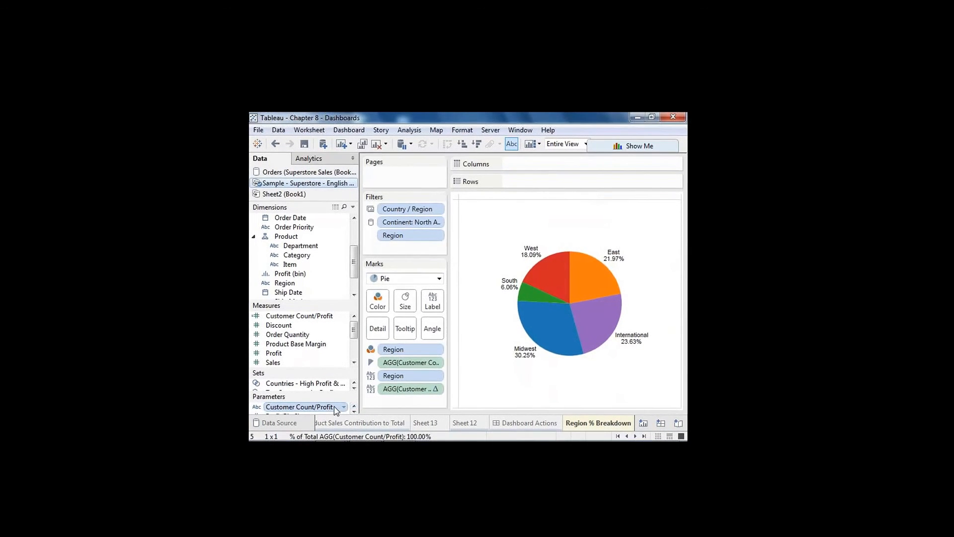
right_click(334, 407)
left_click(362, 270)
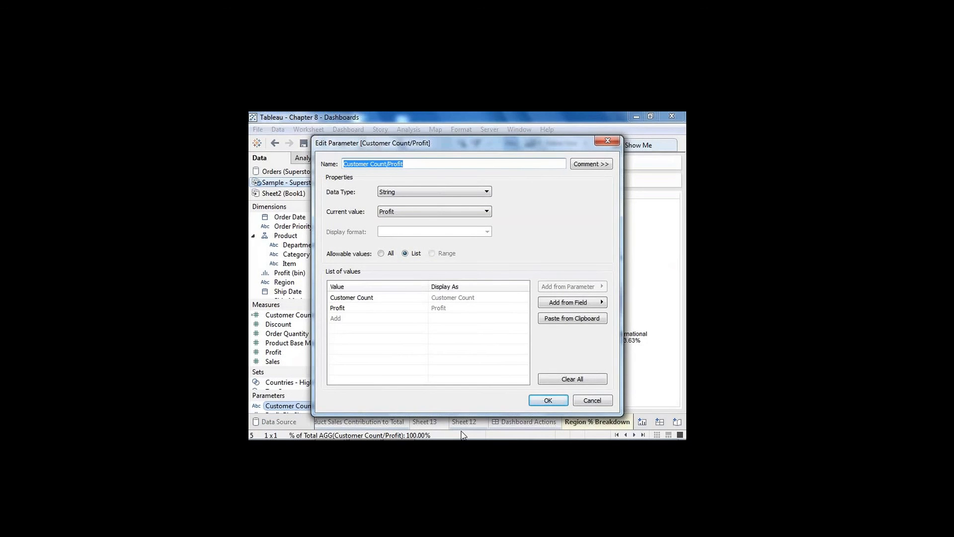
left_click(608, 141)
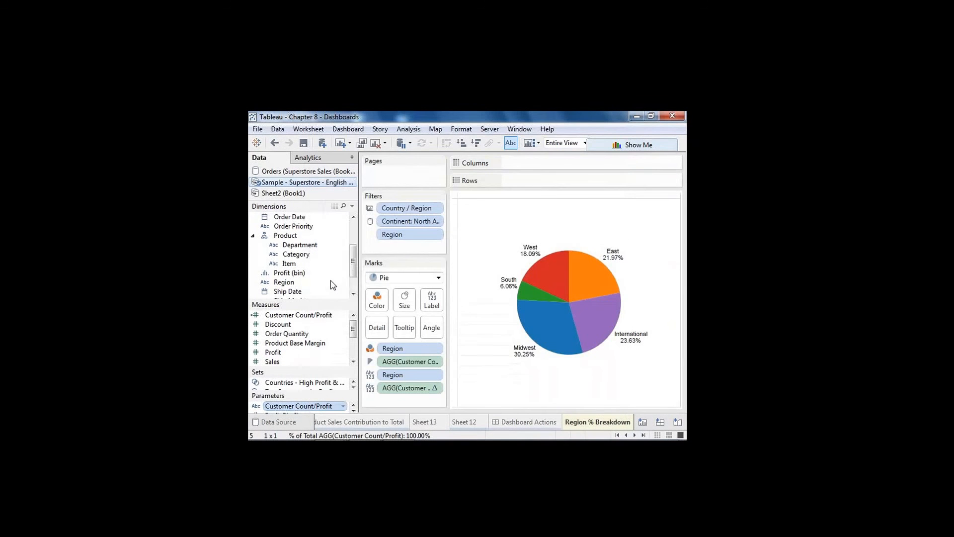
Start a new parameter with the String data type and List as its allowable values
left_click(351, 206)
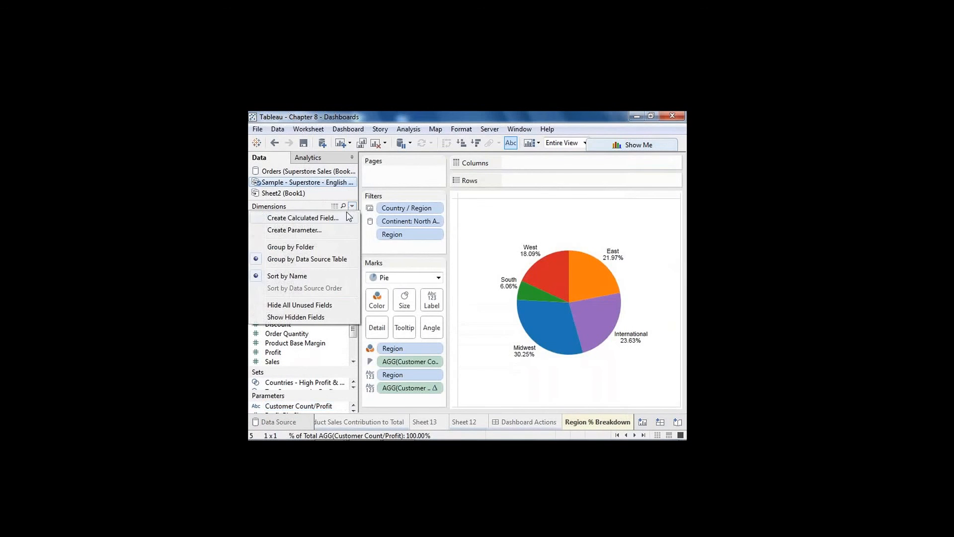
left_click(328, 230)
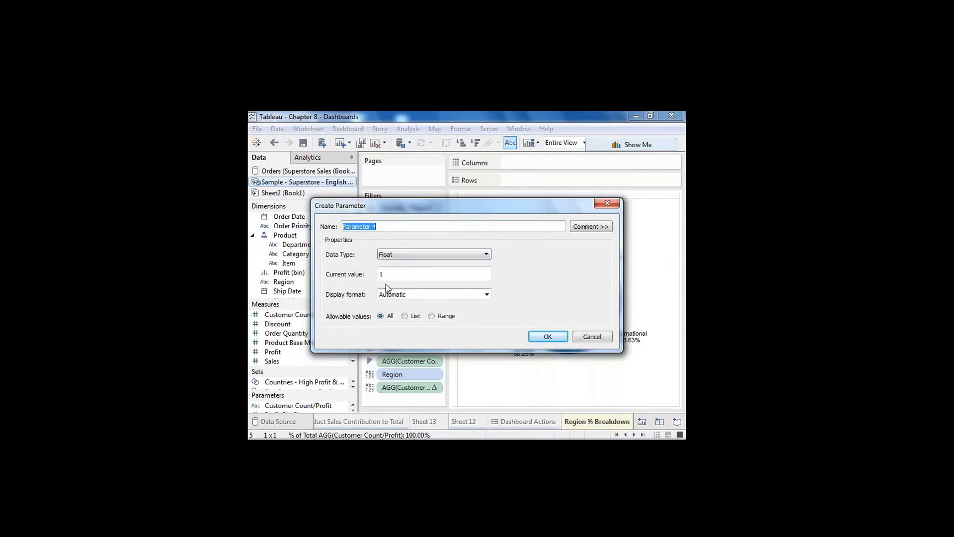
left_click(379, 256)
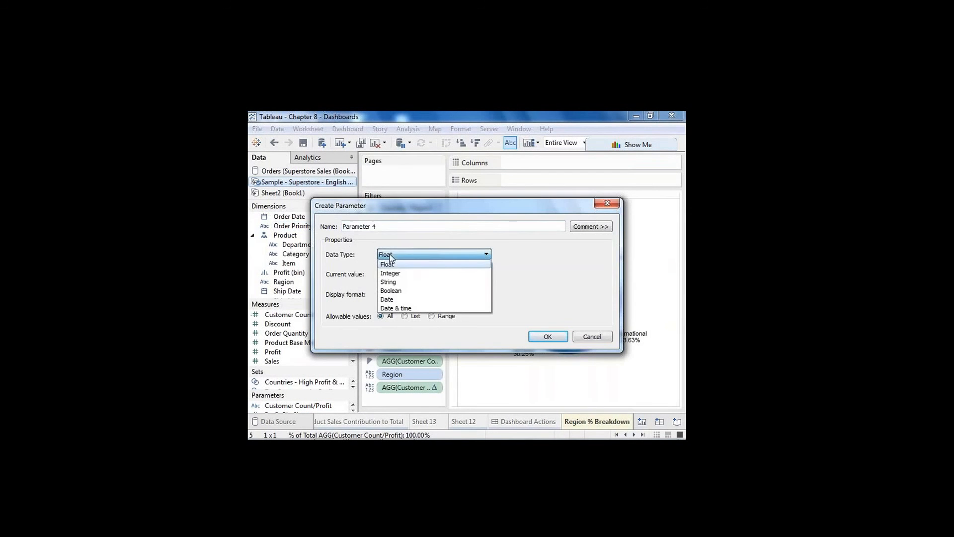
left_click(388, 284)
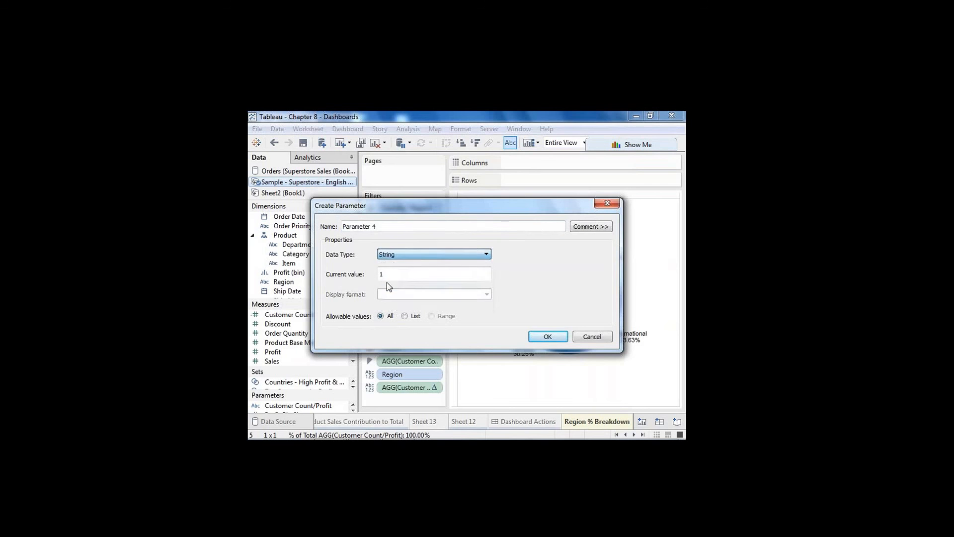
left_click(404, 316)
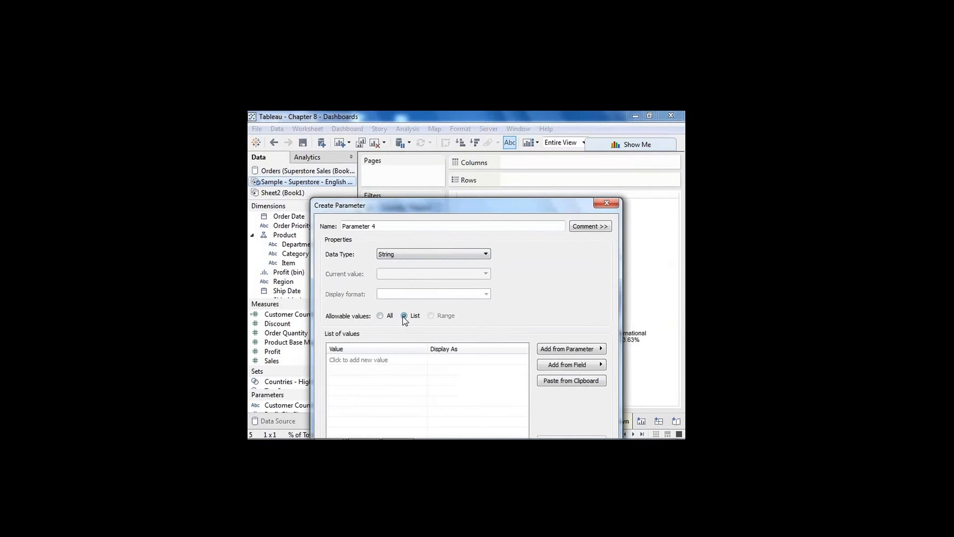
Add A and B to the new parameter's list of values
left_click(379, 366)
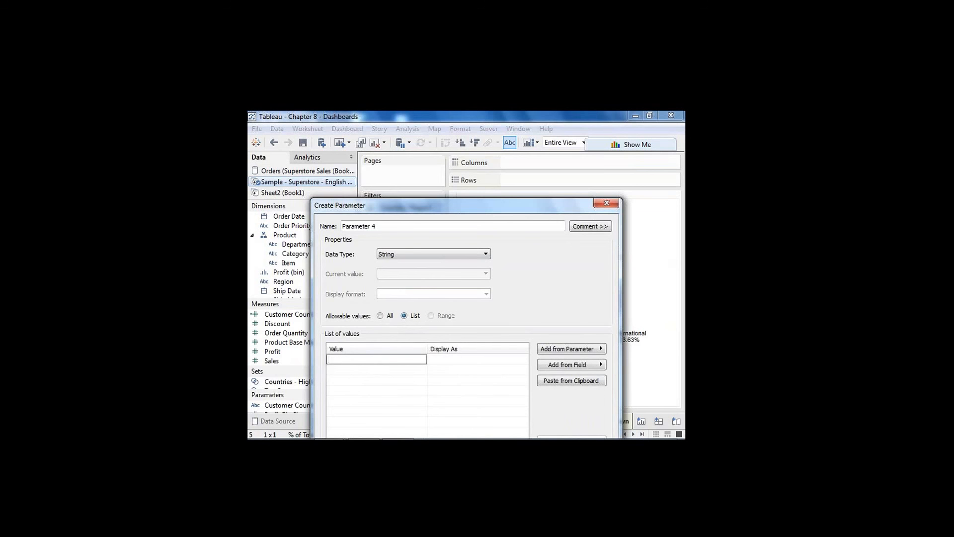
type("A")
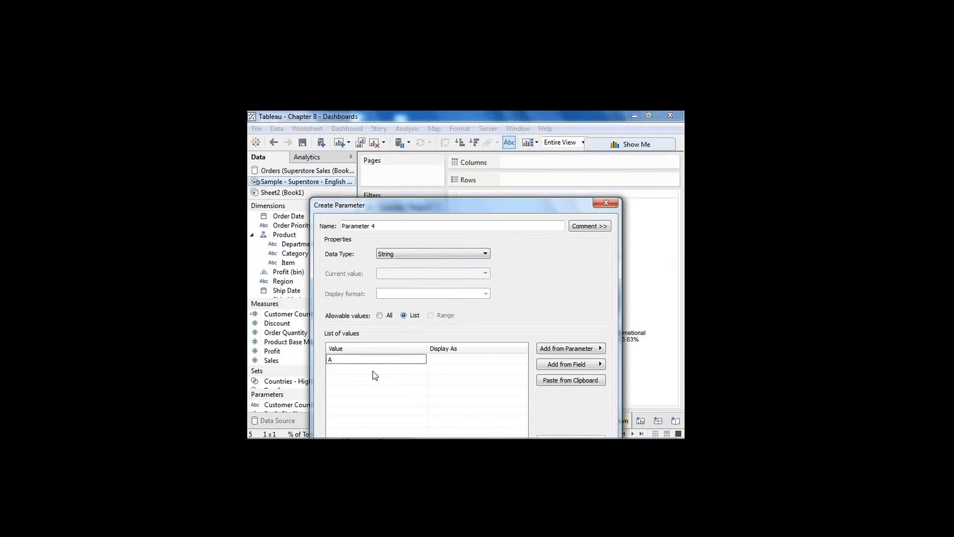
key("Return")
type("B")
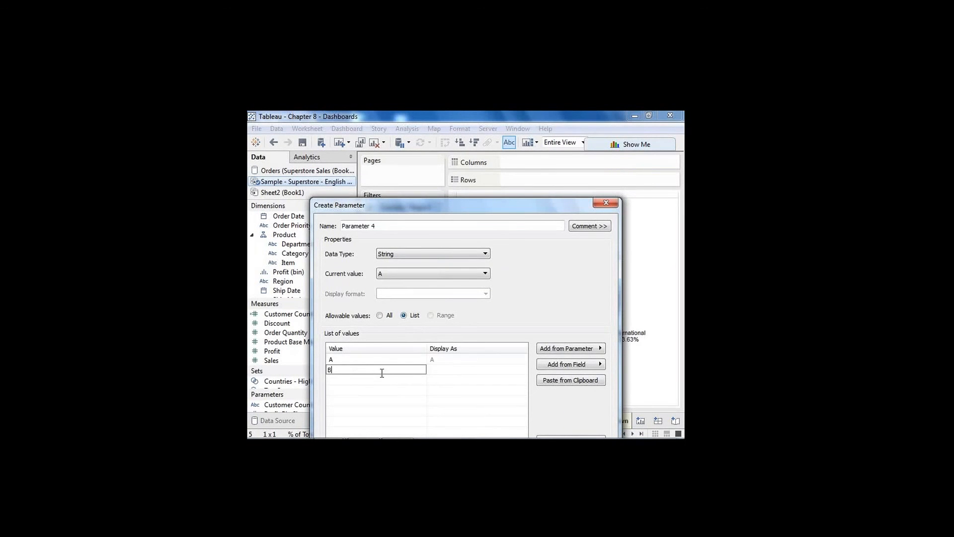
key("Return")
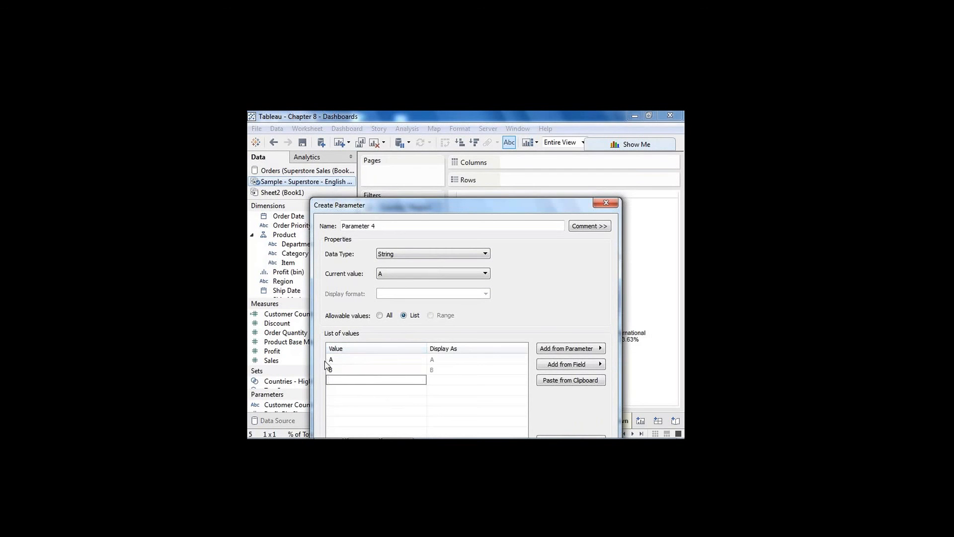
Set the display names of values A and B to BB and CC, and discard the new parameter
left_click(441, 361)
left_click(441, 360)
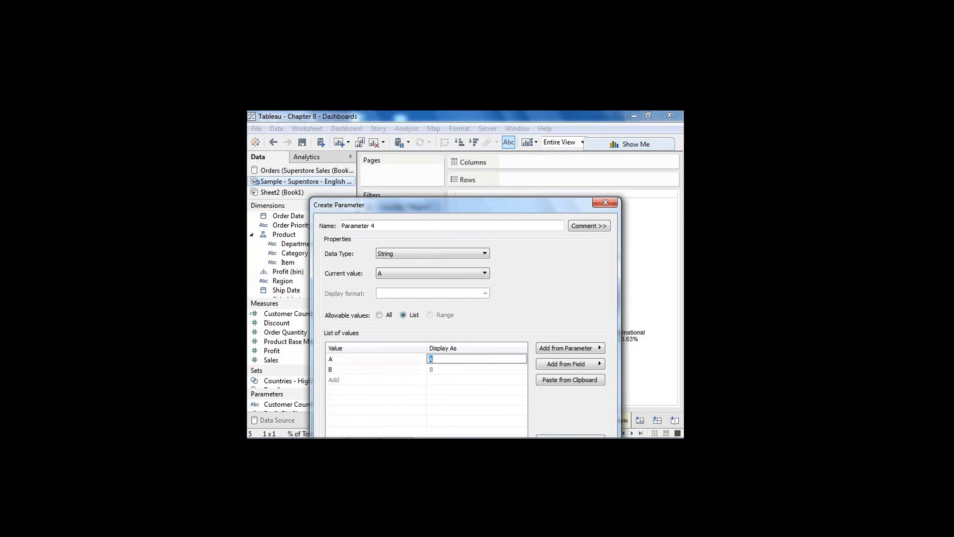
type("B")
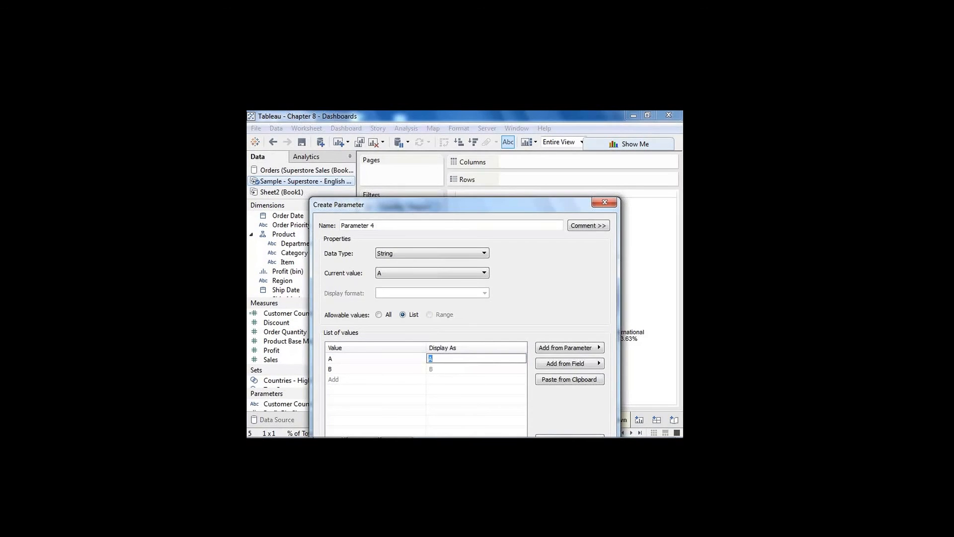
type("B")
left_click(443, 366)
left_click(443, 366)
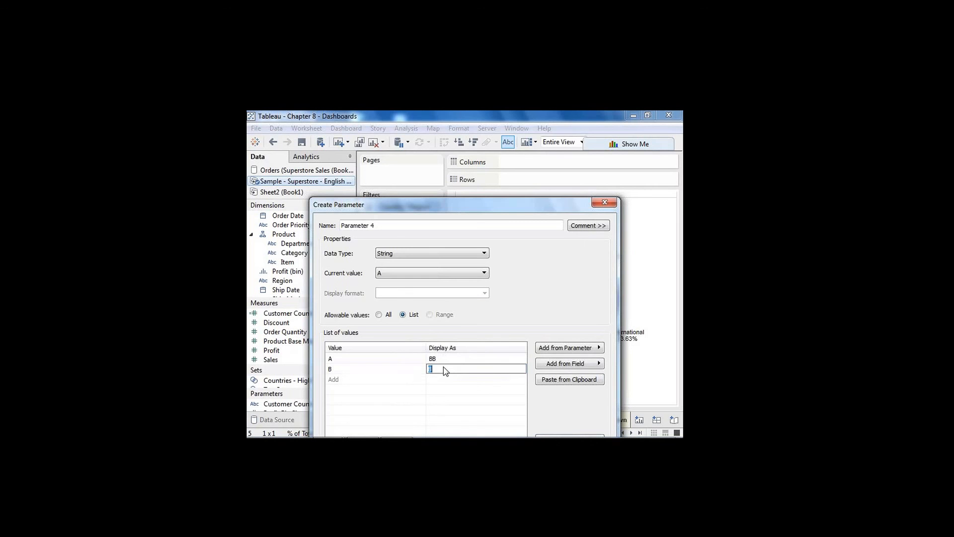
type("CC")
left_click(443, 382)
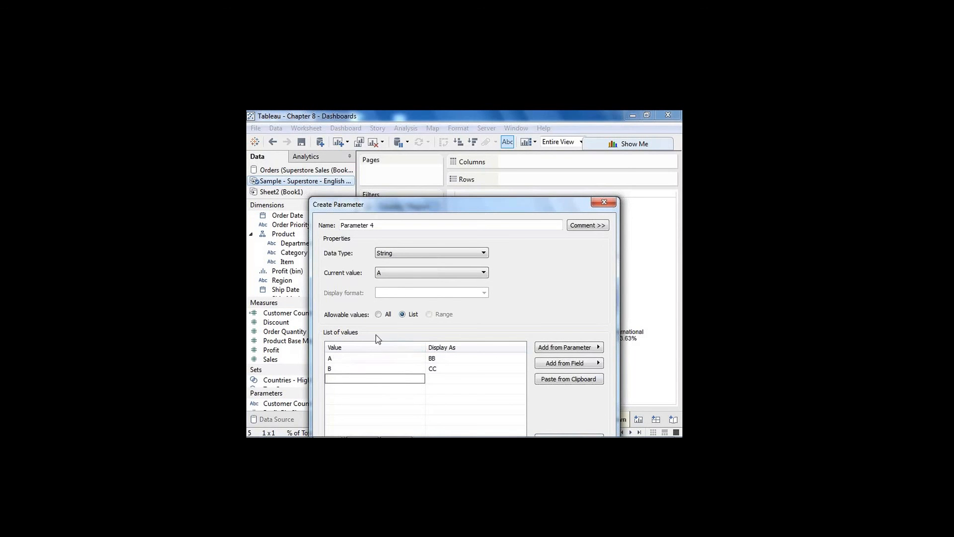
left_click(604, 202)
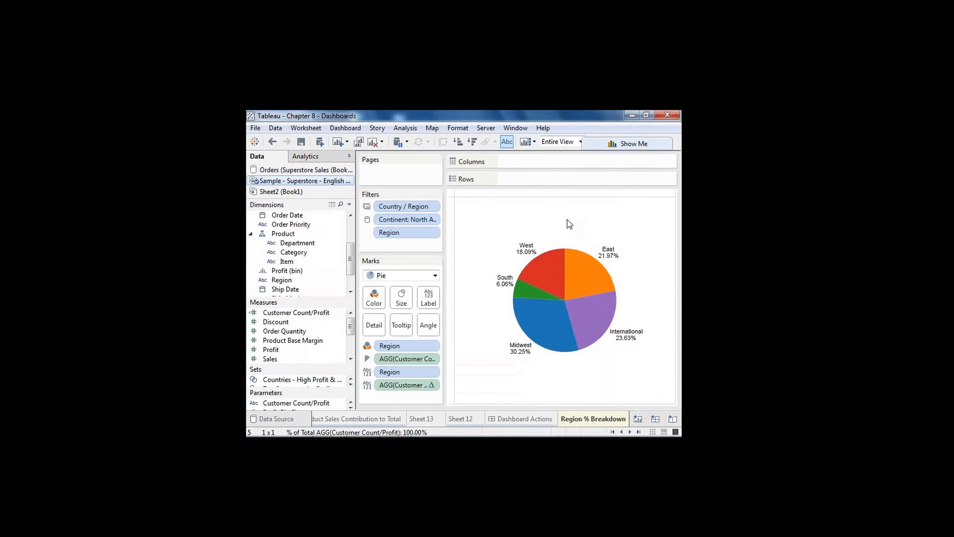
Examine the formula of the Customer Count/Profit calculated field, including its COUNTD and sum branches, and close it unchanged
left_click(318, 403)
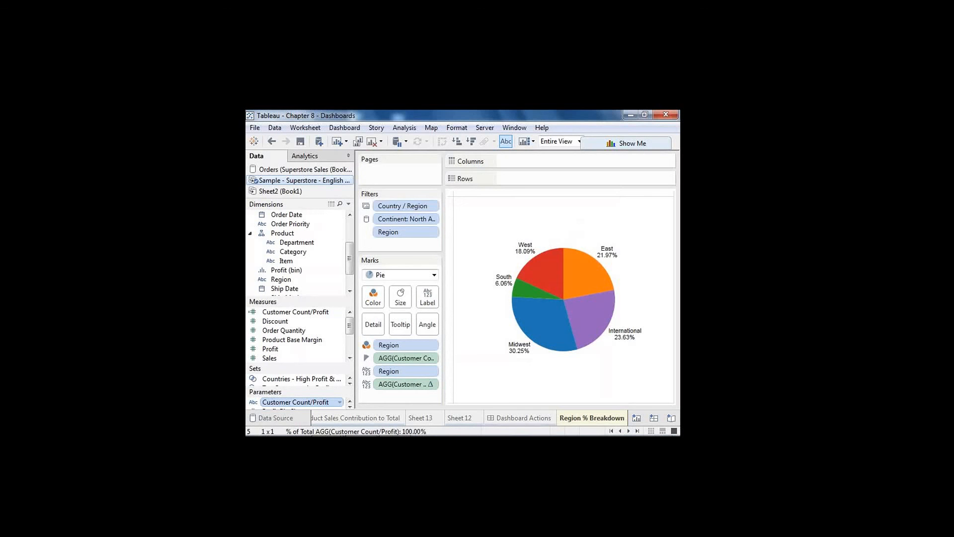
right_click(296, 311)
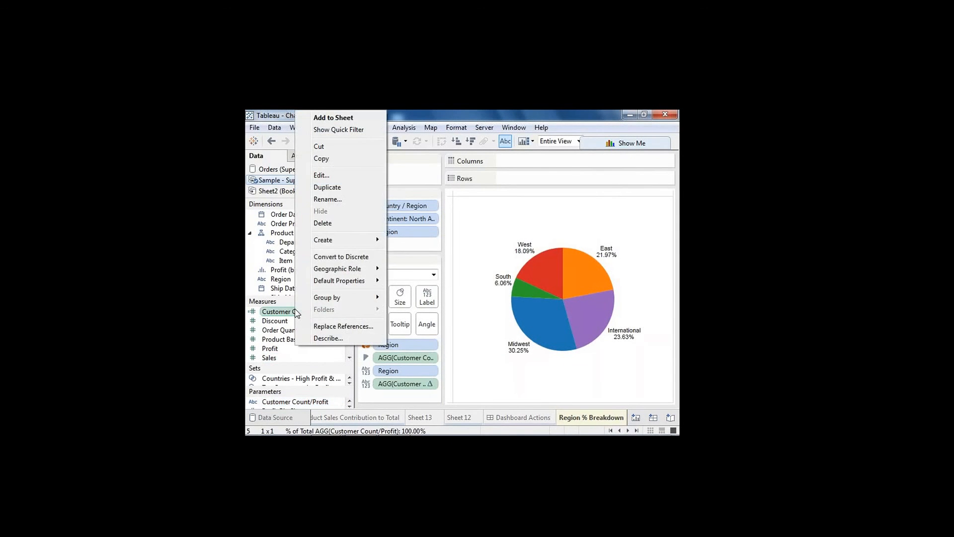
left_click(341, 175)
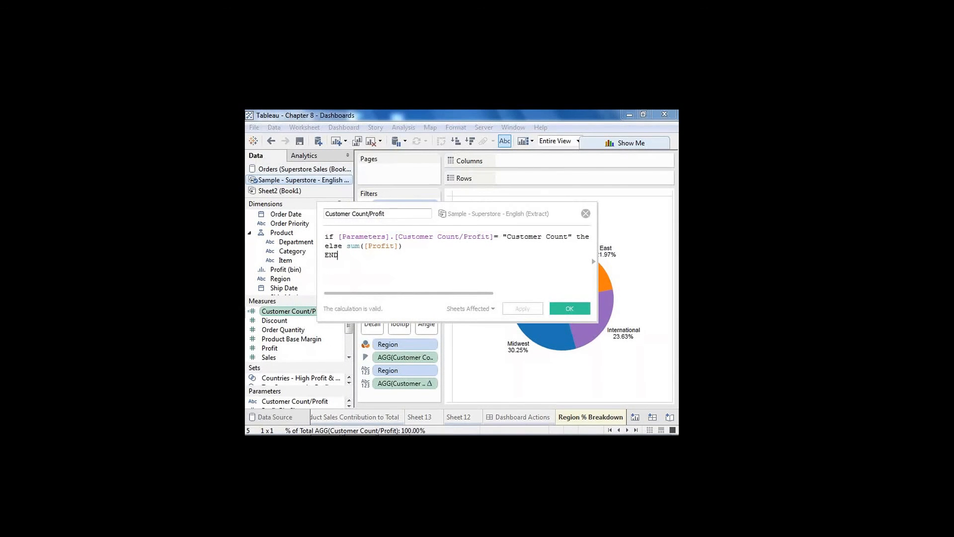
left_click_drag(354, 294, 356, 381)
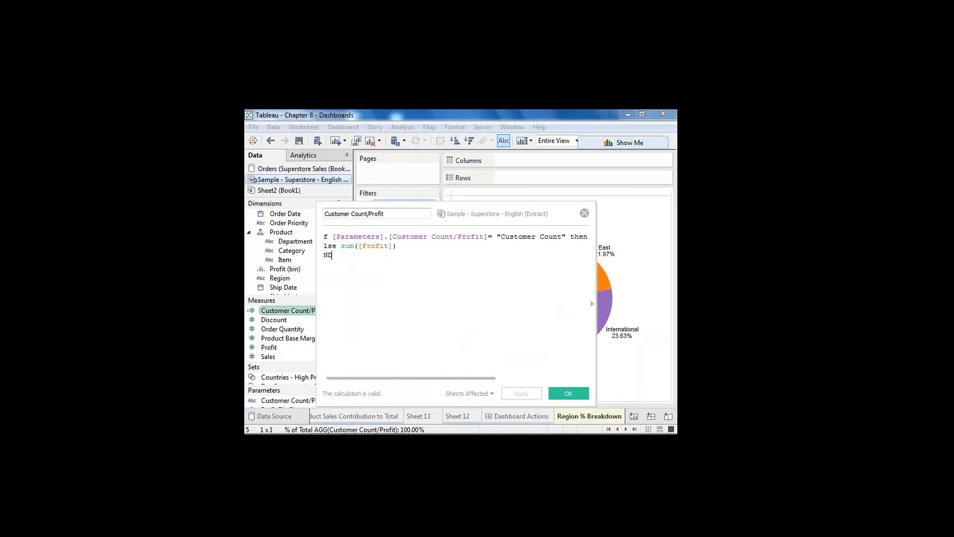
left_click_drag(353, 378, 340, 379)
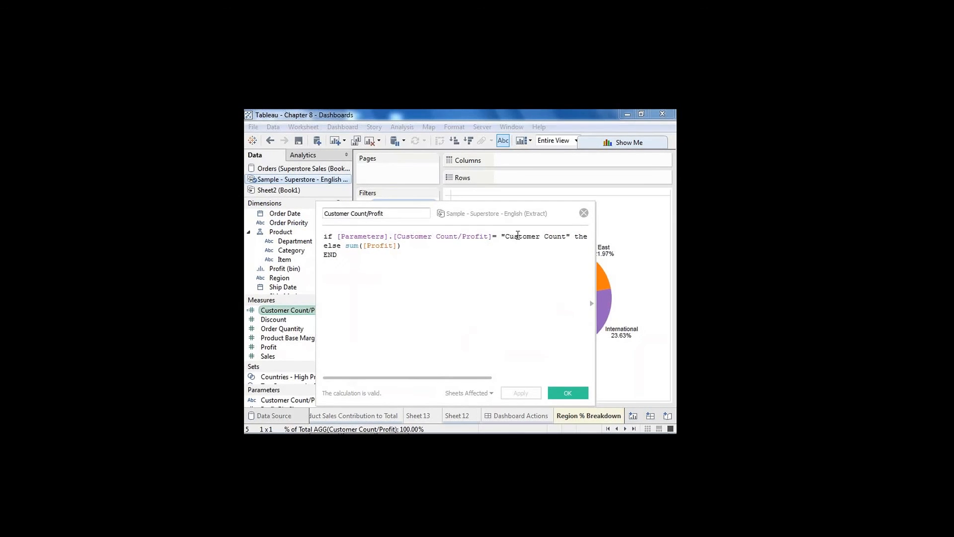
left_click_drag(452, 377, 541, 382)
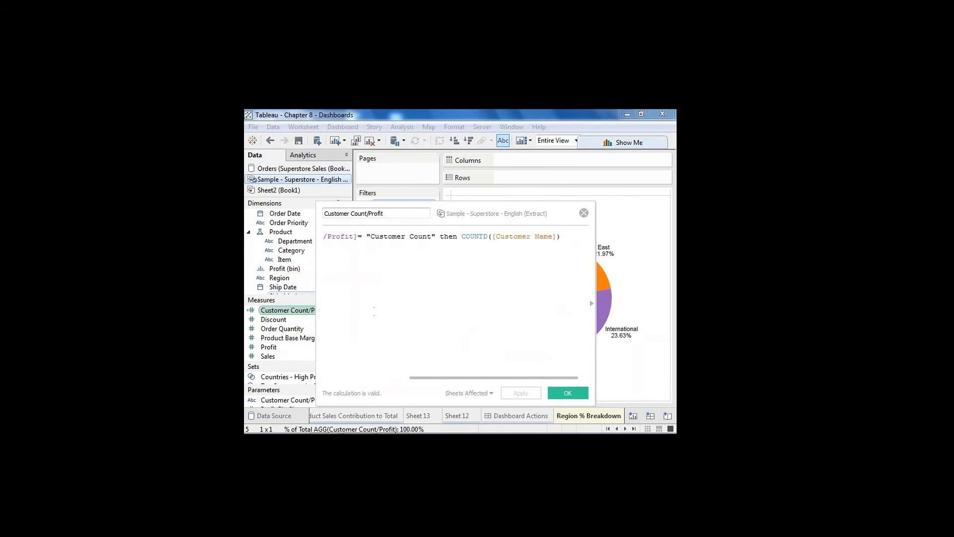
left_click_drag(497, 237, 508, 237)
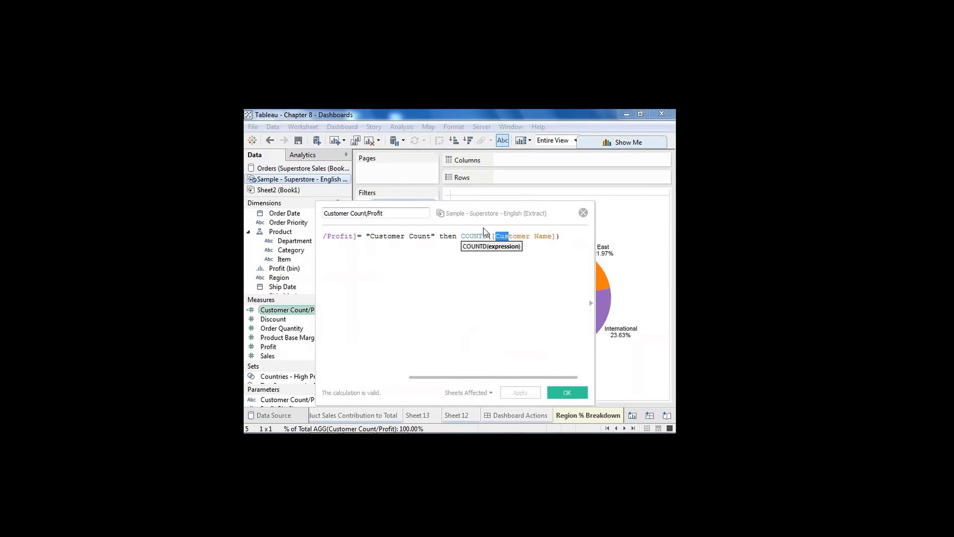
left_click(483, 235)
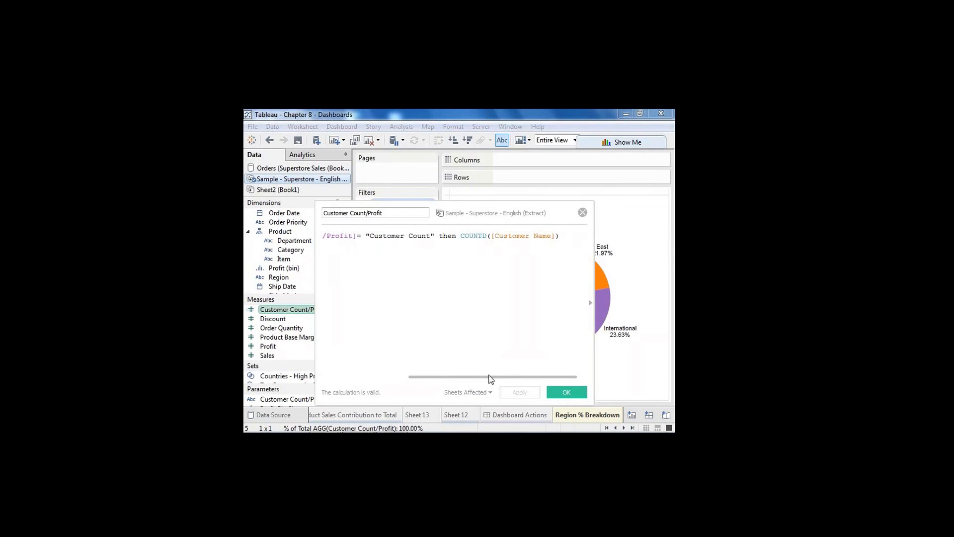
left_click_drag(491, 379, 362, 376)
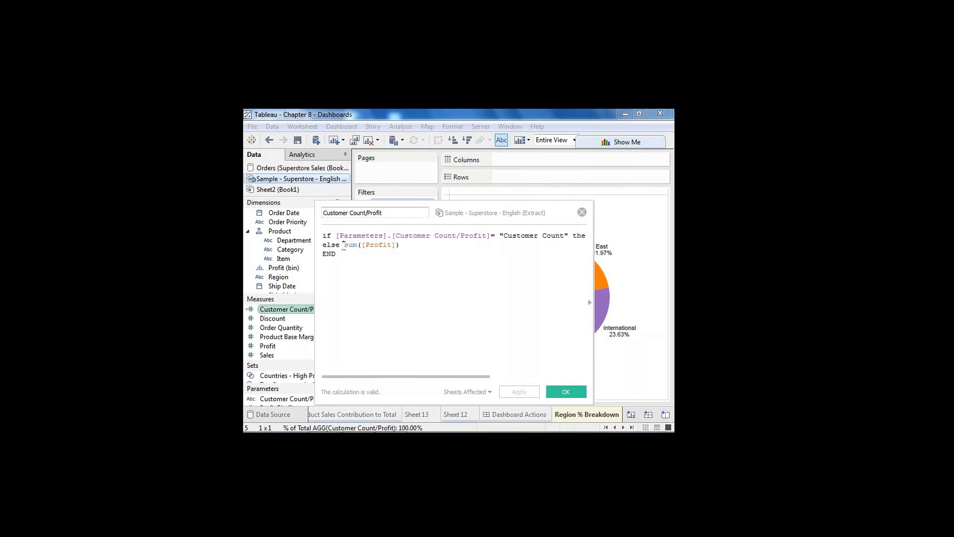
left_click_drag(344, 245, 404, 245)
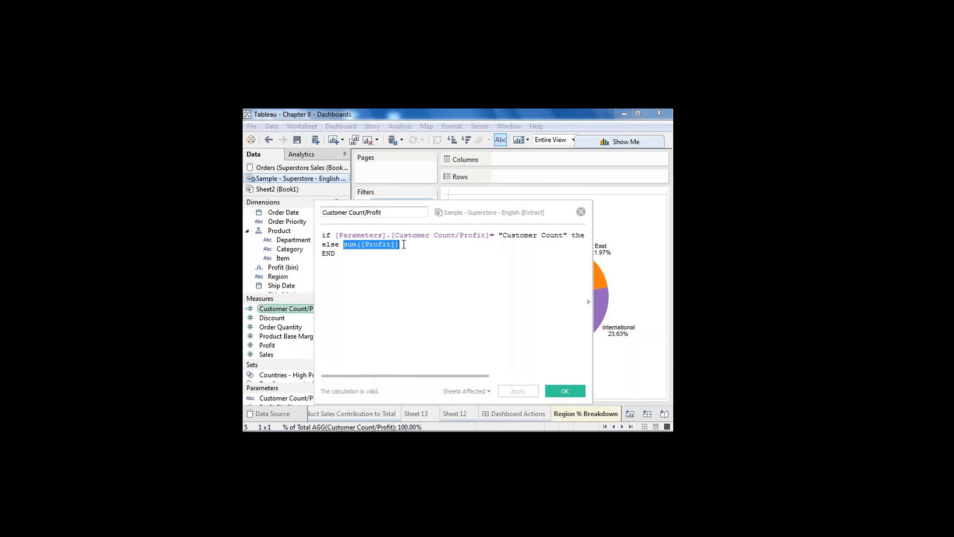
left_click(580, 212)
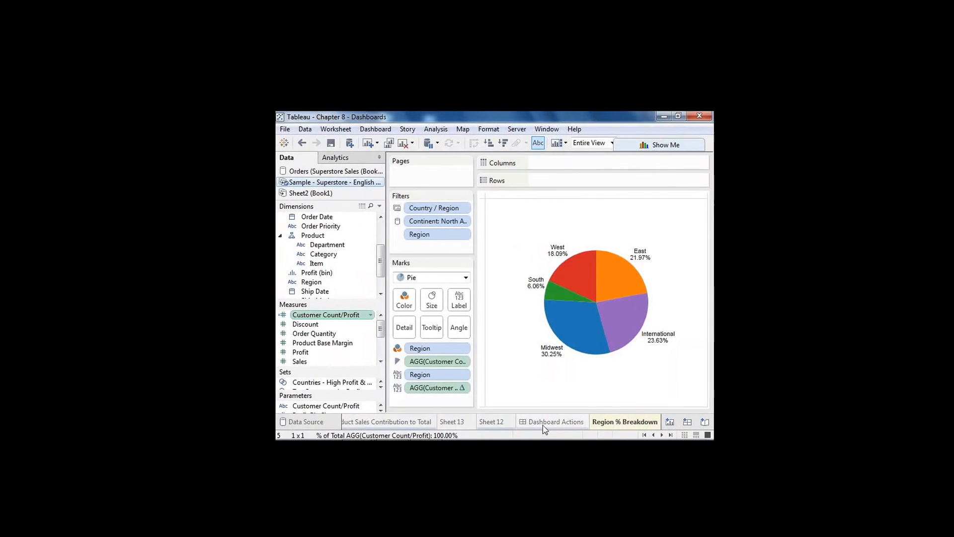
Go back to the Dashboard Actions dashboard and collapse the side pane to give the dashboard the full width
left_click(532, 420)
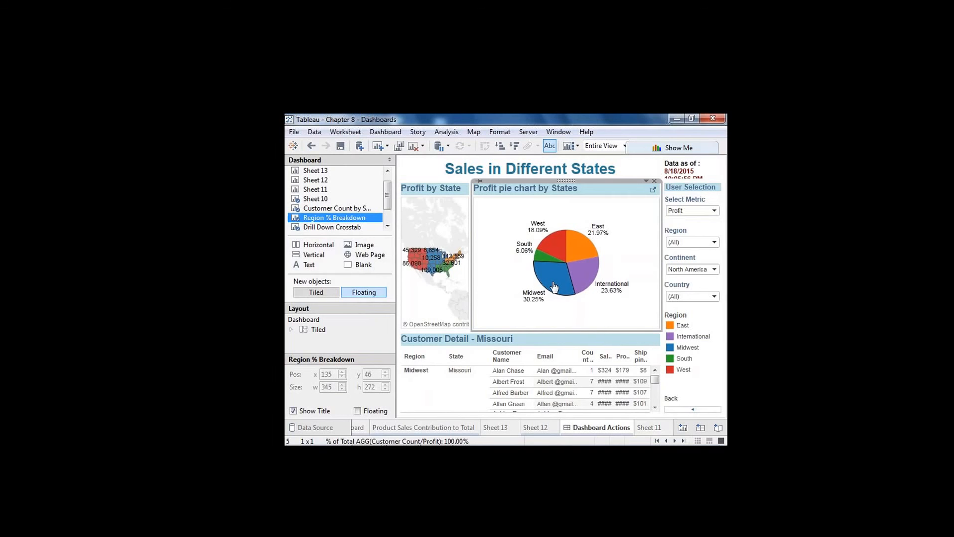
left_click(424, 269)
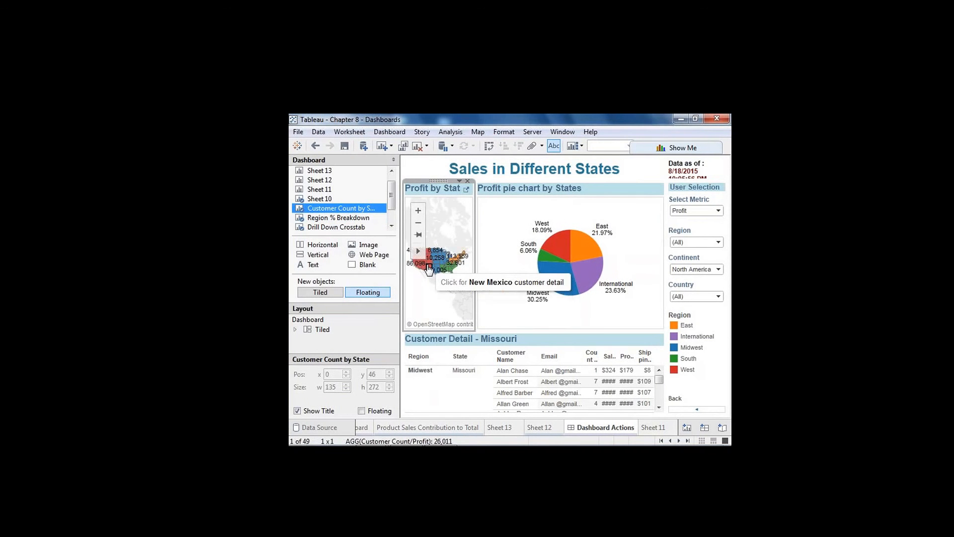
left_click(428, 268)
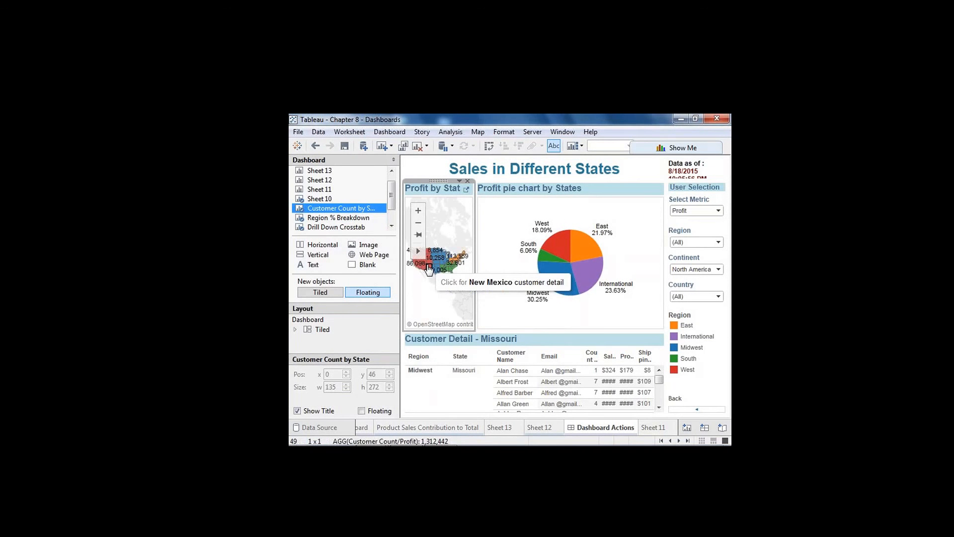
mouse_move(550, 431)
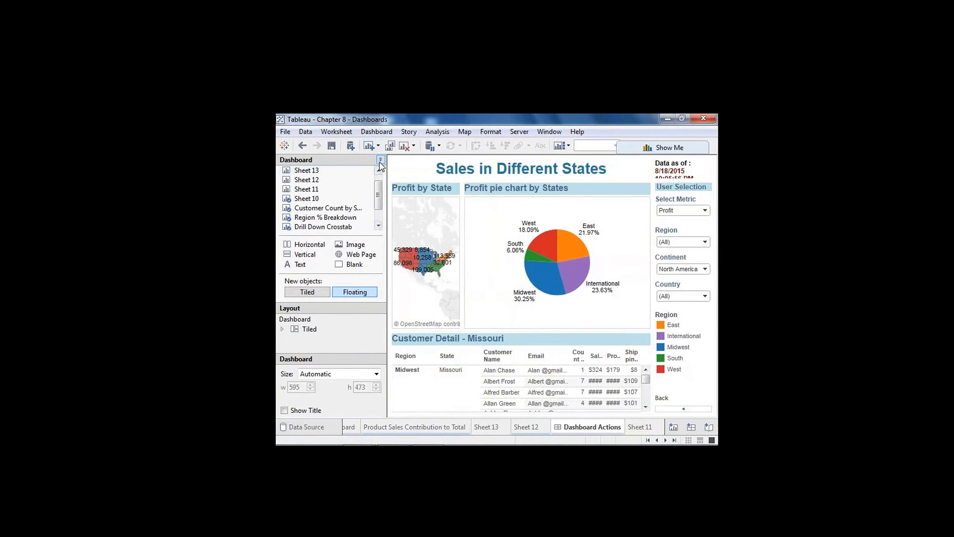
left_click(380, 160)
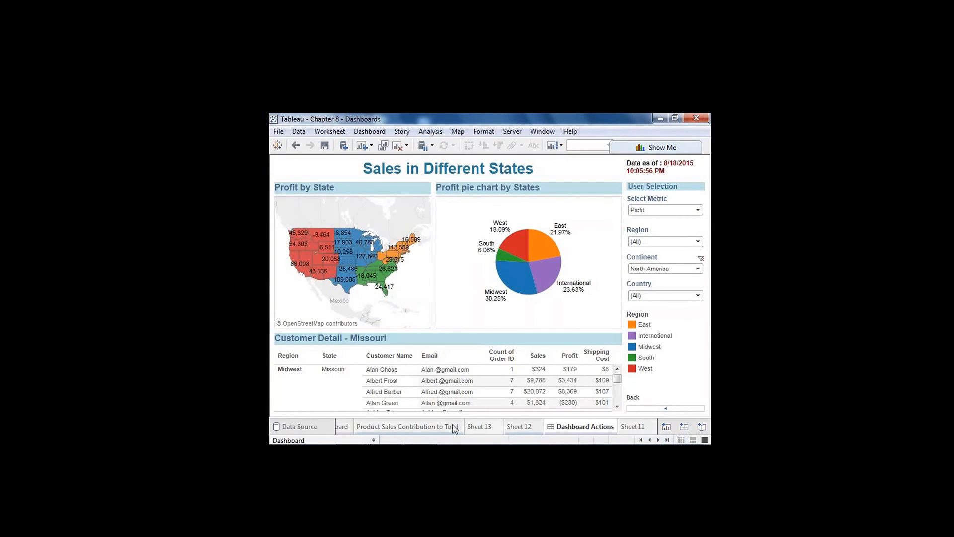
Delete the unused worksheets Sheet 13, Sheet 12 and Sheet 11 from the workbook
left_click(487, 429)
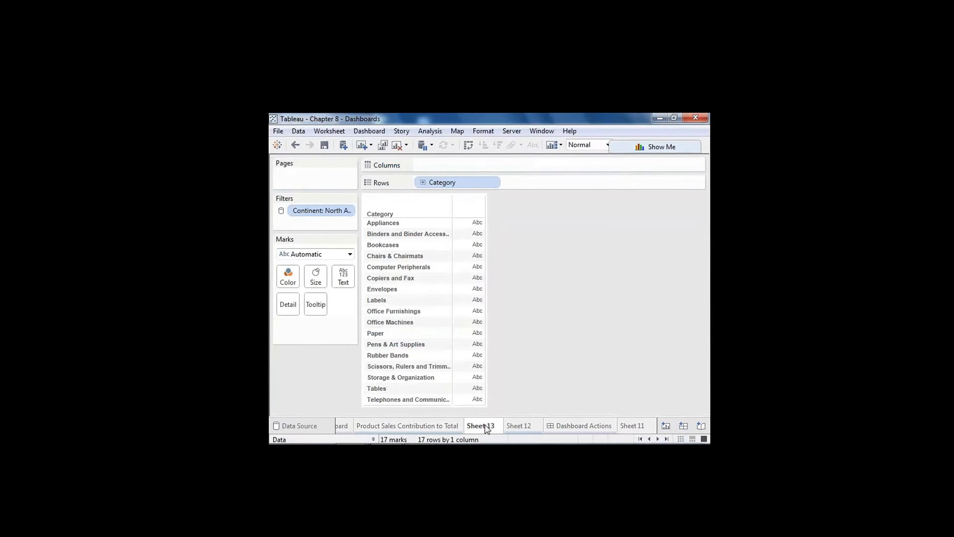
right_click(486, 428)
left_click(522, 328)
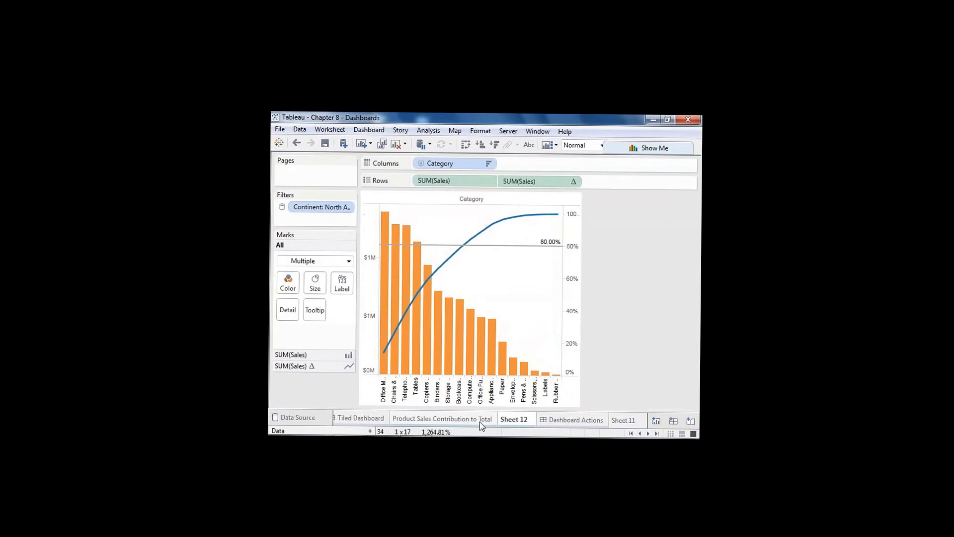
right_click(507, 421)
left_click(544, 326)
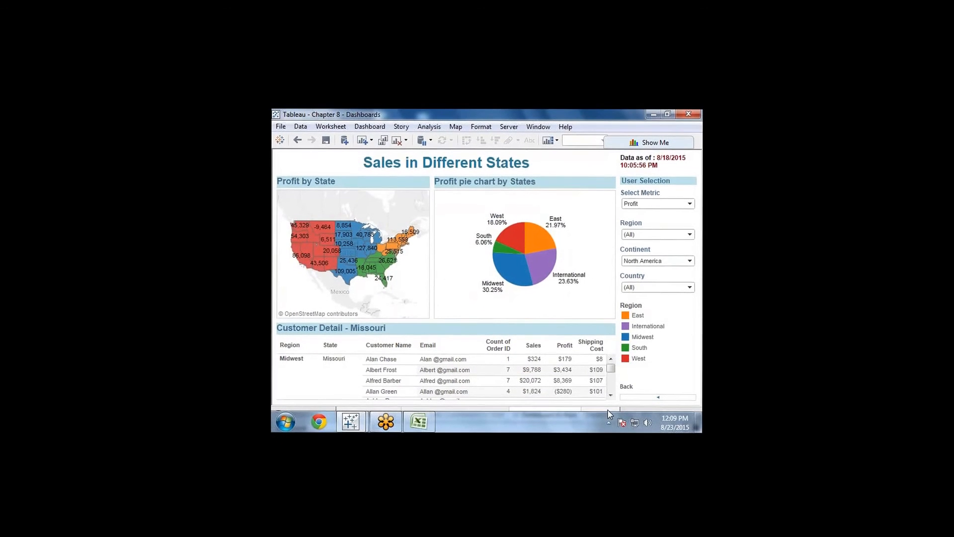
right_click(607, 411)
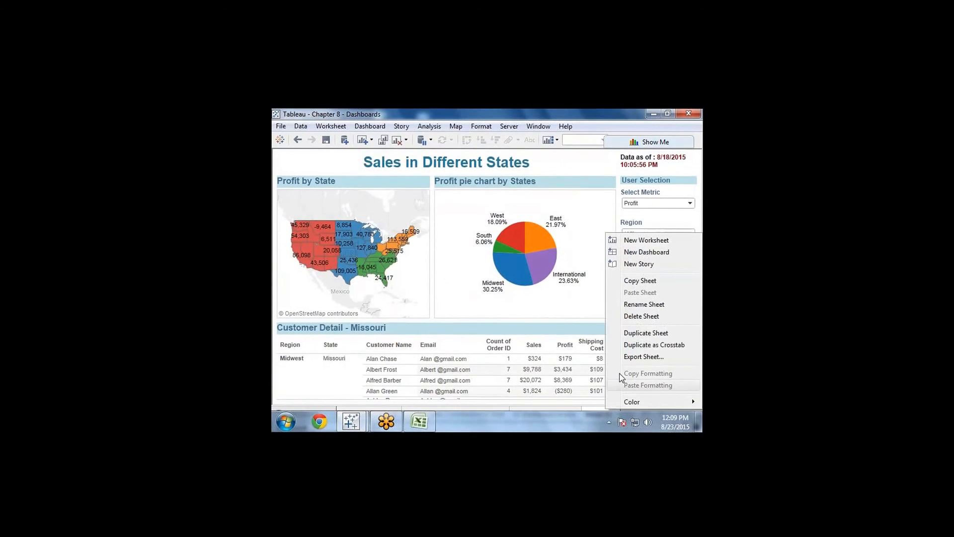
left_click(627, 317)
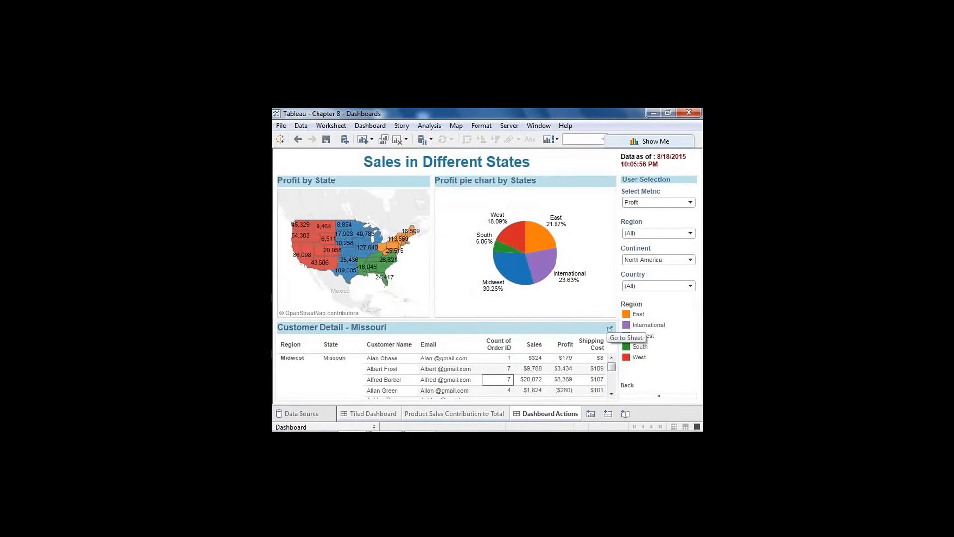
Hide the Product Sales Contribution to Total worksheet so that only the dashboards remain among the sheets
left_click(466, 415)
right_click(447, 418)
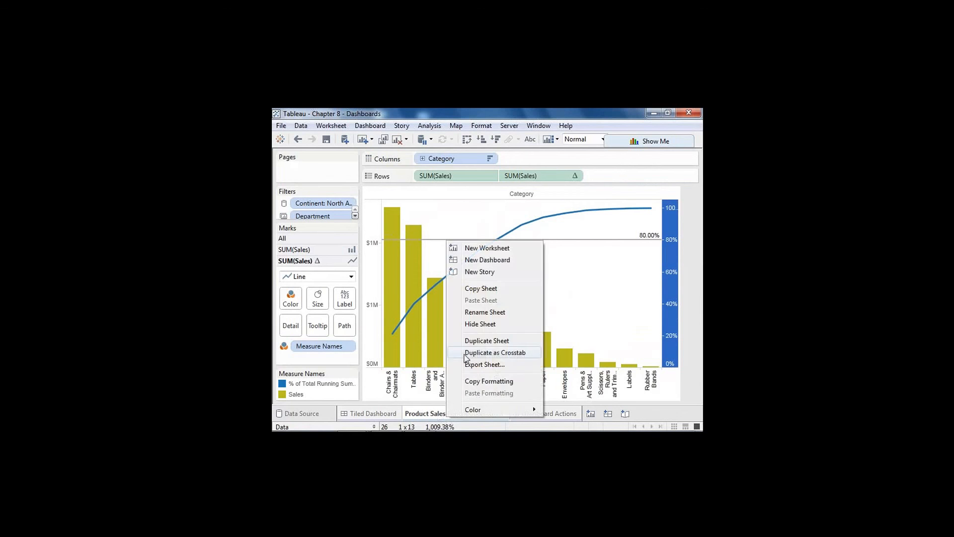
left_click(477, 323)
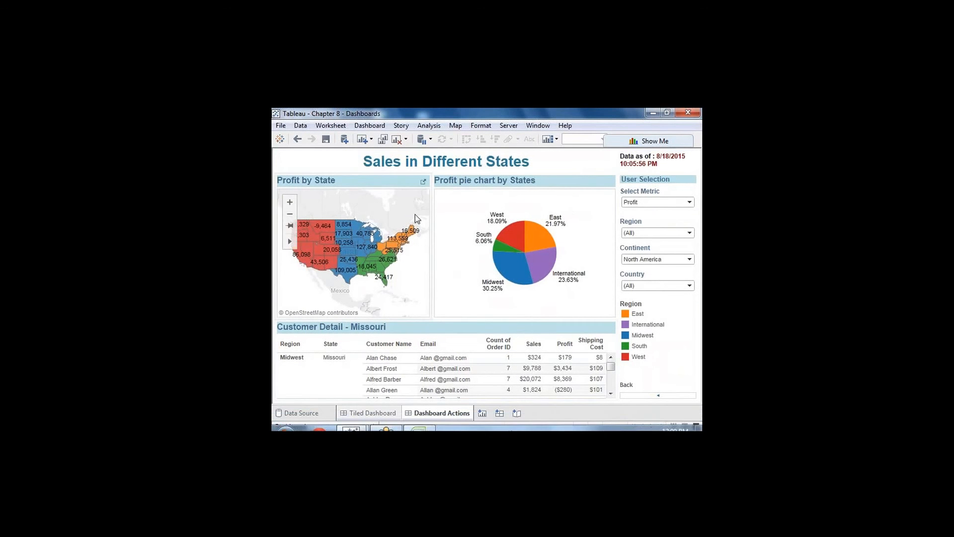
Review the charts on the Tiled Dashboard and return to the Dashboard Actions dashboard
left_click(370, 413)
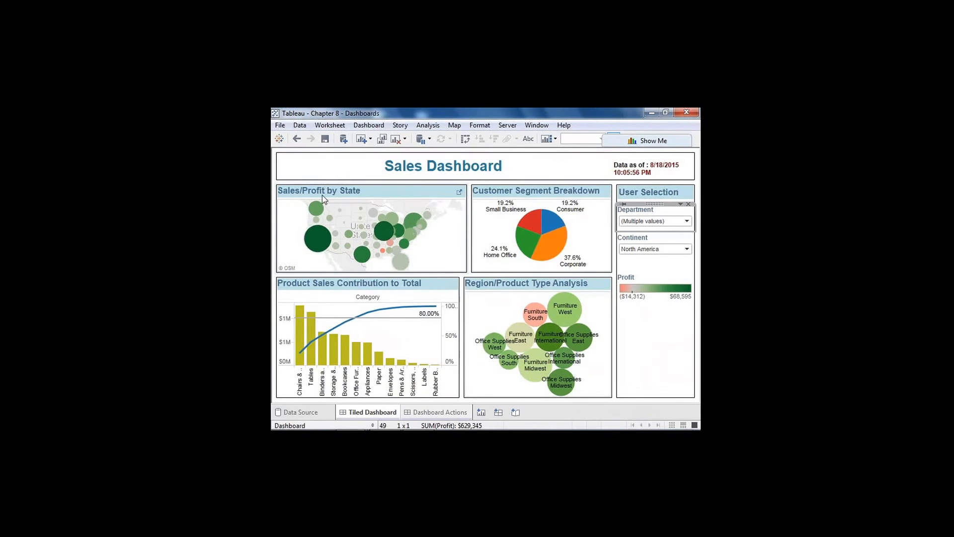
mouse_move(319, 207)
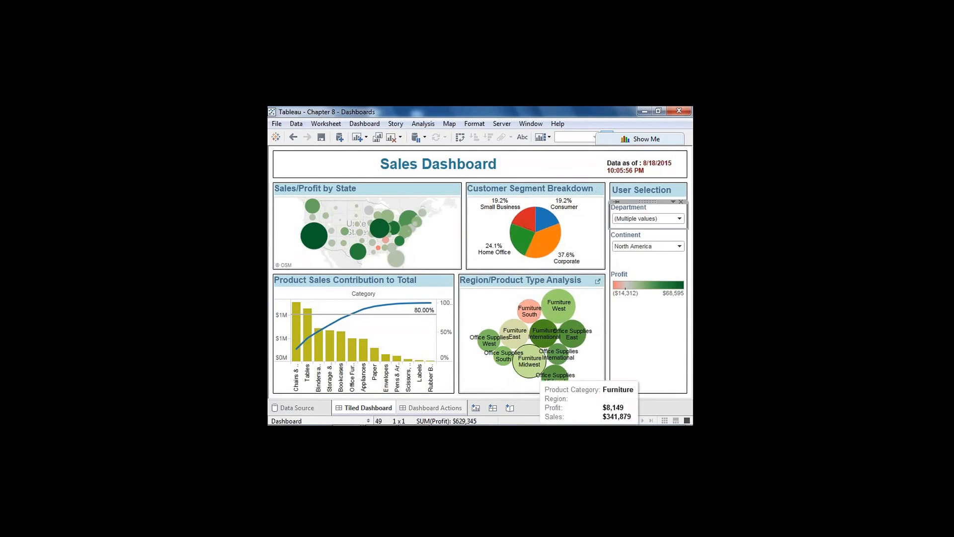
left_click(417, 409)
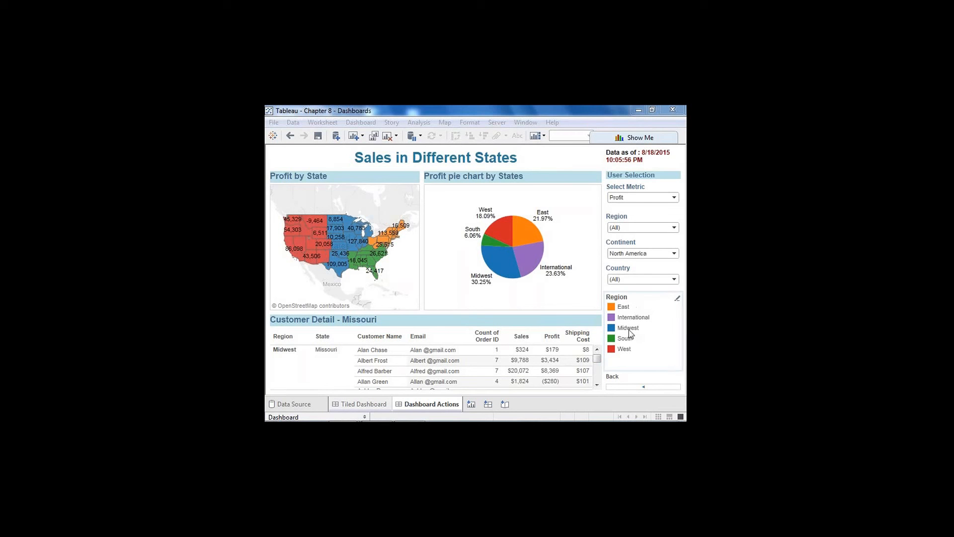
left_click(678, 261)
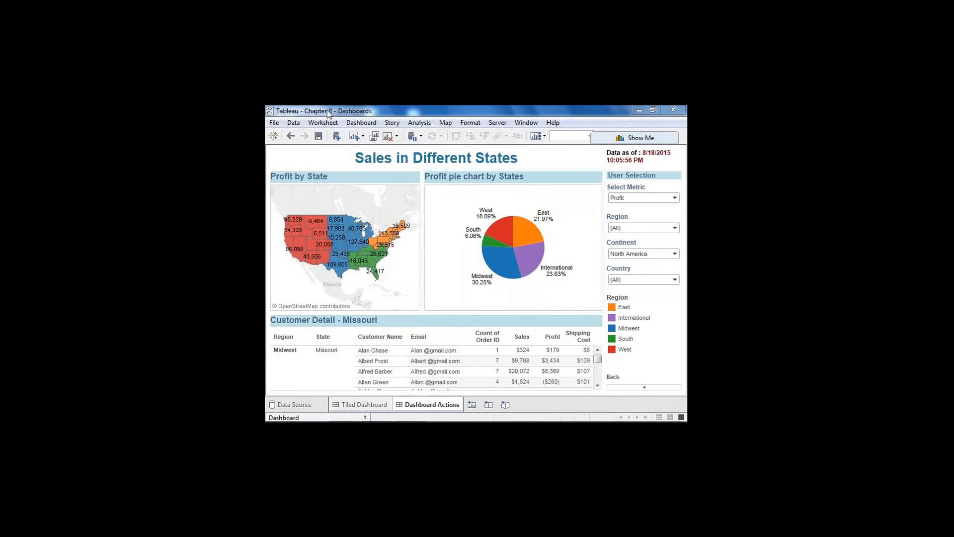
Look through the file and server connection types offered for a new data source, and leave without connecting
left_click(293, 122)
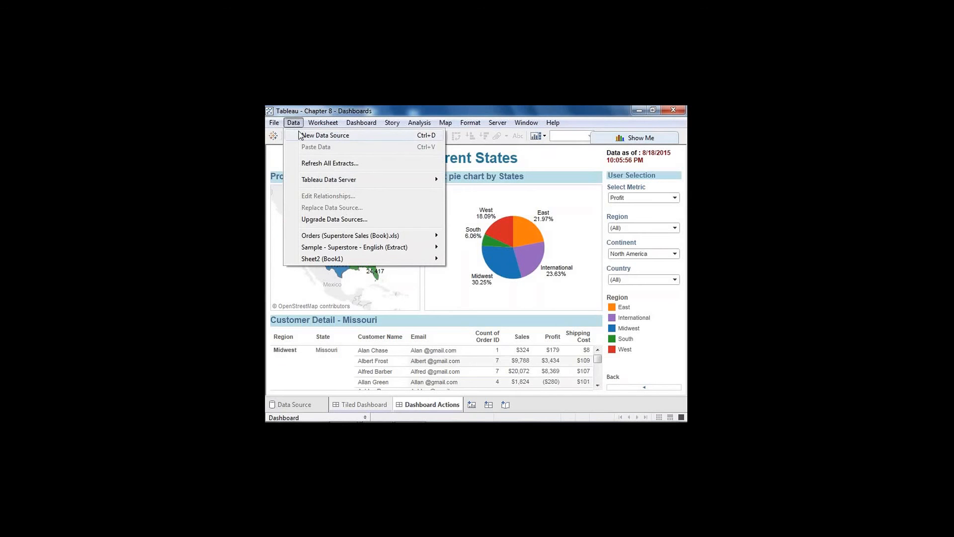
left_click(299, 135)
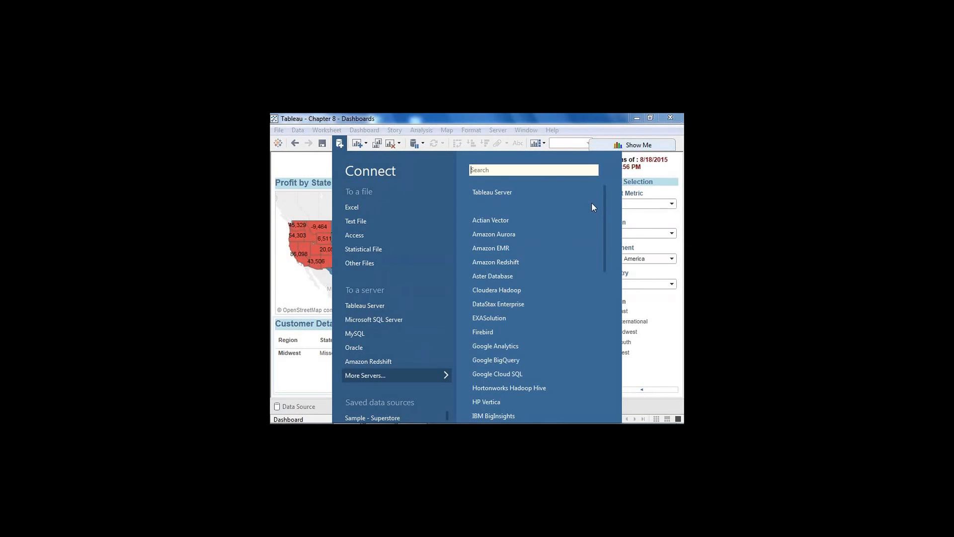
key("Escape")
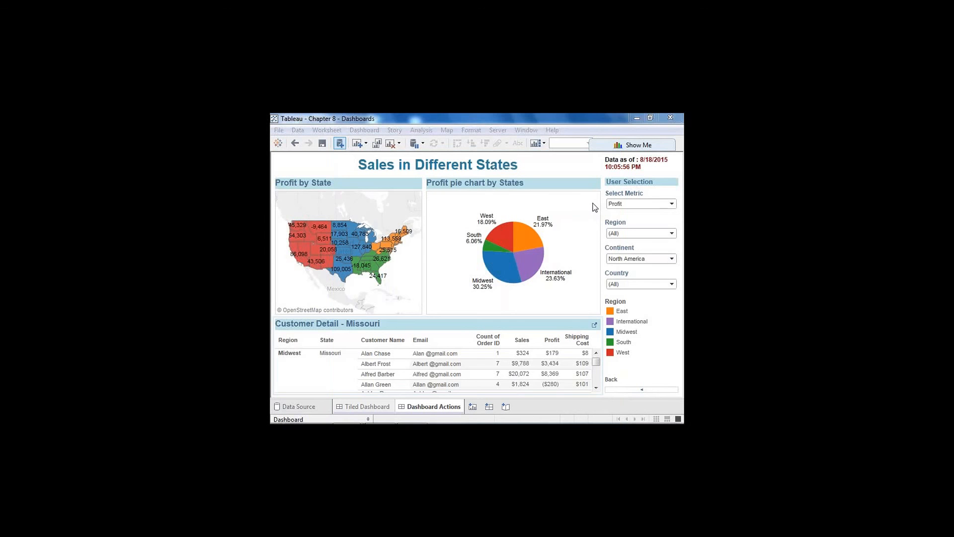